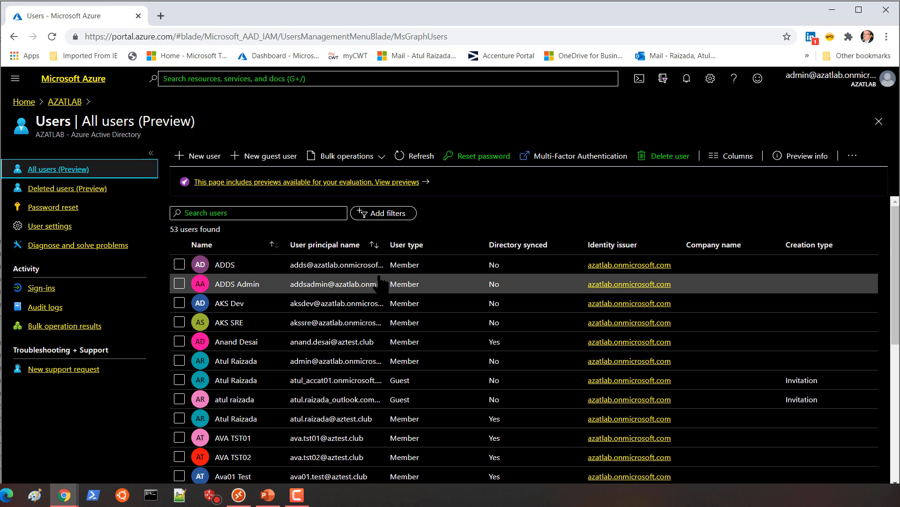
# Widen the User principal name column, load the remaining users, and look through the full list of directory users
pyautogui.doubleClick(384, 244)
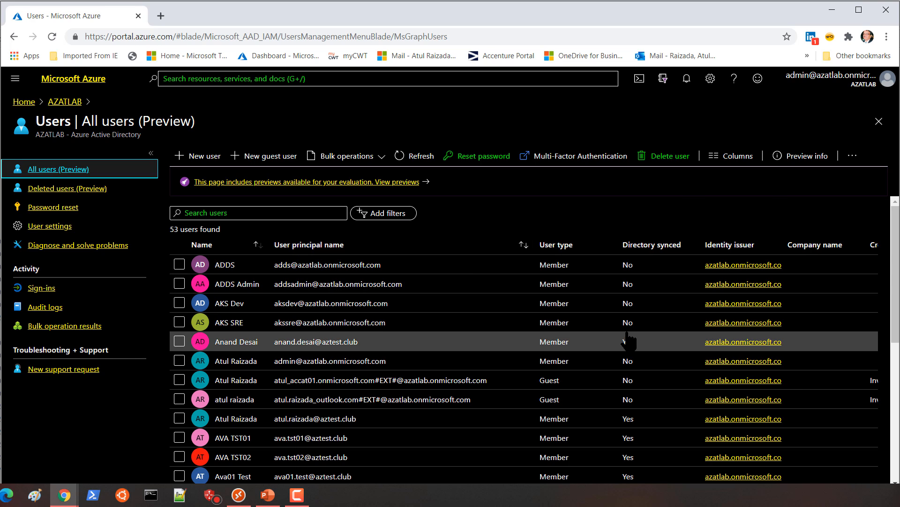
pyautogui.scroll(-3, 500, 340)
pyautogui.scroll(-4, 499, 341)
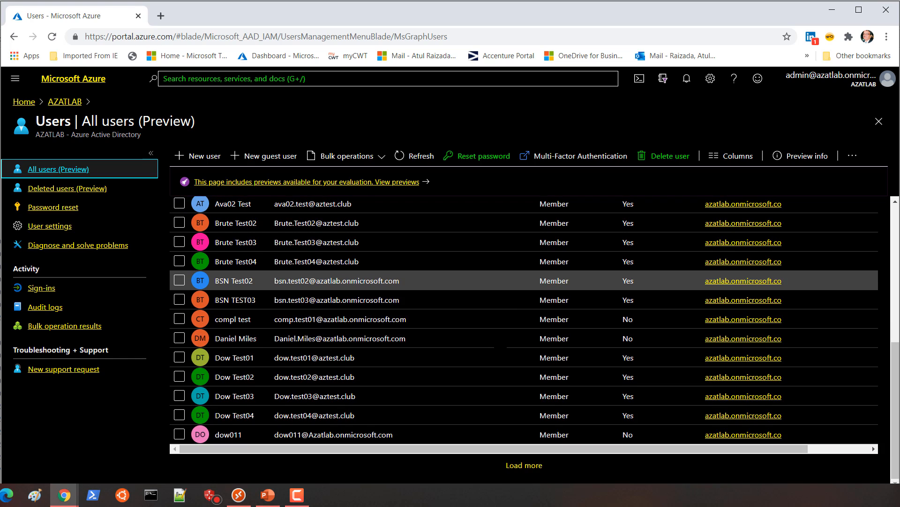
pyautogui.scroll(3, 499, 341)
pyautogui.scroll(-3, 499, 347)
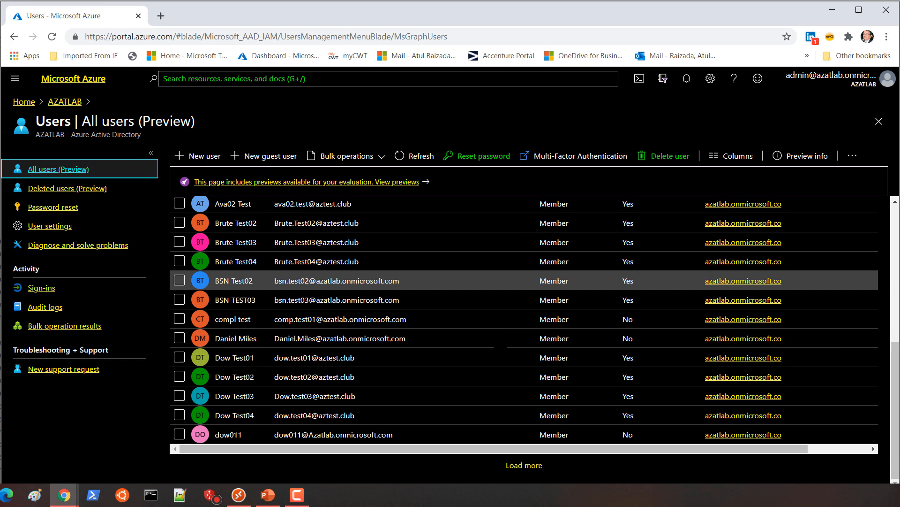
pyautogui.click(529, 464)
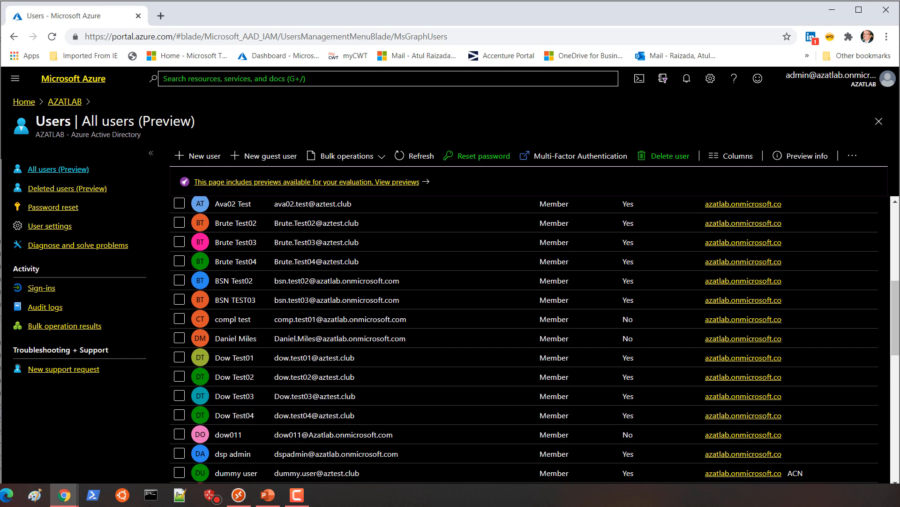
pyautogui.scroll(-3, 896, 354)
pyautogui.scroll(-8, 896, 354)
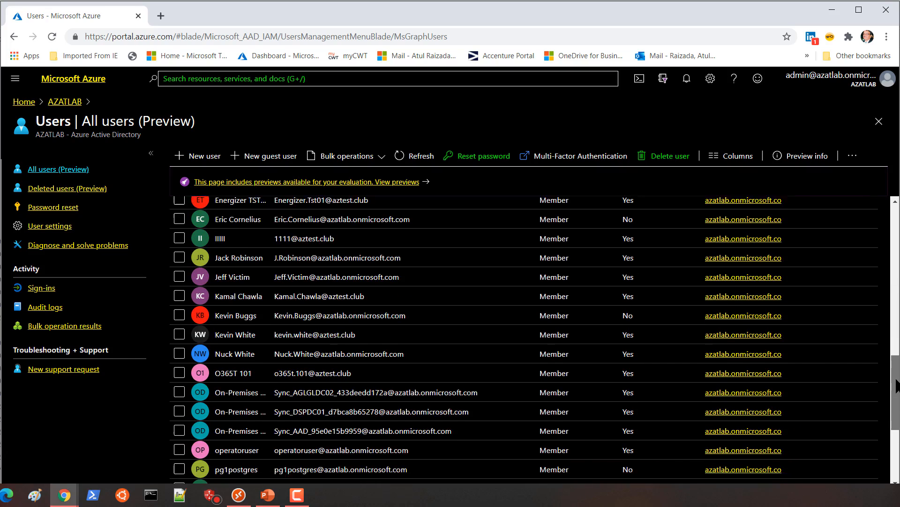
pyautogui.moveTo(899, 398); pyautogui.dragTo(895, 219)
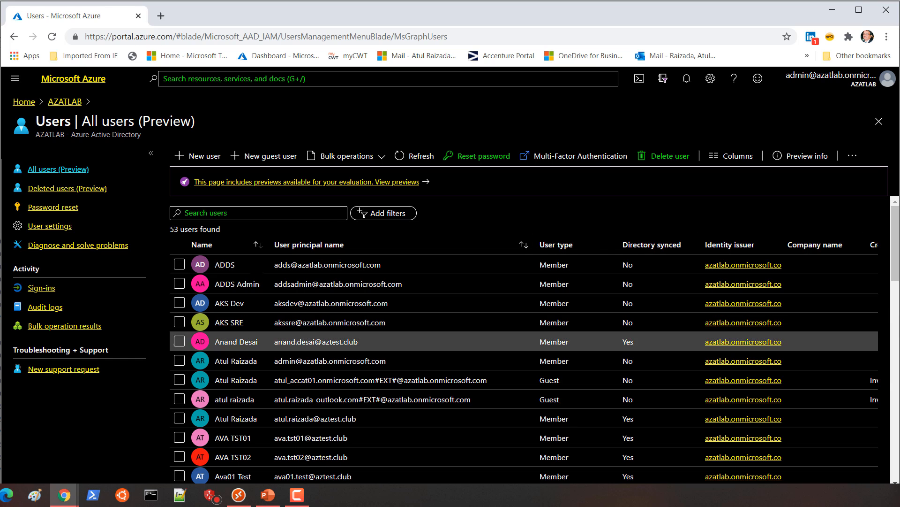
pyautogui.click(276, 212)
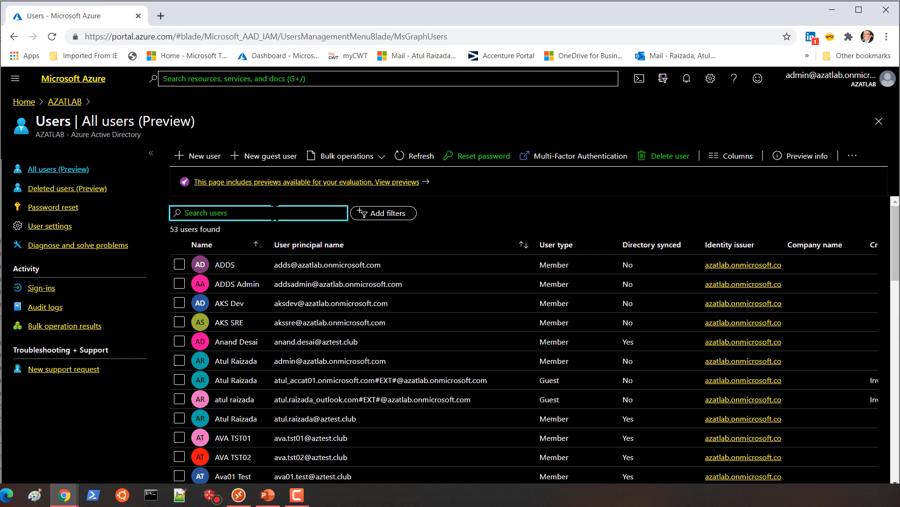
pyautogui.click(195, 157)
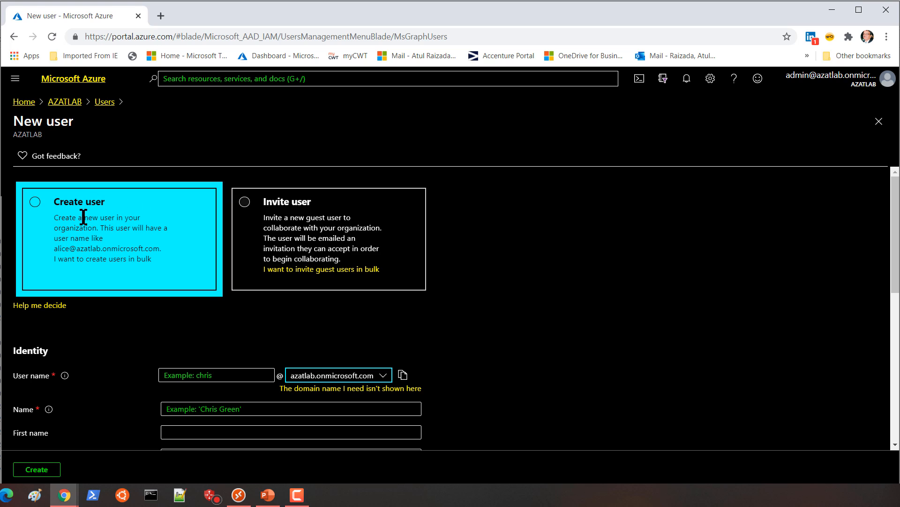
pyautogui.click(36, 202)
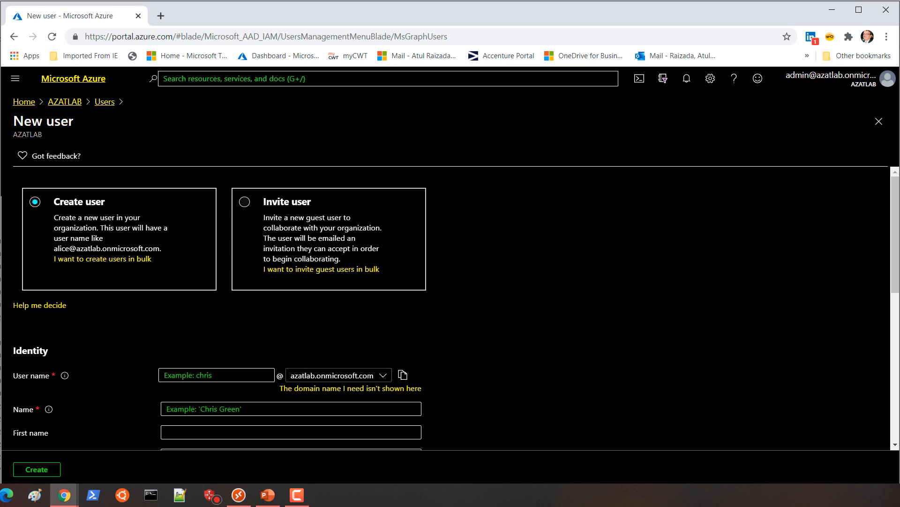
pyautogui.click(879, 121)
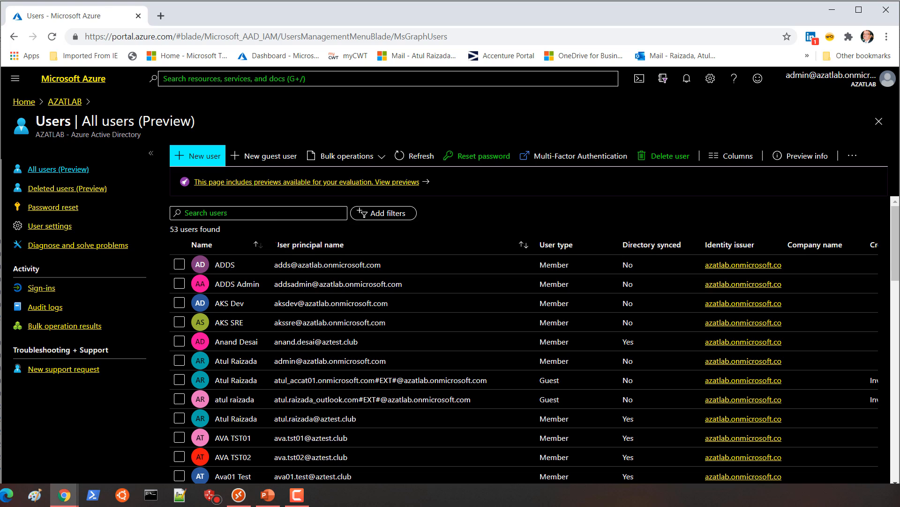
# Start a new user in the azatlab.onmicrosoft.com domain with Demo as the user name, name and first name
pyautogui.click(197, 156)
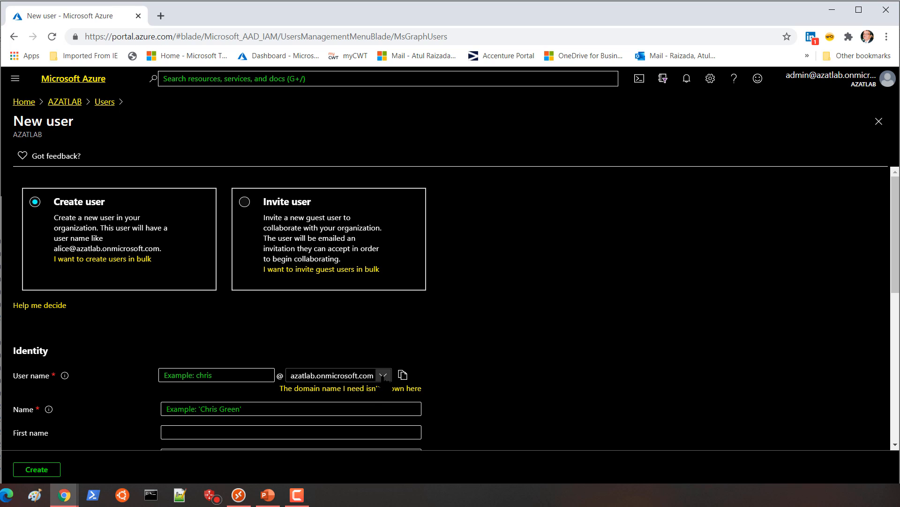
pyautogui.click(240, 377)
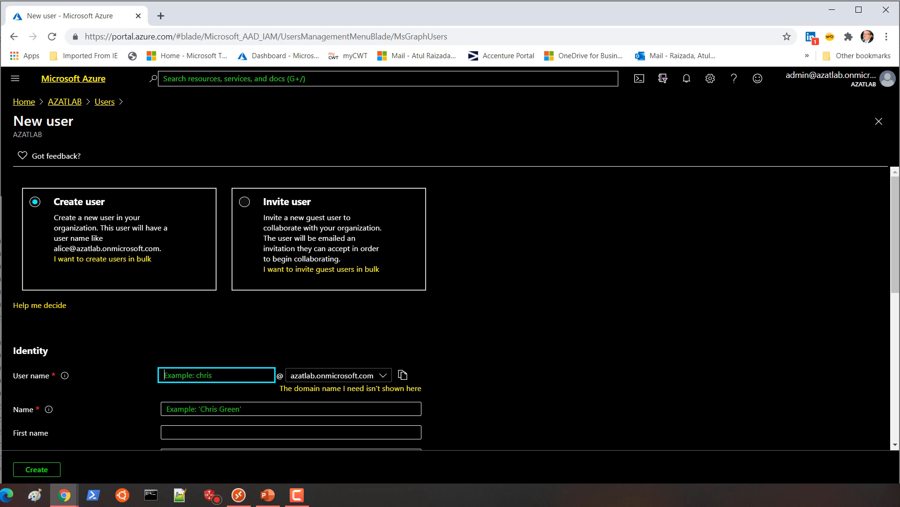
pyautogui.write('Demo')
pyautogui.click(233, 408)
pyautogui.write('Demo')
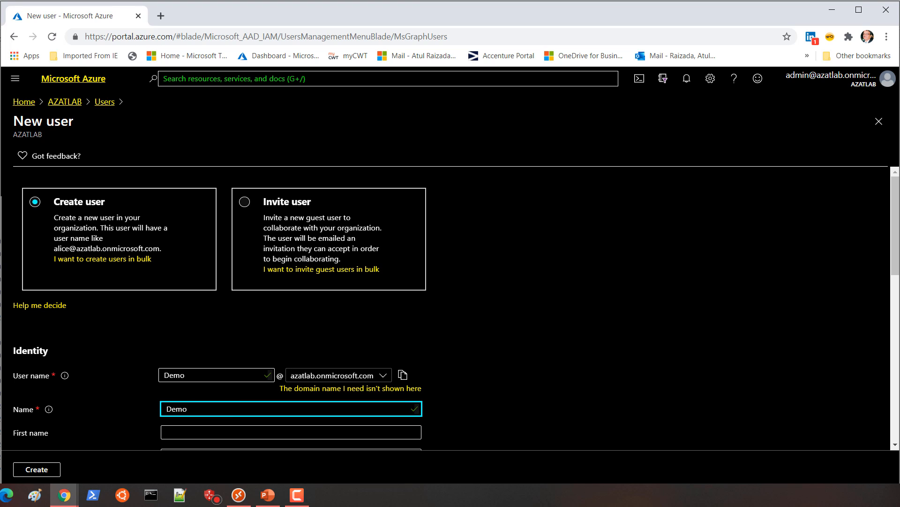
pyautogui.scroll(-3, 171, 313)
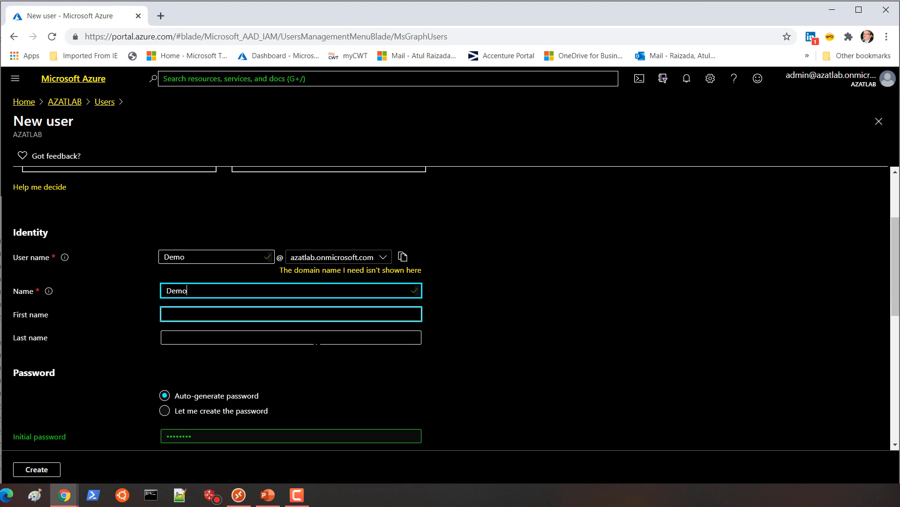
pyautogui.click(172, 314)
pyautogui.write('D')
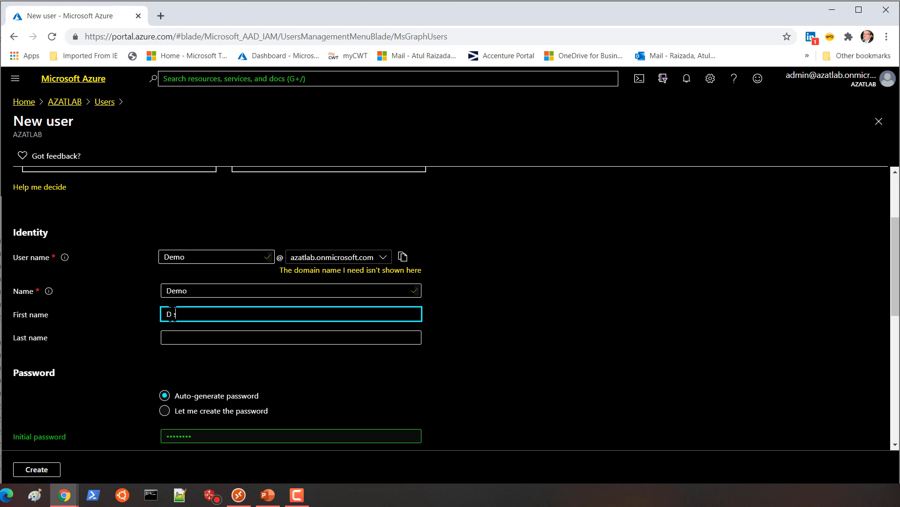
pyautogui.write('emo')
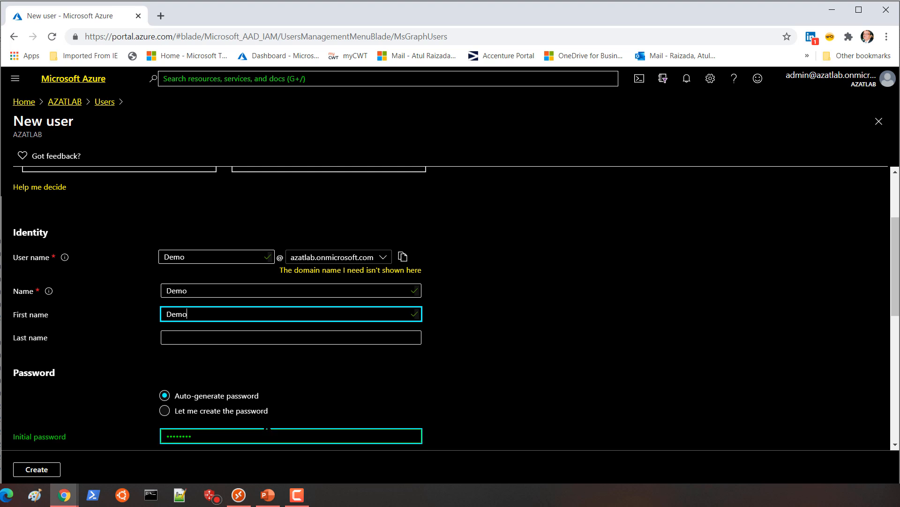
# Create the user with the auto-generated password and default settings, and search the user list for "demo"
pyautogui.scroll(-4, 205, 343)
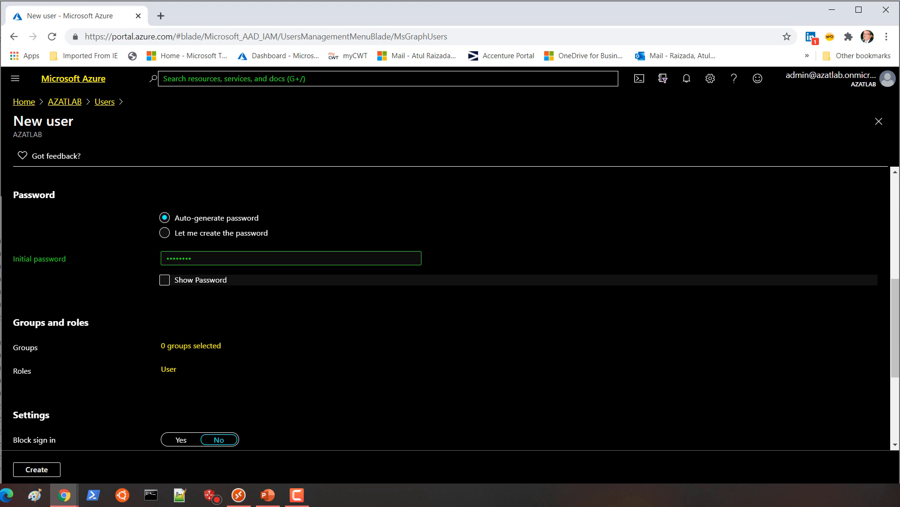
pyautogui.scroll(-2, 445, 304)
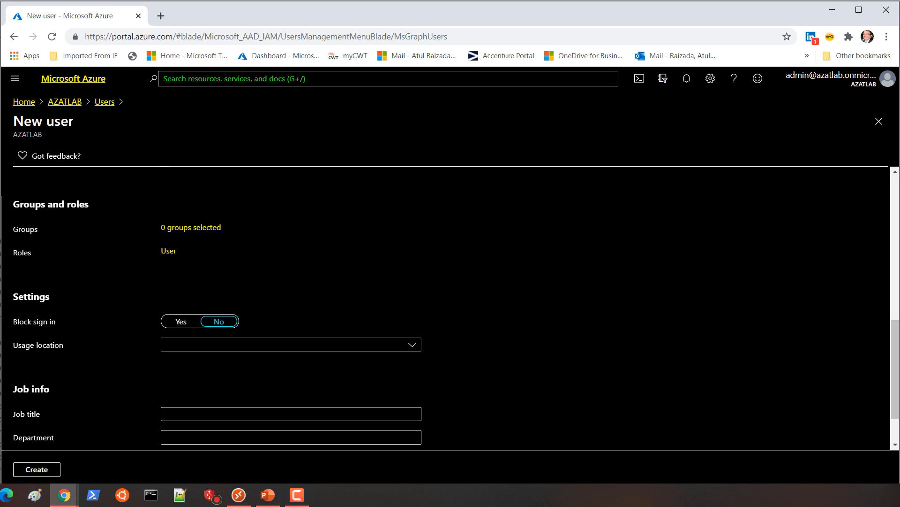
pyautogui.scroll(-1, 264, 278)
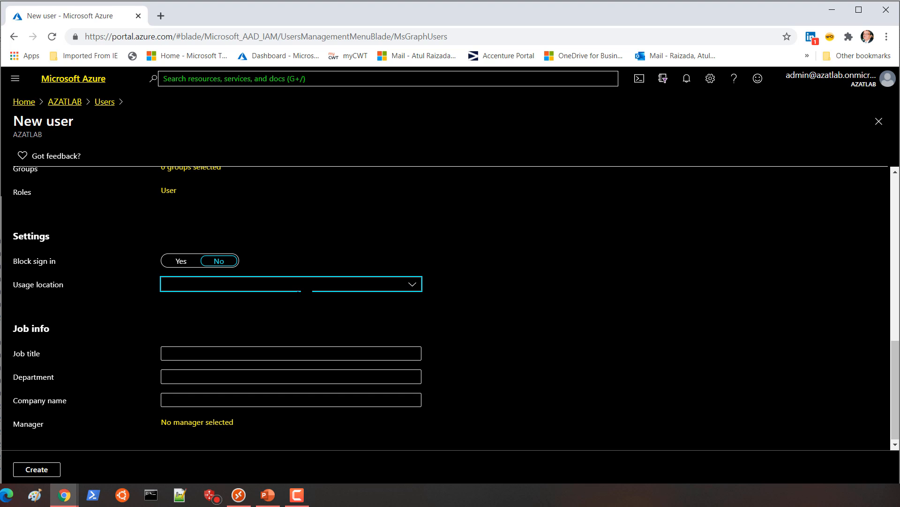
pyautogui.click(36, 470)
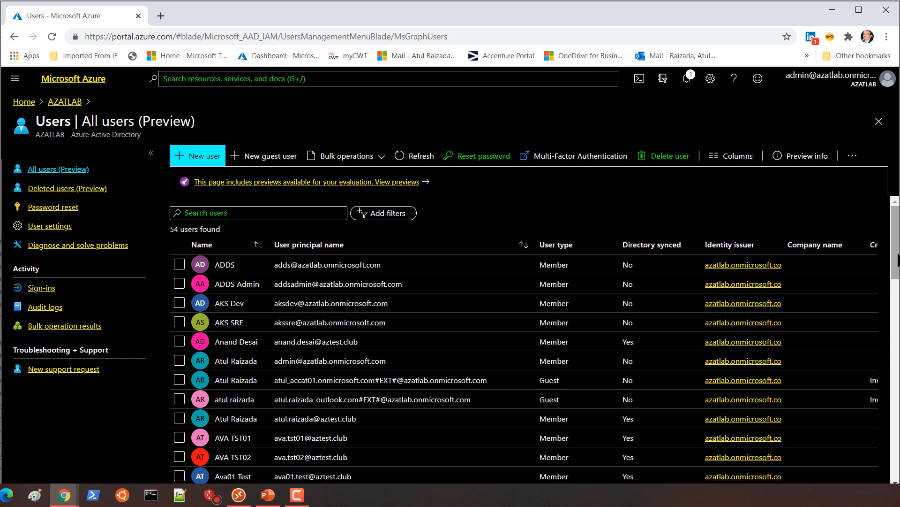
pyautogui.click(185, 213)
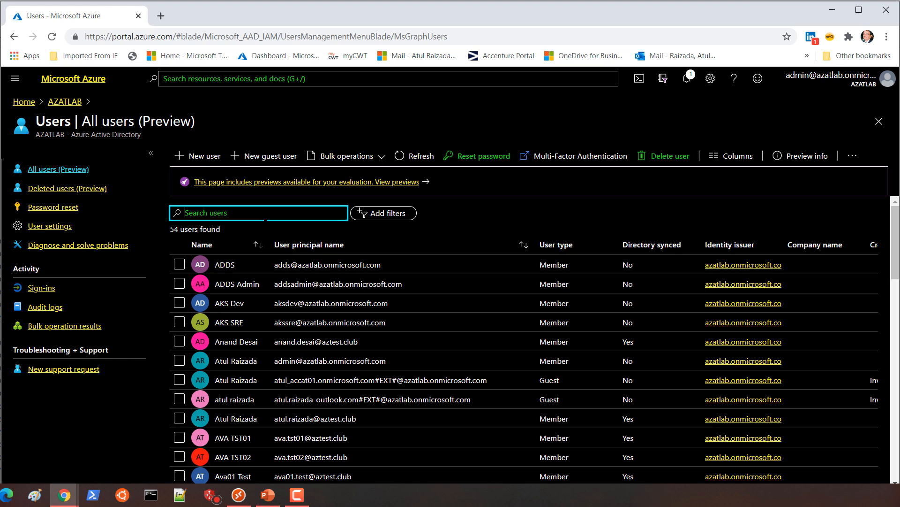
pyautogui.write('demo')
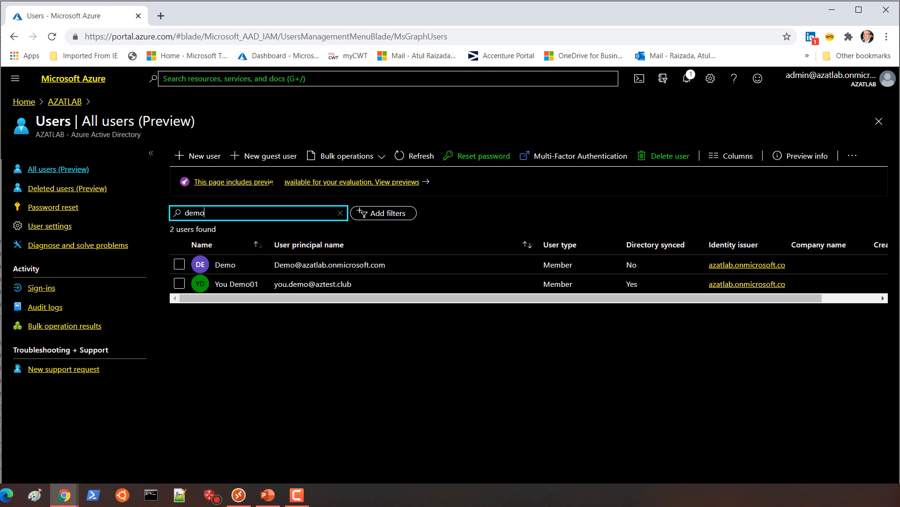
# Start a new guest user with the Invite user option and enter the guest's full name
pyautogui.click(265, 159)
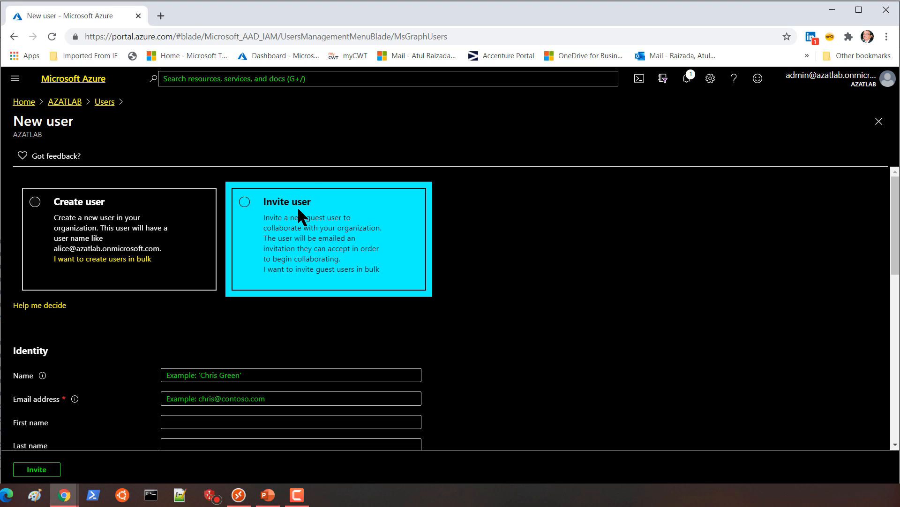
pyautogui.click(333, 231)
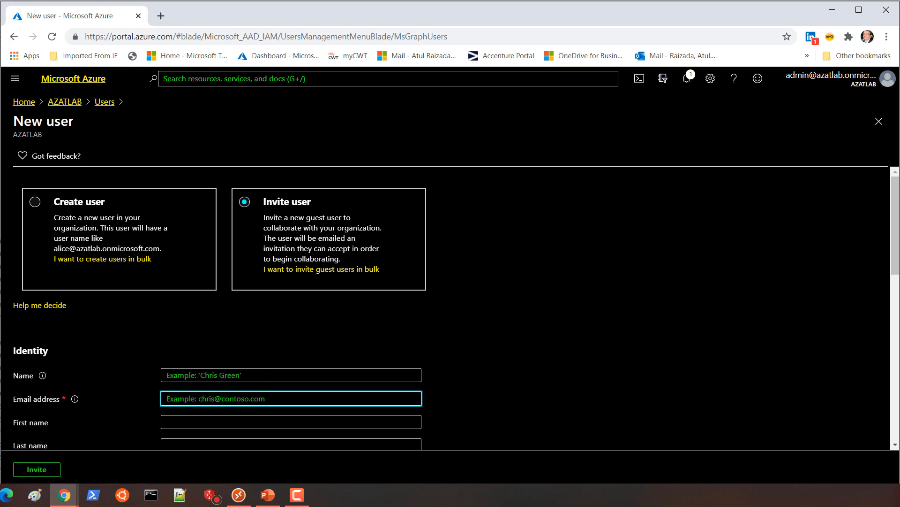
pyautogui.moveTo(75, 398)
pyautogui.click(212, 399)
pyautogui.click(192, 375)
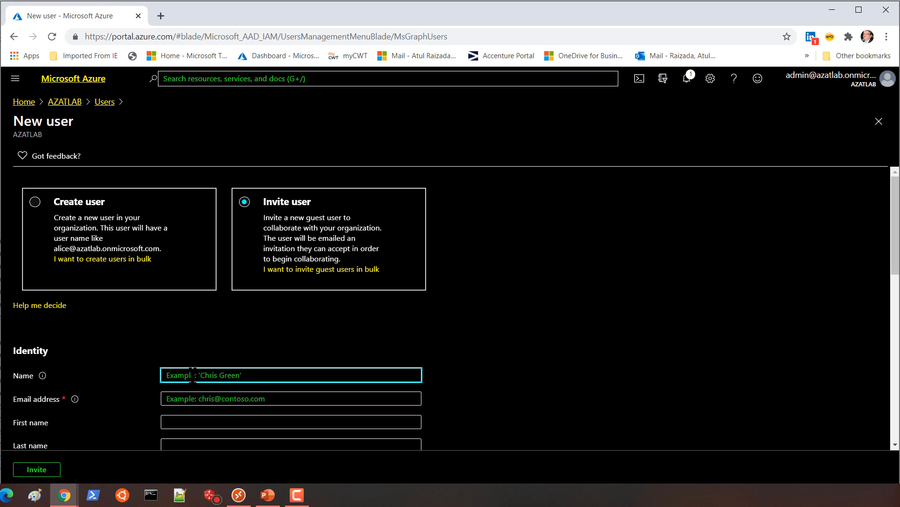
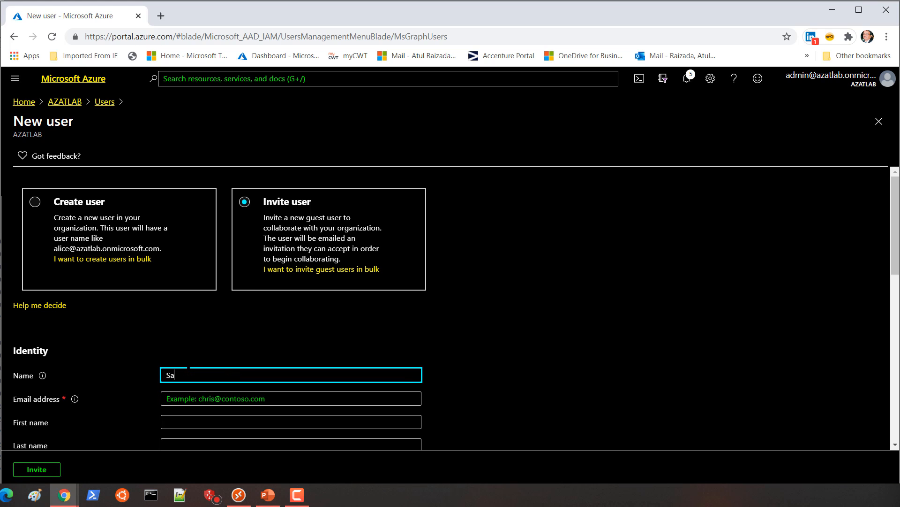
pyautogui.click(214, 399)
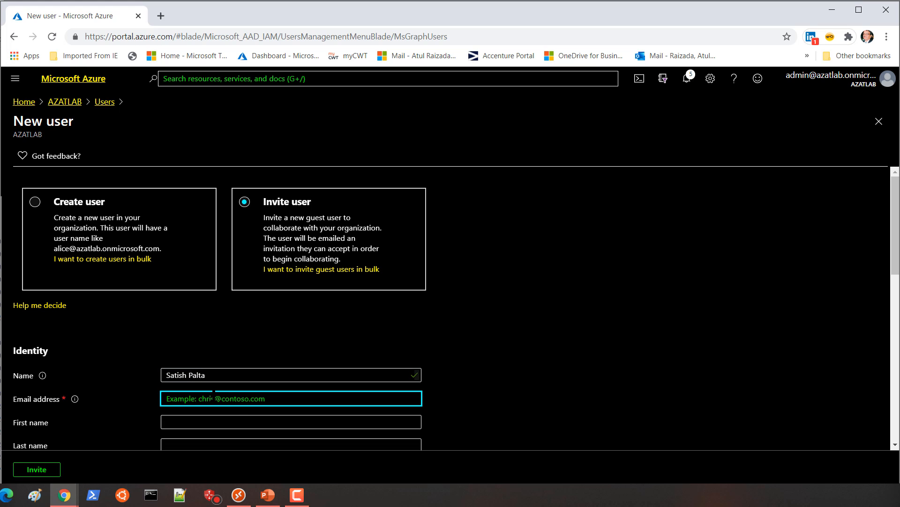
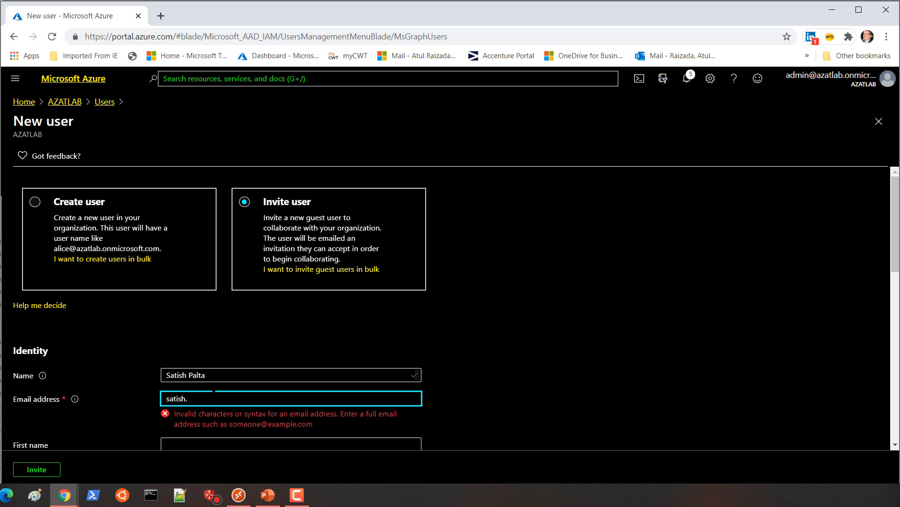
# Enter the guest's first name and send the invitation
pyautogui.click(203, 421)
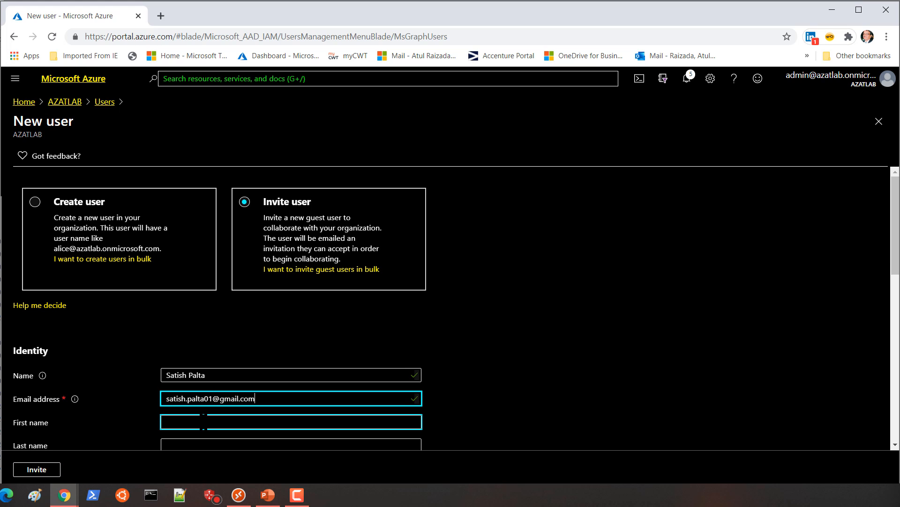
pyautogui.click(202, 421)
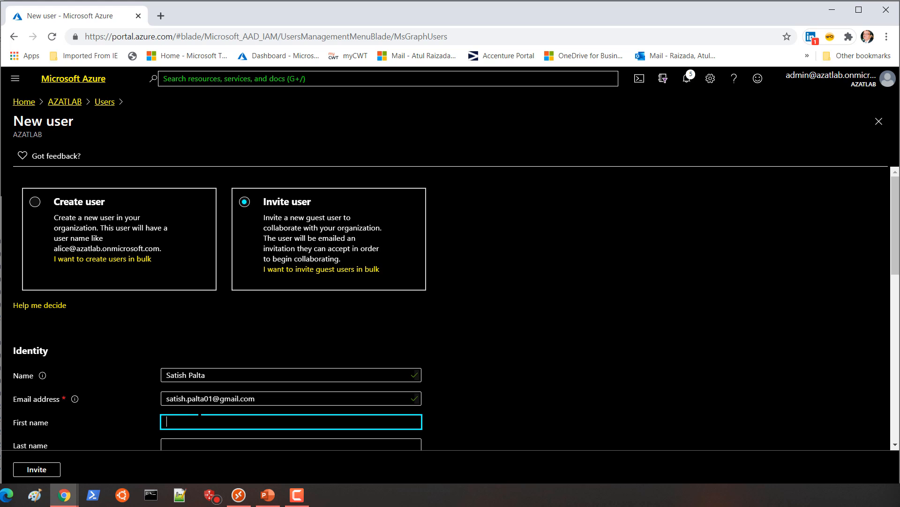
pyautogui.write('S')
pyautogui.click(36, 469)
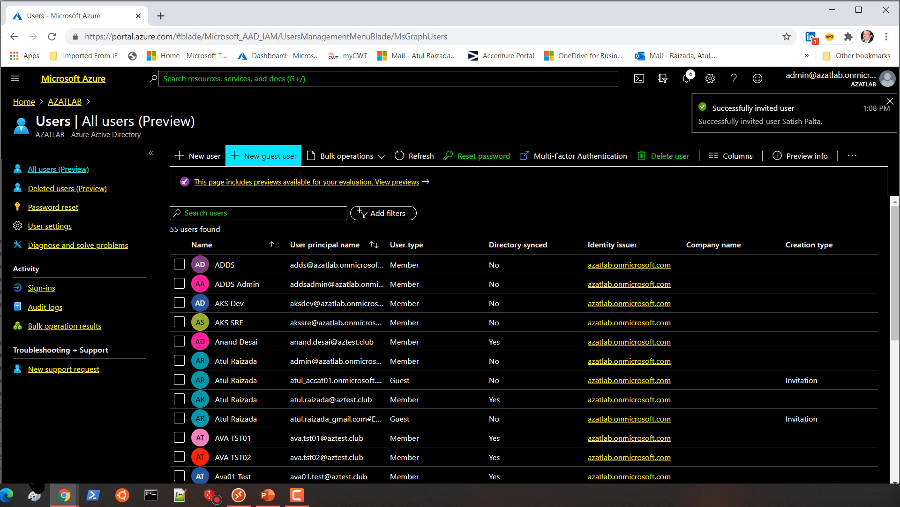
# Switch to the guest's Gmail and accept the invitation in the Microsoft Invitations e-mail sent on behalf of AZATLAB
pyautogui.click(221, 212)
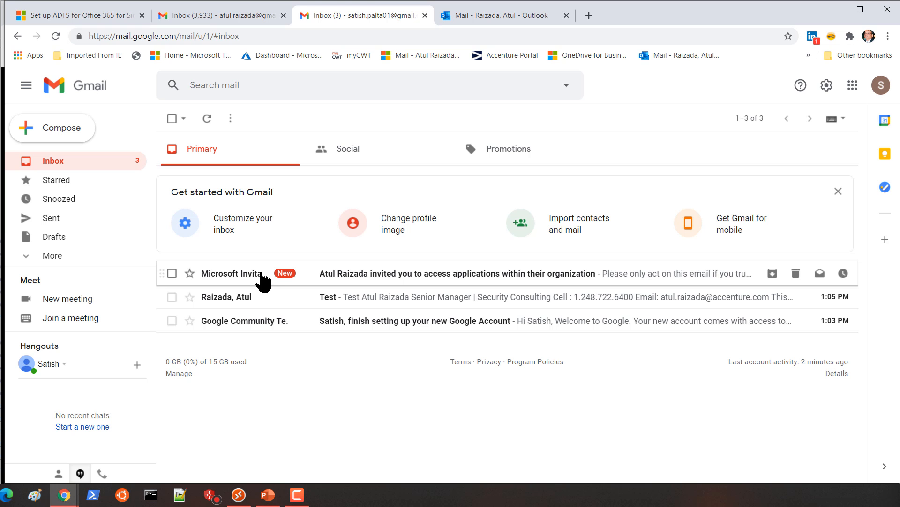
pyautogui.click(262, 277)
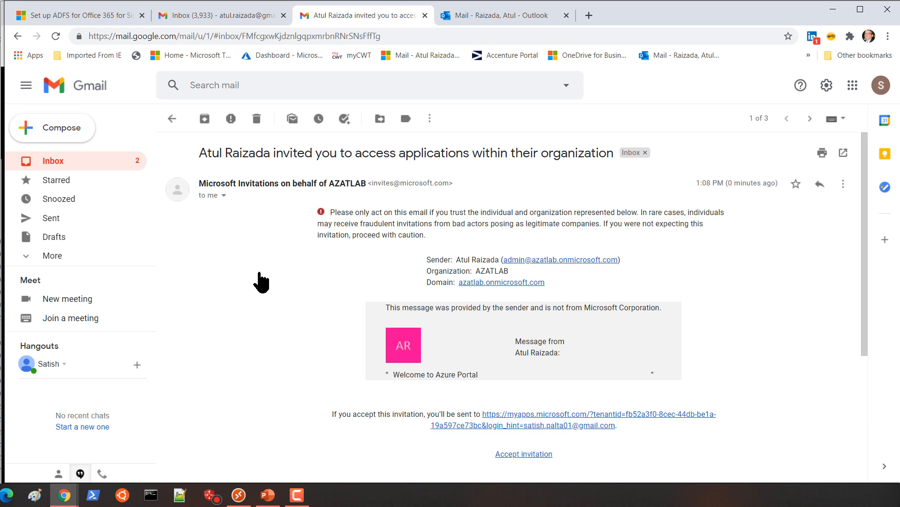
pyautogui.click(539, 455)
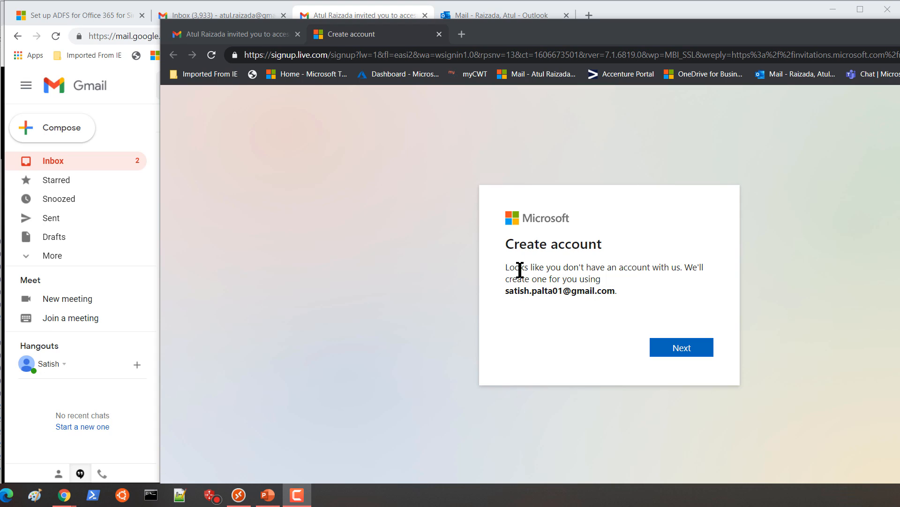
# Proceed with creating a Microsoft account for the guest's e-mail address and enter a new account password
pyautogui.click(684, 351)
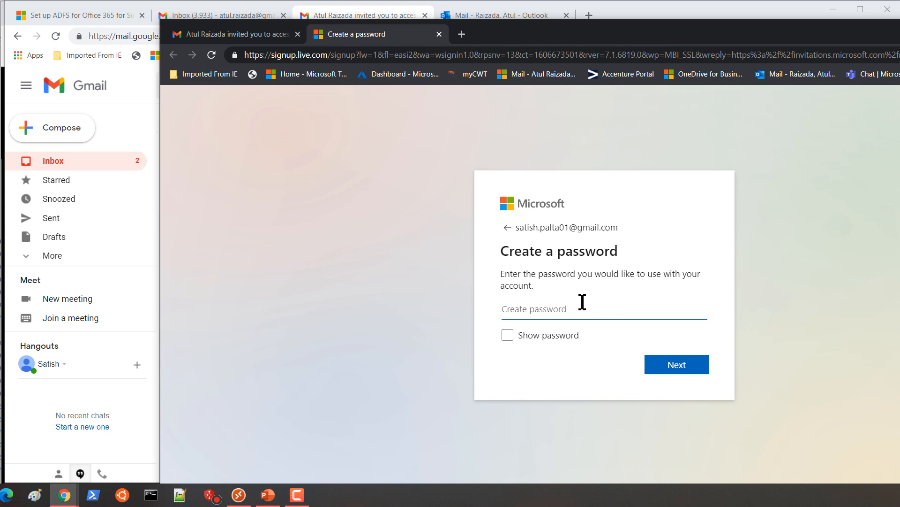
pyautogui.click(581, 302)
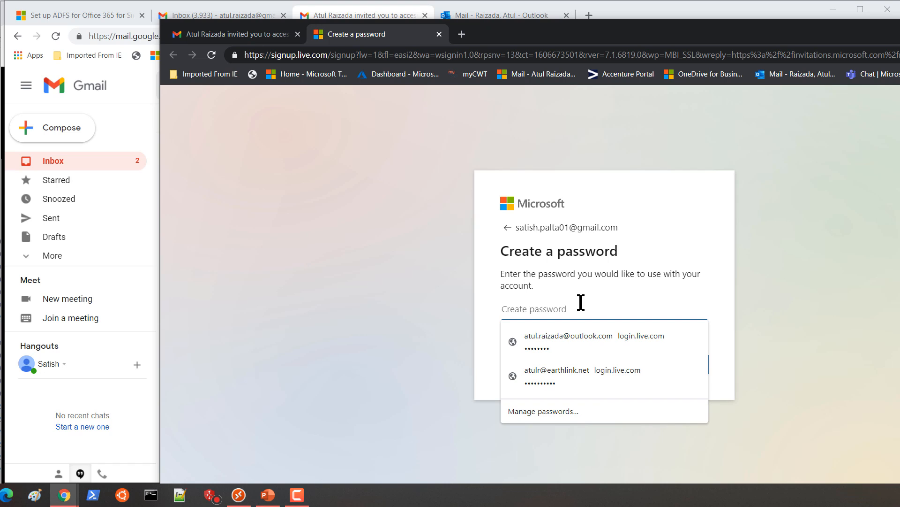
pyautogui.write('••')
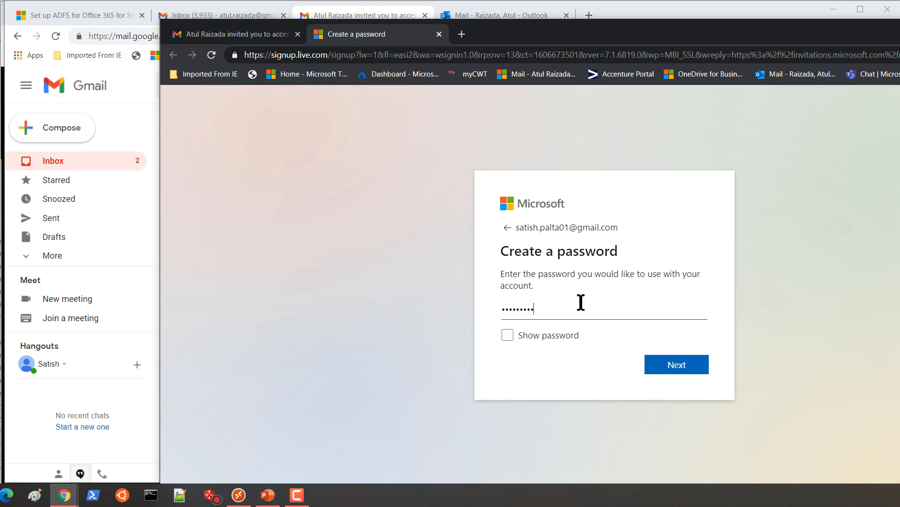
pyautogui.click(669, 376)
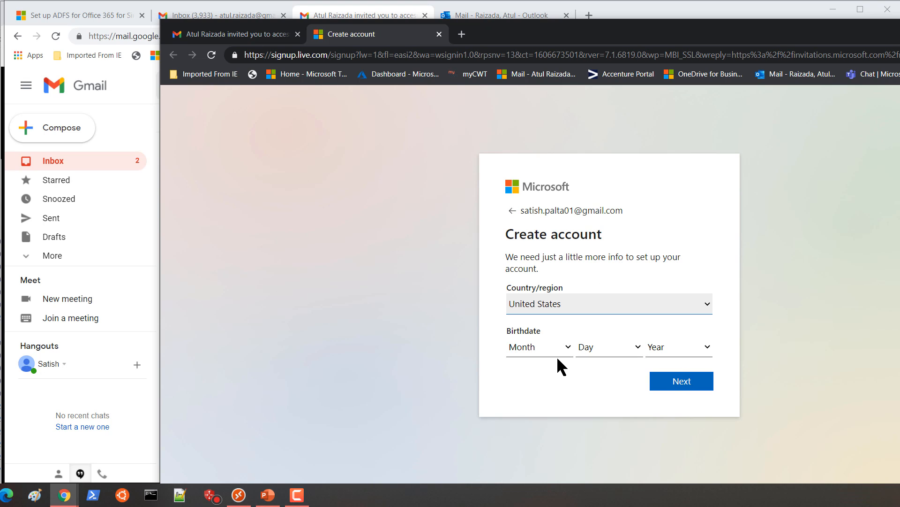
# Fill in the guest's birthdate, keep United States as the country, and submit the account details
pyautogui.click(567, 345)
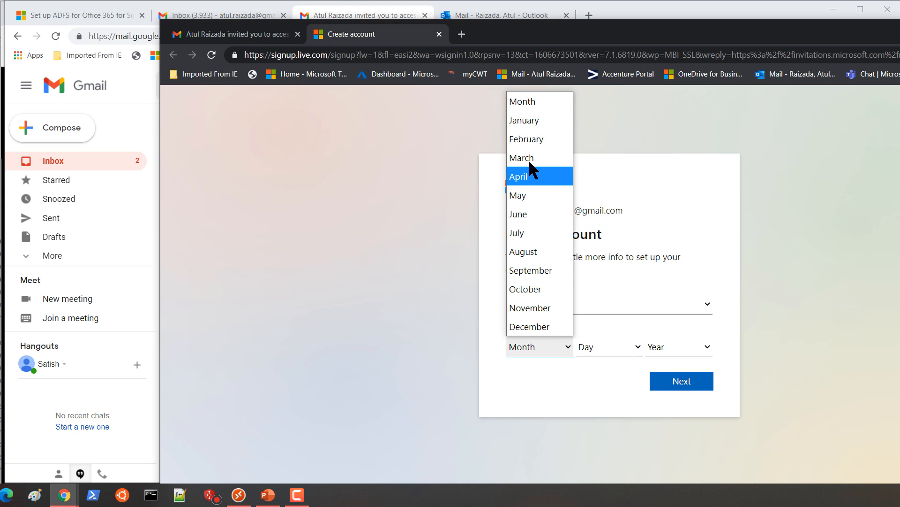
pyautogui.click(524, 120)
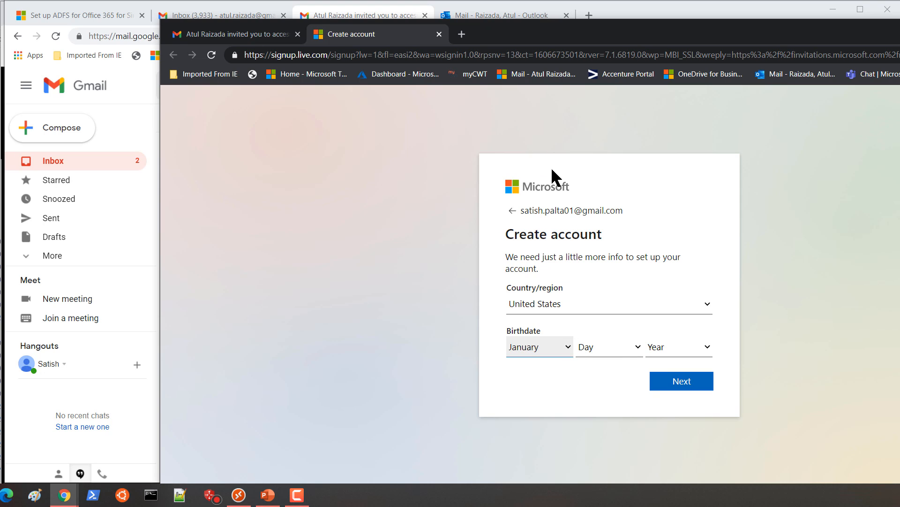
pyautogui.click(638, 347)
pyautogui.click(590, 28)
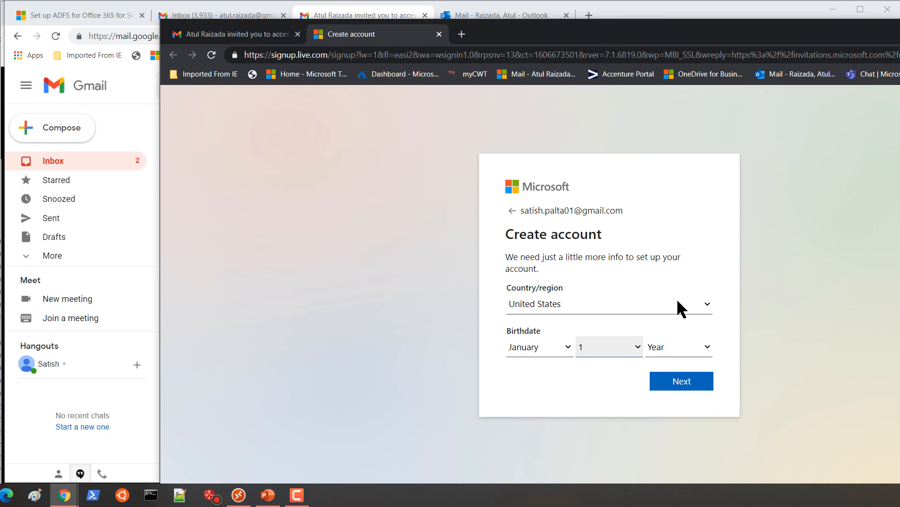
pyautogui.click(707, 346)
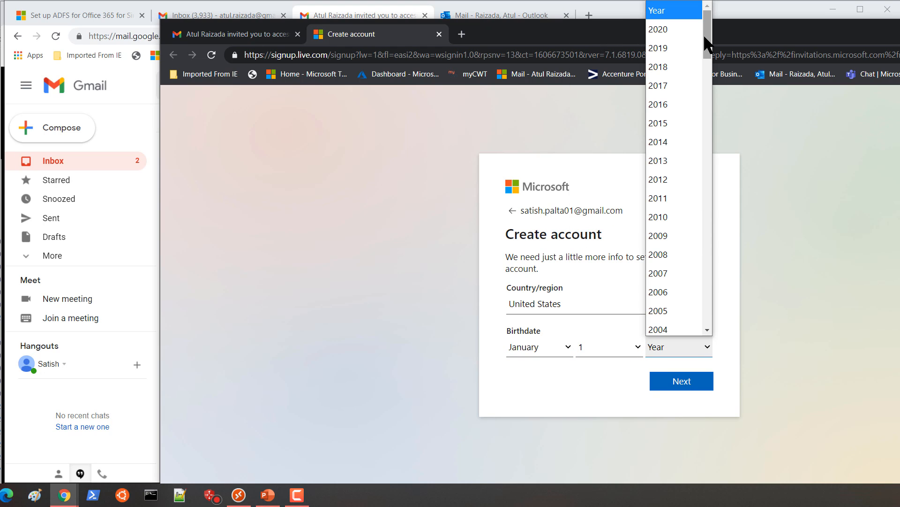
pyautogui.moveTo(709, 56); pyautogui.dragTo(694, 194)
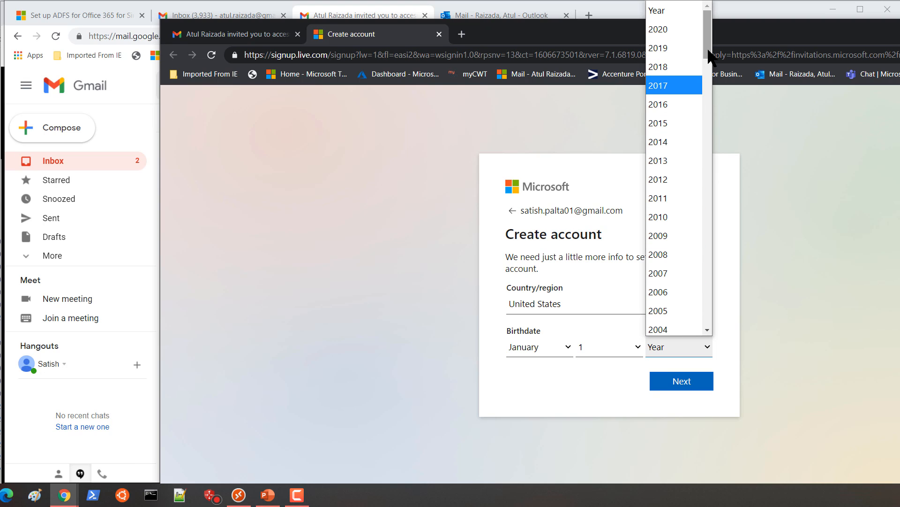
pyautogui.moveTo(708, 53); pyautogui.dragTo(716, 205)
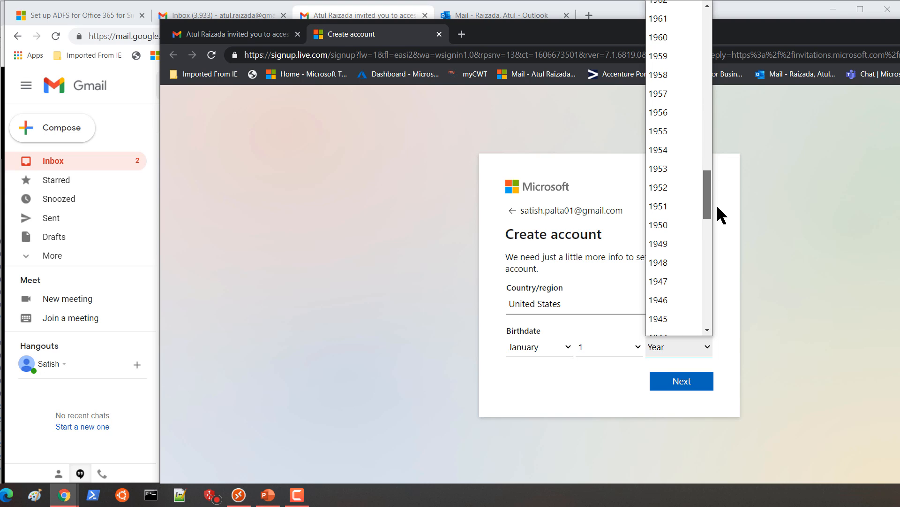
pyautogui.click(666, 80)
pyautogui.click(680, 388)
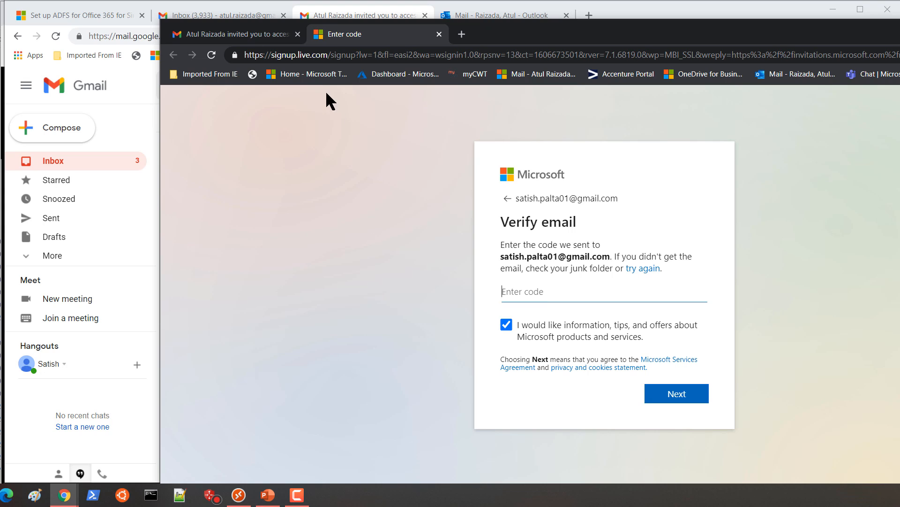
# Open the "Verify your email address" message in the guest's Gmail inbox to read the security code
pyautogui.click(233, 34)
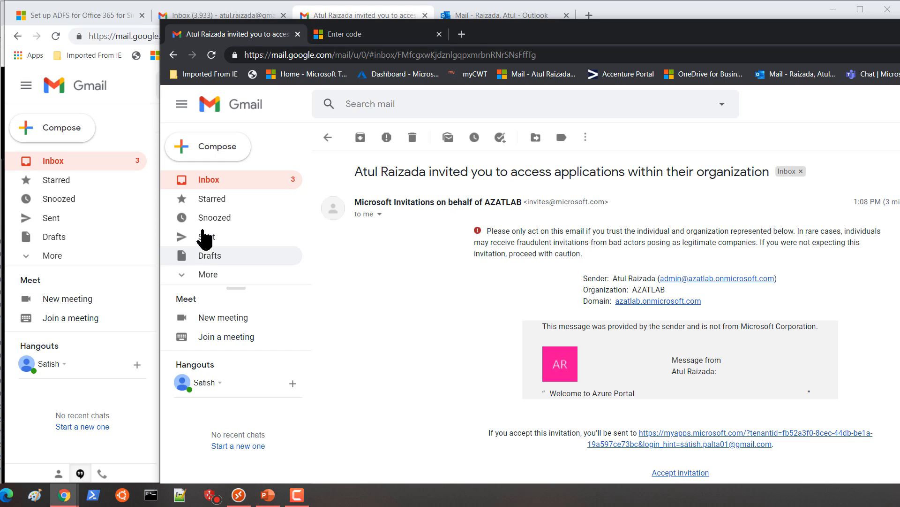
pyautogui.click(208, 183)
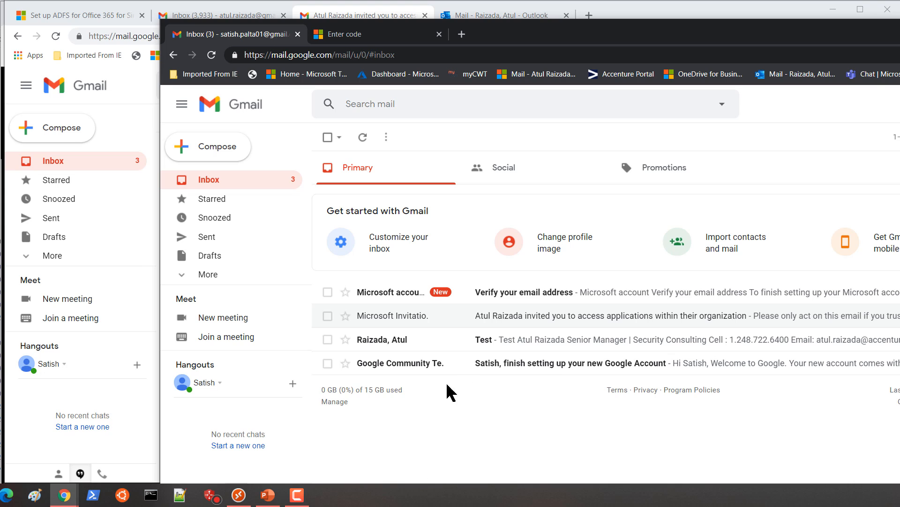
pyautogui.click(382, 294)
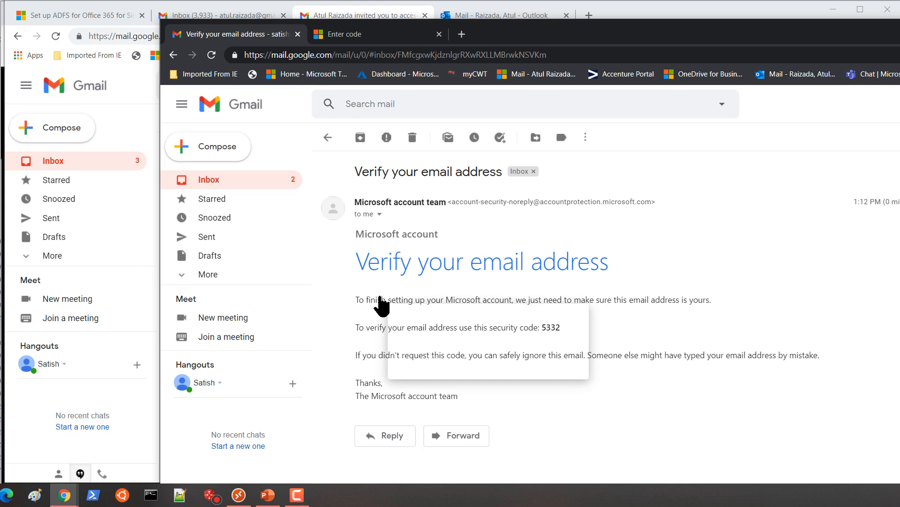
pyautogui.rightClick(552, 330)
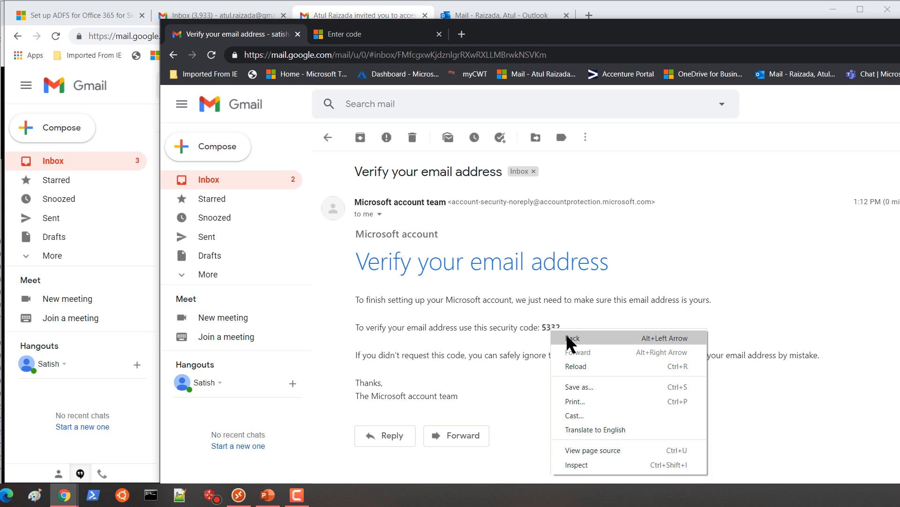
pyautogui.moveTo(530, 355); pyautogui.dragTo(534, 354)
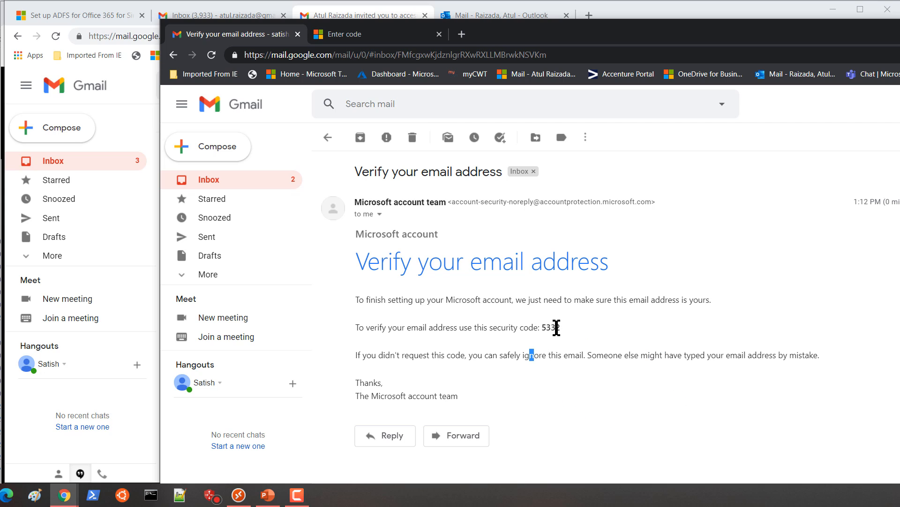
# Enter the security code on the Verify email page, opt out of Microsoft product offers, and submit it
pyautogui.click(380, 35)
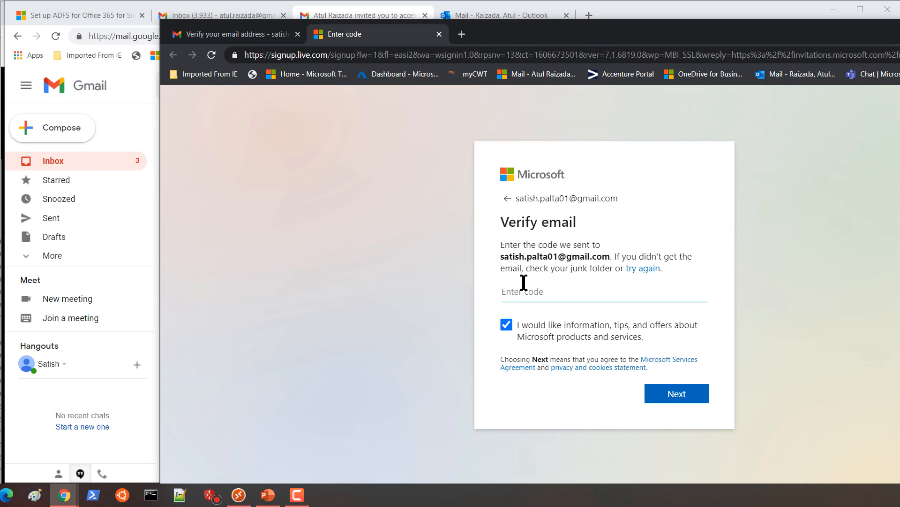
pyautogui.click(507, 325)
pyautogui.click(676, 397)
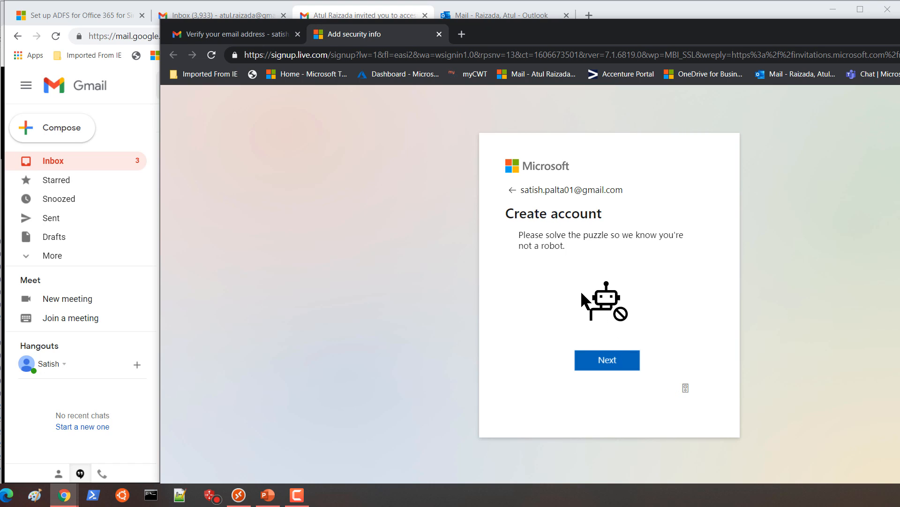
# Complete the puzzle by rotating the animal image upright, and accept the permissions requested by the AZATLAB organization
pyautogui.click(616, 369)
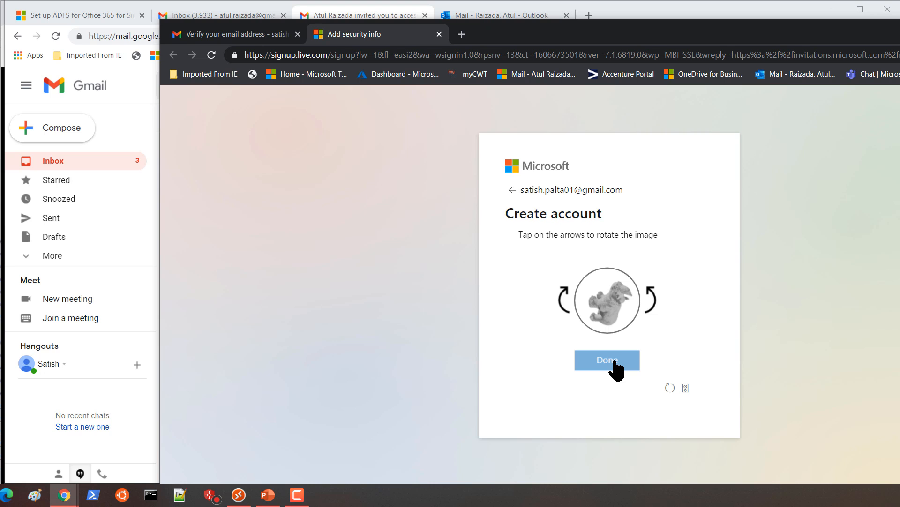
pyautogui.click(565, 296)
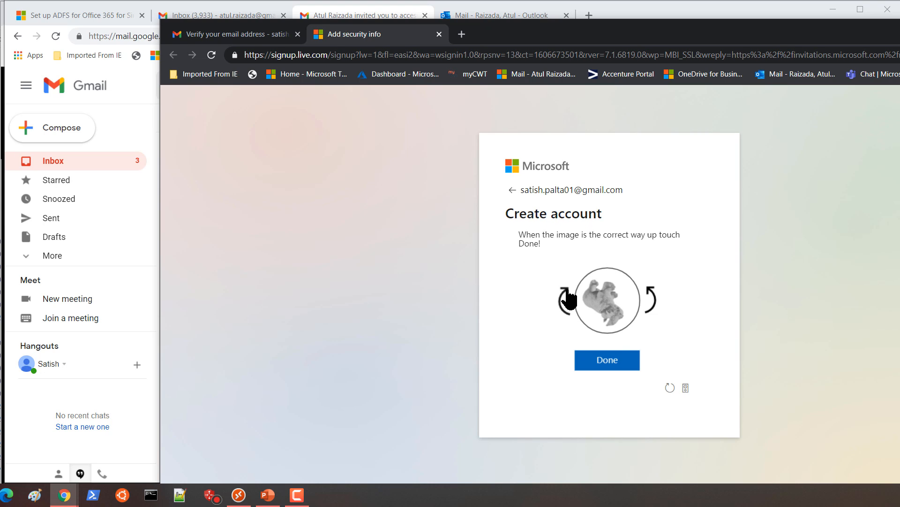
pyautogui.click(566, 293)
pyautogui.click(567, 293)
pyautogui.click(566, 293)
pyautogui.click(566, 293)
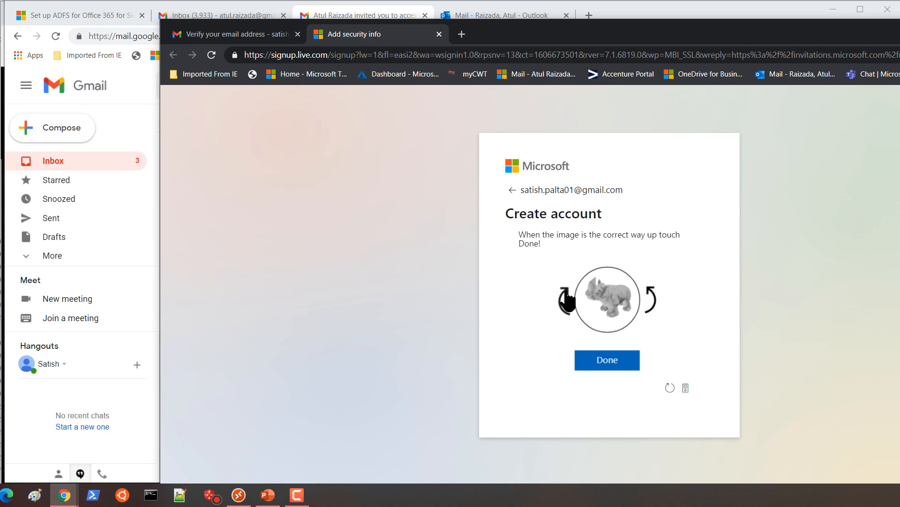
pyautogui.click(566, 293)
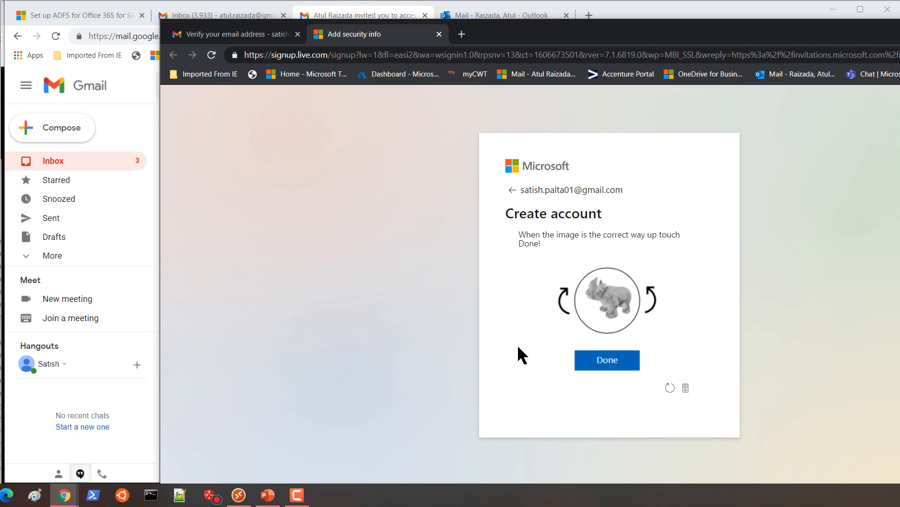
pyautogui.click(605, 373)
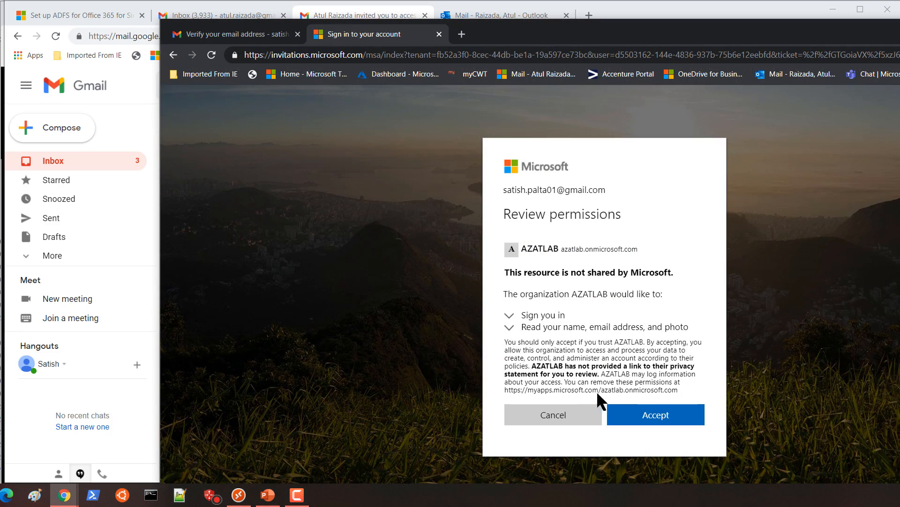
pyautogui.click(655, 419)
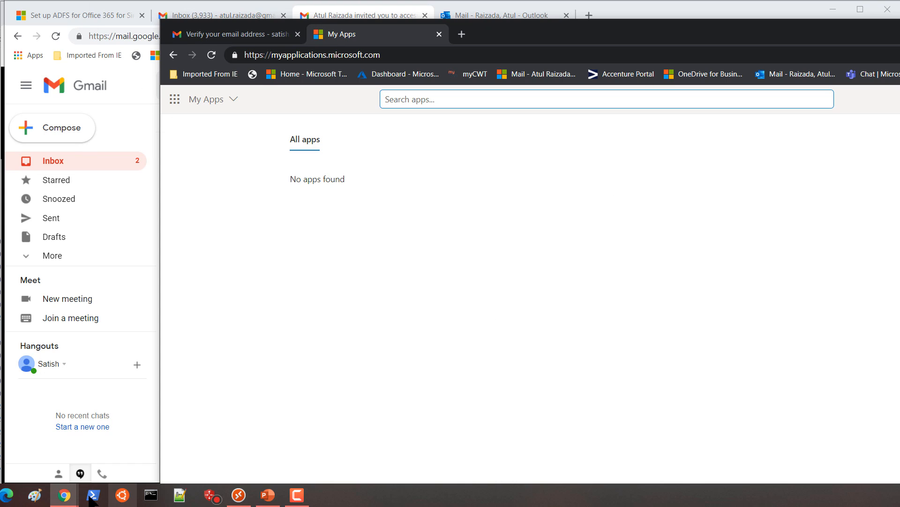
# Switch back to the Azure portal's AZATLAB user list and search for the guest by first name
pyautogui.rightClick(64, 498)
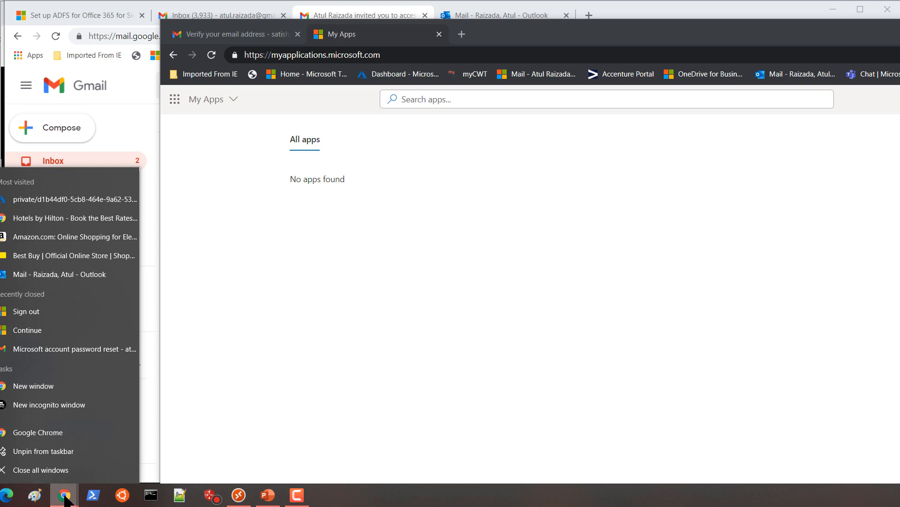
pyautogui.click(64, 498)
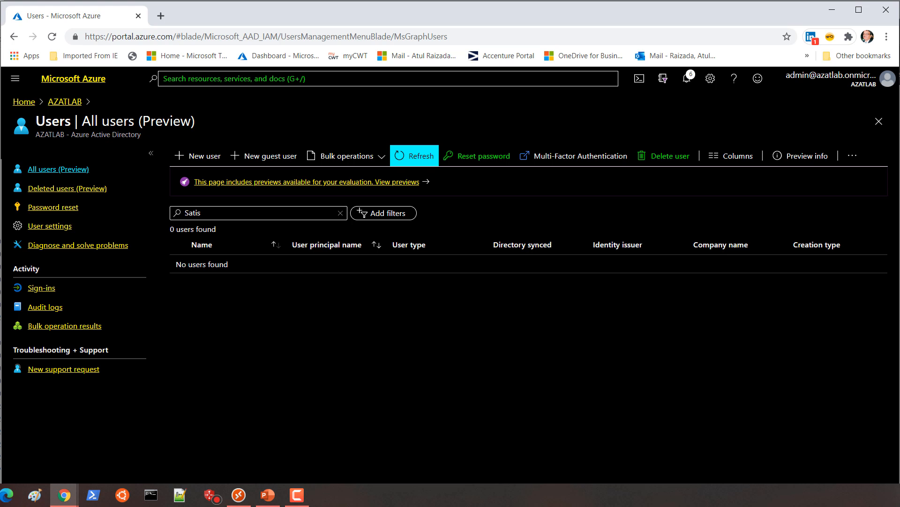
pyautogui.click(243, 216)
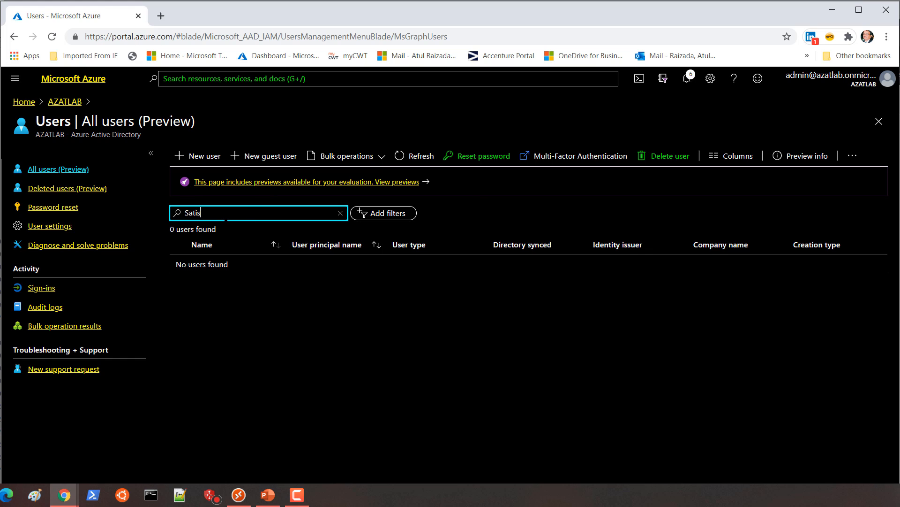
pyautogui.hotkey('ctrl', 'a')
pyautogui.press('BackSpace')
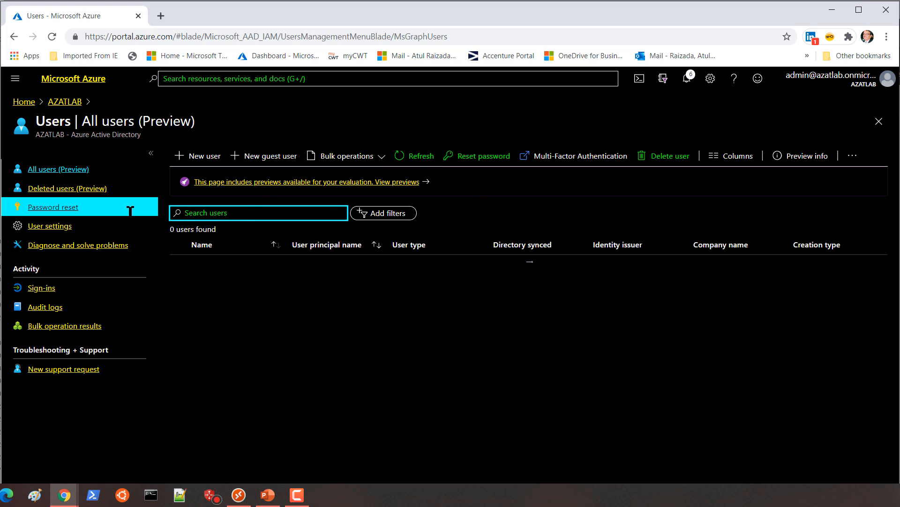
pyautogui.write('s')
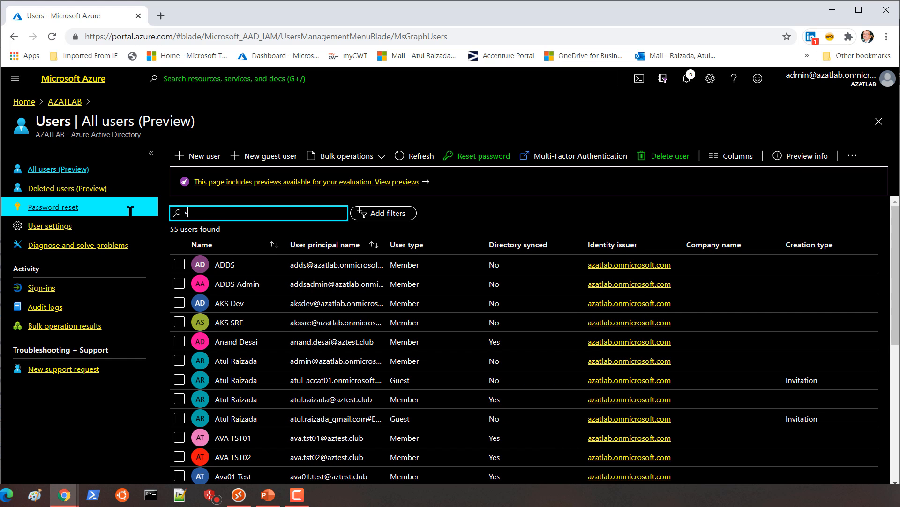
pyautogui.write('atis')
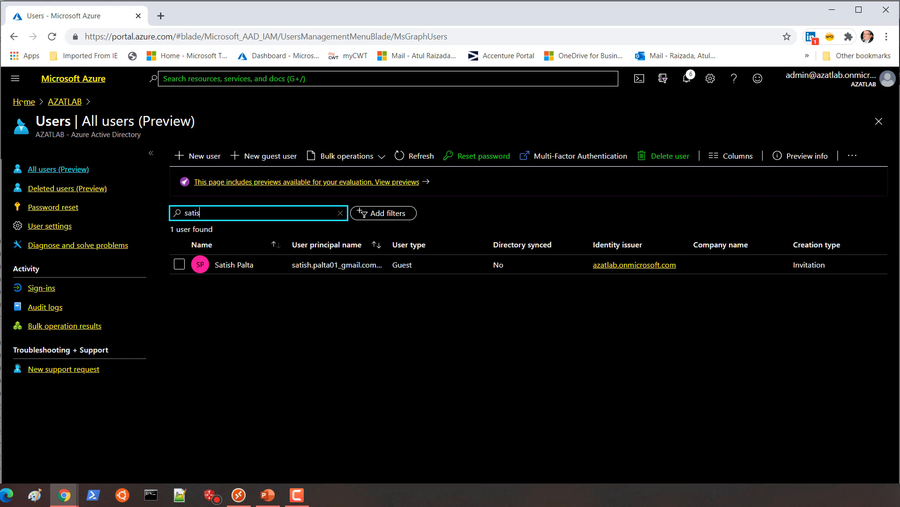
# Find Subscriptions in the portal and open the Access control (IAM) page of the DWZ-NC-CNE-INFRA-01 subscription
pyautogui.click(267, 78)
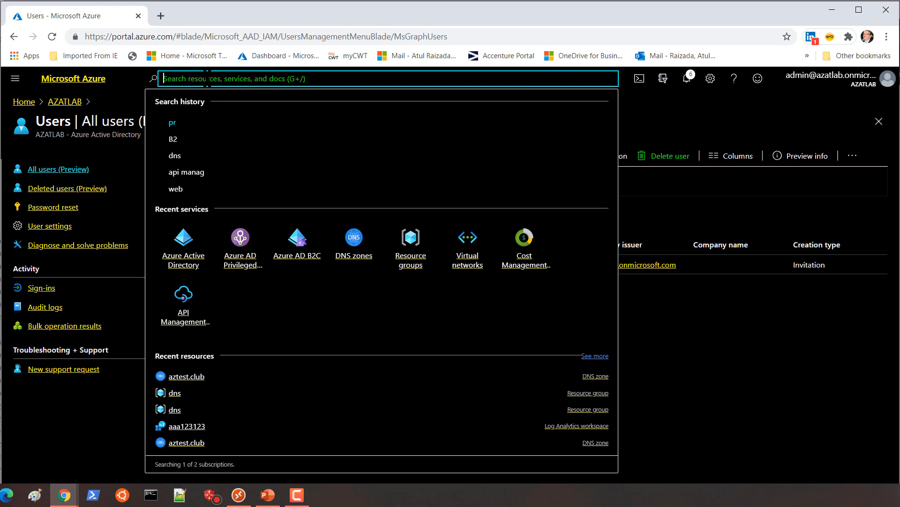
pyautogui.write('subs')
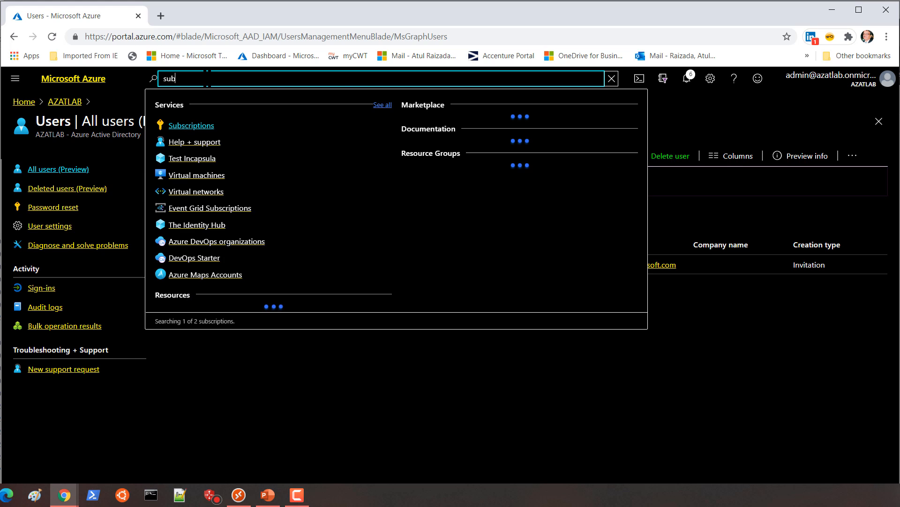
pyautogui.click(196, 128)
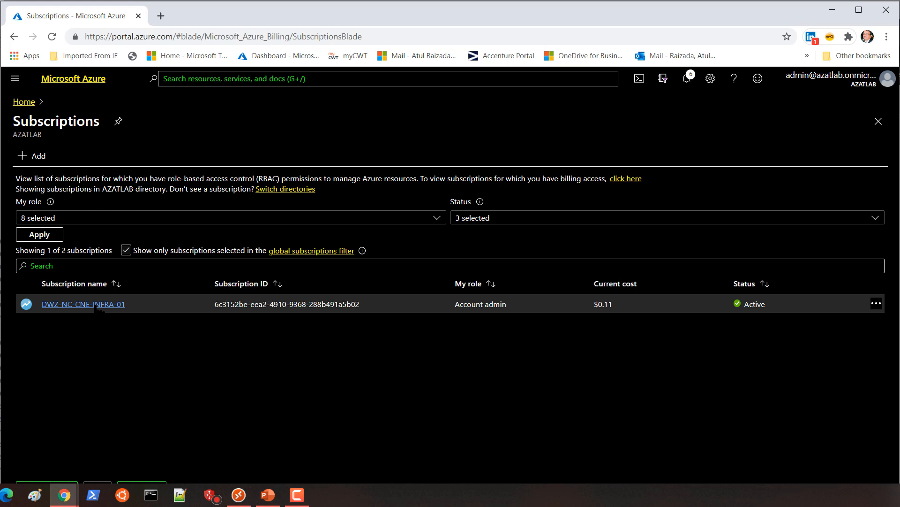
pyautogui.click(96, 305)
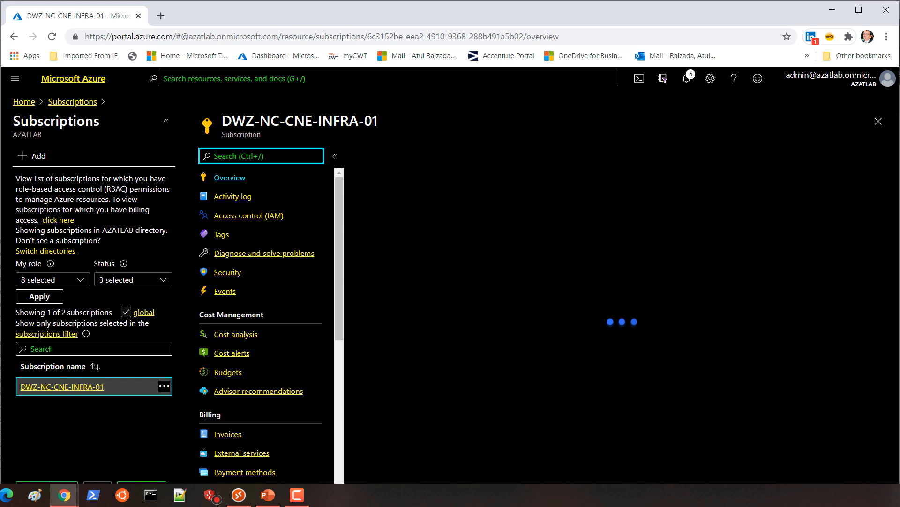
pyautogui.click(248, 215)
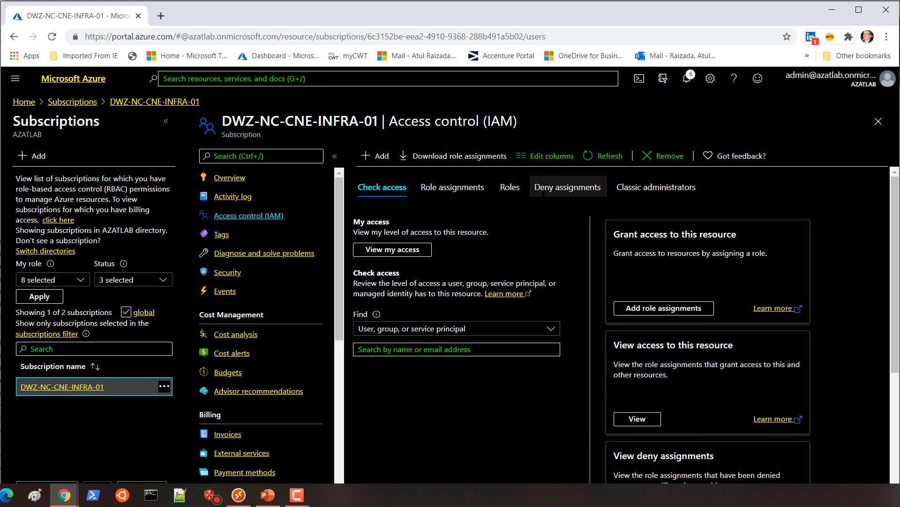
# Assign the Reader role on the DWZ-NC-CNE-INFRA-01 subscription to the invited guest user and save the role assignment
pyautogui.click(657, 310)
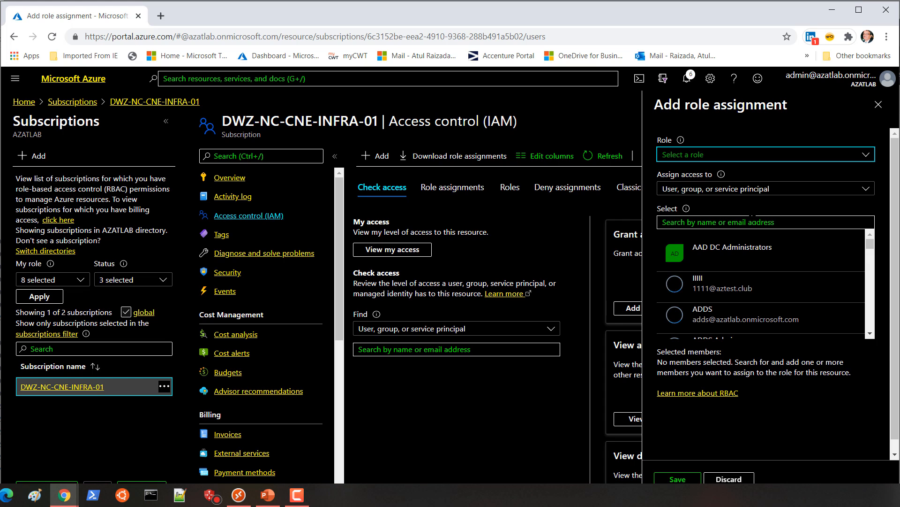
pyautogui.click(747, 157)
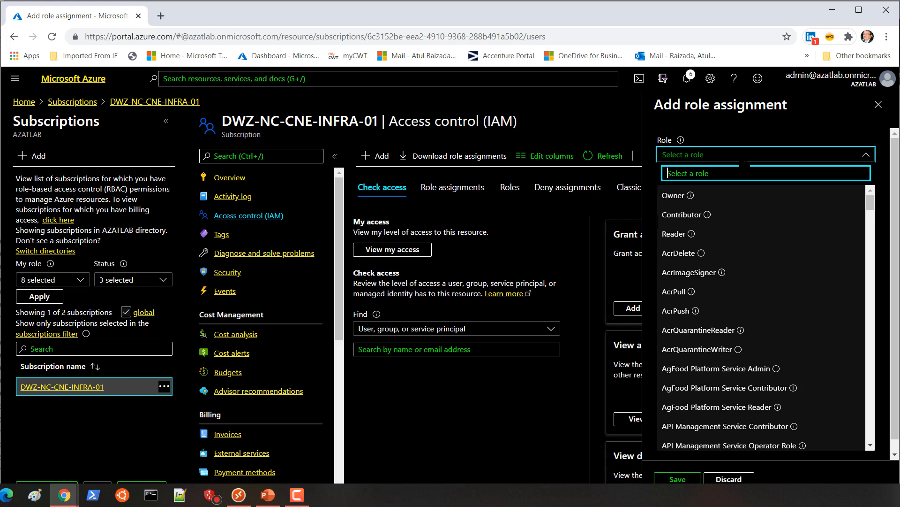
pyautogui.click(675, 234)
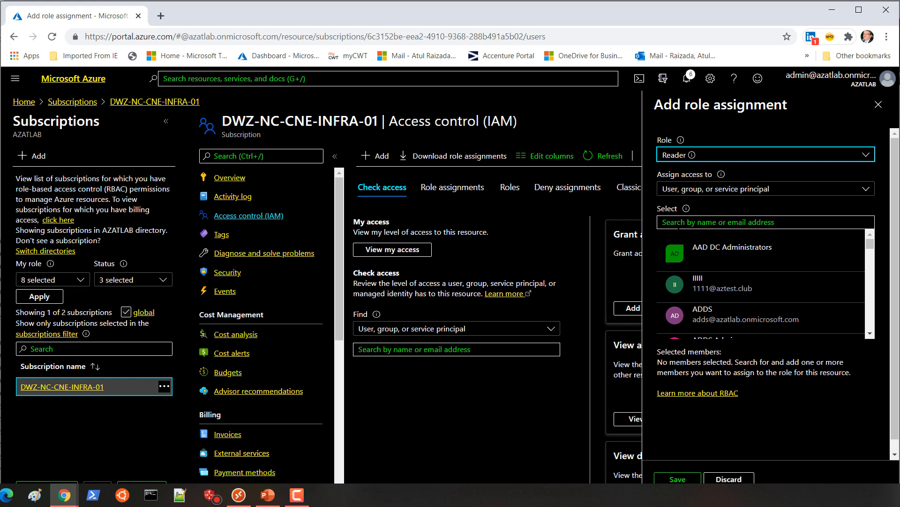
pyautogui.click(677, 221)
pyautogui.write('satis')
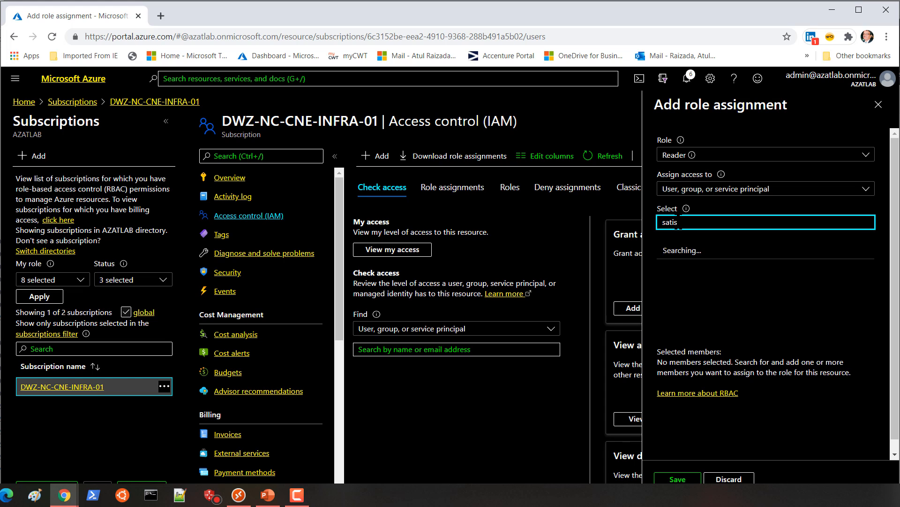
pyautogui.click(678, 480)
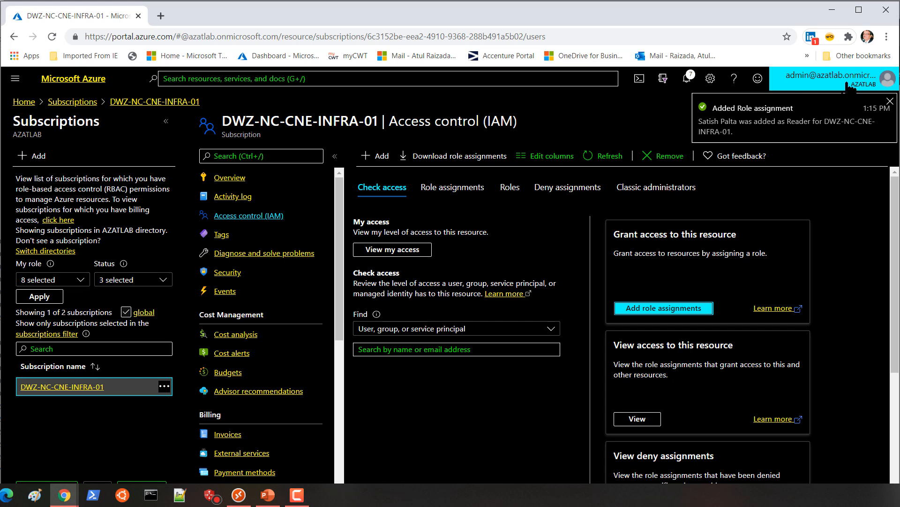
# Switch to the guest's incognito window, open the Azure portal without taking the tour, and view All resources
pyautogui.click(832, 9)
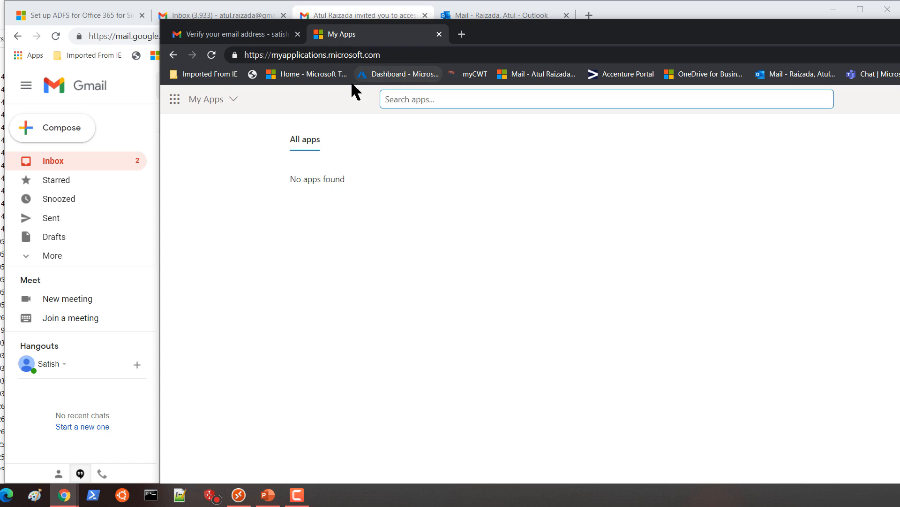
pyautogui.click(404, 75)
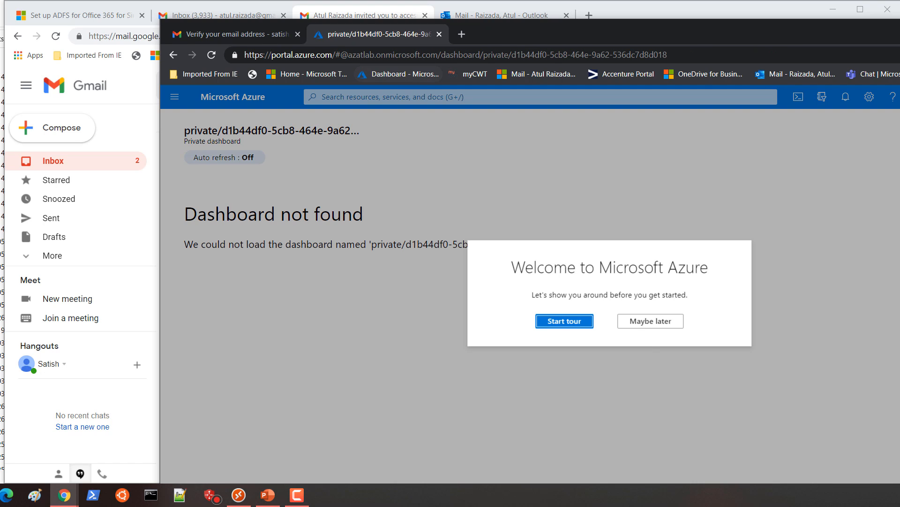
pyautogui.click(646, 323)
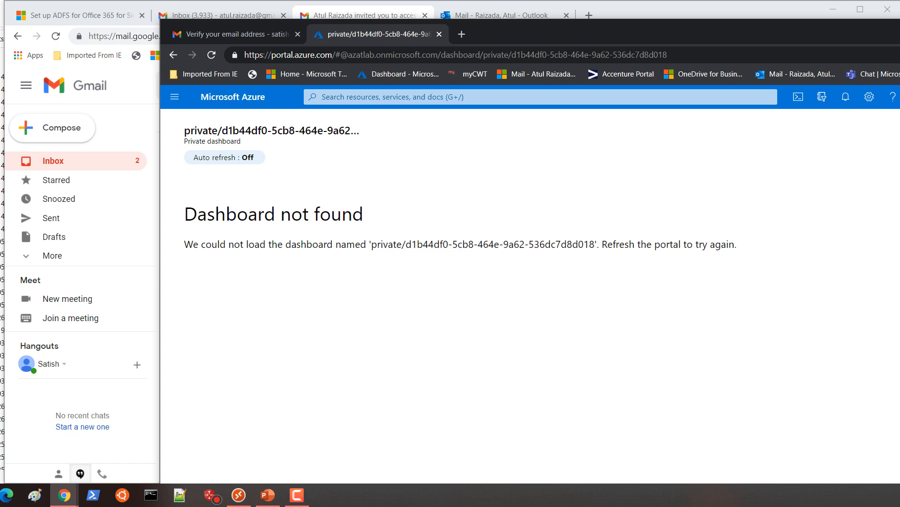
pyautogui.click(174, 98)
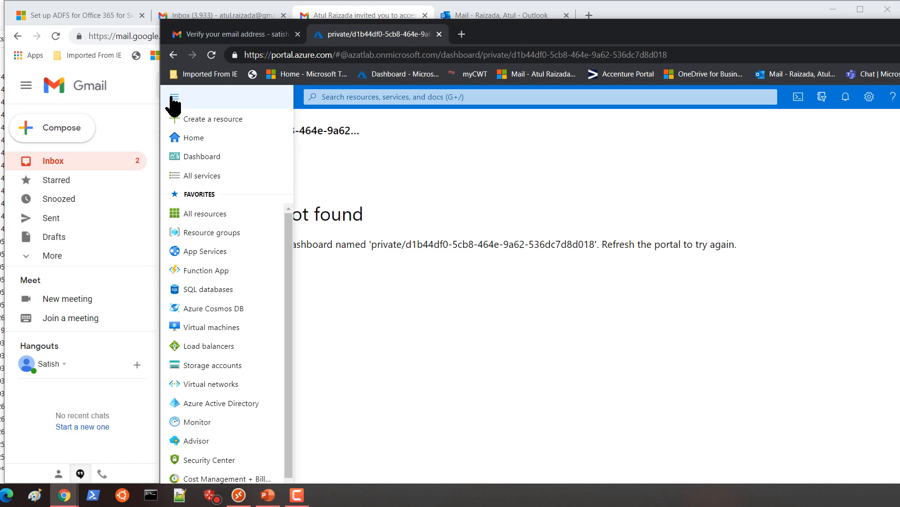
pyautogui.click(190, 221)
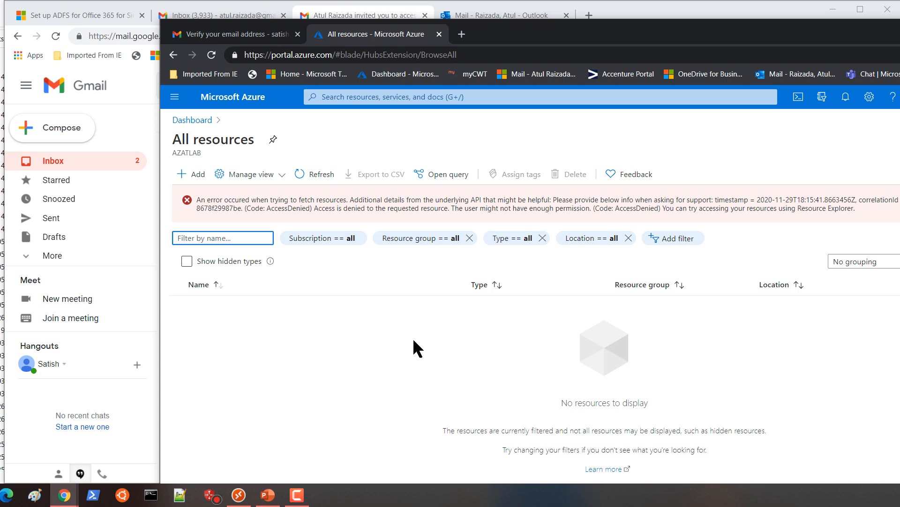
# Find Subscriptions in the guest's portal session and open the DWZ-NC-CNE-INFRA-01 subscription
pyautogui.click(175, 96)
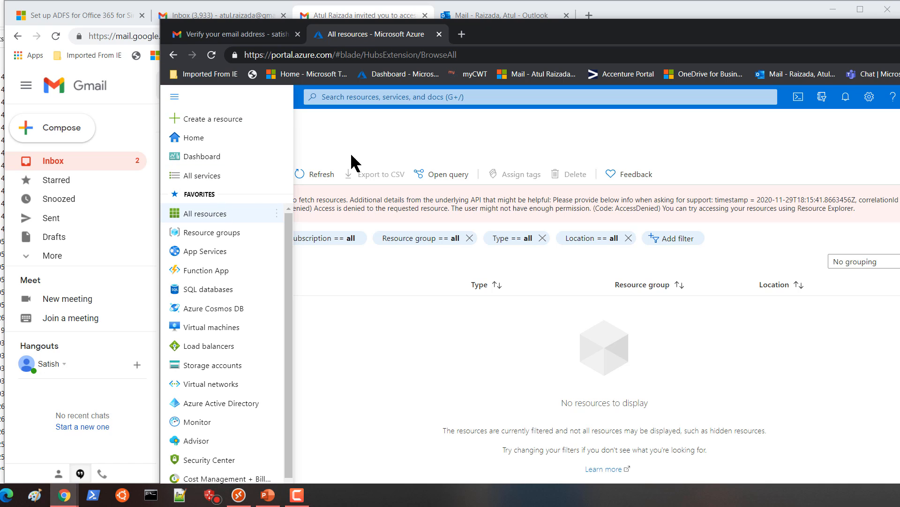
pyautogui.click(370, 97)
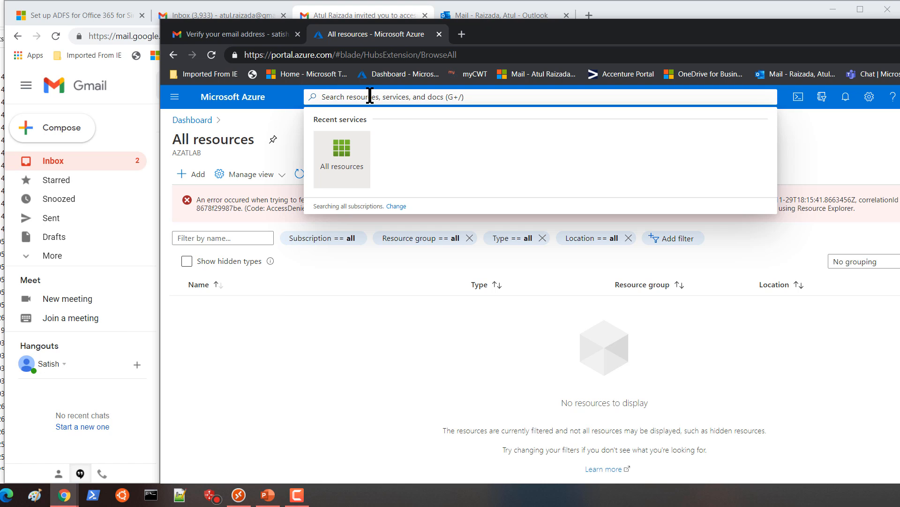
pyautogui.write('sub')
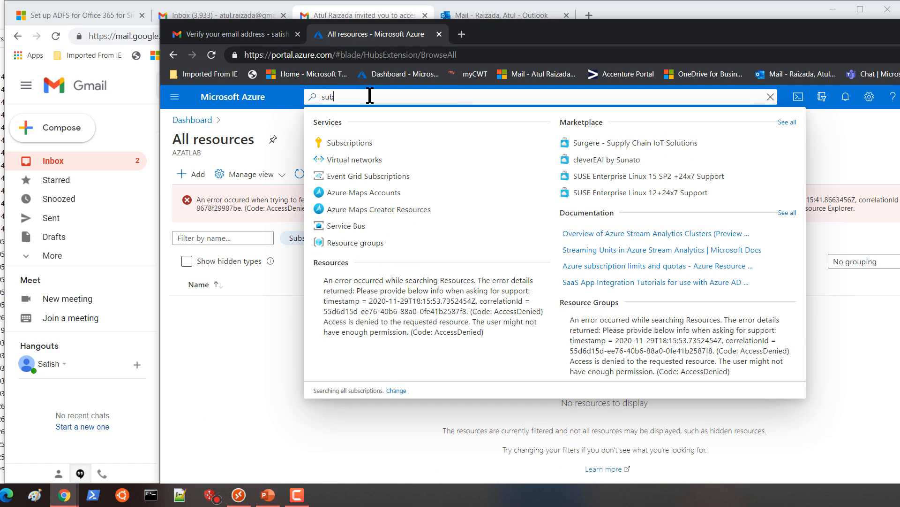
pyautogui.click(350, 143)
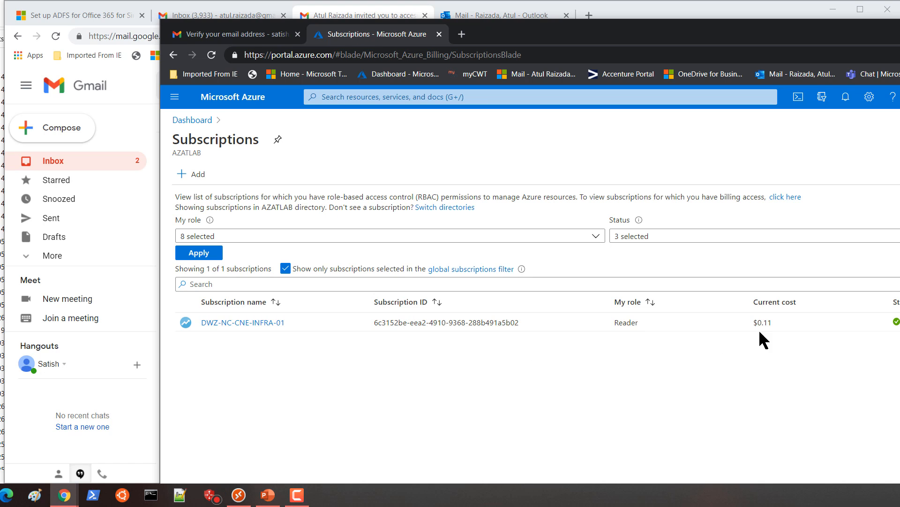
pyautogui.click(244, 322)
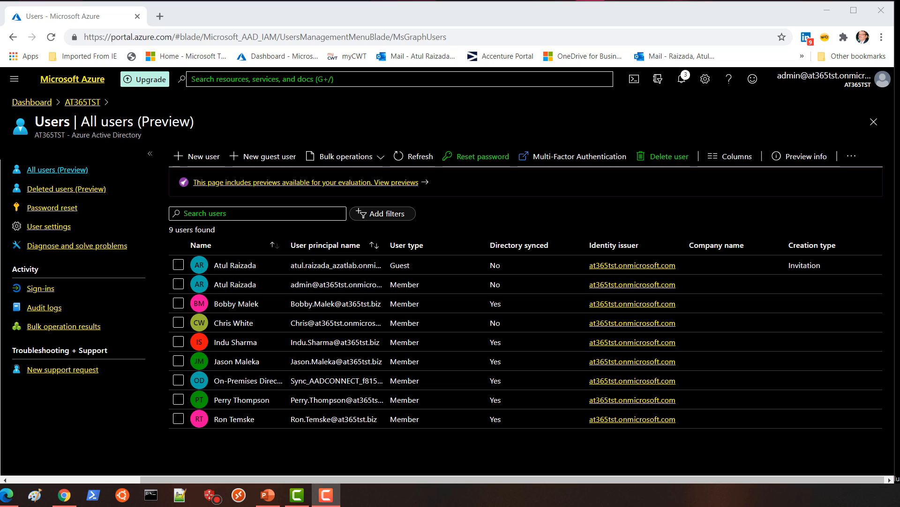
# Review the accounts available to the AT365TST admin and choose to sign in with a different account
pyautogui.click(881, 83)
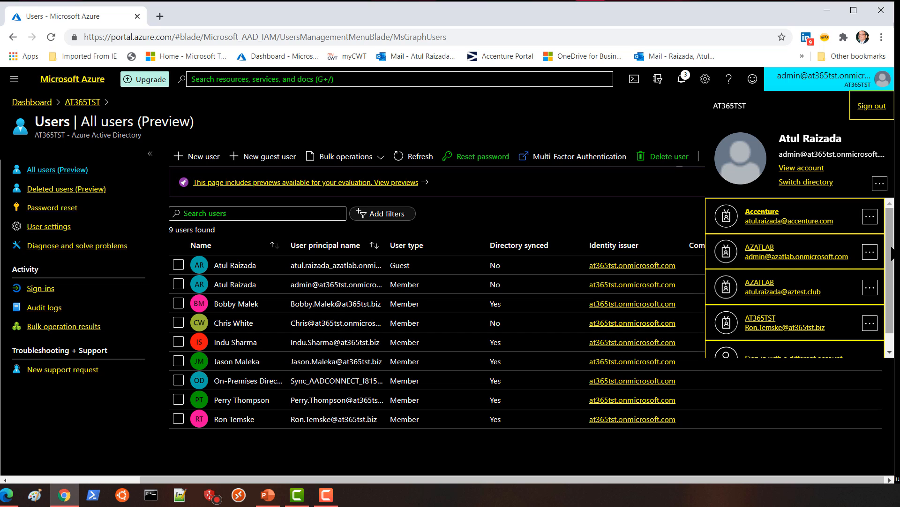
pyautogui.scroll(-1, 797, 277)
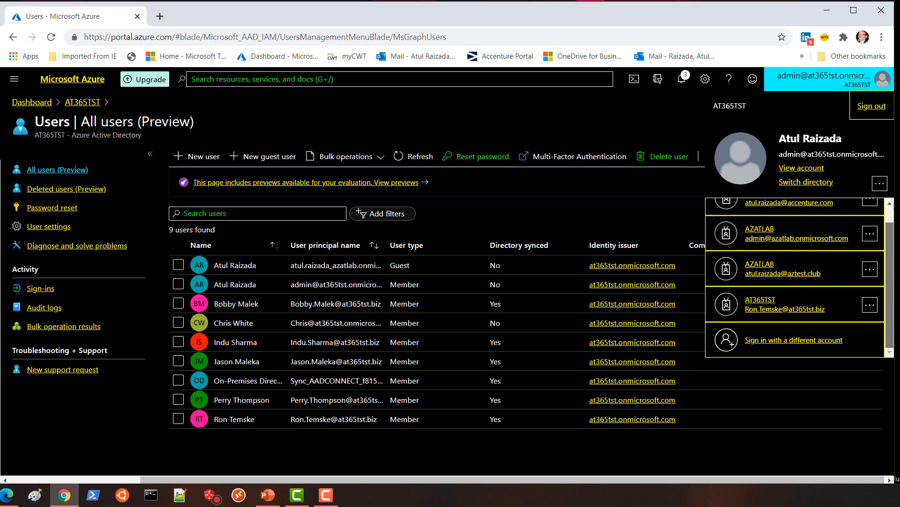
pyautogui.scroll(1, 891, 248)
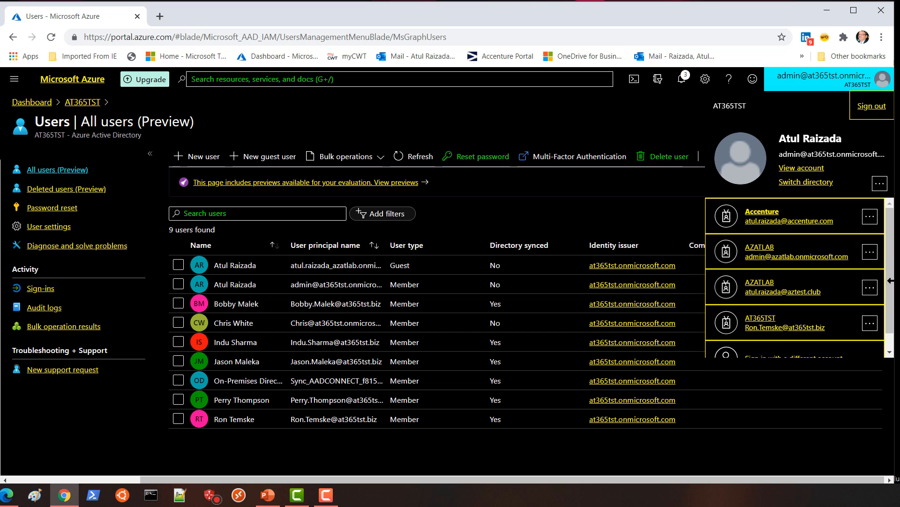
pyautogui.scroll(-1, 890, 256)
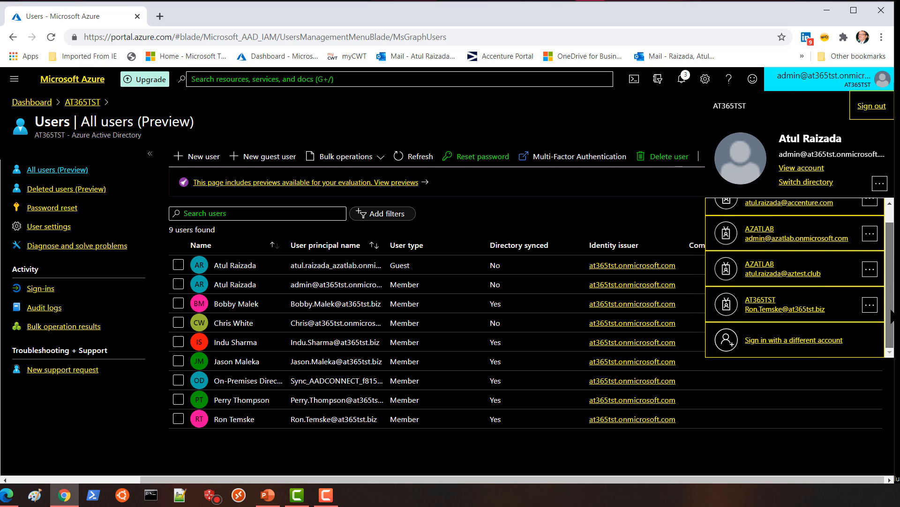
pyautogui.click(821, 351)
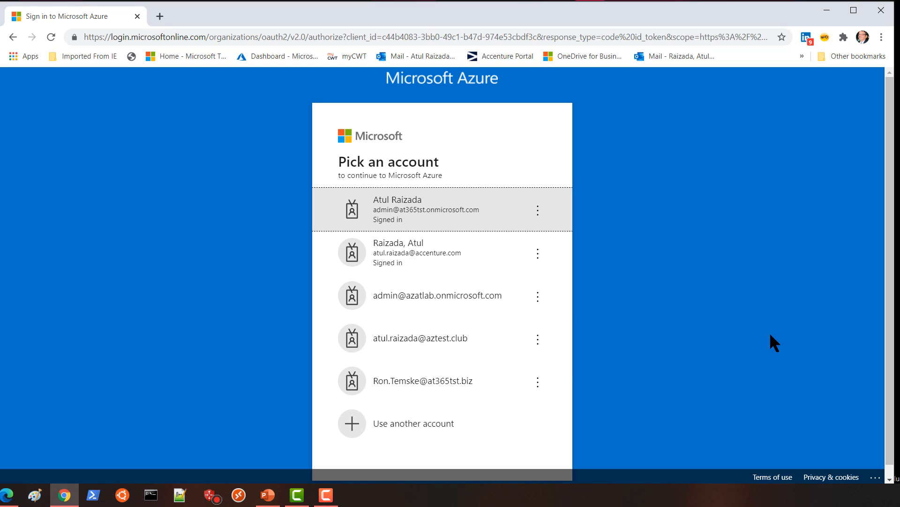
# Sign in with the AT365TST admin account, skipping the account protection setup for now and choosing to stay signed in
pyautogui.click(384, 209)
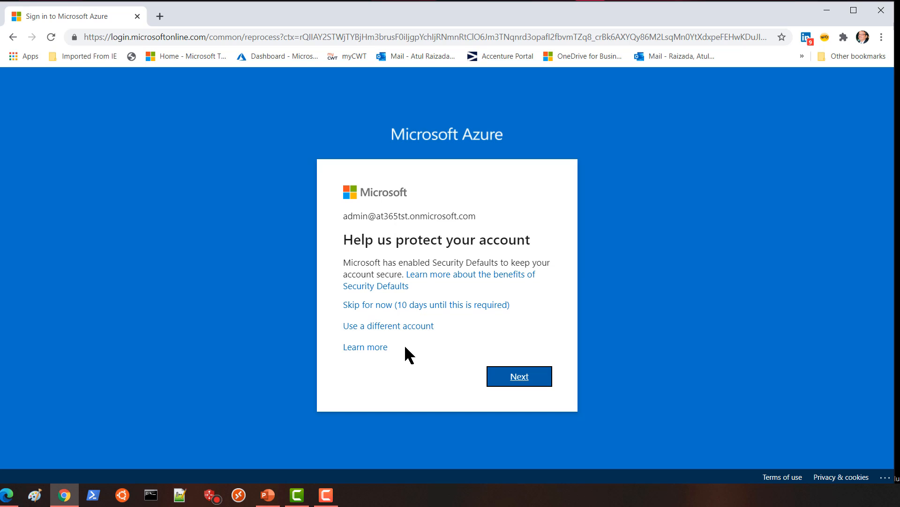
pyautogui.click(398, 307)
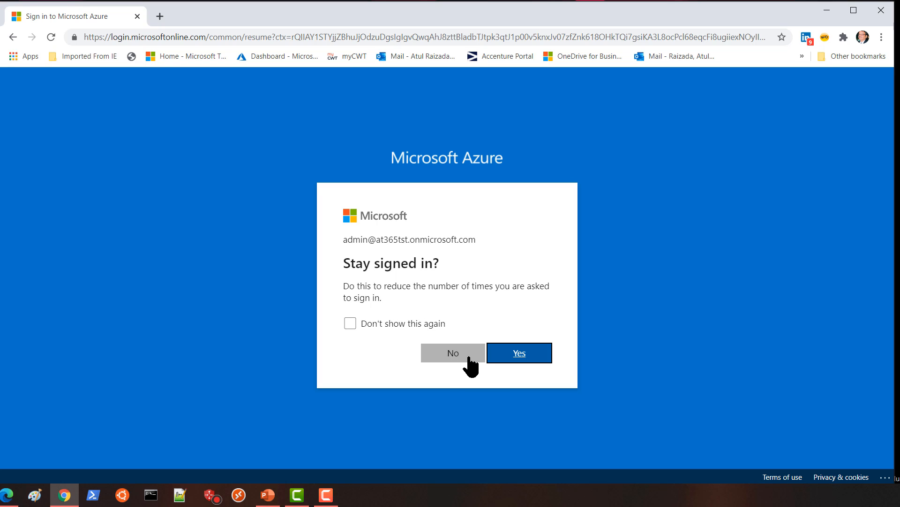
pyautogui.click(511, 358)
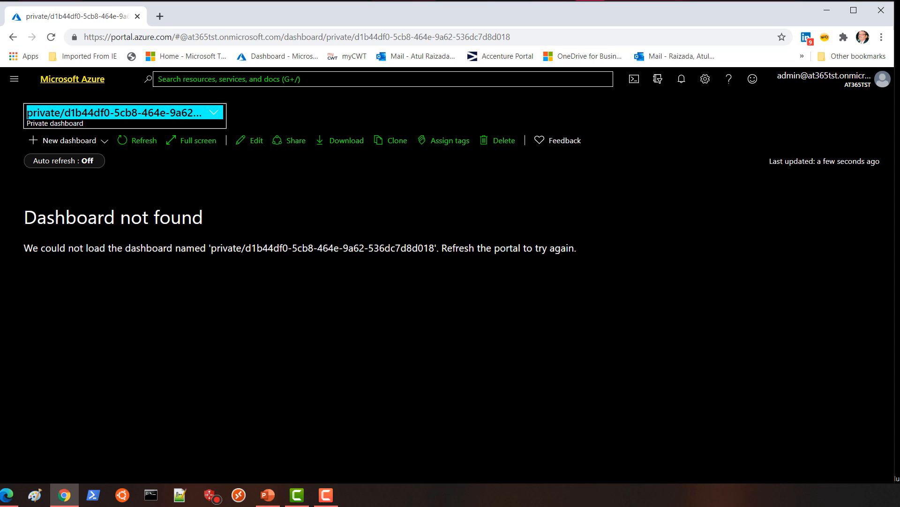
# Open the Azure Active Directory overview of the AT365TST tenant and highlight the tenant name in its heading
pyautogui.click(14, 79)
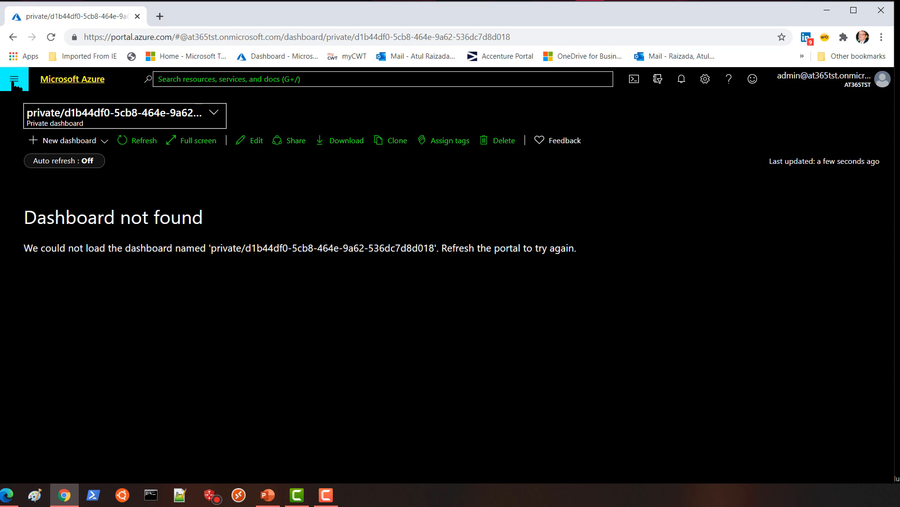
pyautogui.click(52, 385)
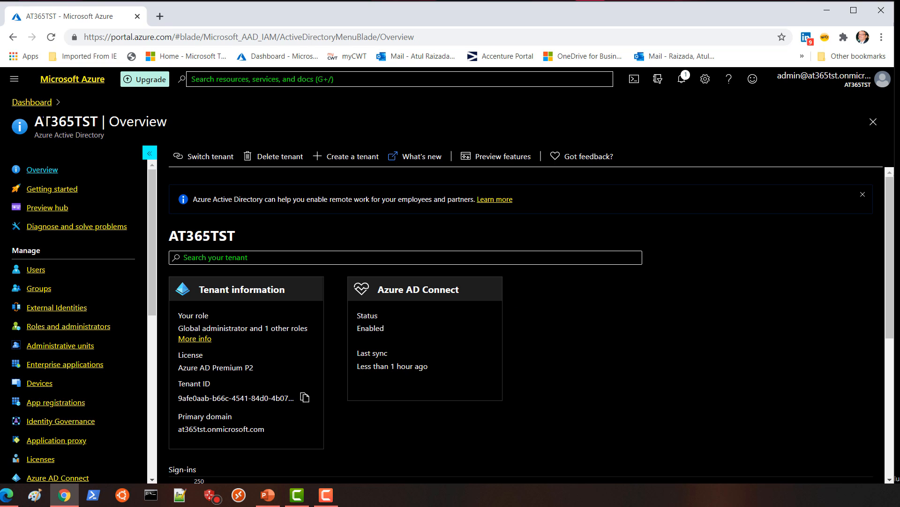
pyautogui.moveTo(34, 121); pyautogui.dragTo(104, 122)
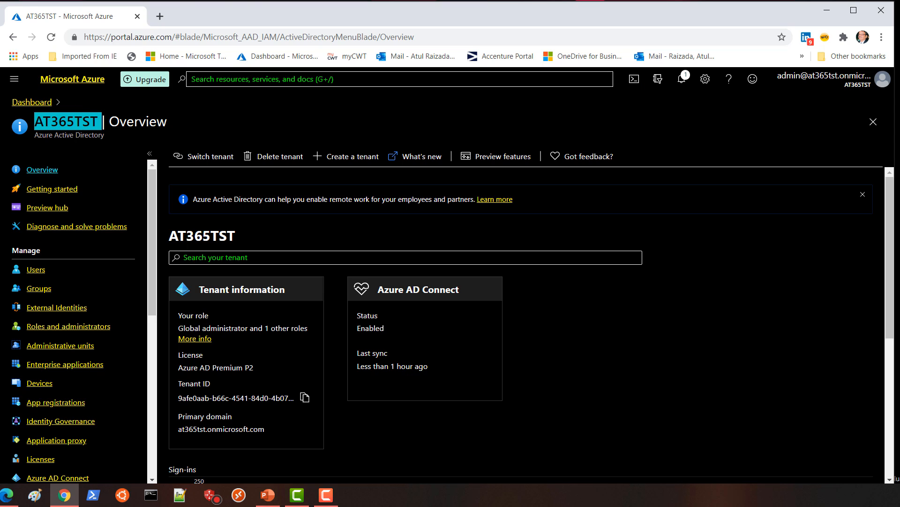
# Open a new incognito browser window and load the bookmarked Azure dashboard in it
pyautogui.click(158, 12)
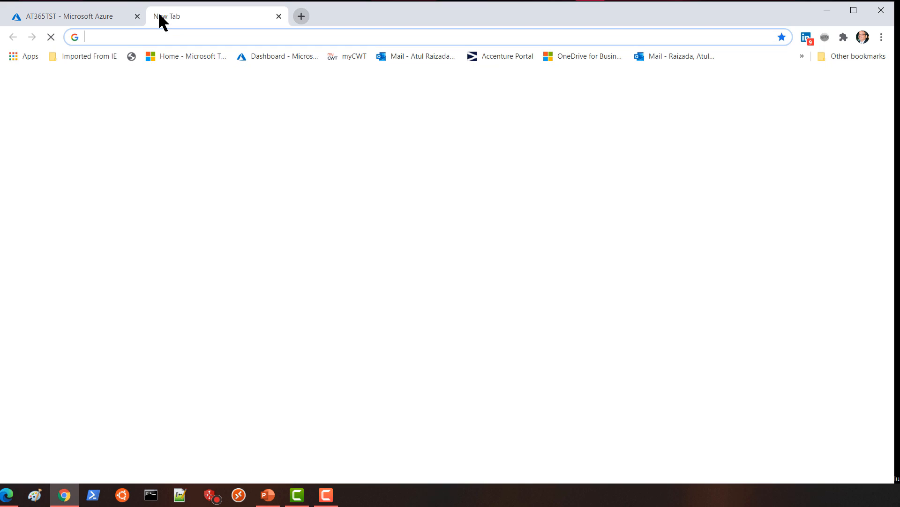
pyautogui.click(879, 40)
pyautogui.click(789, 80)
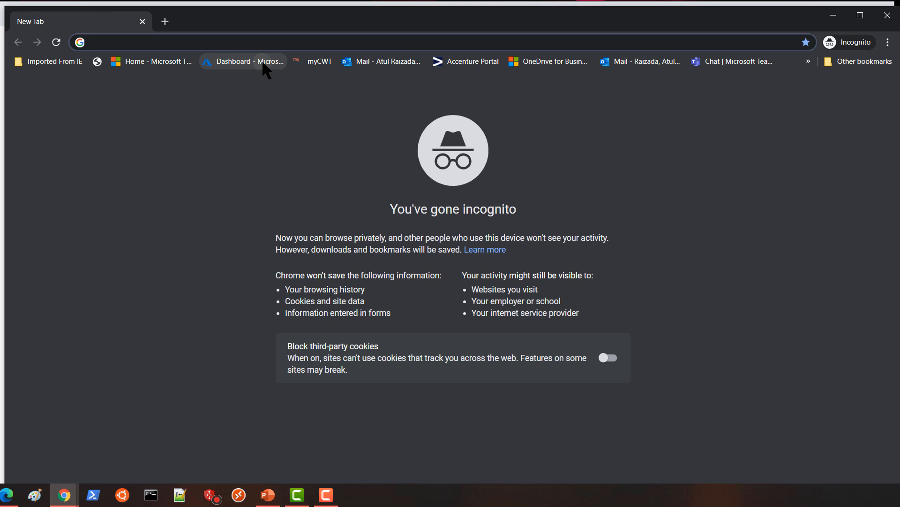
pyautogui.click(261, 64)
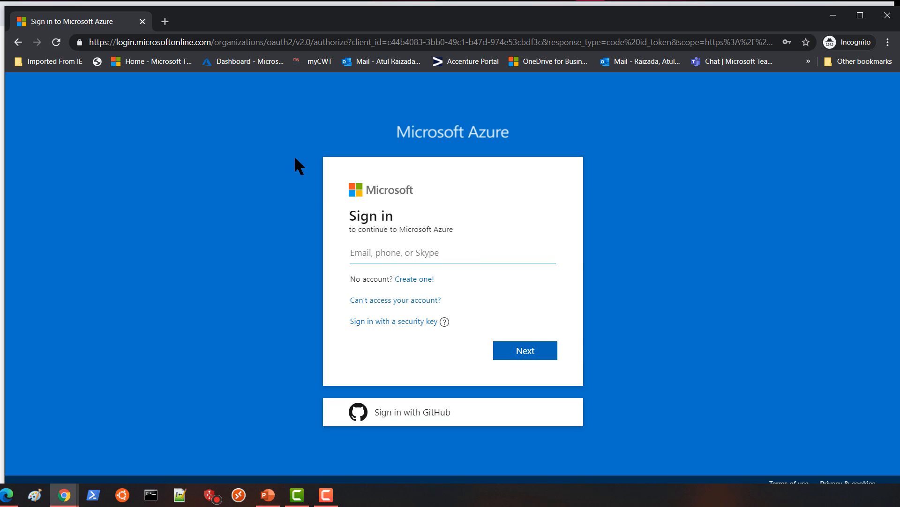
# Sign in to Azure with the AZATLAB admin account and its saved password, declining to stay signed in
pyautogui.click(388, 253)
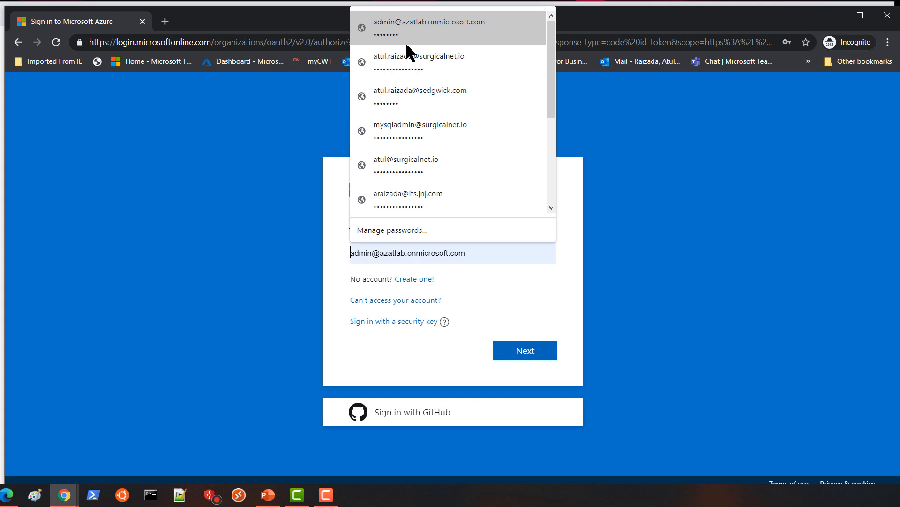
pyautogui.click(407, 27)
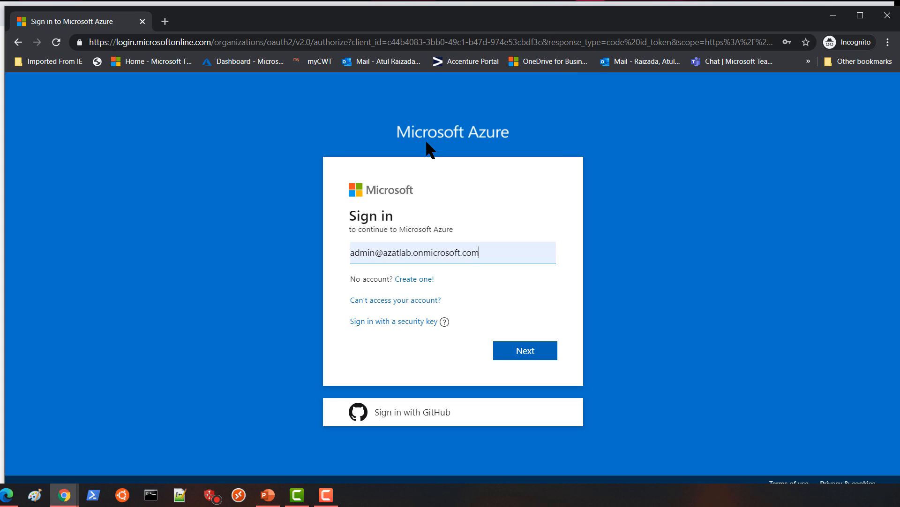
pyautogui.click(517, 356)
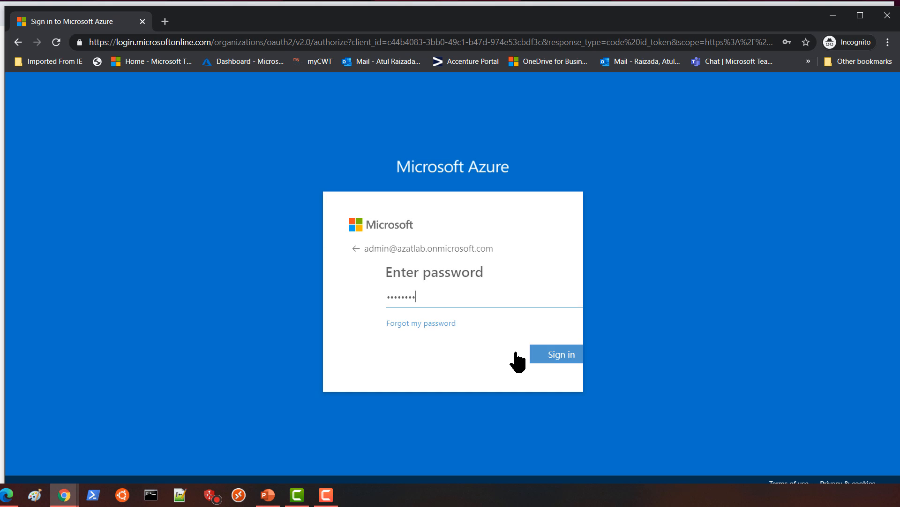
pyautogui.click(516, 355)
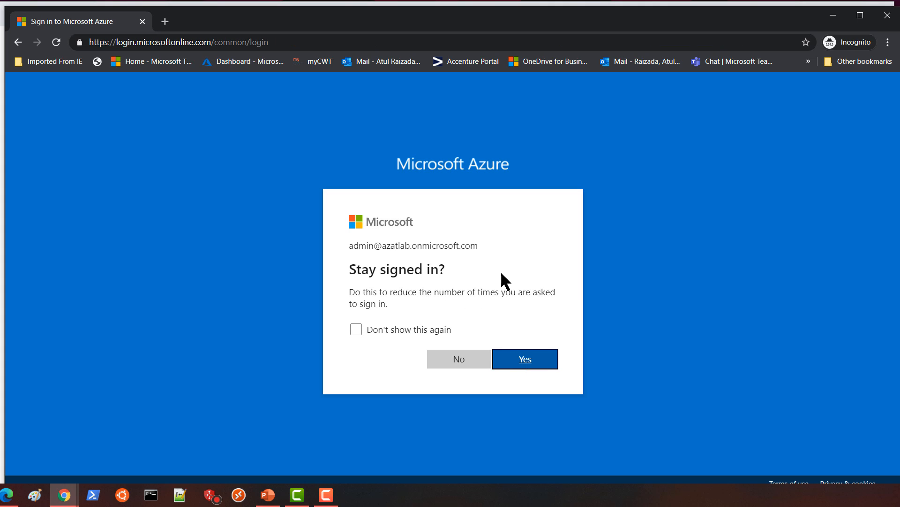
pyautogui.click(473, 362)
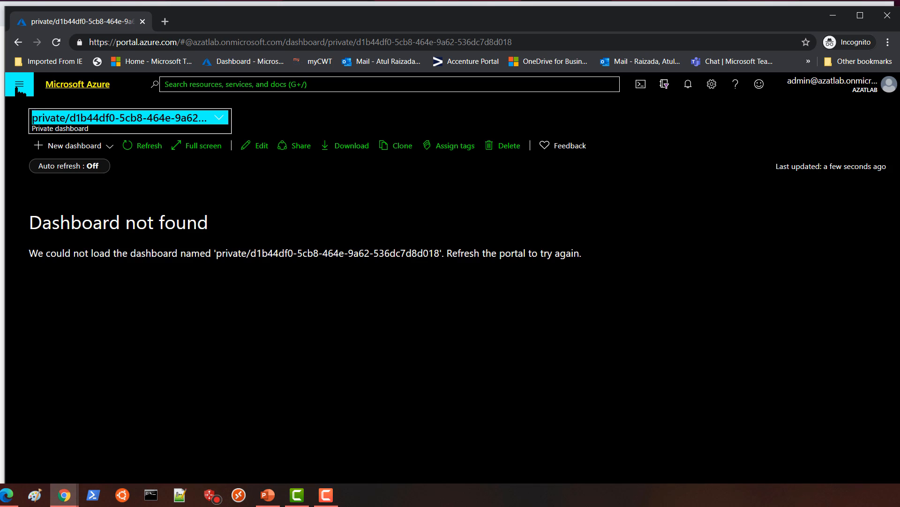
# Open the Azure Active Directory overview of the AZATLAB tenant and highlight the tenant name in its heading
pyautogui.click(20, 84)
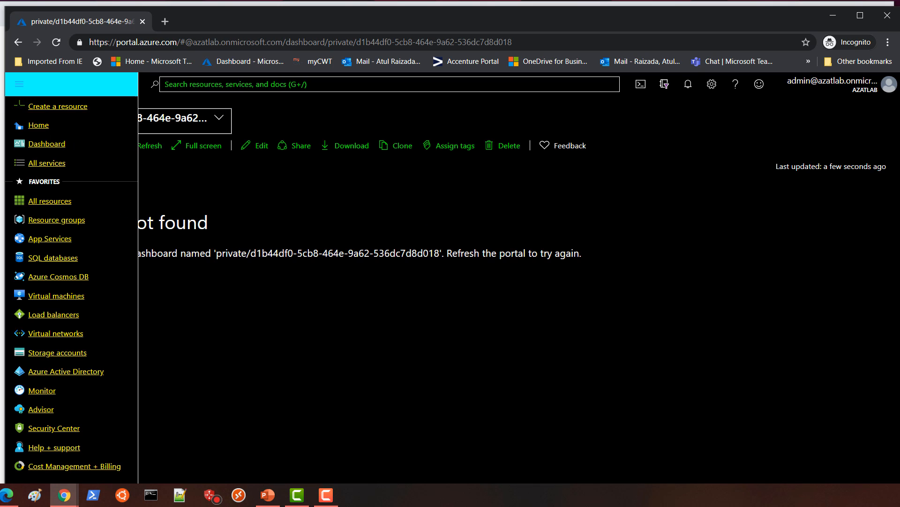
pyautogui.click(45, 371)
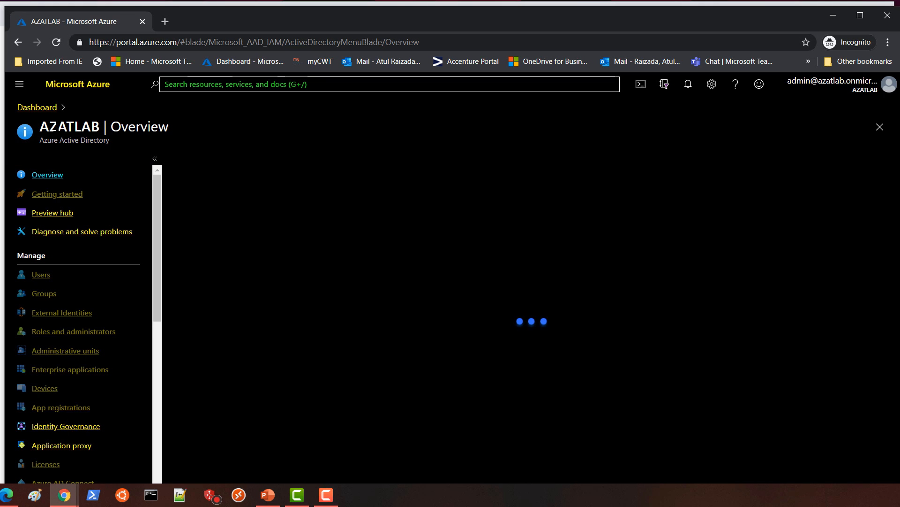
pyautogui.moveTo(42, 127); pyautogui.dragTo(103, 129)
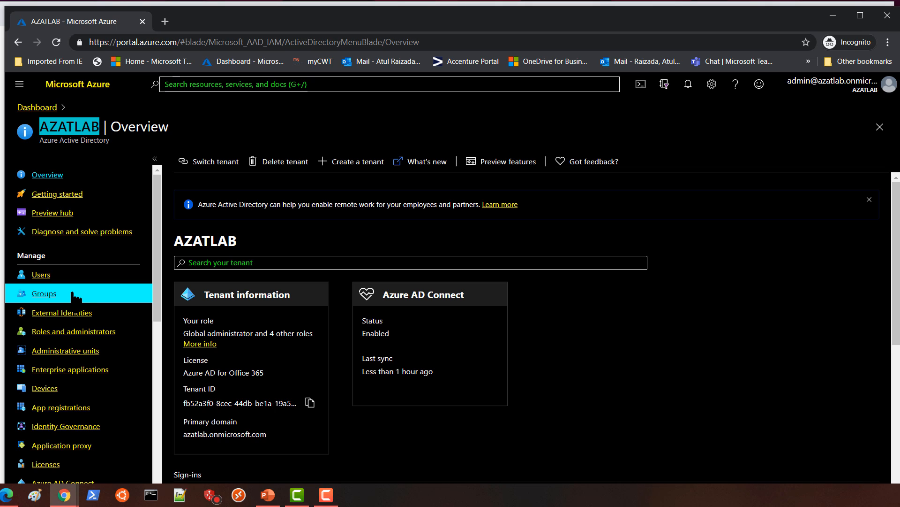
# List all users of the AZATLAB tenant and select the directory-synced aztest.club member account of the person being invited
pyautogui.click(52, 277)
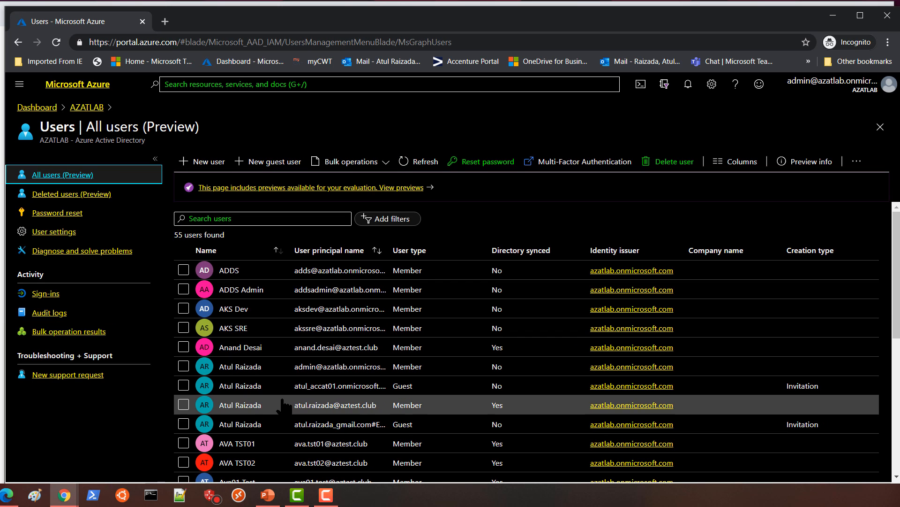
pyautogui.click(183, 404)
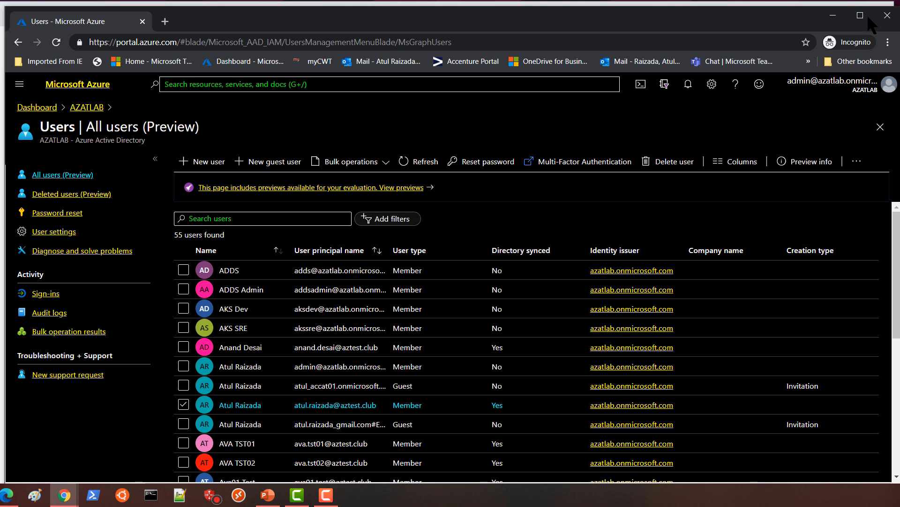
# Switch back to the AT365TST admin session, open its users list and start a new guest user invitation
pyautogui.click(832, 14)
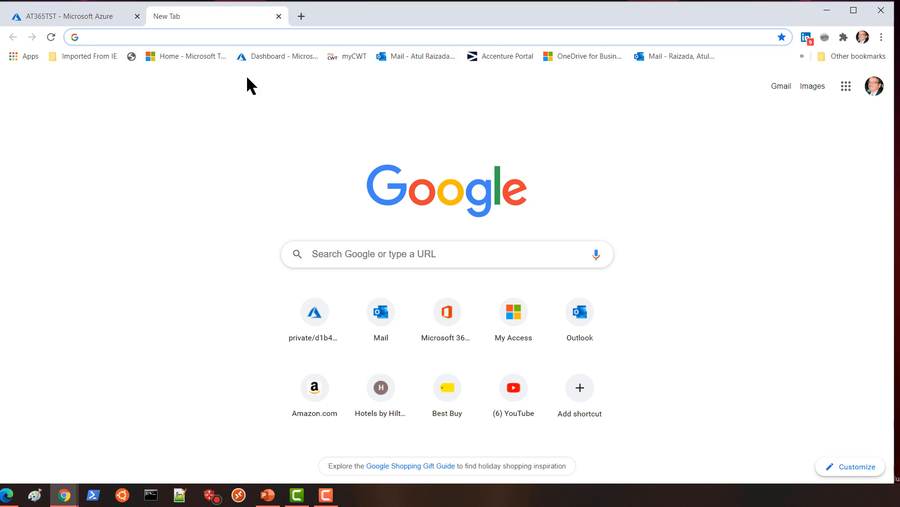
pyautogui.click(95, 16)
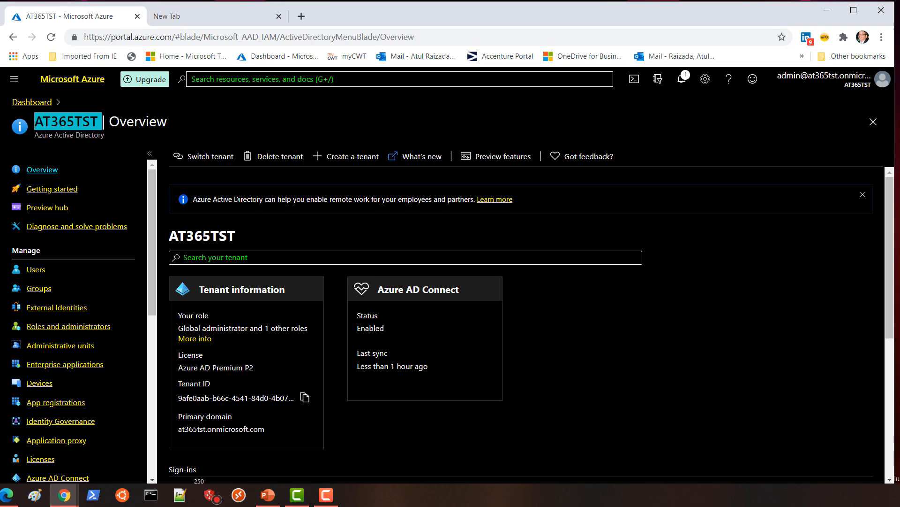
pyautogui.click(36, 269)
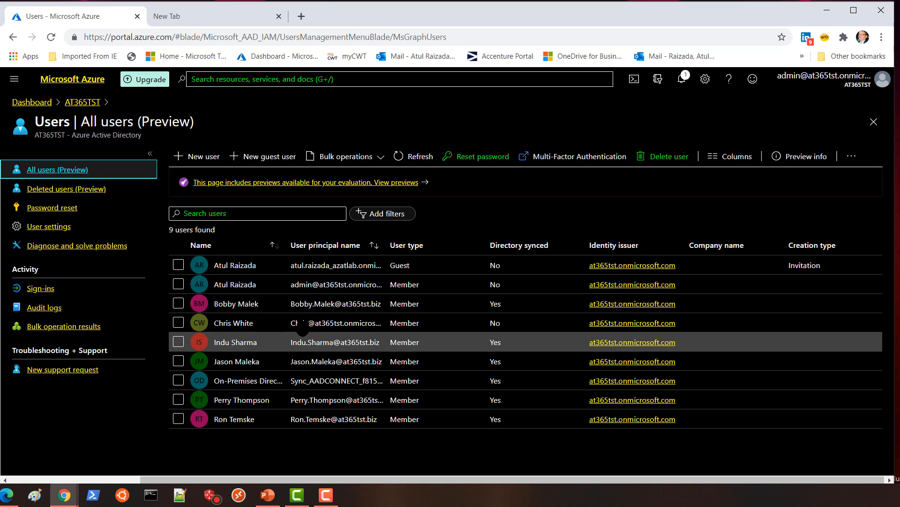
pyautogui.click(259, 159)
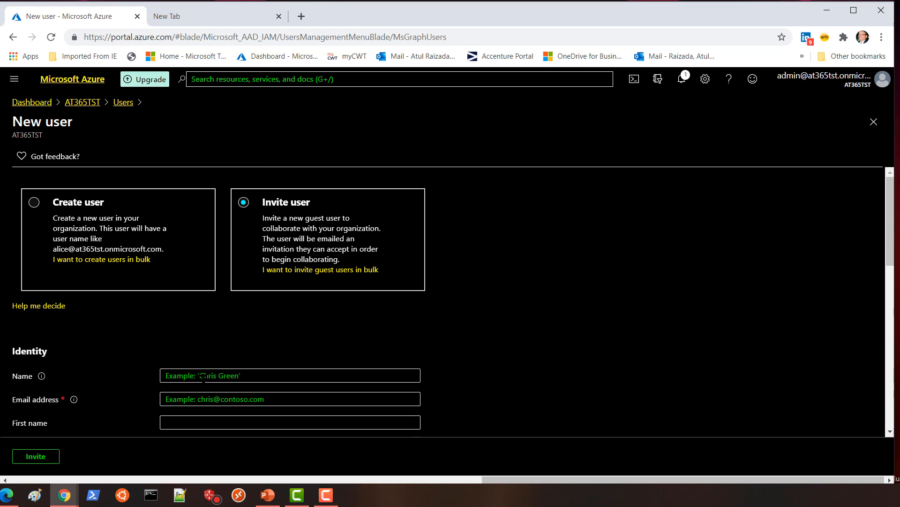
# Enter the guest's names, aztest.club e-mail address and the message "I am inviting you to AT365TST Azure Tenanat as discussed.", and send the invitation
pyautogui.click(200, 375)
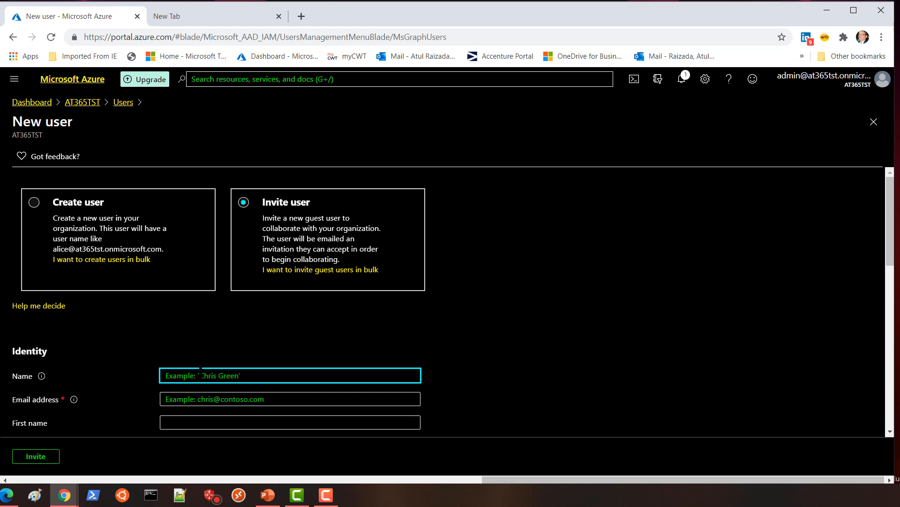
pyautogui.write('Atul Raiza la')
pyautogui.press('Tab')
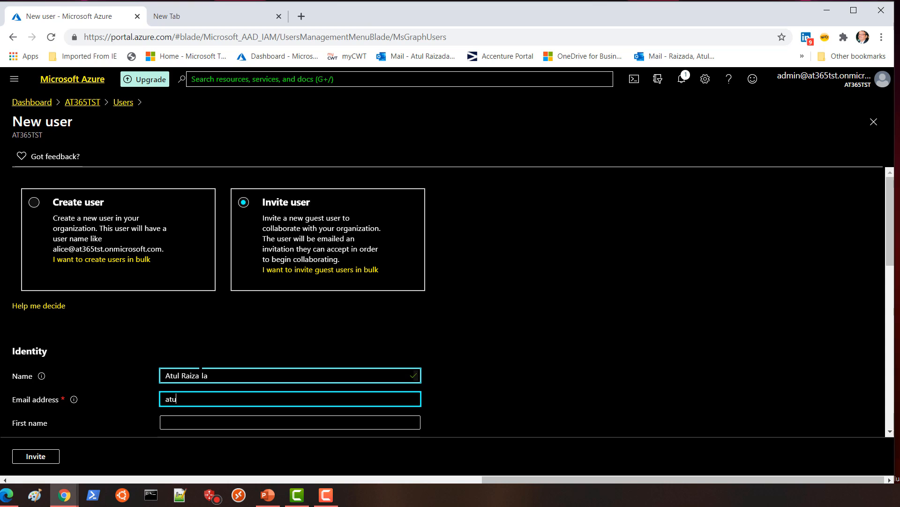
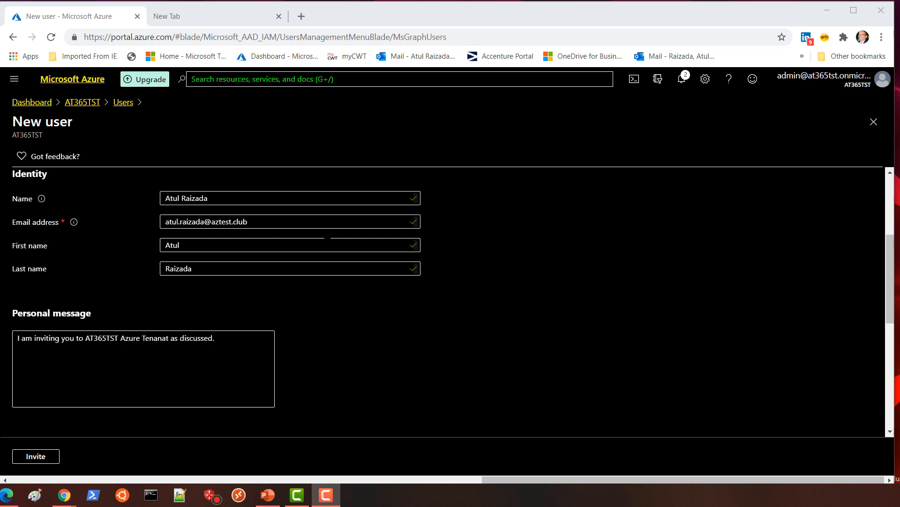
pyautogui.click(258, 227)
pyautogui.click(42, 458)
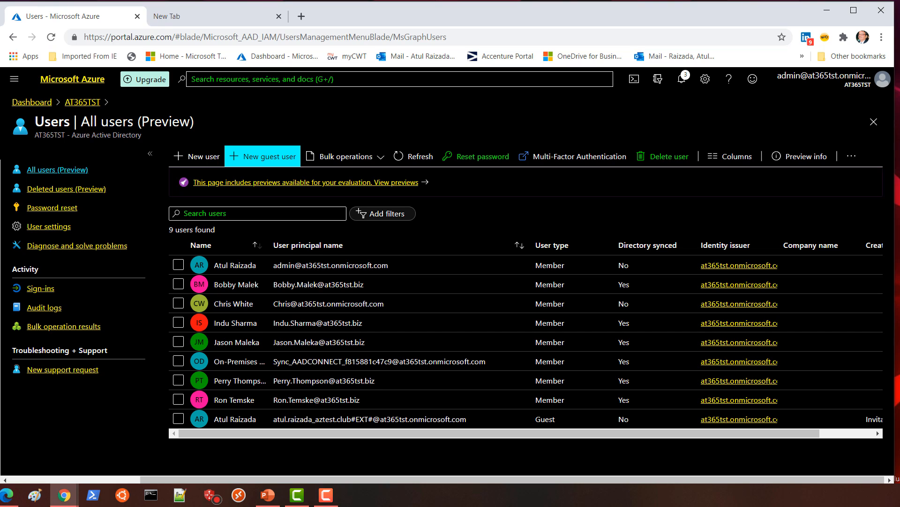
# Switch to the invited user's Outlook inbox, read the AT365TST invitation e-mail and accept the invitation
pyautogui.click(188, 16)
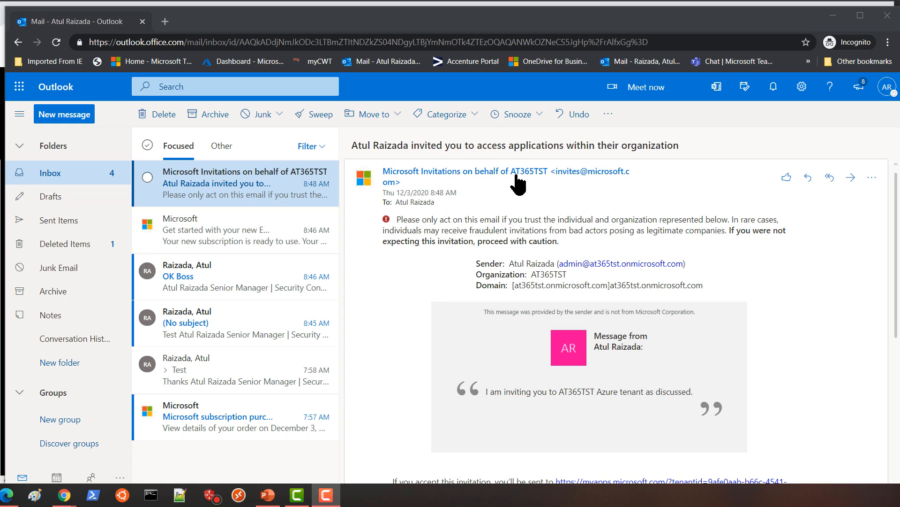
pyautogui.scroll(-3, 684, 311)
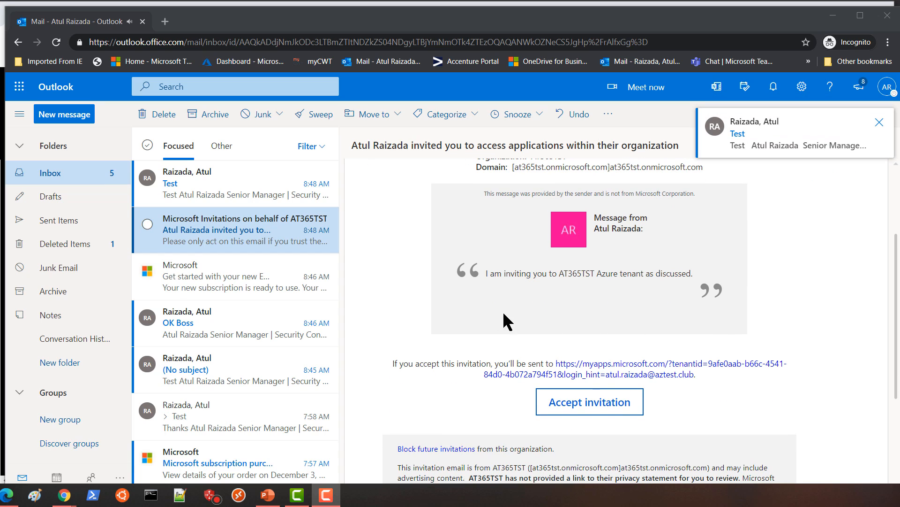
pyautogui.click(608, 403)
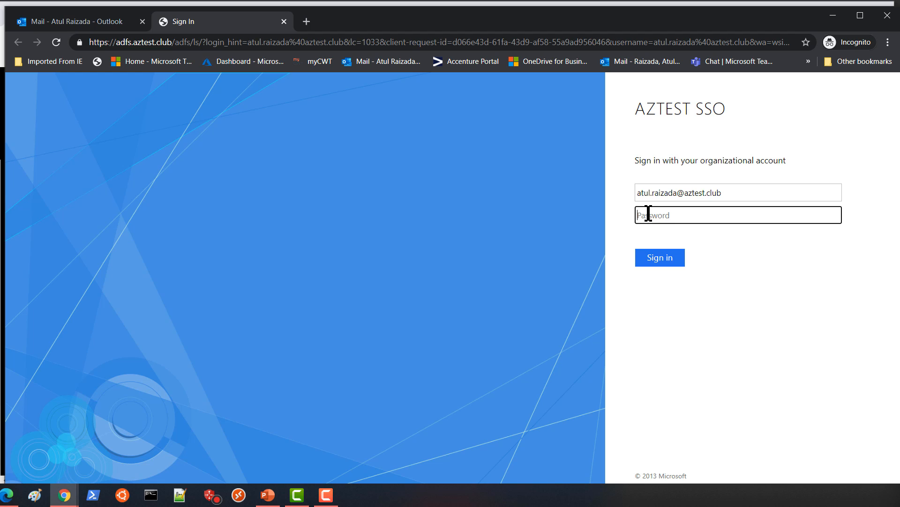
# Enter the account password on the AZTEST SSO page and sign in as the invited user
pyautogui.write('********')
pyautogui.click(661, 259)
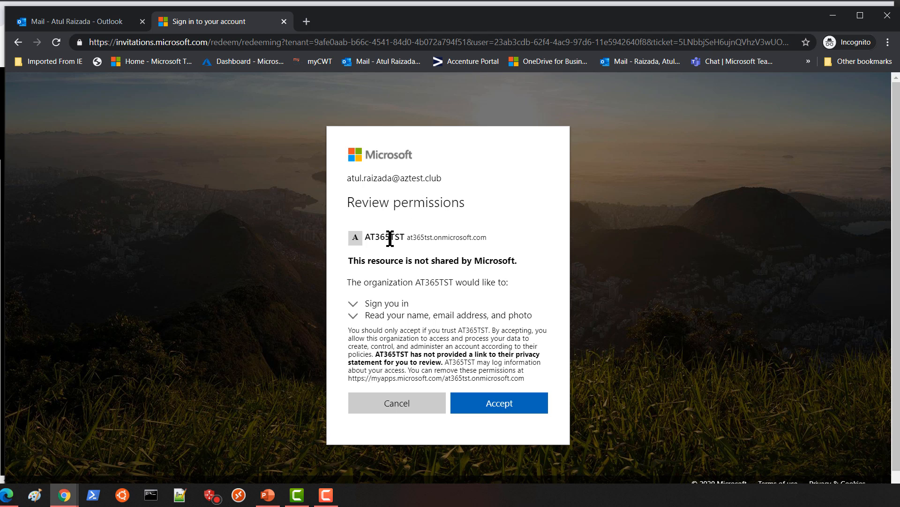
# Accept the permissions requested by AT365TST and skip the account protection setup for now each time it is offered
pyautogui.click(494, 413)
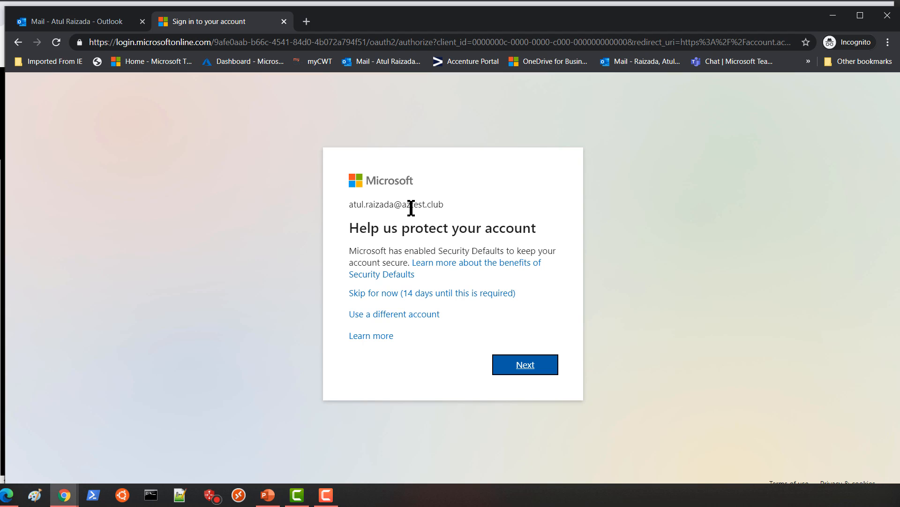
pyautogui.click(390, 296)
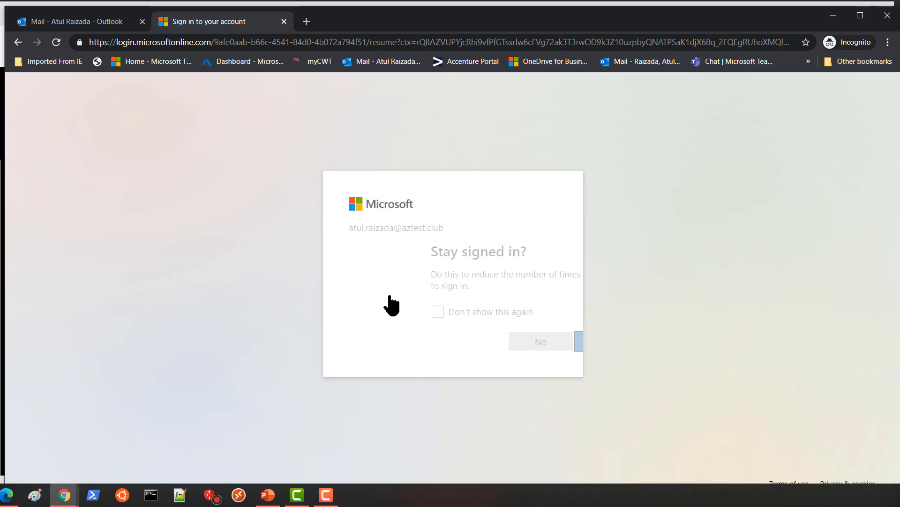
pyautogui.click(445, 344)
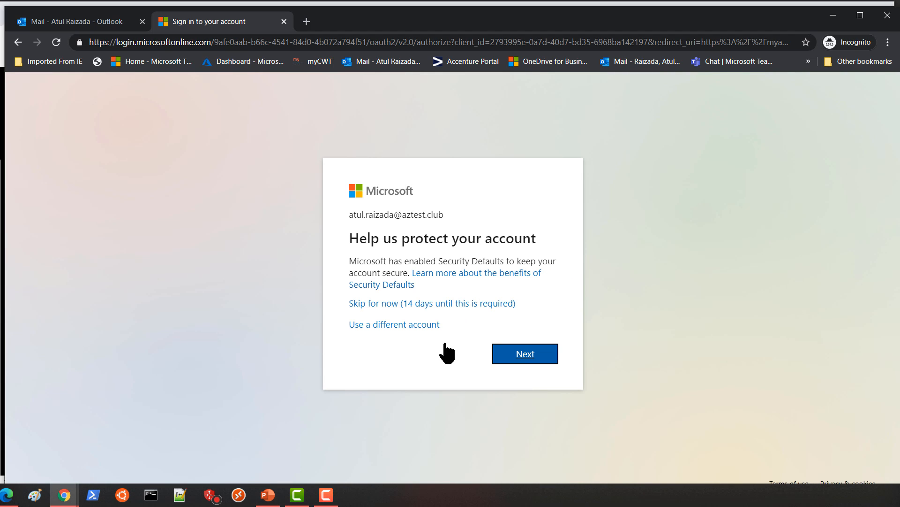
pyautogui.click(435, 305)
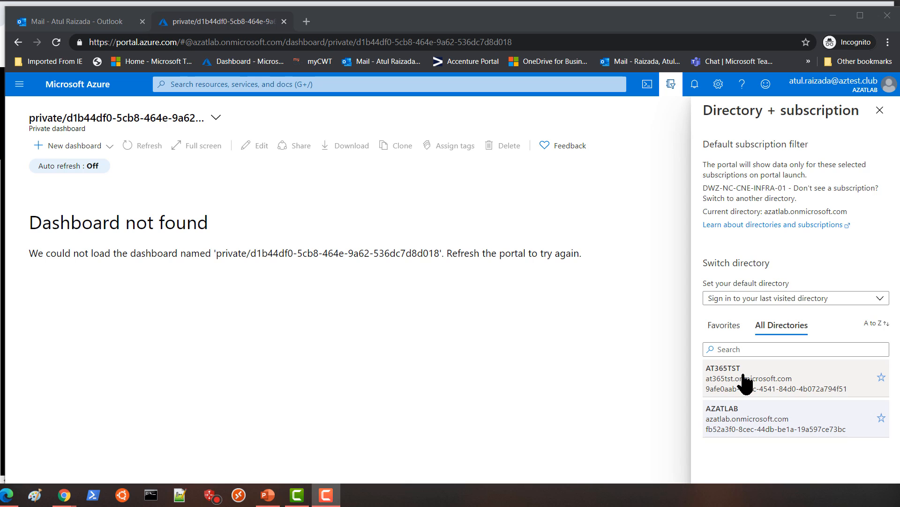
# Return to the AT365TST admin session and open the access control (IAM) settings of Azure subscription 1
pyautogui.click(834, 14)
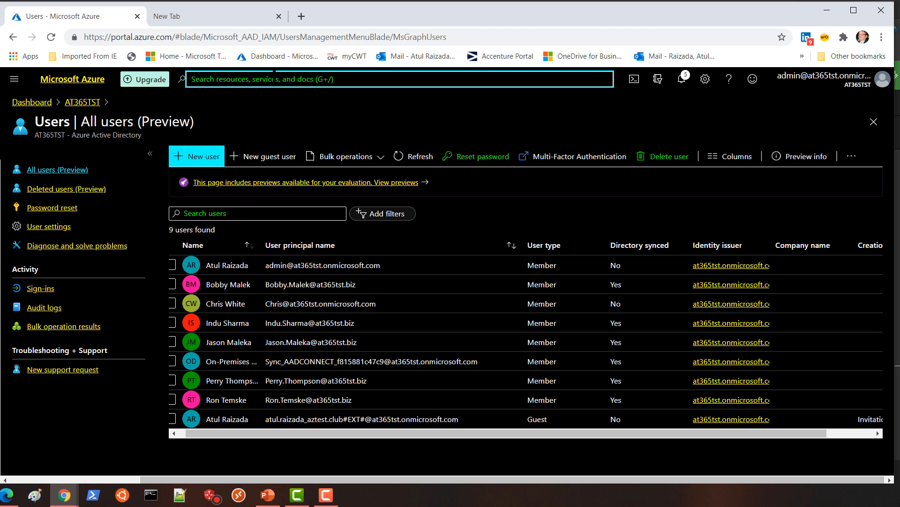
pyautogui.click(273, 79)
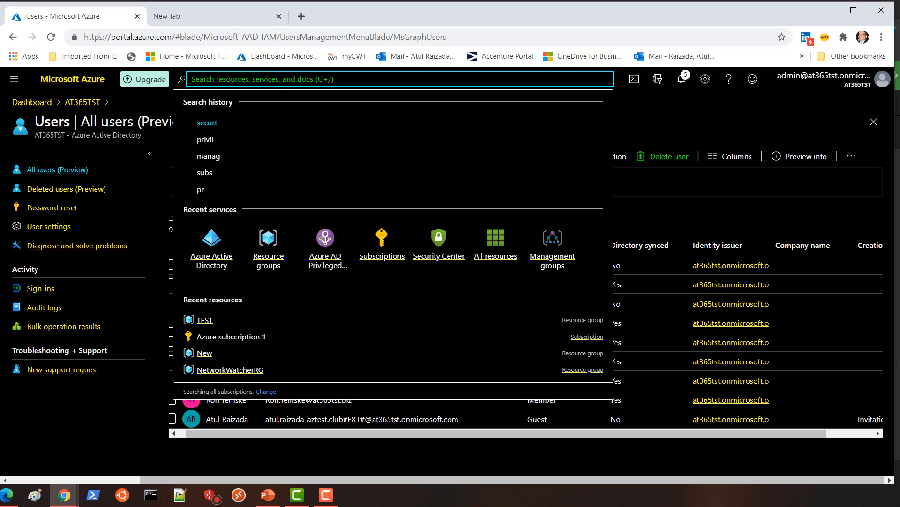
pyautogui.click(382, 244)
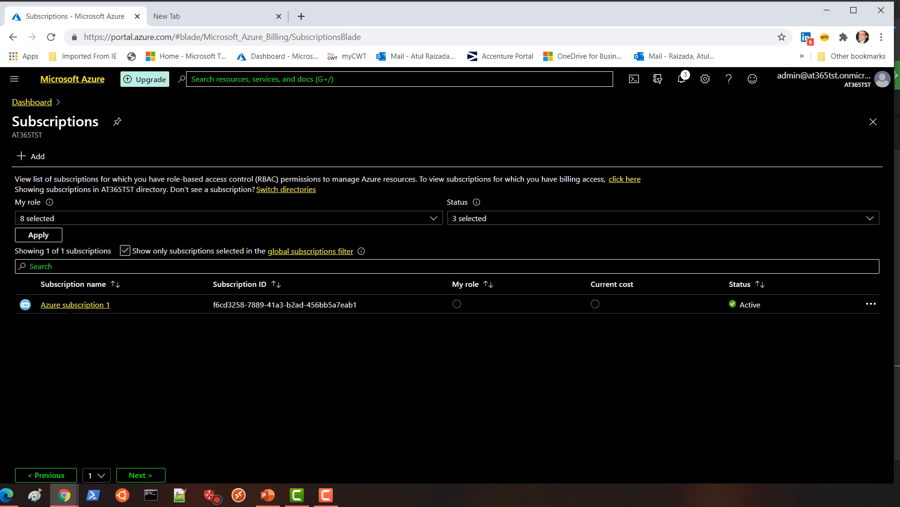
pyautogui.click(75, 305)
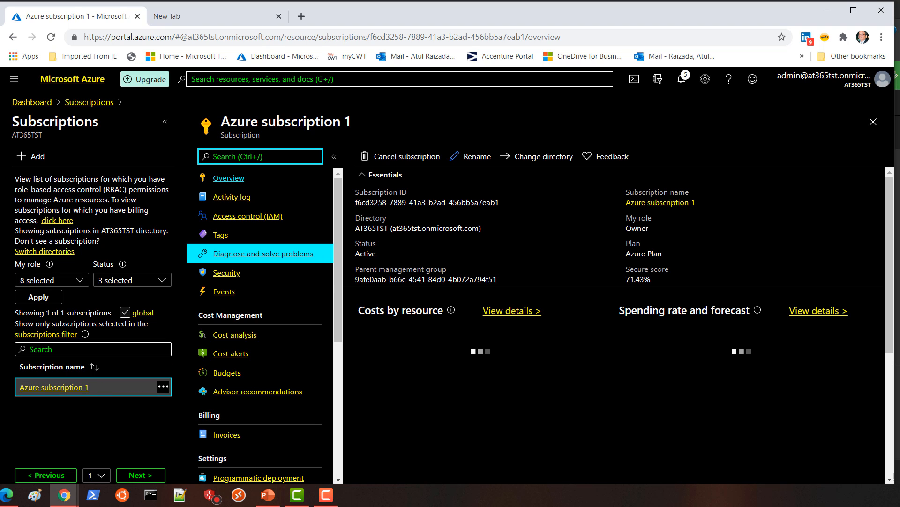
pyautogui.click(282, 216)
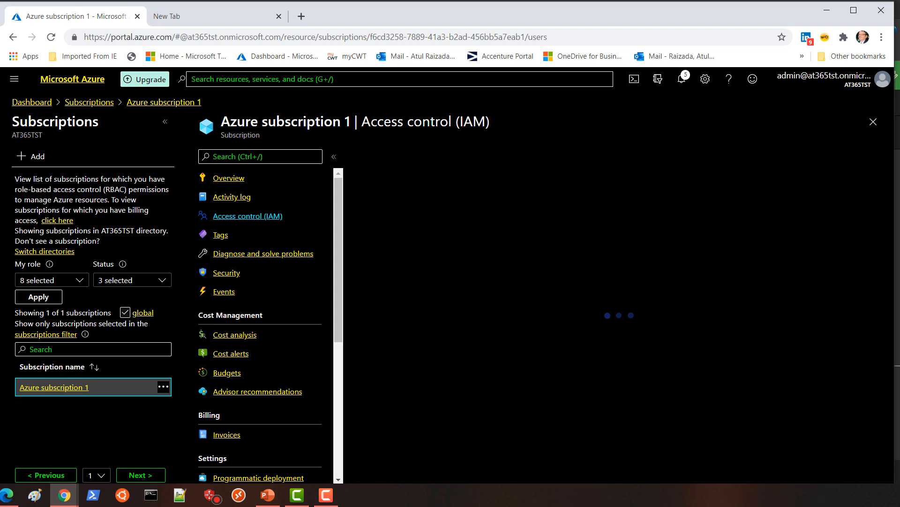
# Add a Reader role assignment on Azure subscription 1 for the invited guest account and save it
pyautogui.click(376, 158)
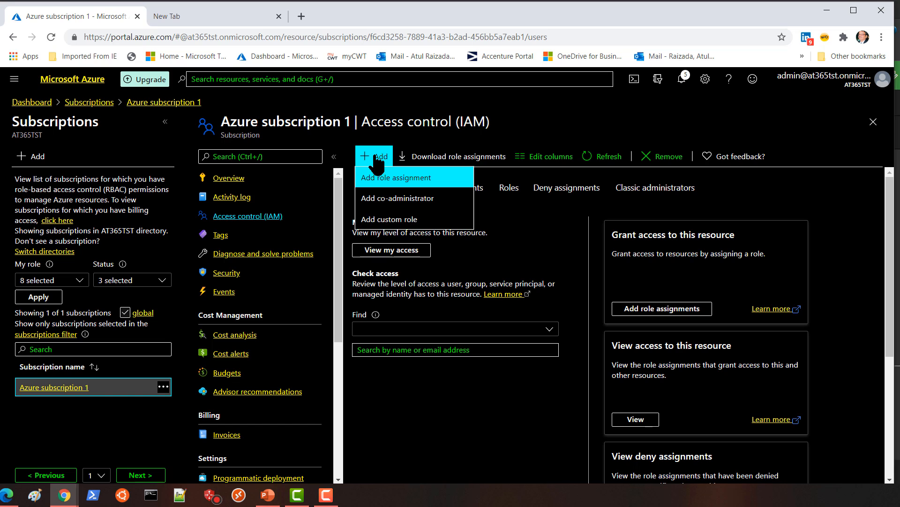
pyautogui.click(384, 178)
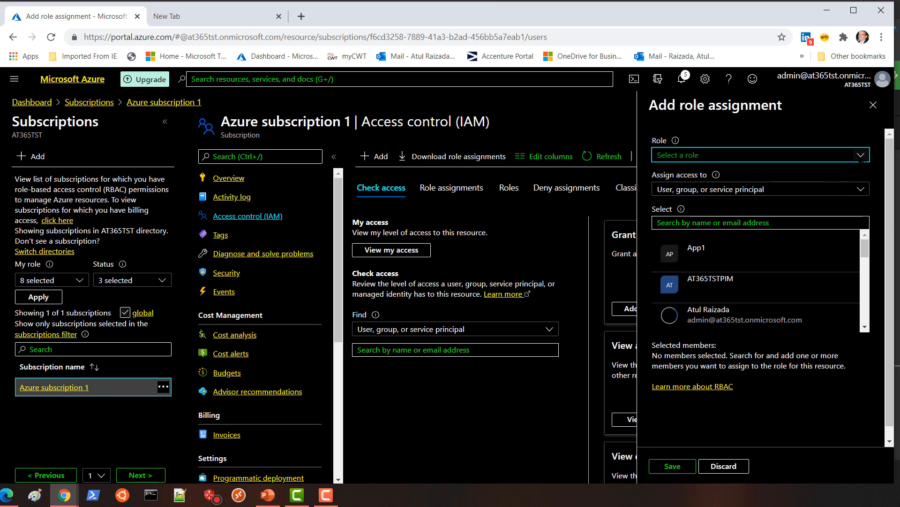
pyautogui.click(861, 155)
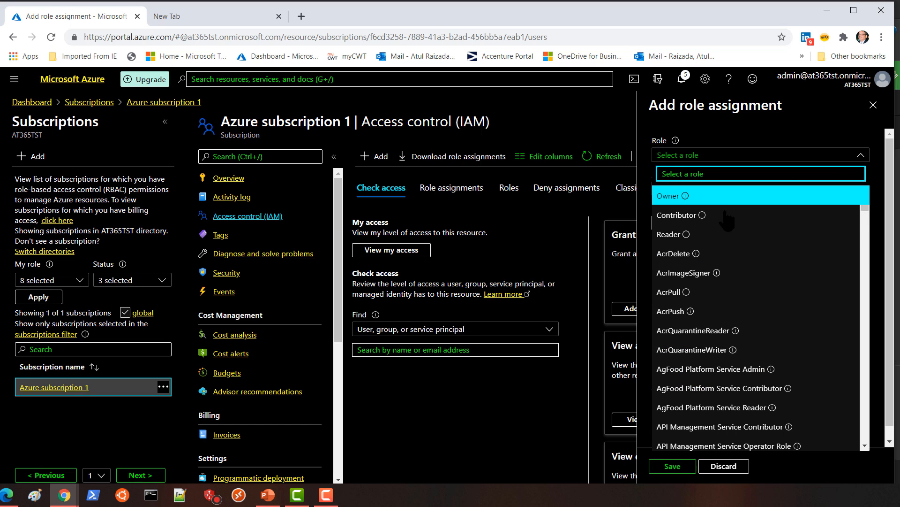
pyautogui.click(698, 235)
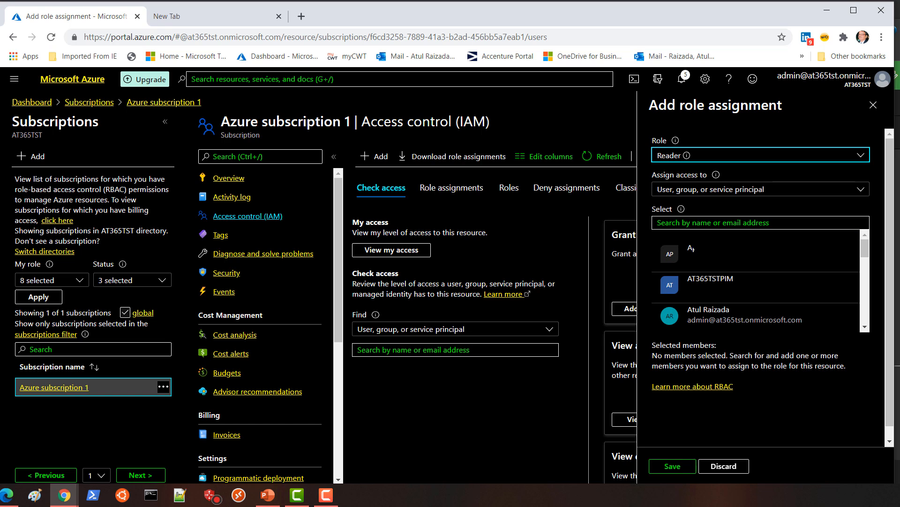
pyautogui.click(693, 222)
pyautogui.write('atuk')
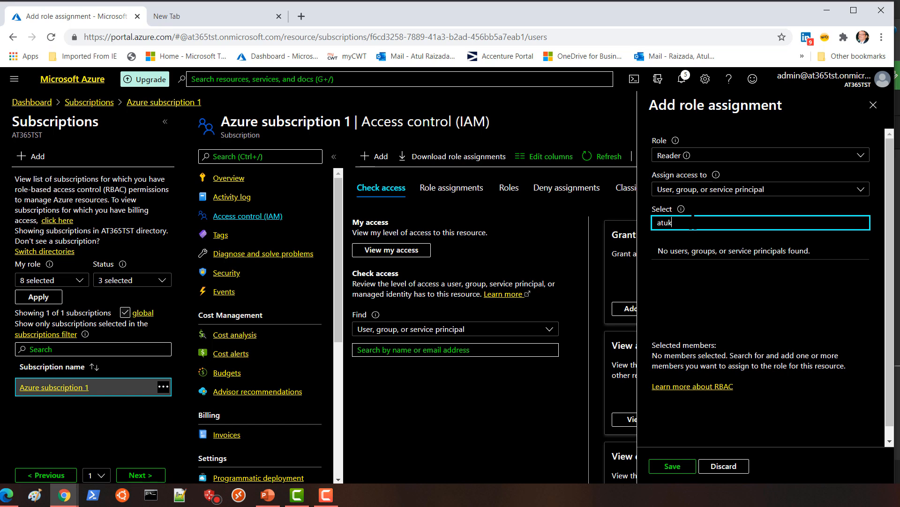
pyautogui.press('BackSpace')
pyautogui.write('l')
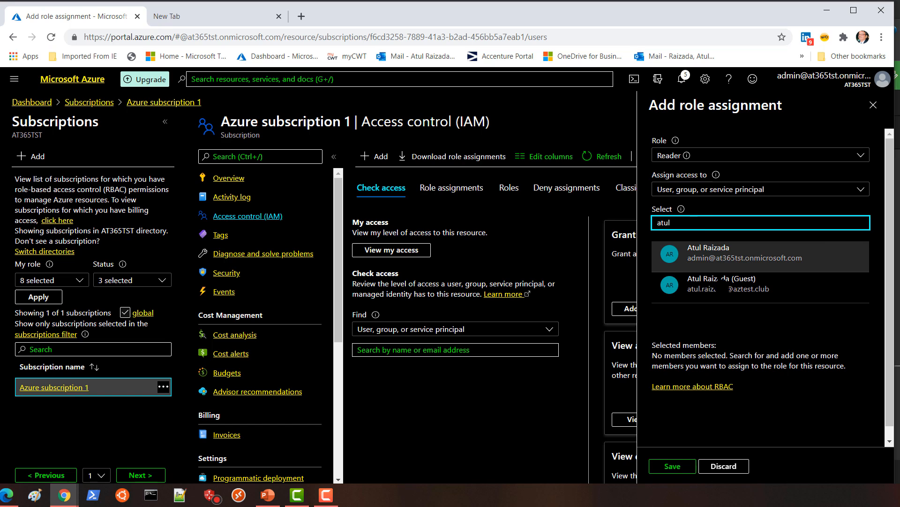
pyautogui.click(727, 291)
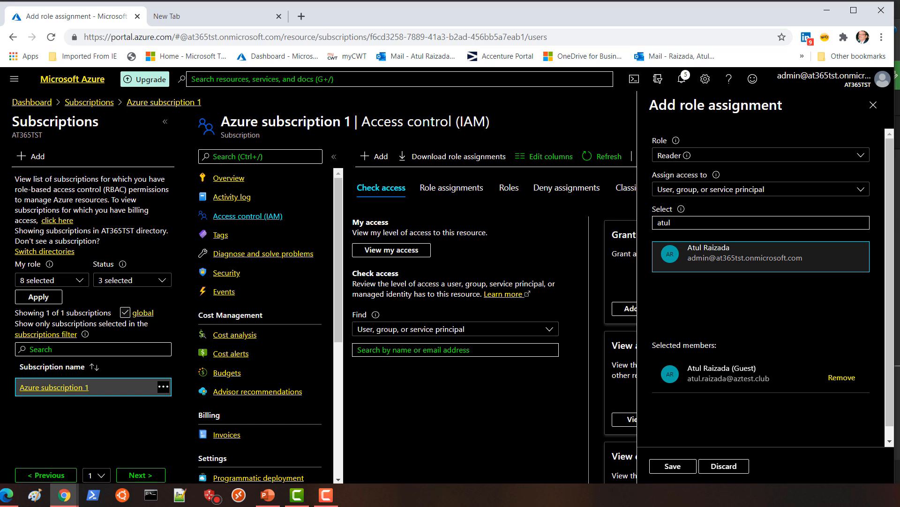
pyautogui.click(673, 466)
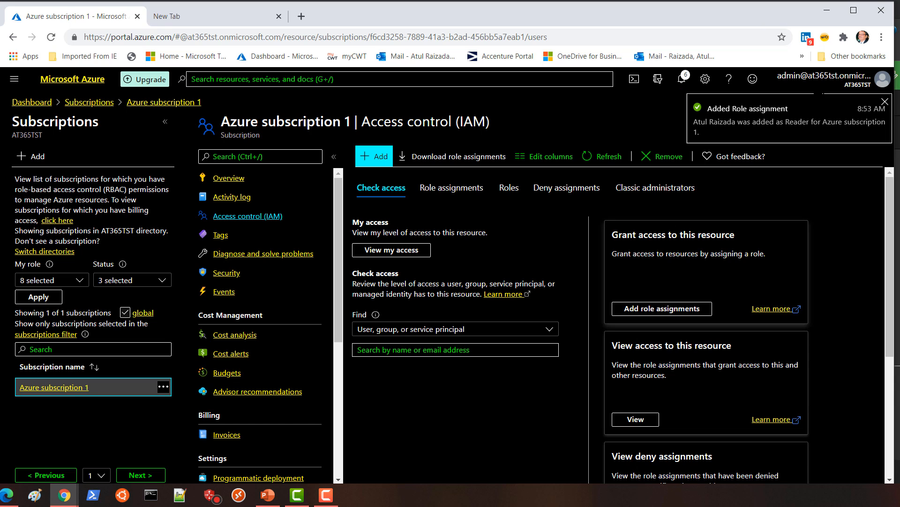
# Return to the guest user's portal session and switch it to the AT365TST directory, skipping account protection for now and dismissing the feedback survey
pyautogui.click(826, 11)
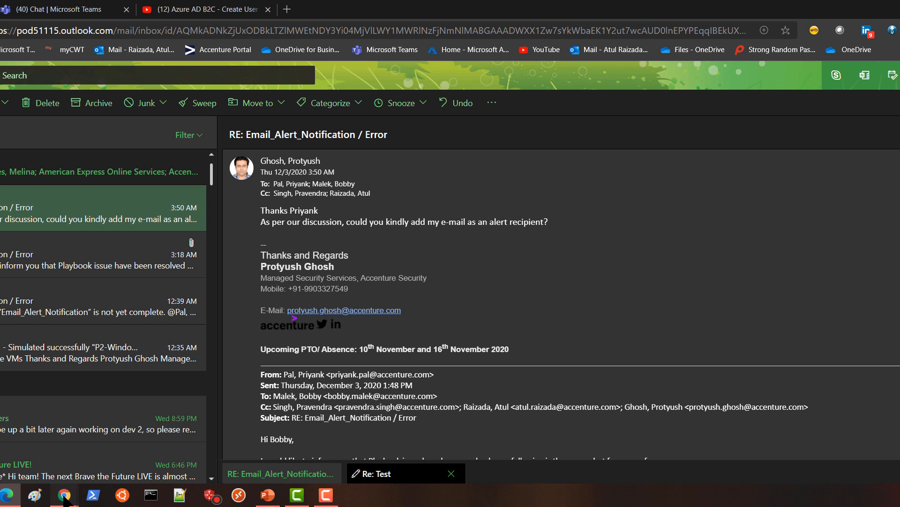
pyautogui.click(107, 450)
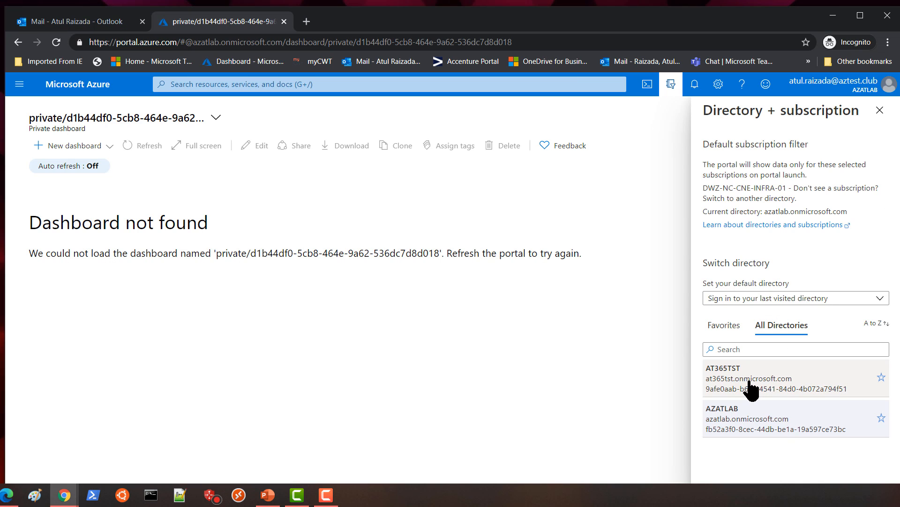
pyautogui.click(750, 390)
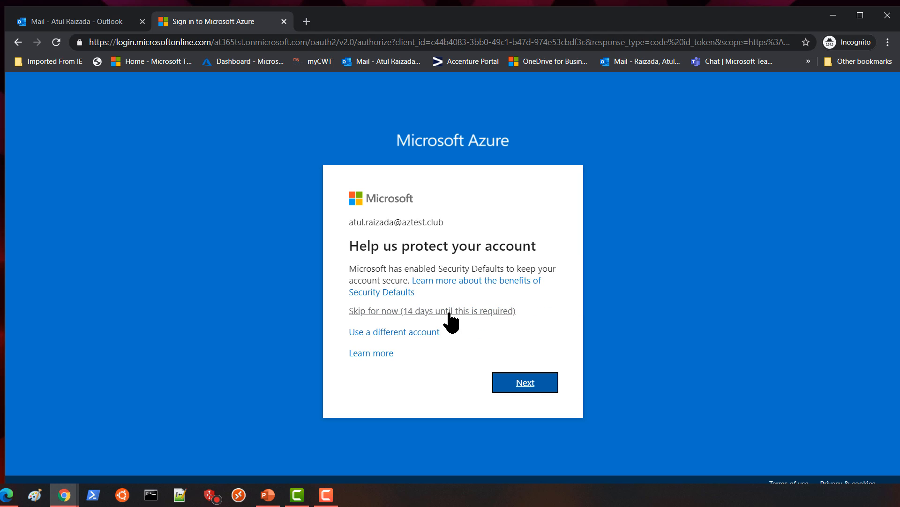
pyautogui.click(447, 312)
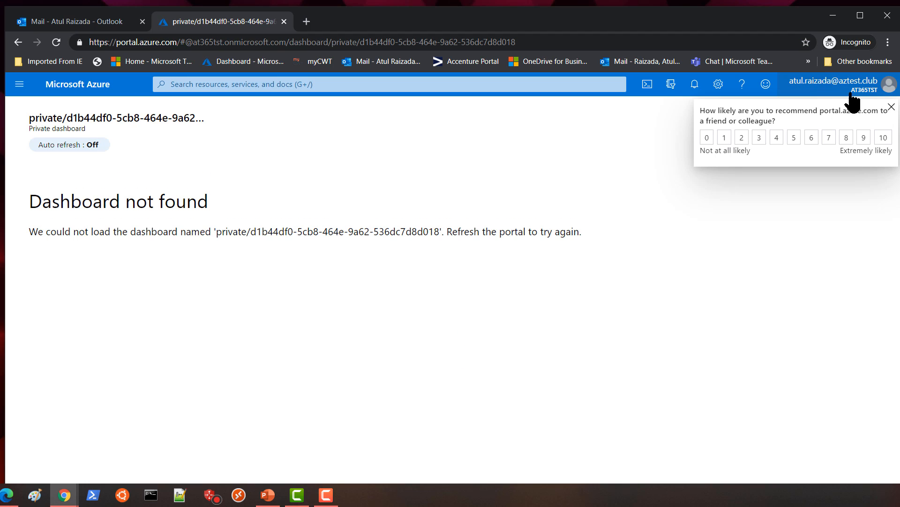
pyautogui.click(891, 107)
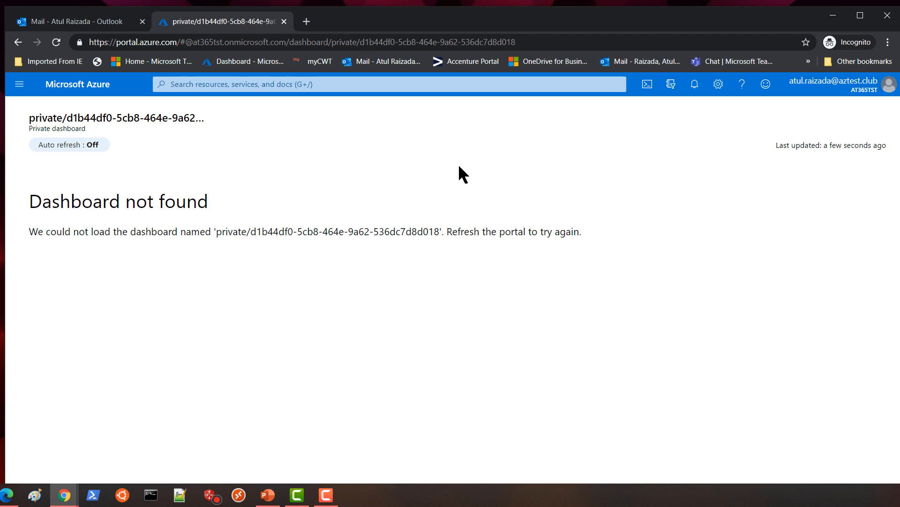
# Check the resource groups list as the guest, and open Azure subscription 1 from the Subscriptions service
pyautogui.click(19, 85)
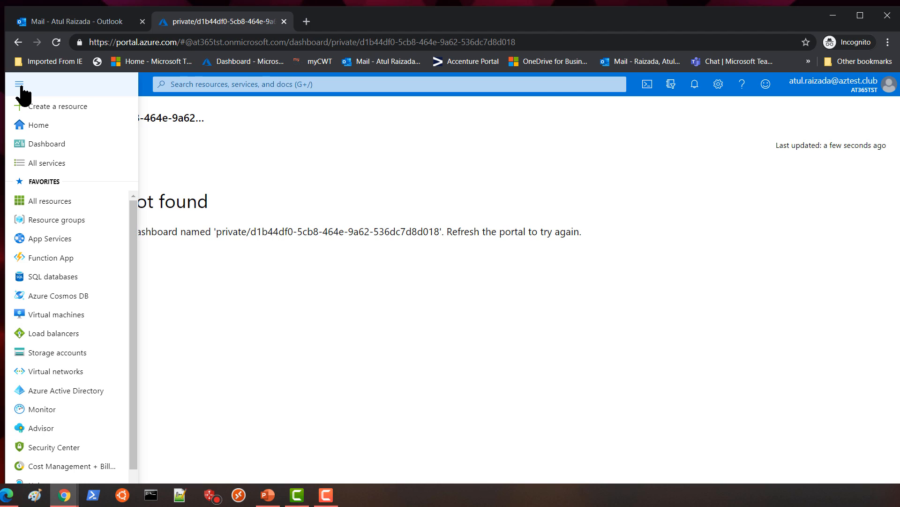
pyautogui.click(45, 218)
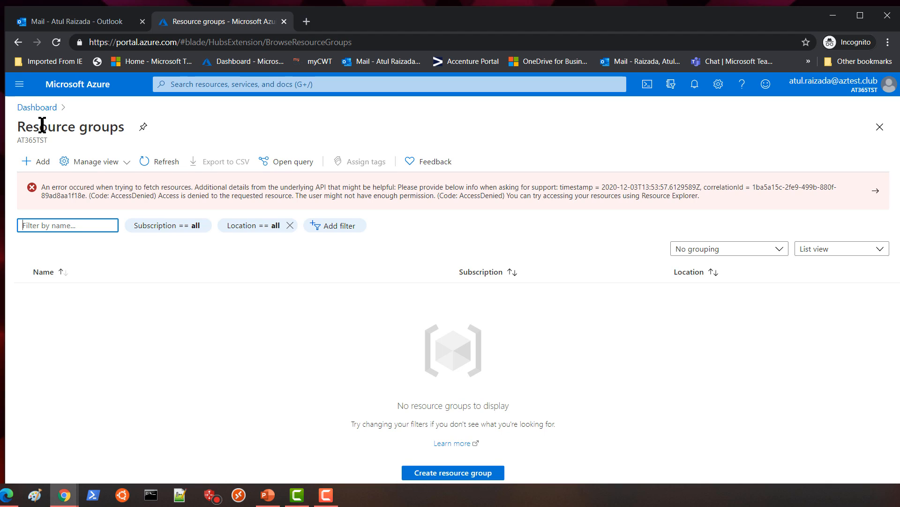
pyautogui.click(226, 87)
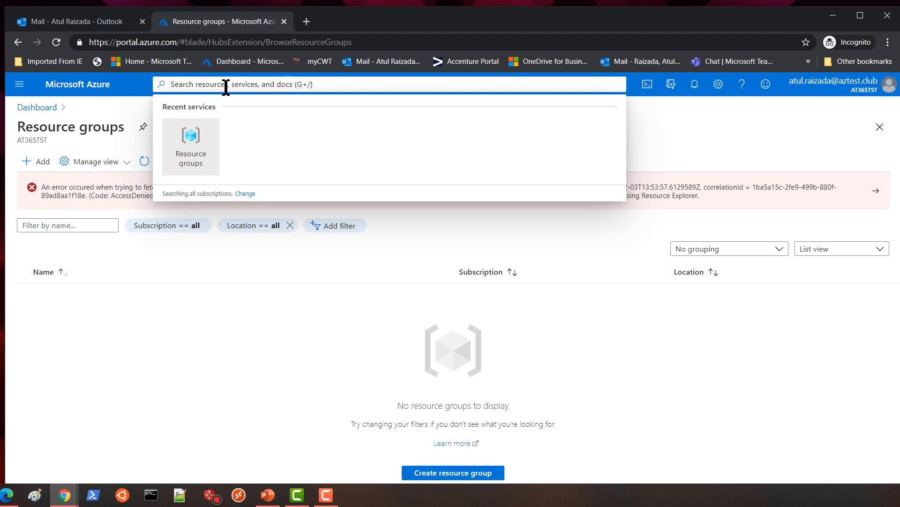
pyautogui.write('subs')
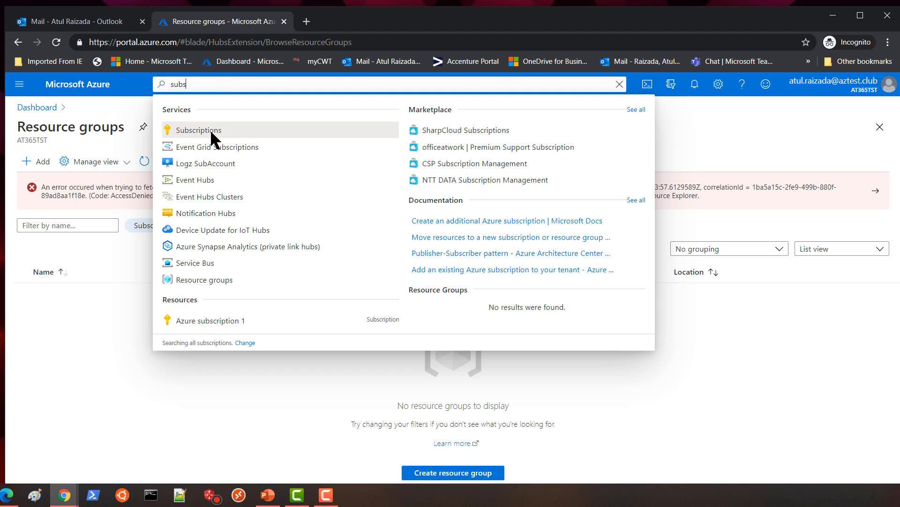
pyautogui.click(211, 137)
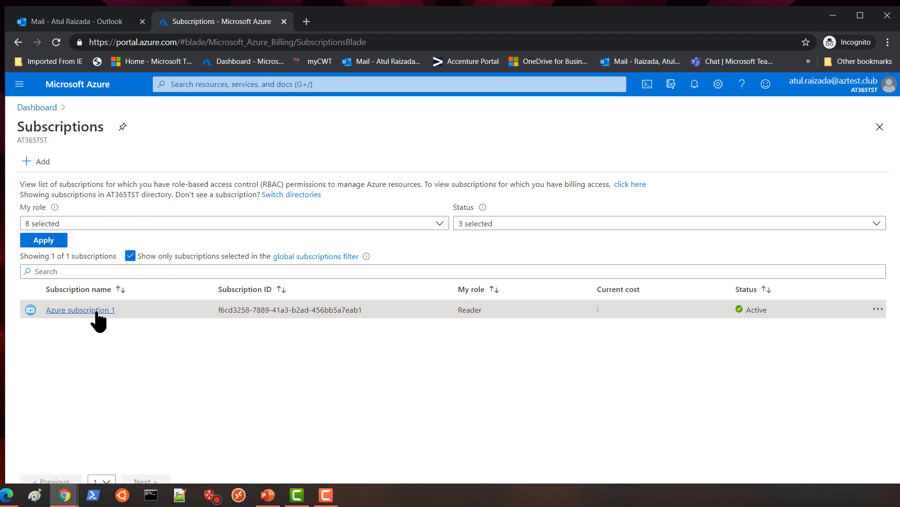
pyautogui.click(80, 310)
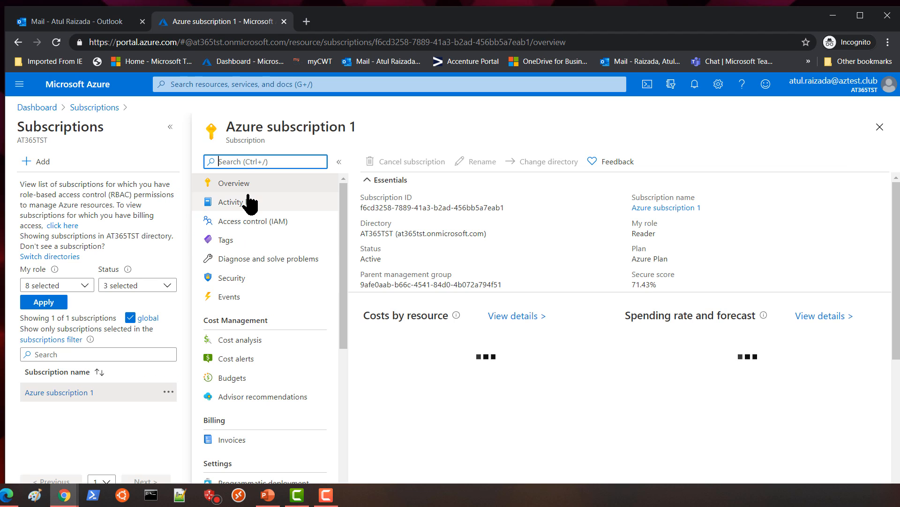
# View the guest's own access in Azure subscription 1's access control (IAM), and go back to the resource groups
pyautogui.click(261, 223)
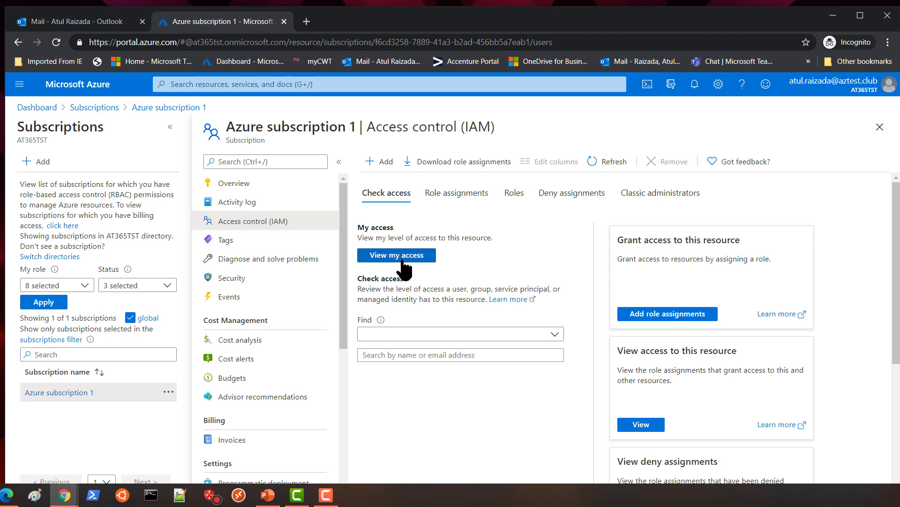
pyautogui.click(402, 262)
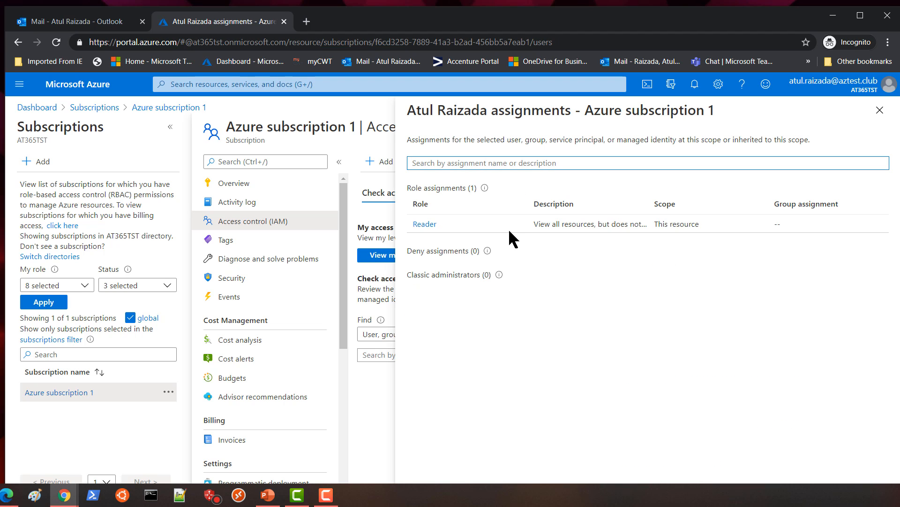
pyautogui.click(880, 110)
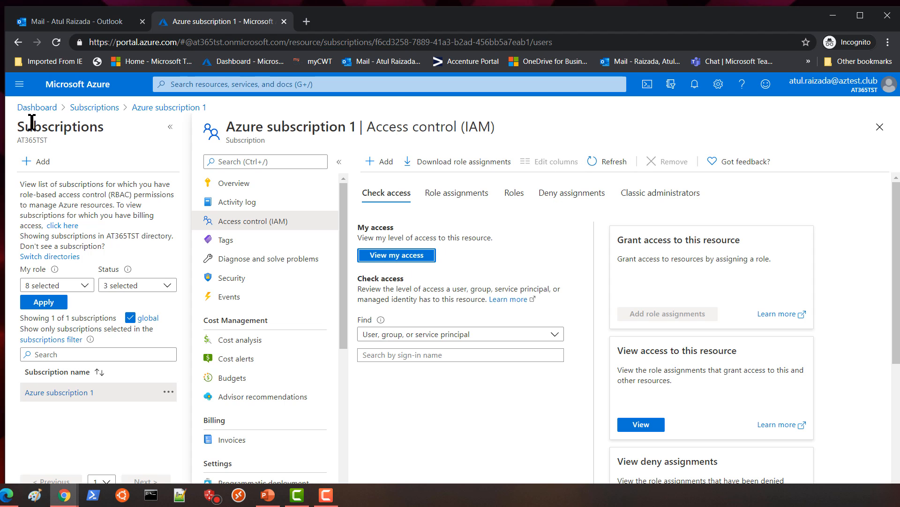
pyautogui.click(19, 85)
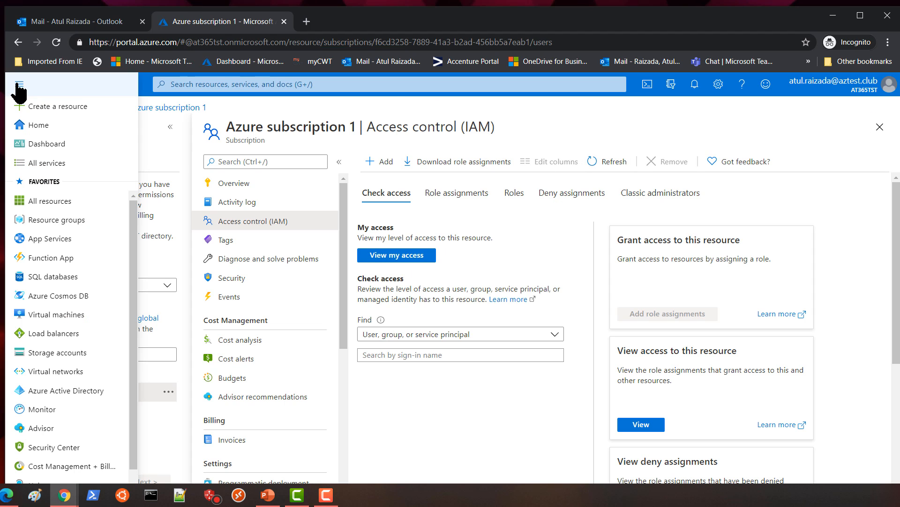
pyautogui.click(25, 219)
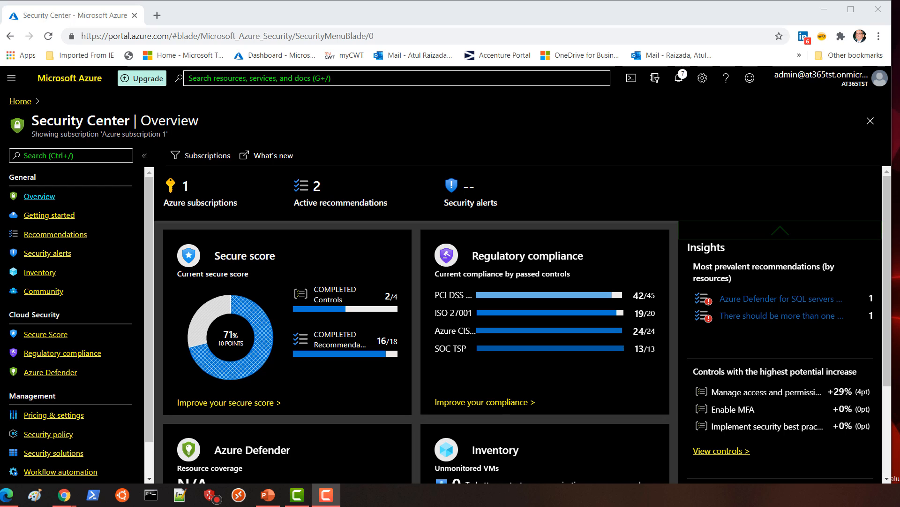
# In the AT365TST admin session, open the resource providers of Azure subscription 1 and filter them by "azure"
pyautogui.click(213, 78)
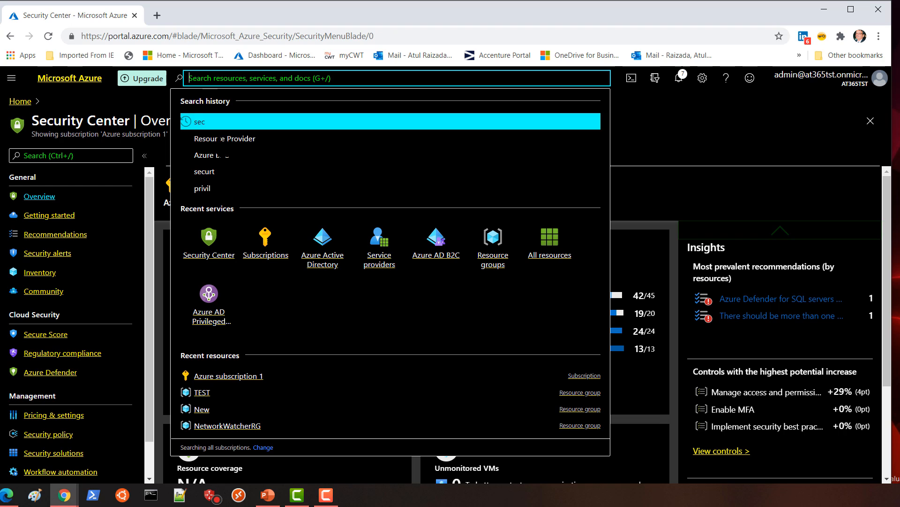
pyautogui.click(257, 250)
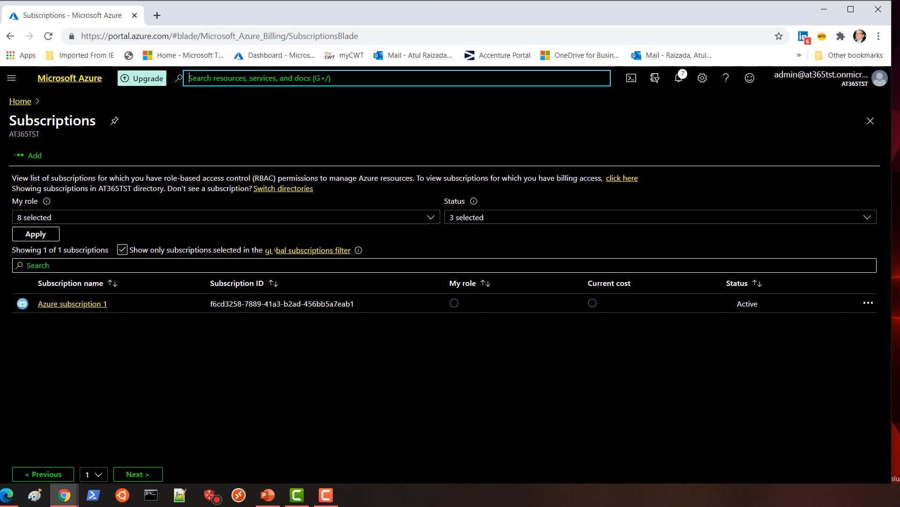
pyautogui.click(85, 303)
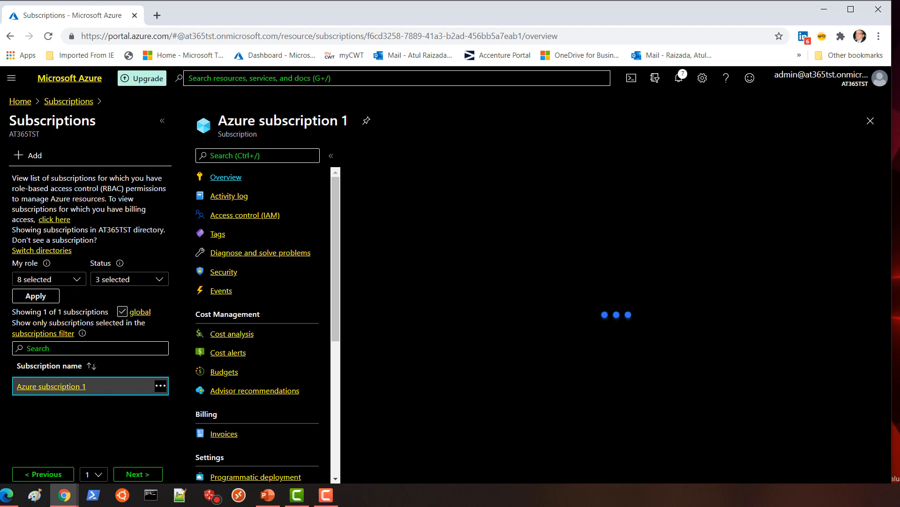
pyautogui.moveTo(333, 337); pyautogui.dragTo(333, 449)
pyautogui.click(260, 434)
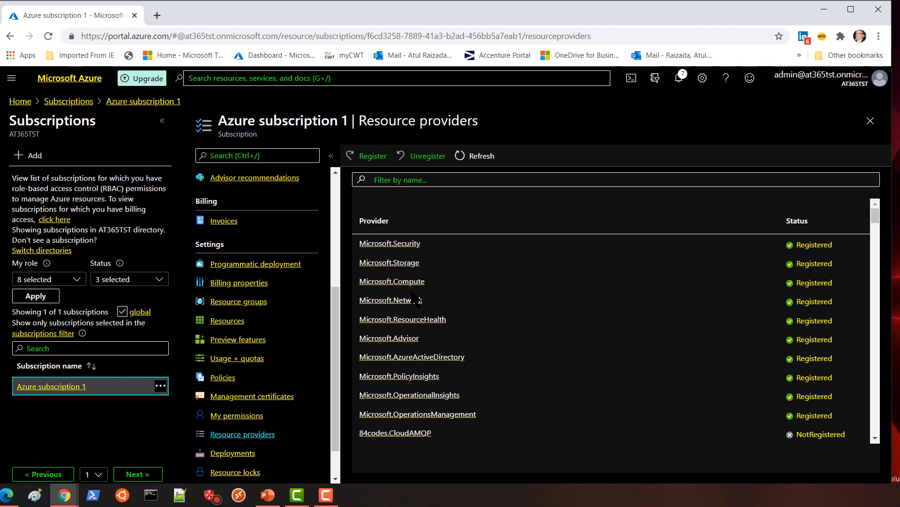
pyautogui.click(387, 180)
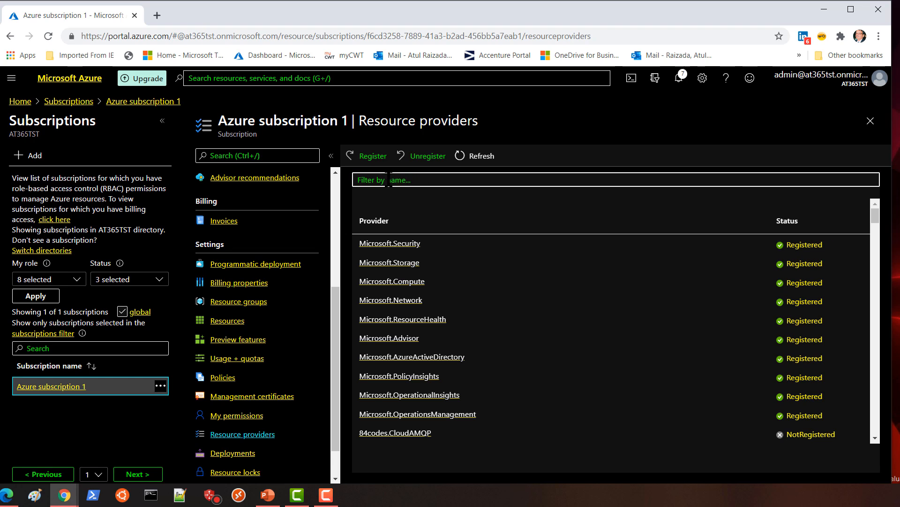
pyautogui.write('azure')
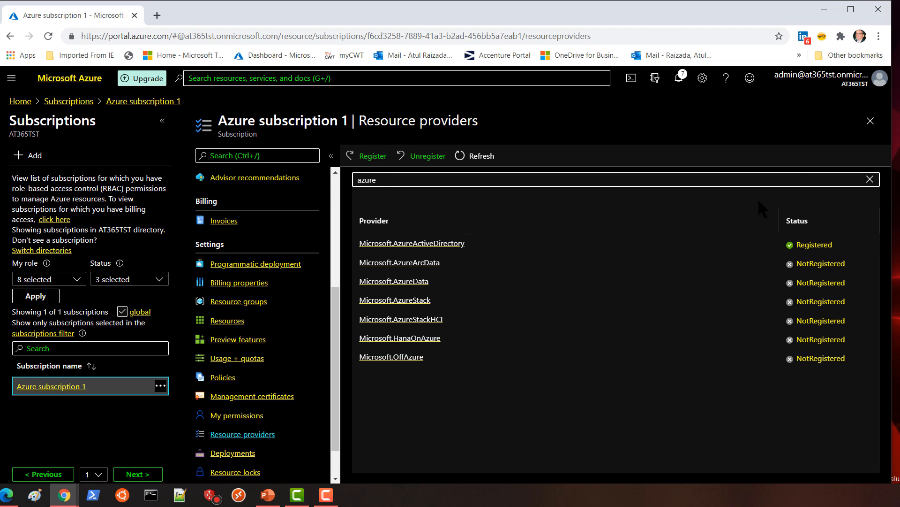
# Close the resource providers and open the list of all users in AT365TST's Azure Active Directory
pyautogui.click(867, 126)
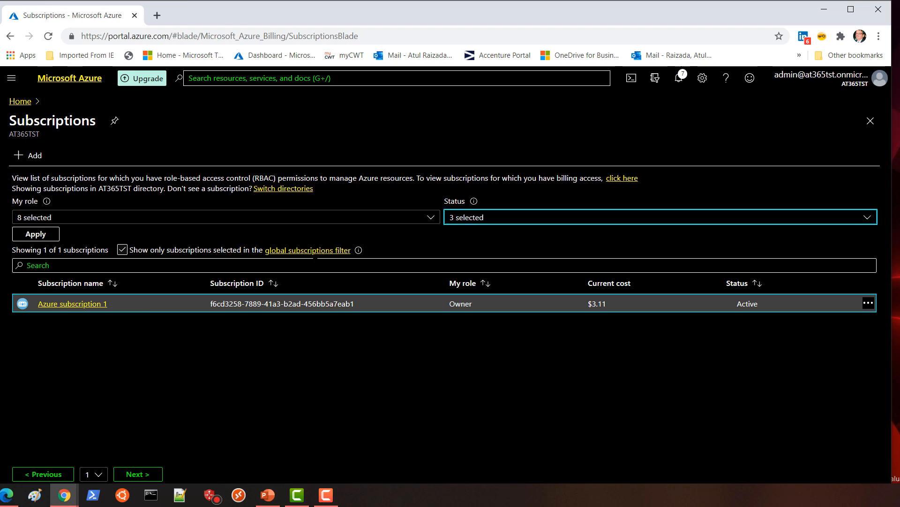
pyautogui.click(8, 80)
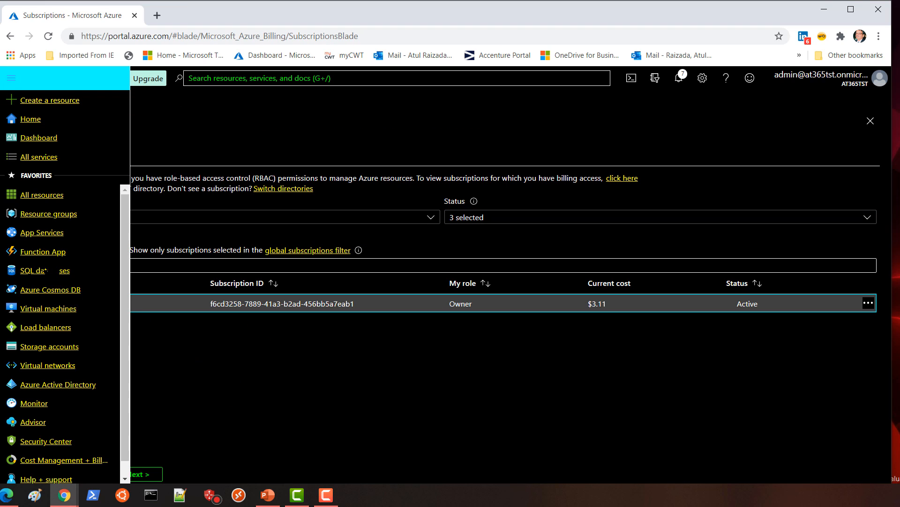
pyautogui.moveTo(66, 346)
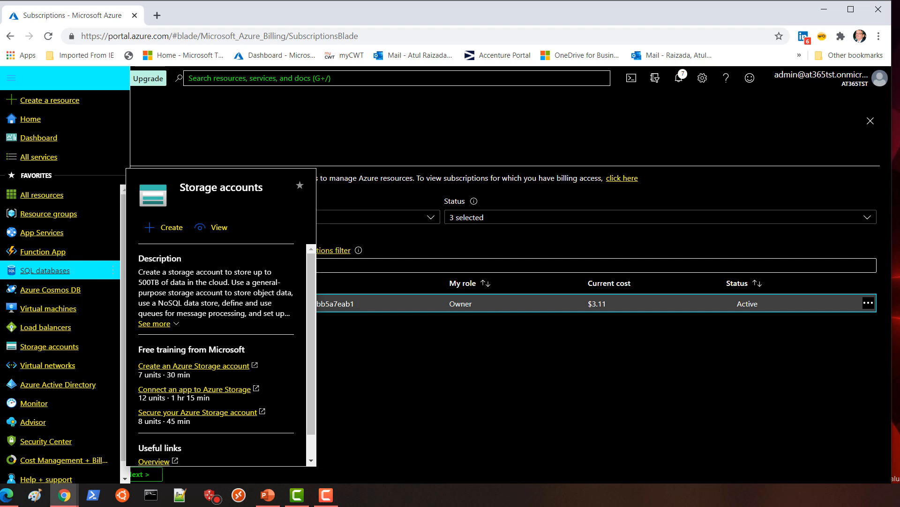
pyautogui.click(61, 384)
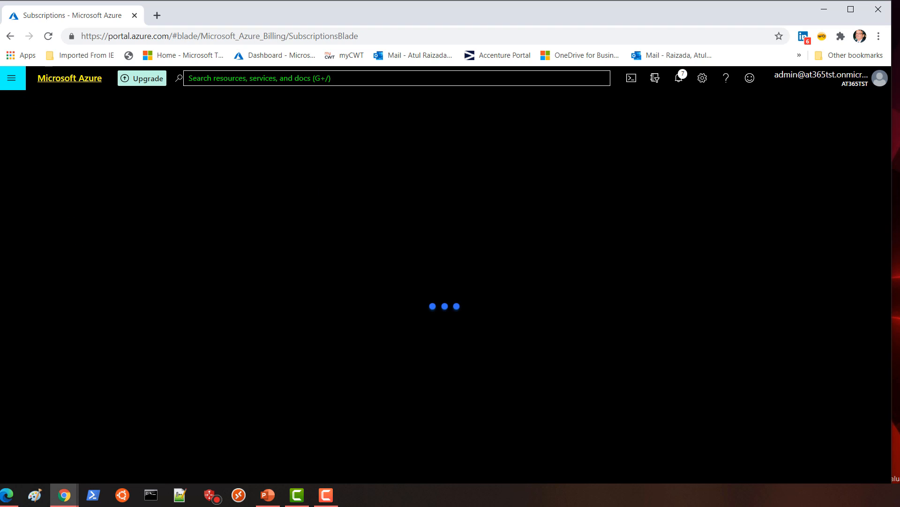
pyautogui.click(41, 271)
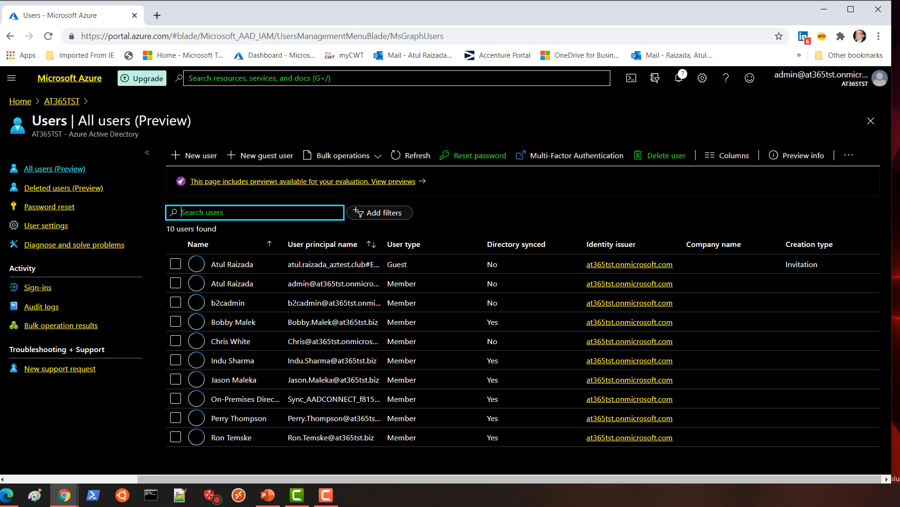
# Mark b2cadmin in the user list, and choose the b2cadmin account at the Azure portal sign-in in a new incognito window
pyautogui.click(254, 307)
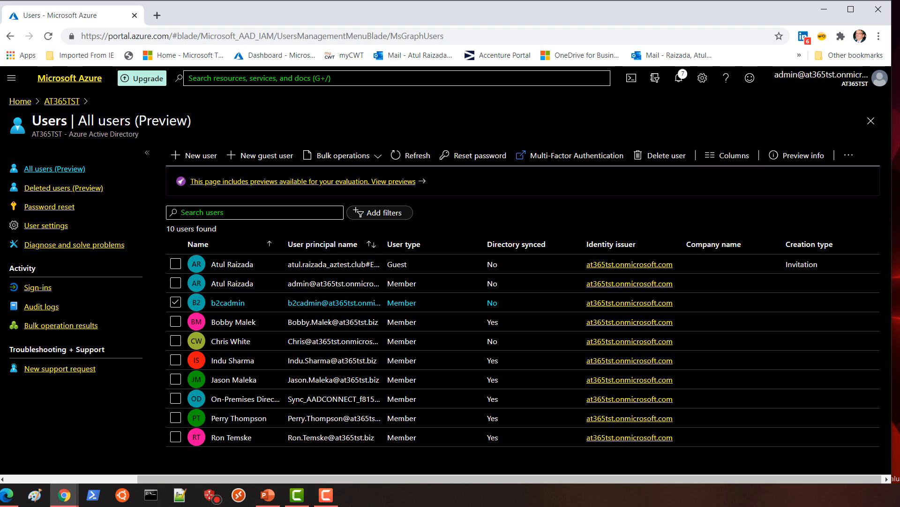
pyautogui.click(879, 36)
pyautogui.click(816, 79)
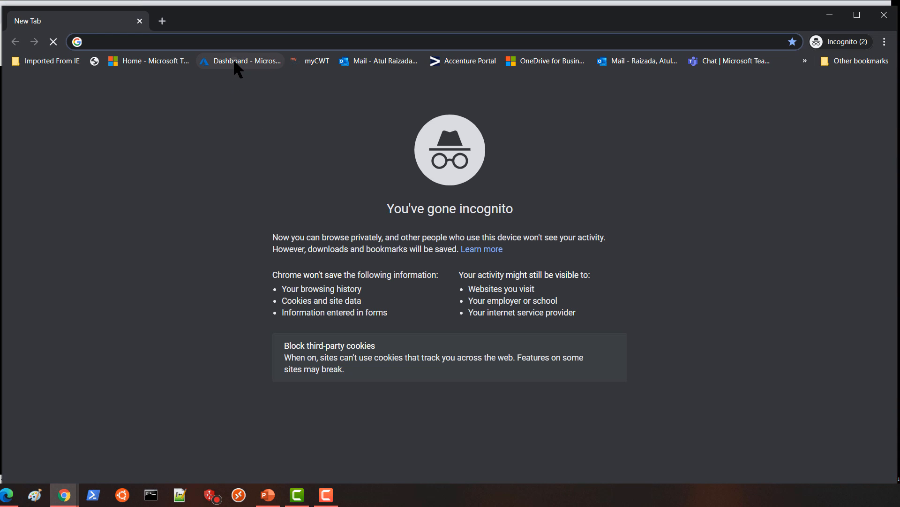
pyautogui.click(235, 62)
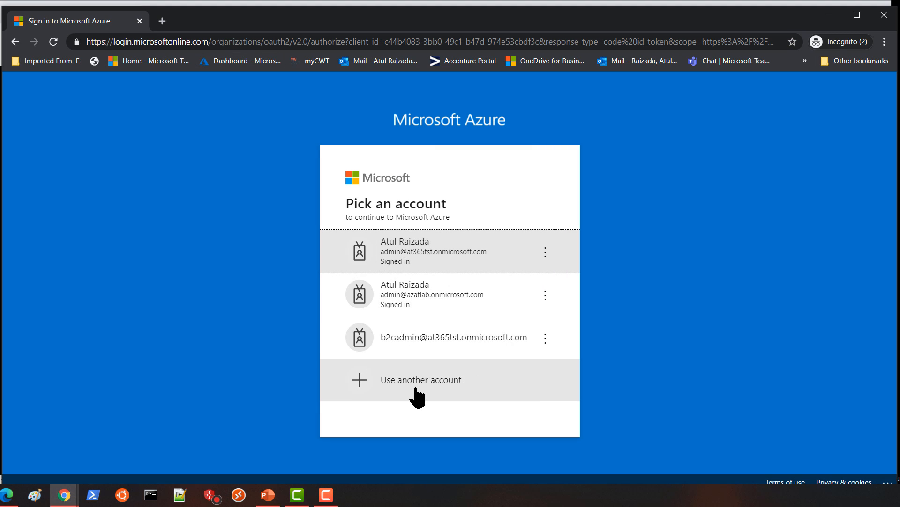
pyautogui.click(422, 342)
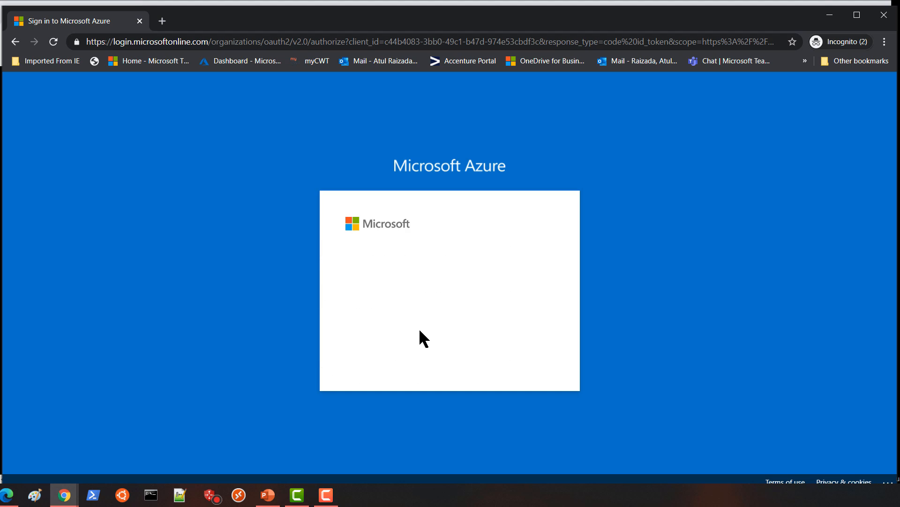
# Sign in with the b2cadmin account password, skipping the account protection setup for now and dismissing the Azure Advisor offer
pyautogui.click(390, 297)
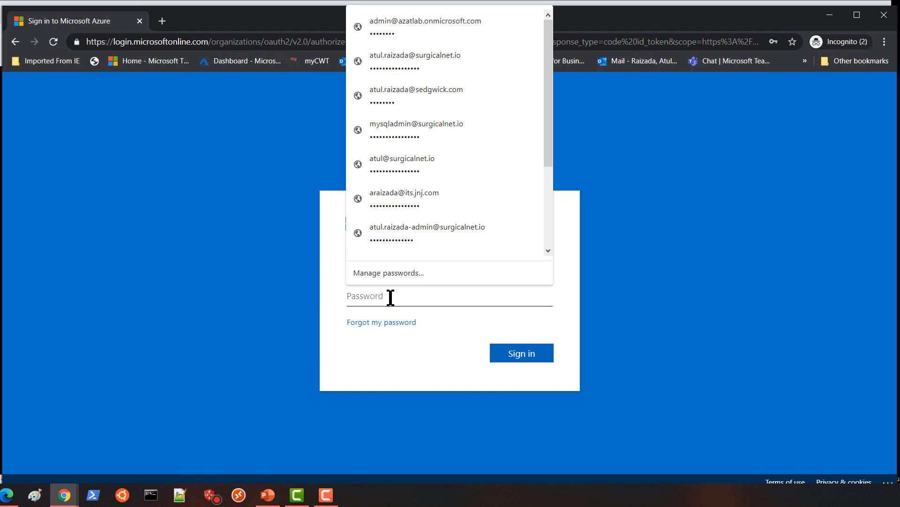
pyautogui.write('P')
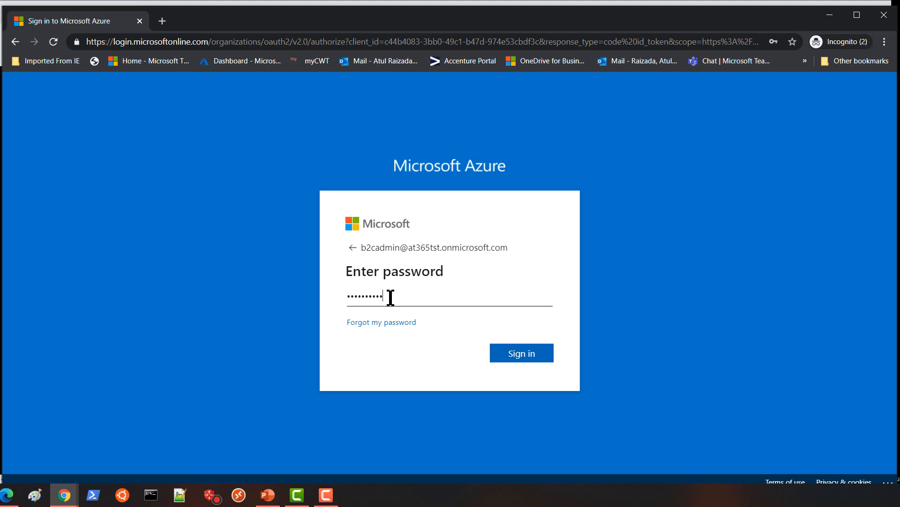
pyautogui.press('Return')
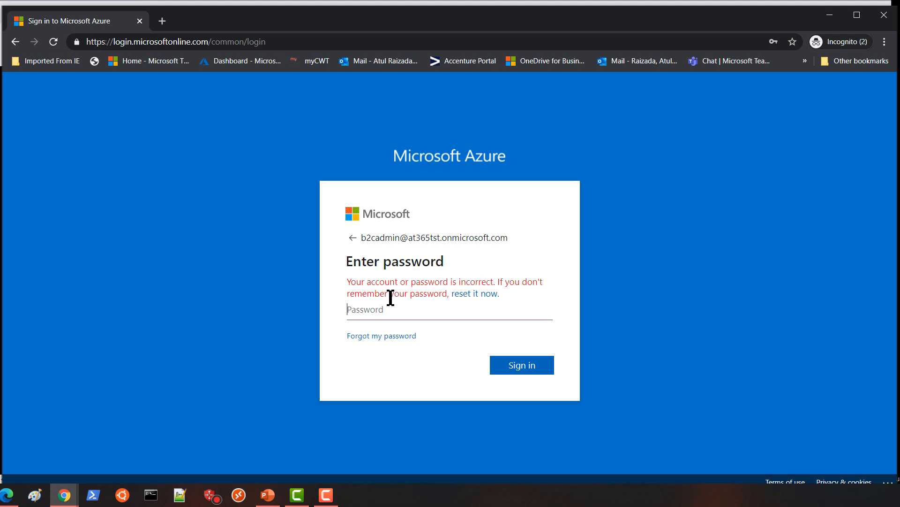
pyautogui.write('•')
pyautogui.press('Return')
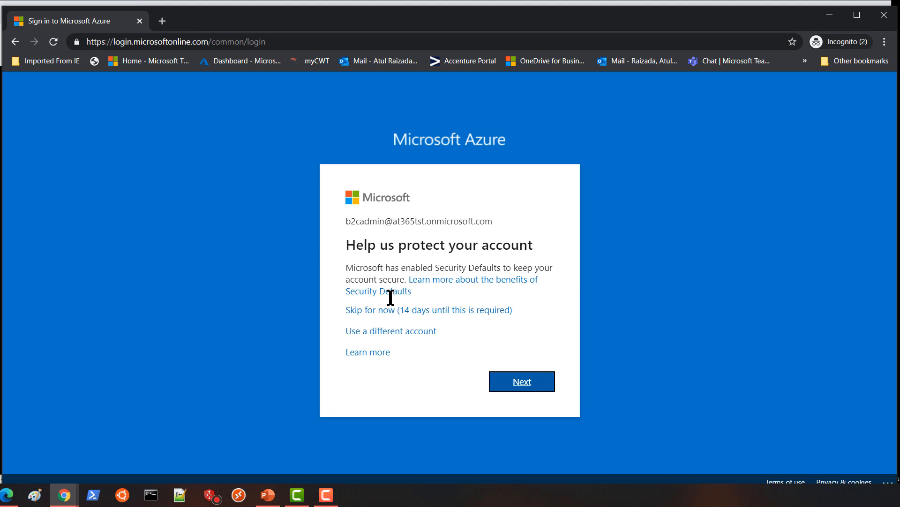
pyautogui.click(432, 312)
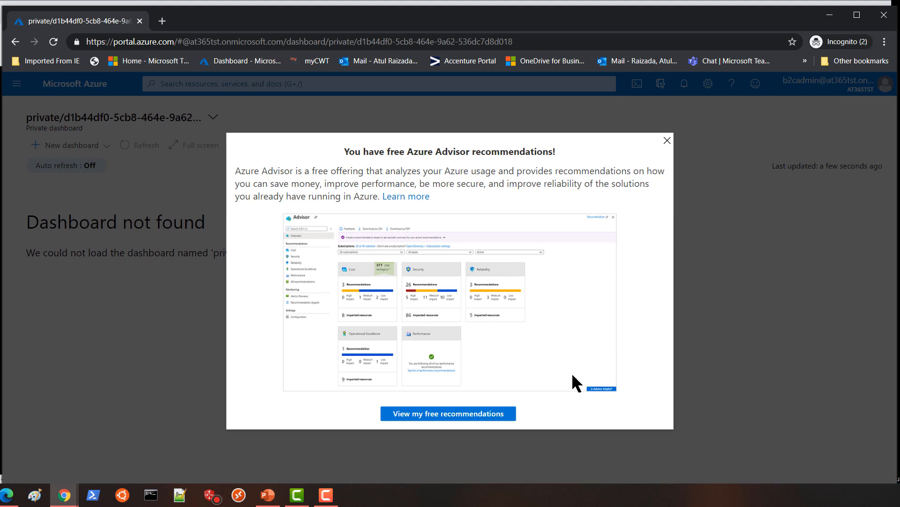
pyautogui.click(668, 141)
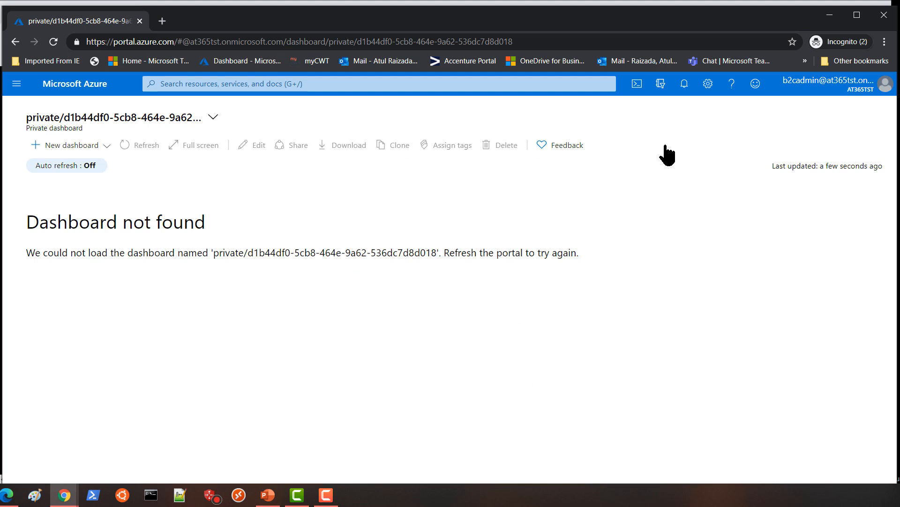
# View the AT365TST resource groups as b2cadmin and highlight the AtulB2C resource group's name
pyautogui.click(17, 85)
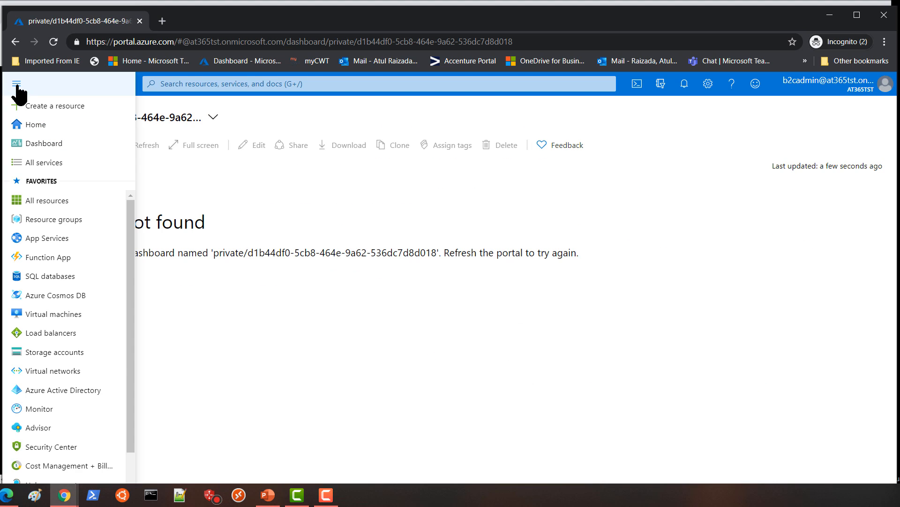
pyautogui.click(54, 219)
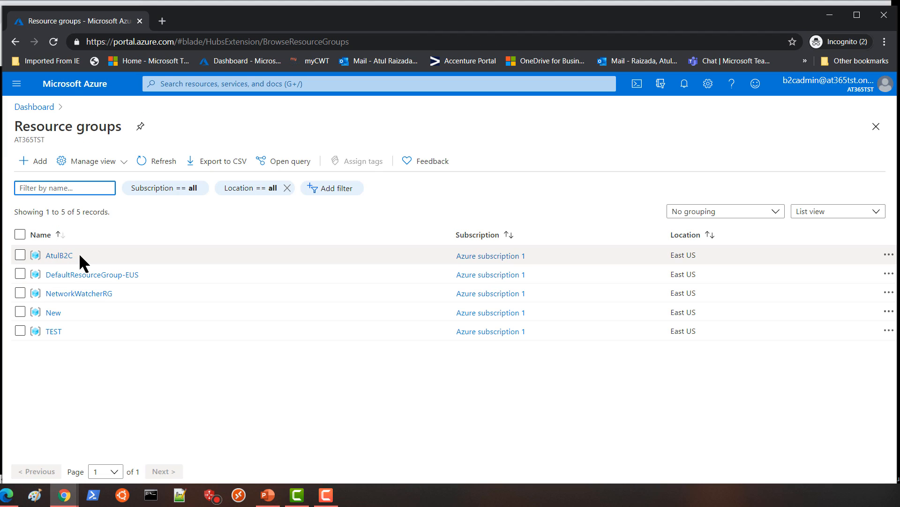
pyautogui.moveTo(80, 256); pyautogui.dragTo(44, 251)
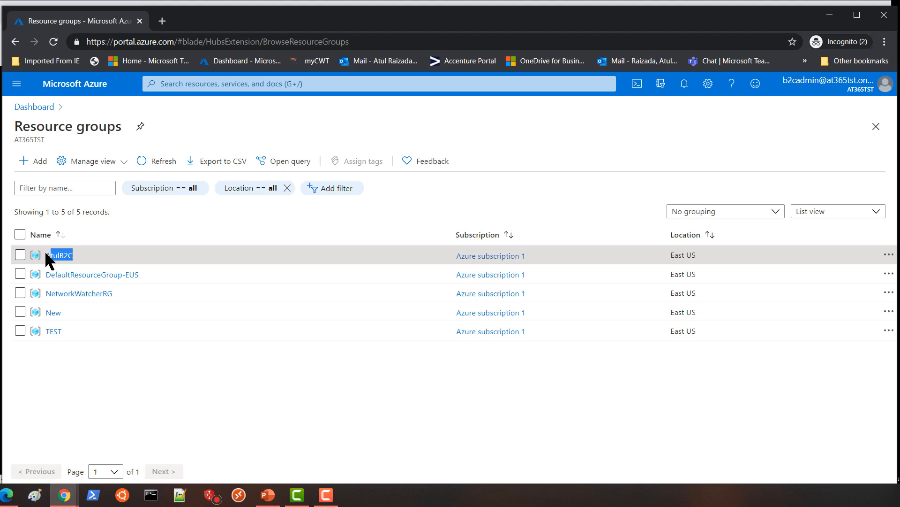
# Search the Marketplace for "Azure", choose Azure Active Directory B2C, and start creating a new Azure AD B2C tenant
pyautogui.click(16, 85)
pyautogui.click(36, 106)
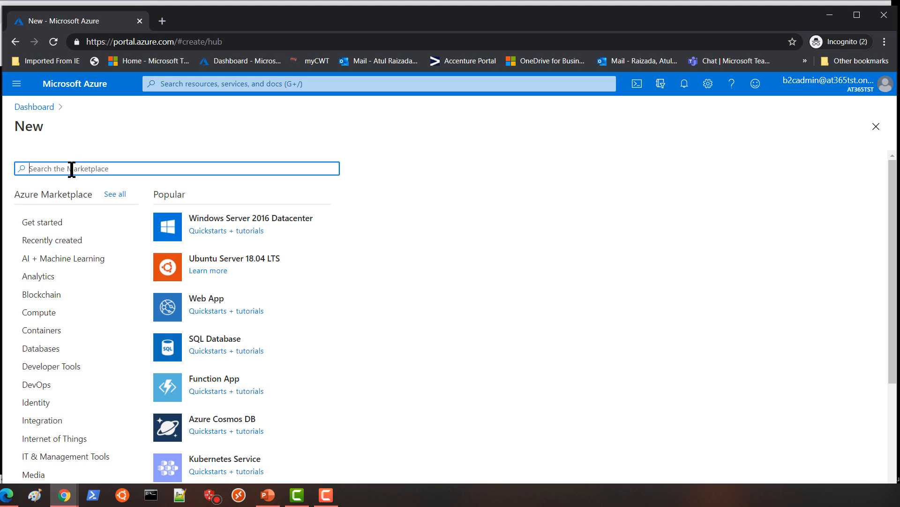
pyautogui.write('Azure')
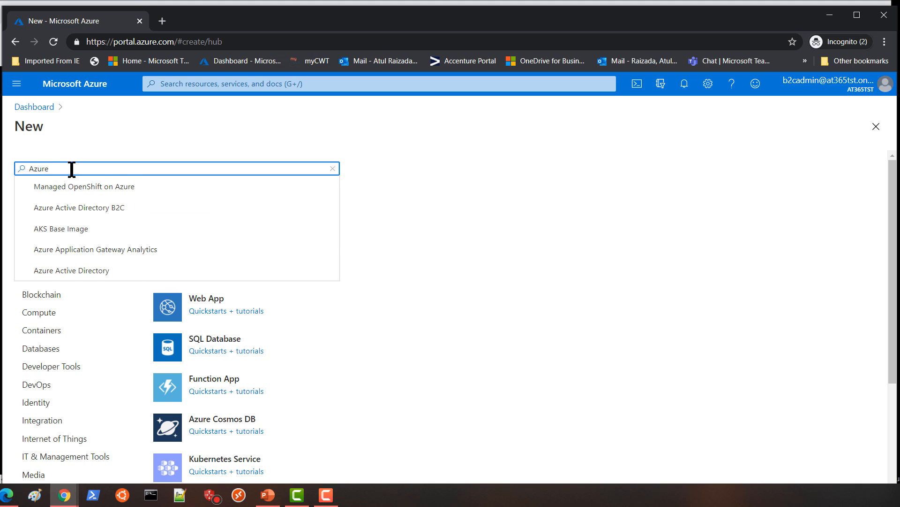
pyautogui.click(114, 207)
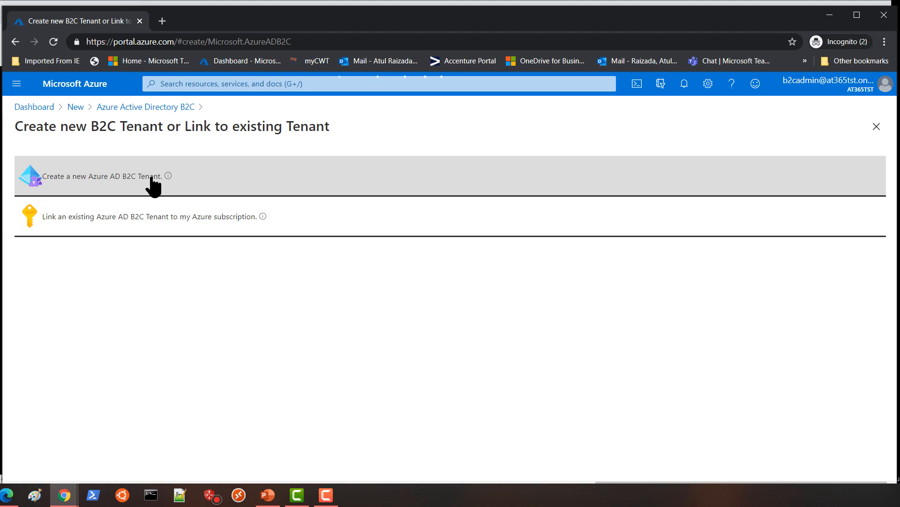
pyautogui.click(154, 186)
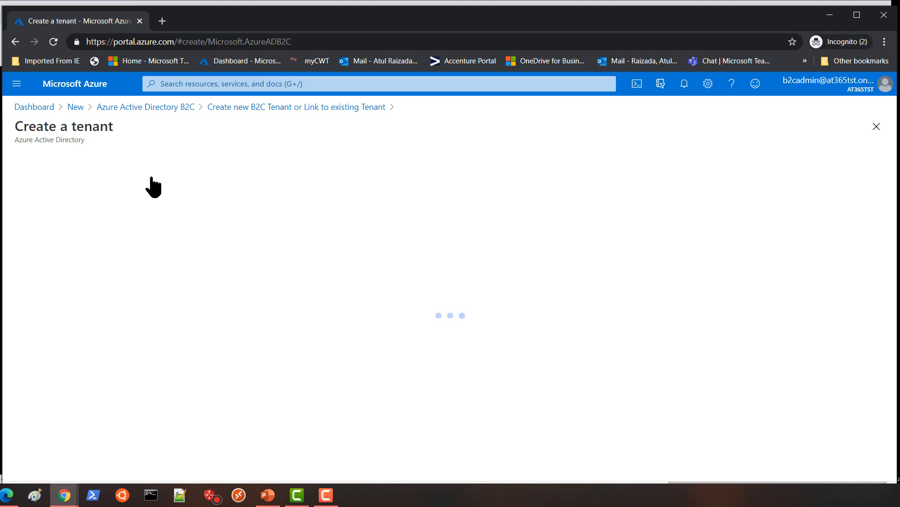
# Set the new tenant's organization name to ATUL B2C and try raizadab2c as its initial domain name
pyautogui.click(211, 251)
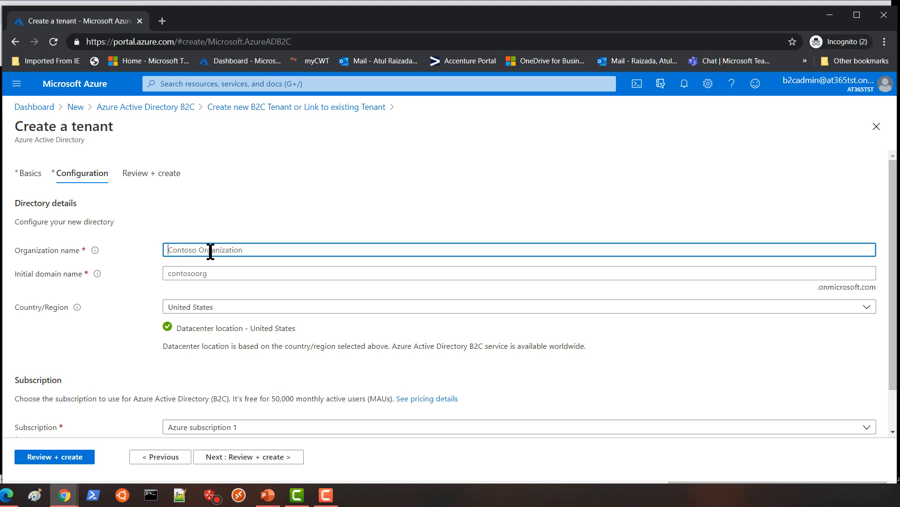
pyautogui.write('ATUL B2C')
pyautogui.click(214, 274)
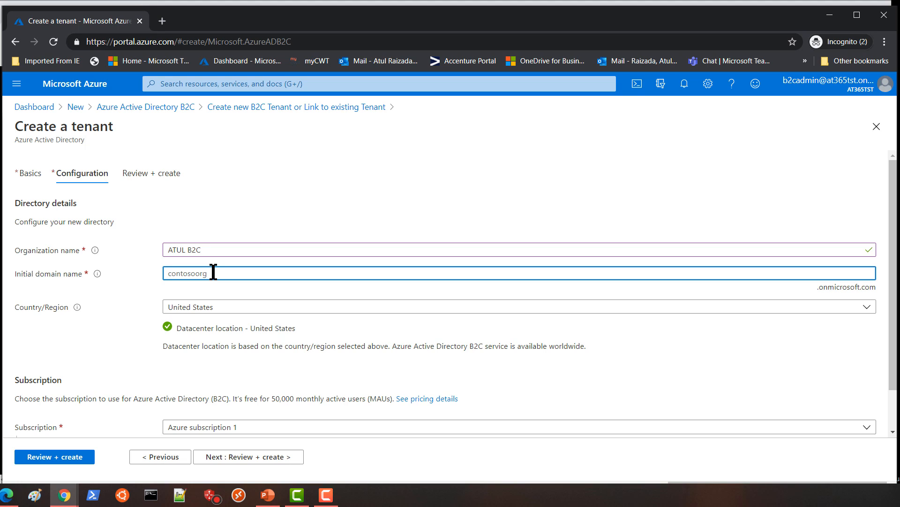
pyautogui.write('raizadab2c')
pyautogui.click(832, 282)
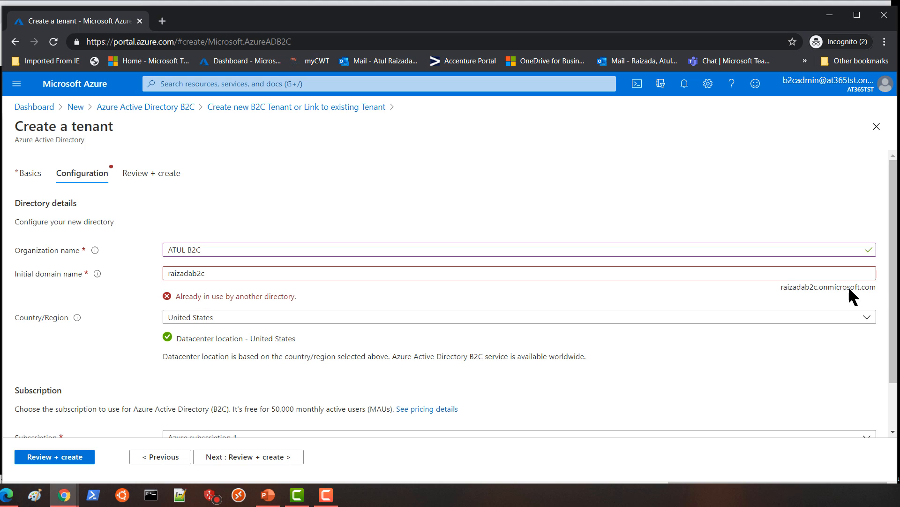
pyautogui.moveTo(781, 287); pyautogui.dragTo(884, 292)
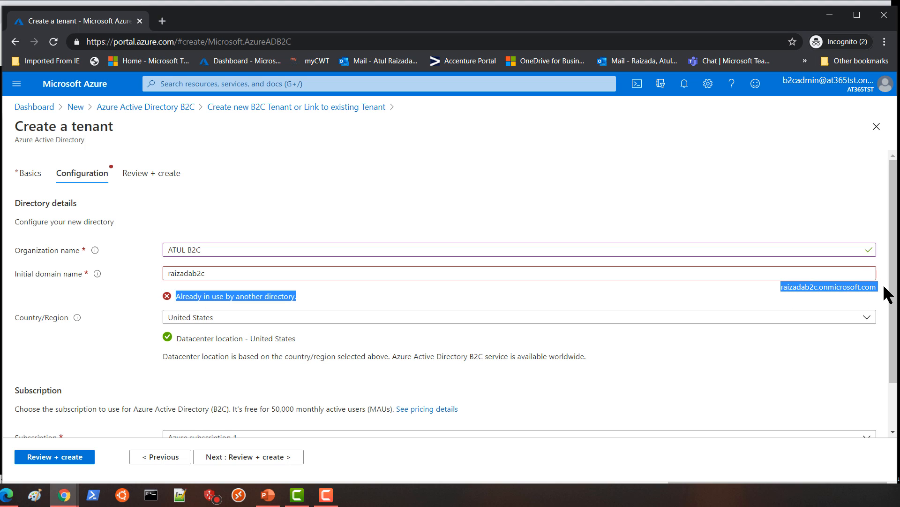
pyautogui.click(462, 301)
# Change the tenant's initial domain name to araizadab2c
pyautogui.click(214, 273)
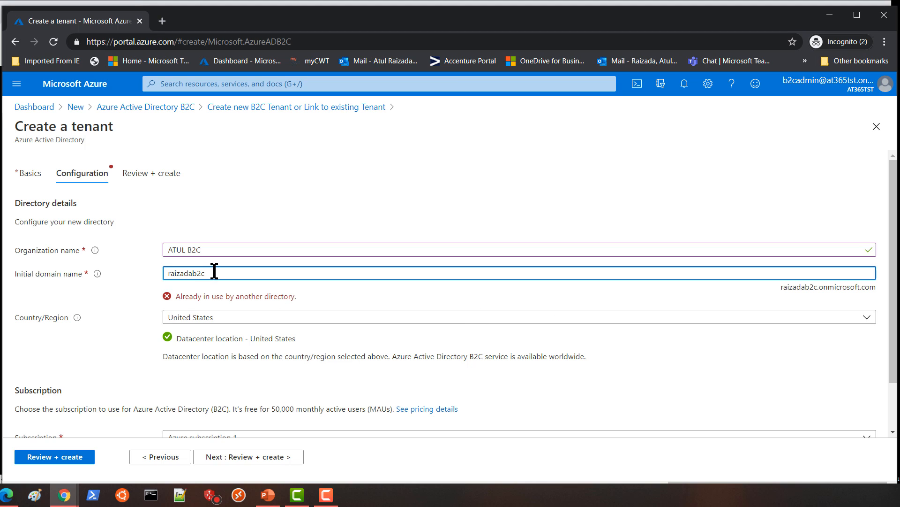
pyautogui.moveTo(214, 273); pyautogui.dragTo(198, 274)
pyautogui.click(414, 295)
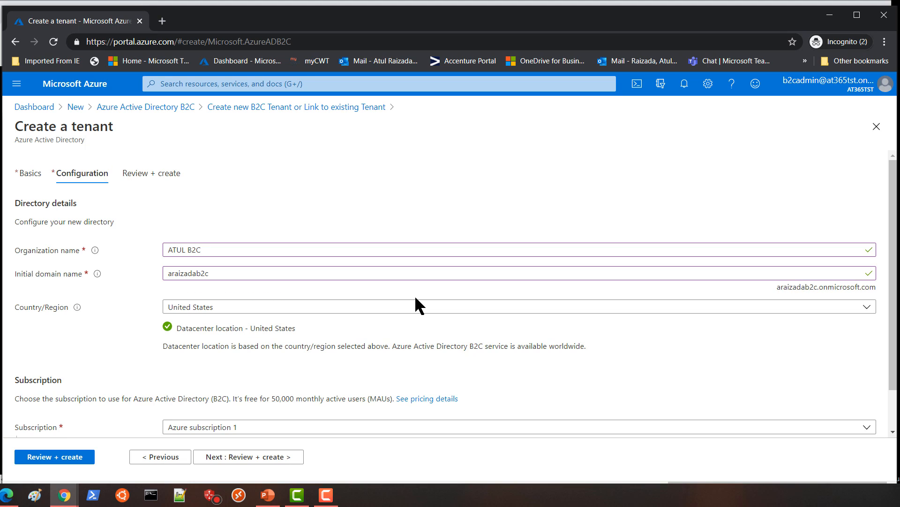
pyautogui.moveTo(210, 274); pyautogui.dragTo(161, 288)
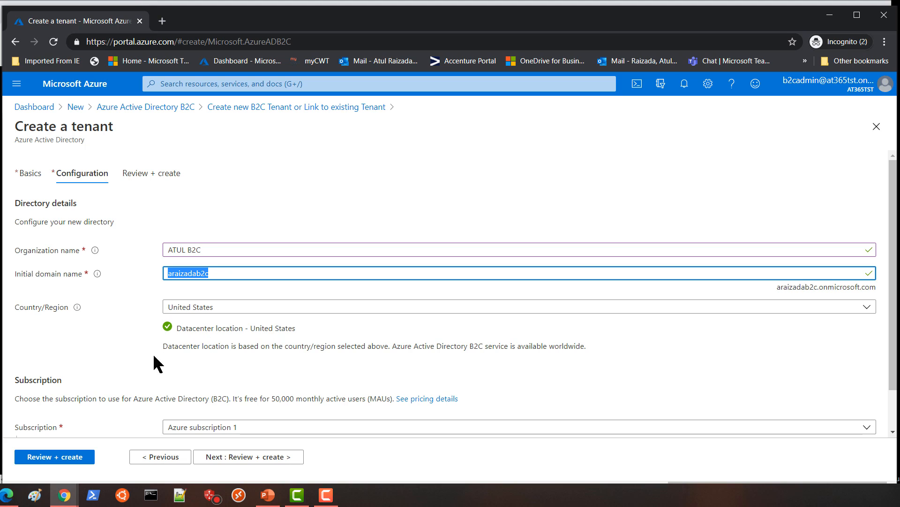
# Assign the AtulB2C resource group under Azure subscription 1, and review and create the B2C tenant
pyautogui.scroll(-1, 139, 357)
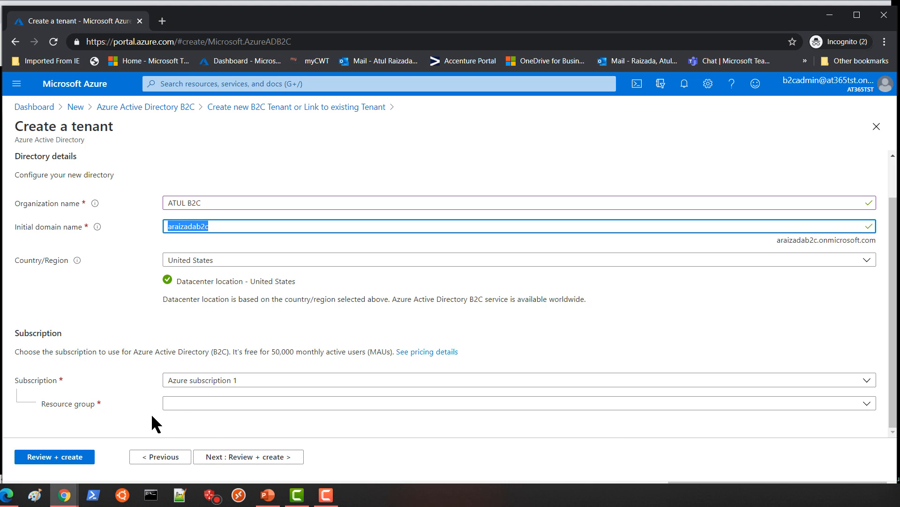
pyautogui.click(862, 404)
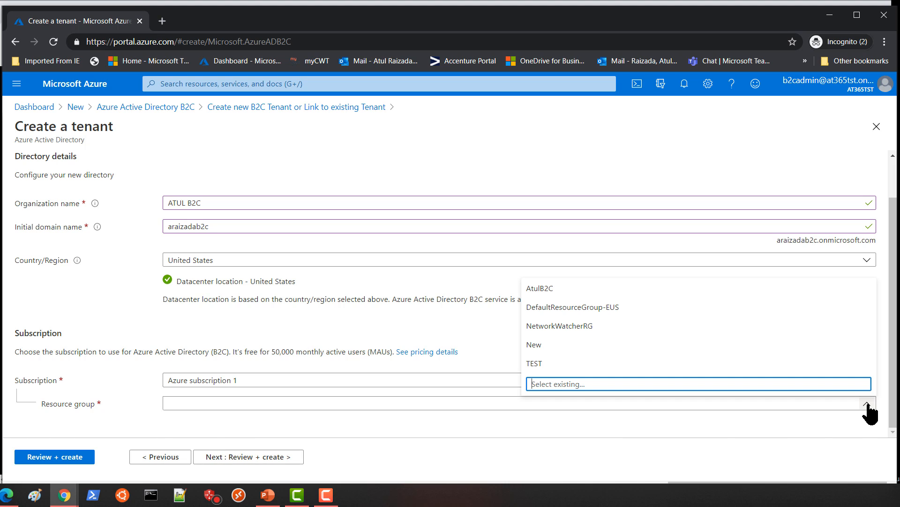
pyautogui.click(547, 288)
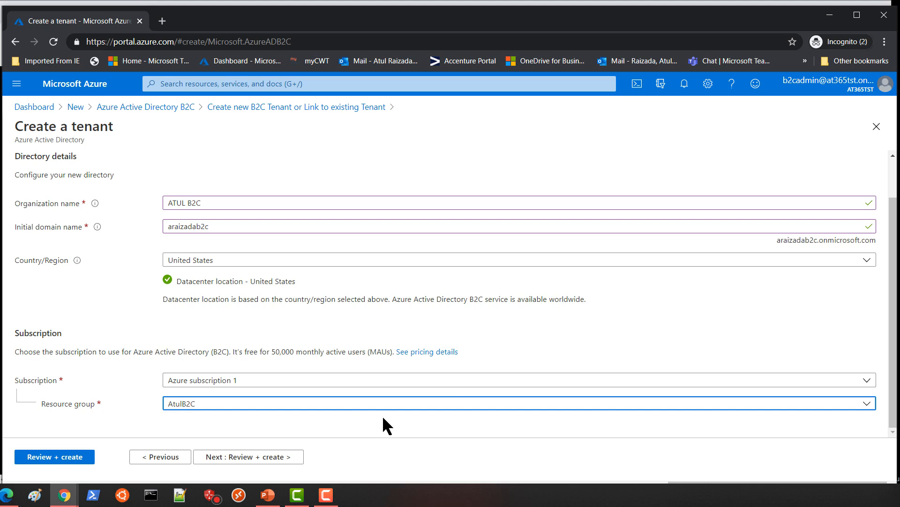
pyautogui.click(270, 457)
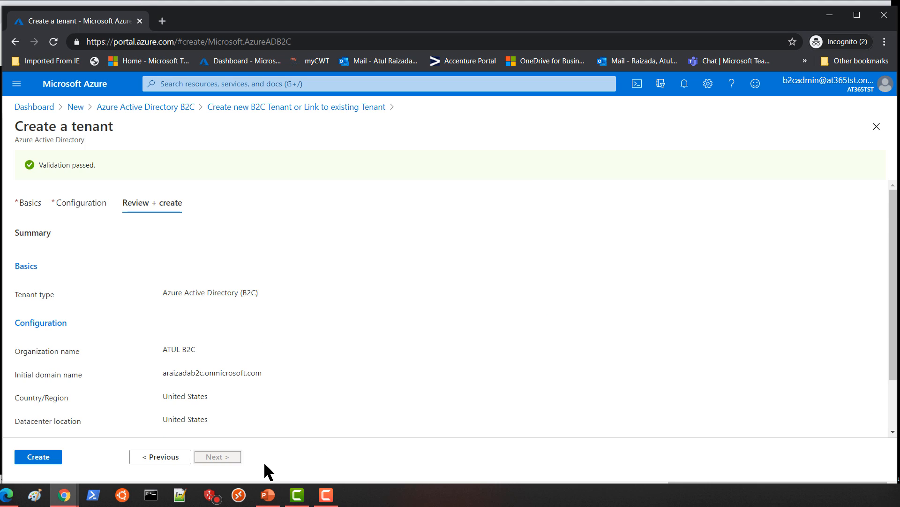
pyautogui.click(40, 461)
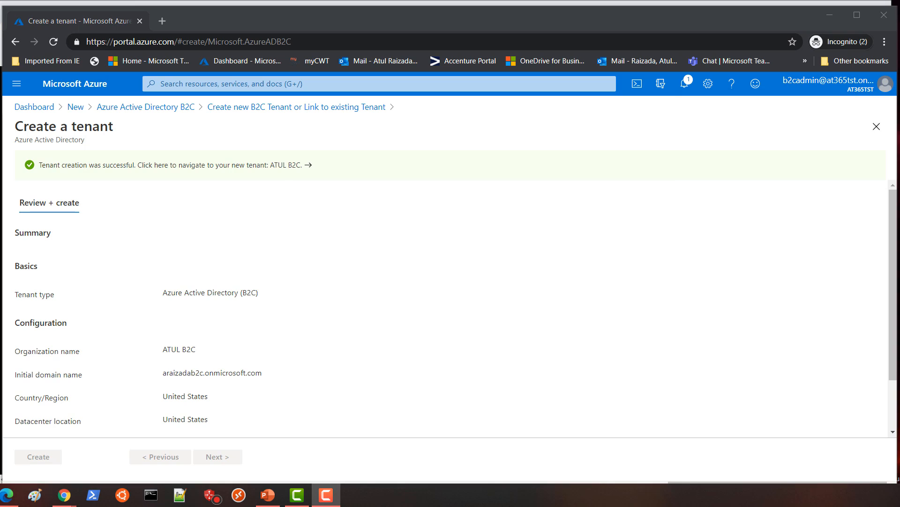
# Open the new ATUL B2C tenant with the b2cadmin account and highlight its domain name on the Azure AD B2C page
pyautogui.click(281, 166)
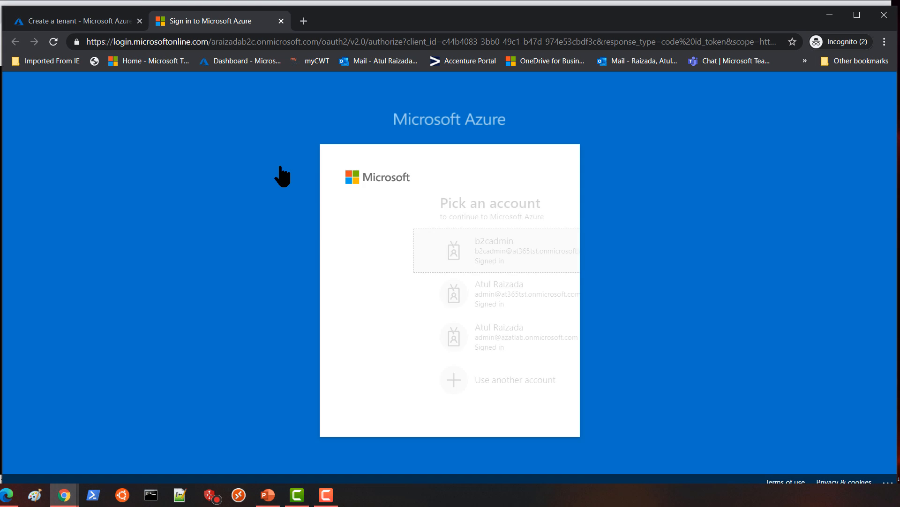
pyautogui.click(391, 250)
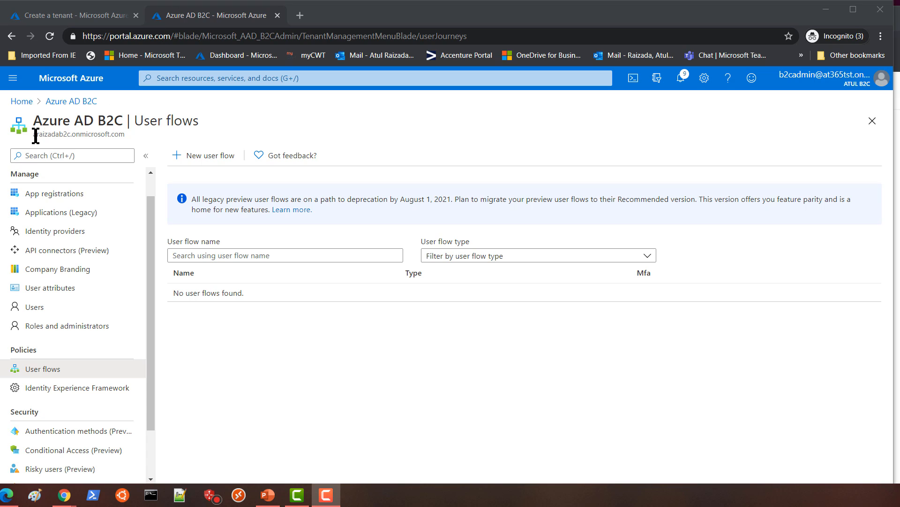
pyautogui.moveTo(33, 135); pyautogui.dragTo(75, 159)
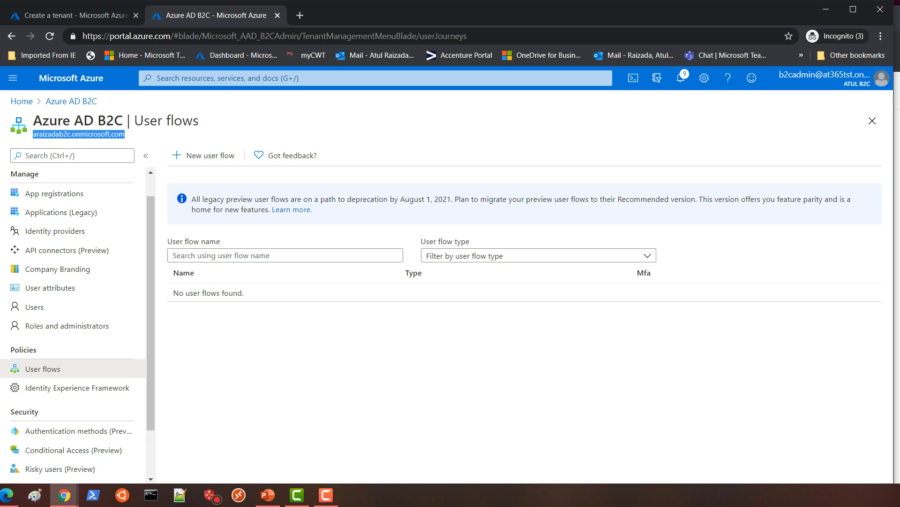
# Check the directories available to b2cadmin, highlight the ATUL B2C directory entry, and close the directory list
pyautogui.click(881, 86)
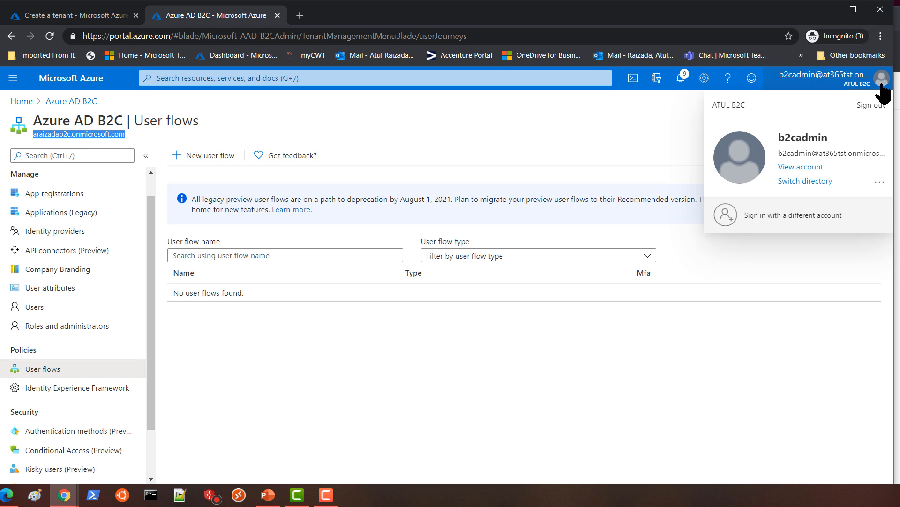
pyautogui.click(804, 182)
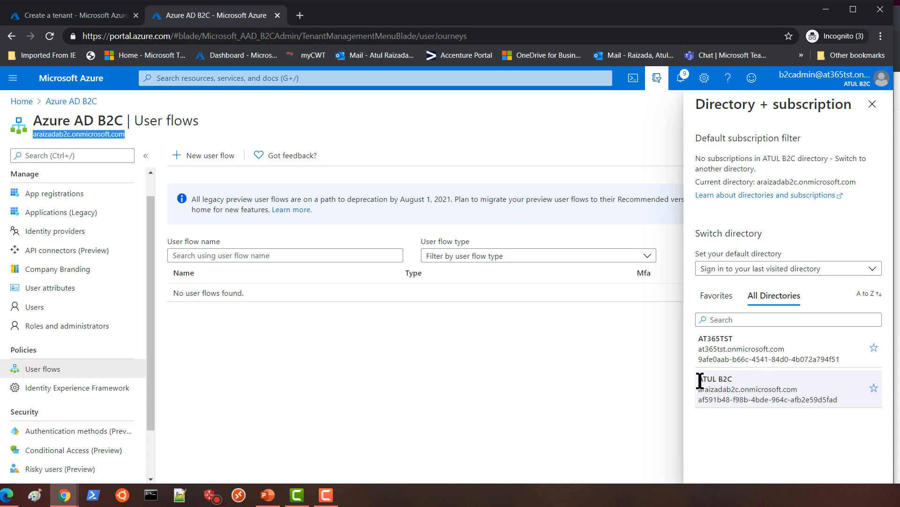
pyautogui.moveTo(700, 376); pyautogui.dragTo(849, 401)
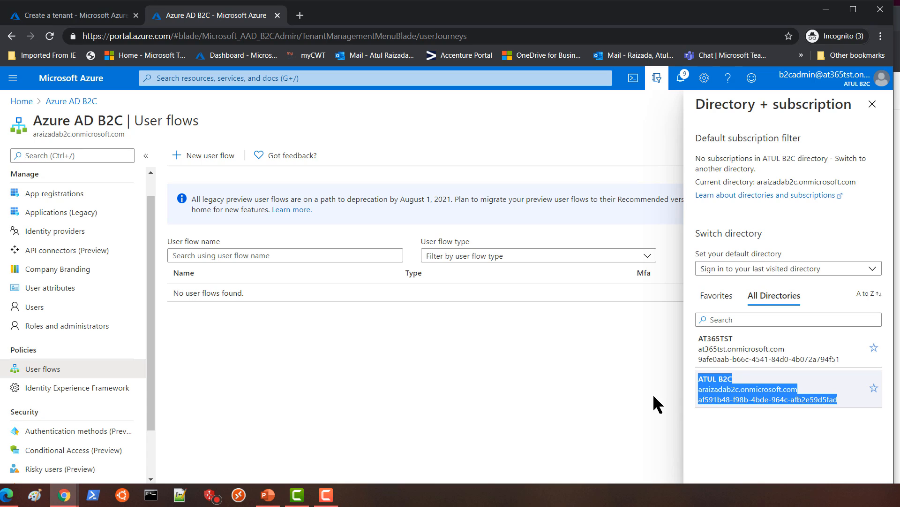
pyautogui.click(875, 104)
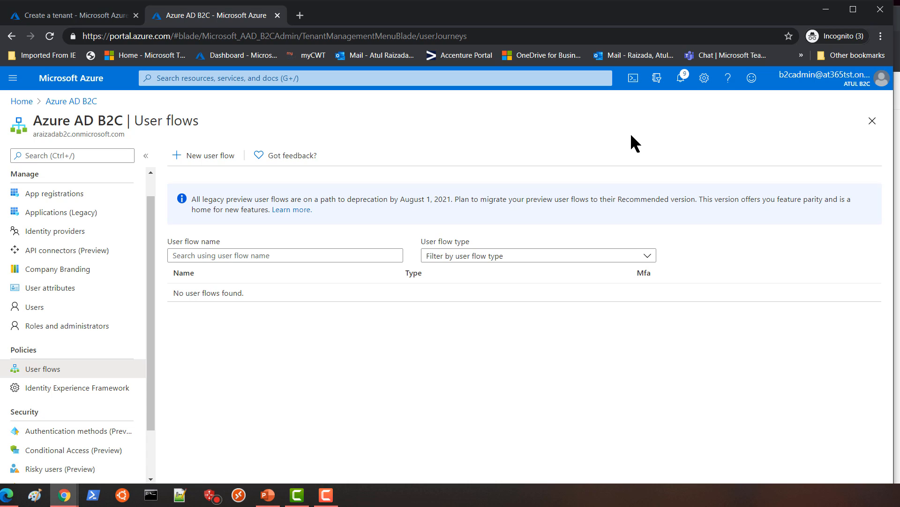
# Review the ATUL B2C tenant's user list and its available identity providers
pyautogui.click(52, 312)
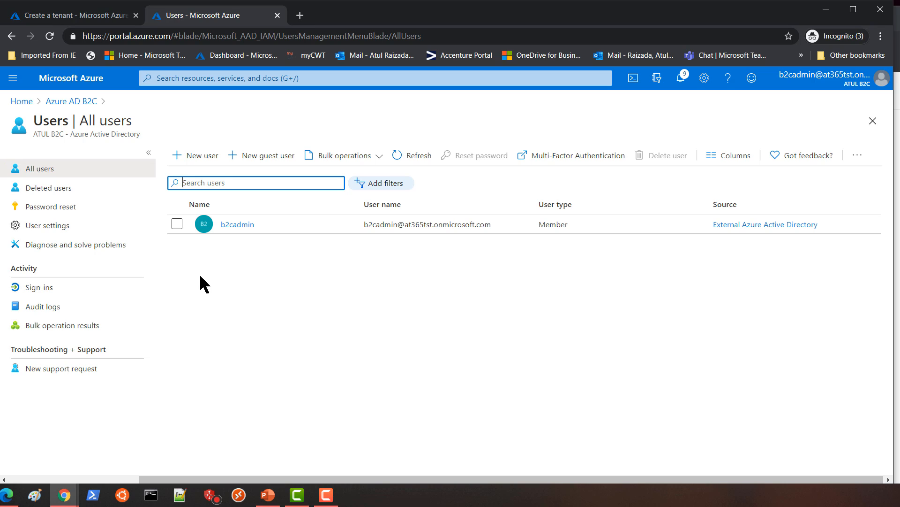
pyautogui.click(66, 101)
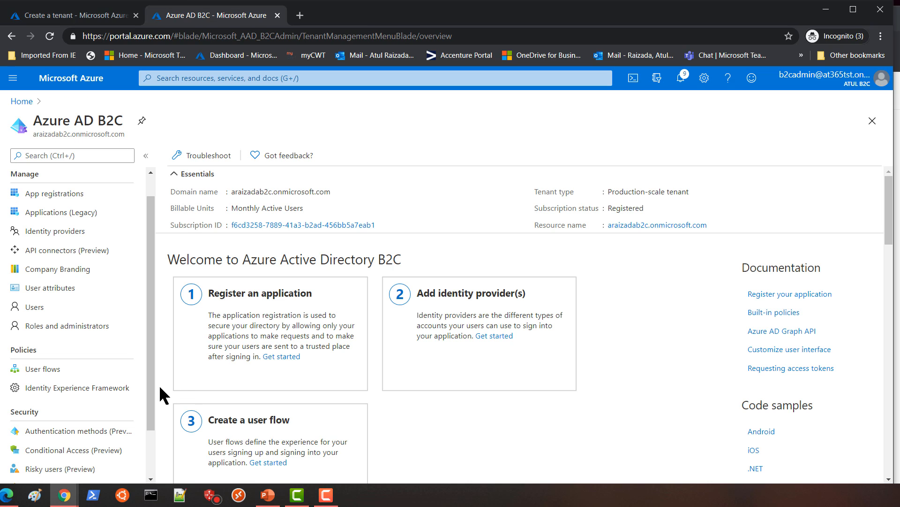
pyautogui.moveTo(150, 317); pyautogui.dragTo(153, 292)
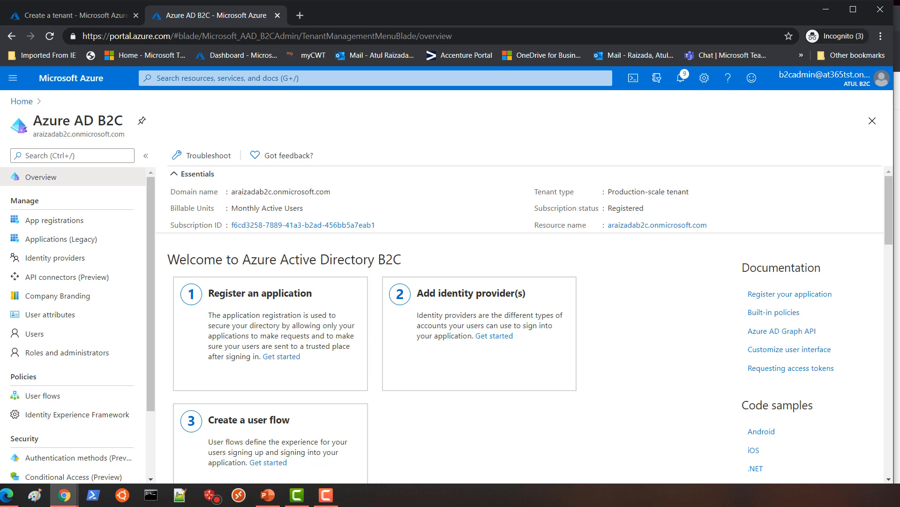
pyautogui.click(40, 259)
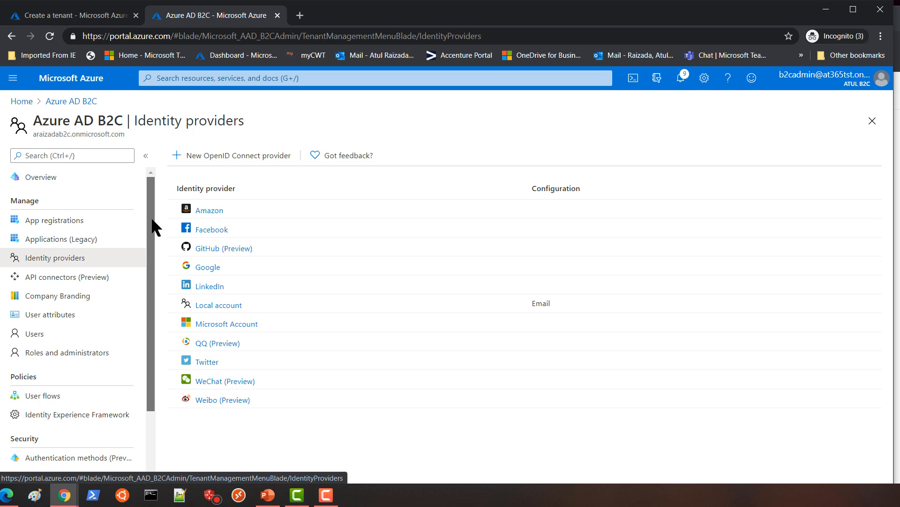
# Start a new app registration and highlight the account type for any identity provider or organizational directory
pyautogui.click(62, 225)
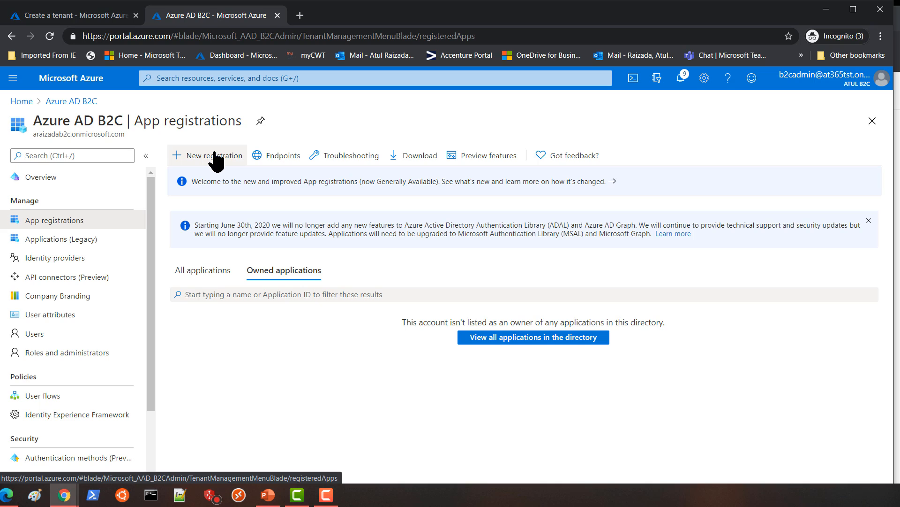
pyautogui.click(214, 155)
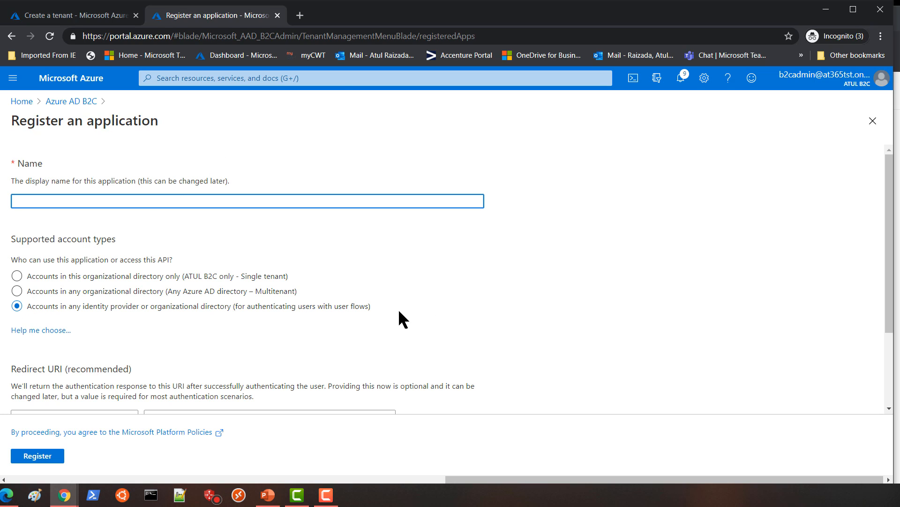
pyautogui.moveTo(399, 309); pyautogui.dragTo(25, 310)
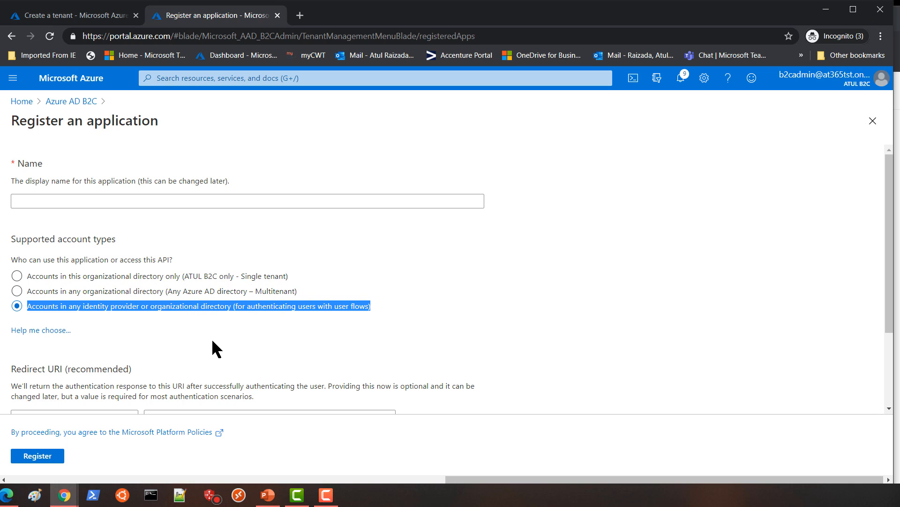
pyautogui.scroll(-3, 275, 349)
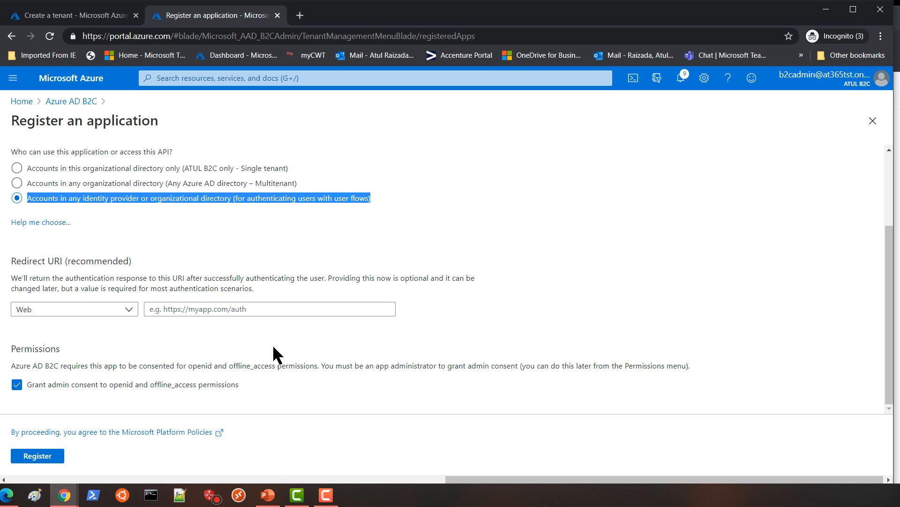
pyautogui.click(129, 312)
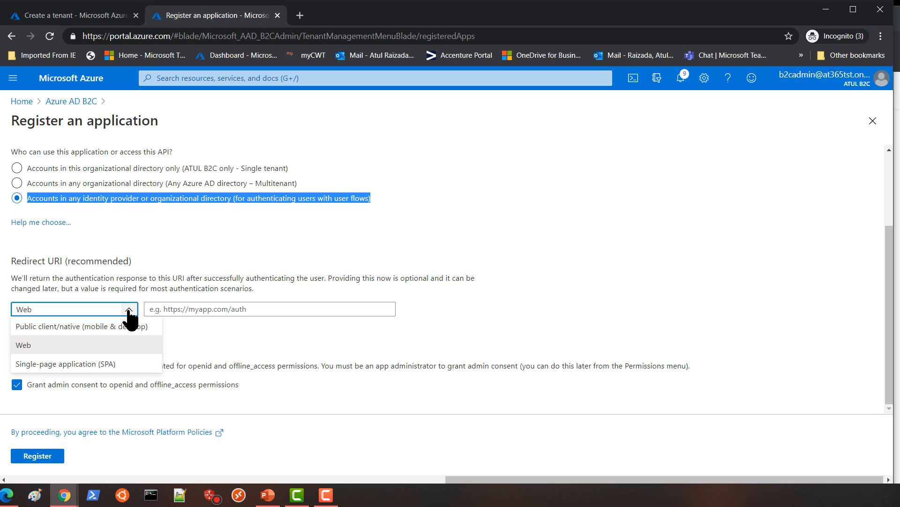
pyautogui.click(196, 311)
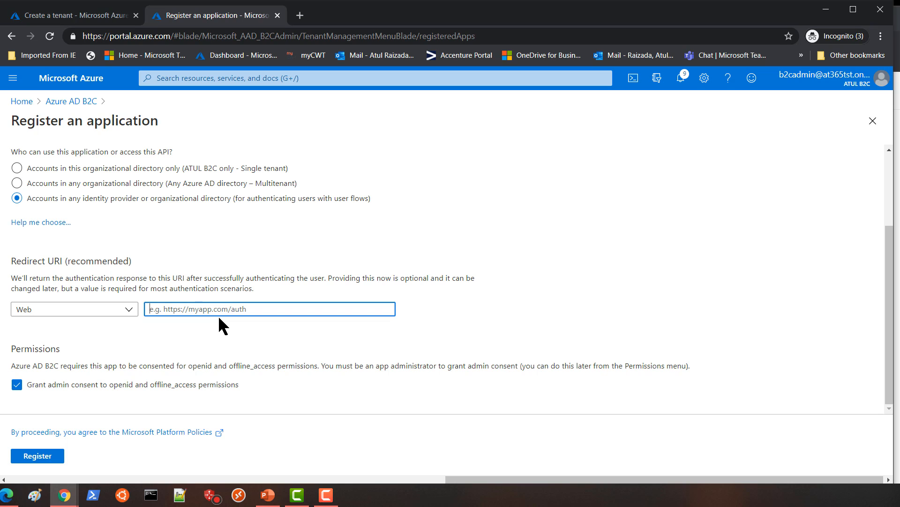
pyautogui.write('http')
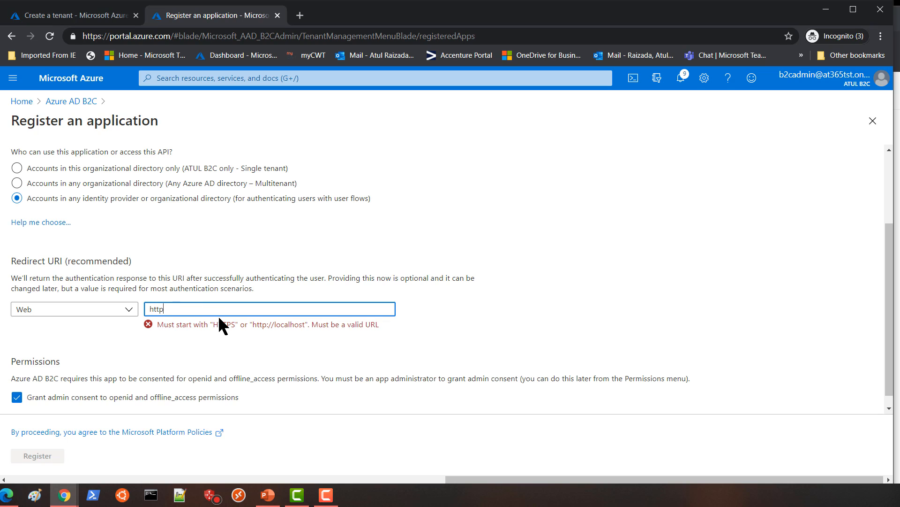
pyautogui.write('s://')
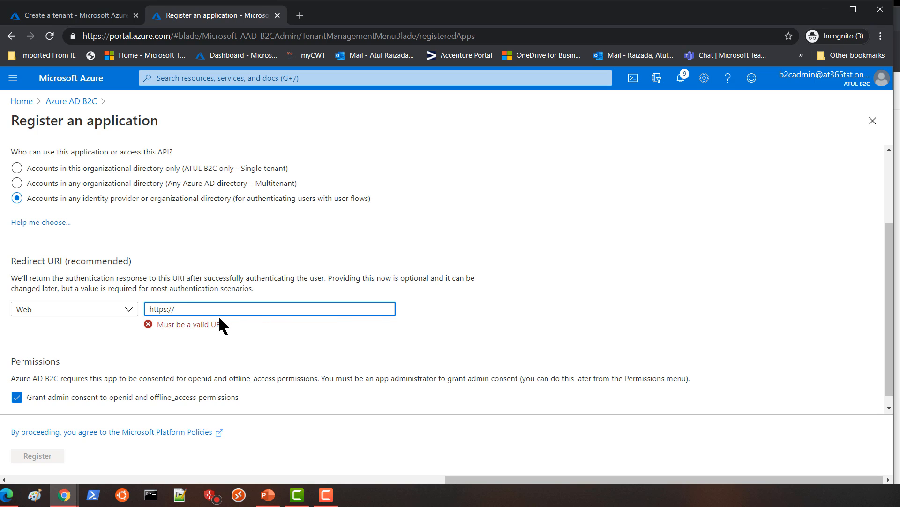
pyautogui.write('jwt')
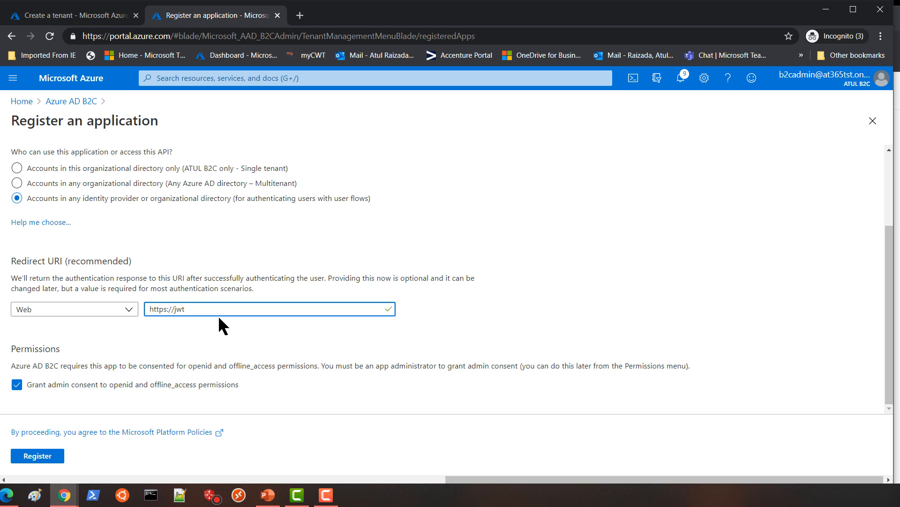
pyautogui.write('.ms')
# Name the application atulapp and register it with admin consent for openid and offline_access permissions
pyautogui.click(38, 455)
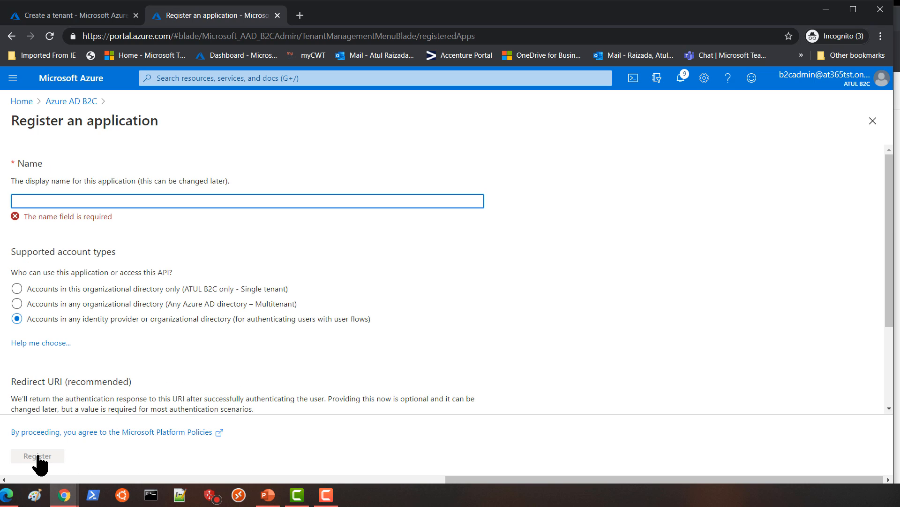
pyautogui.scroll(-2, 143, 312)
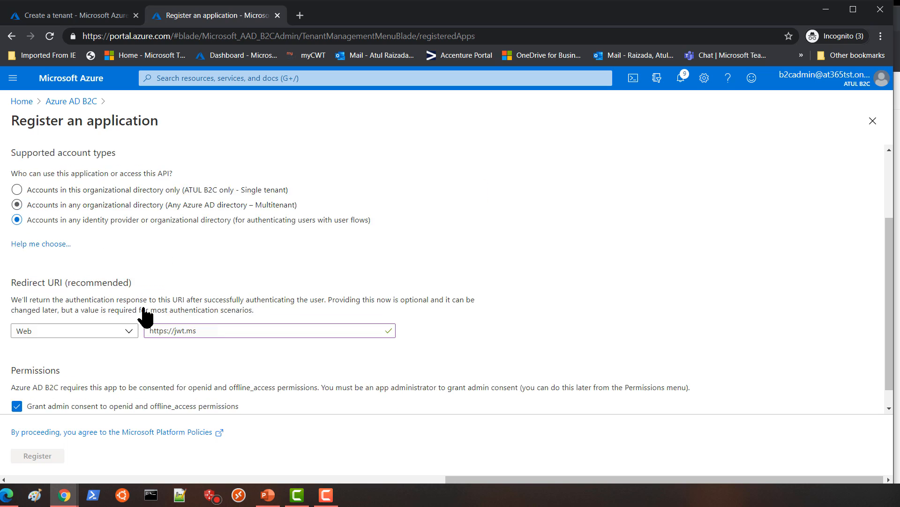
pyautogui.scroll(3, 146, 346)
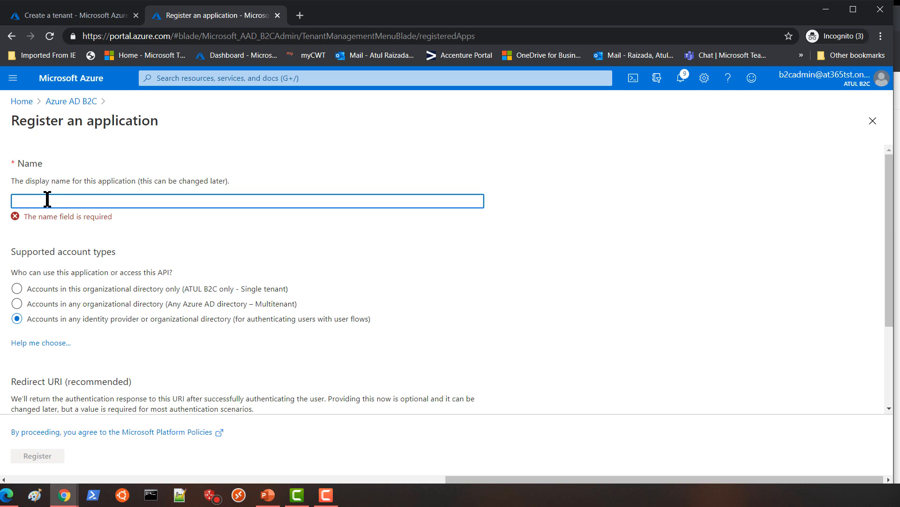
pyautogui.write('atul')
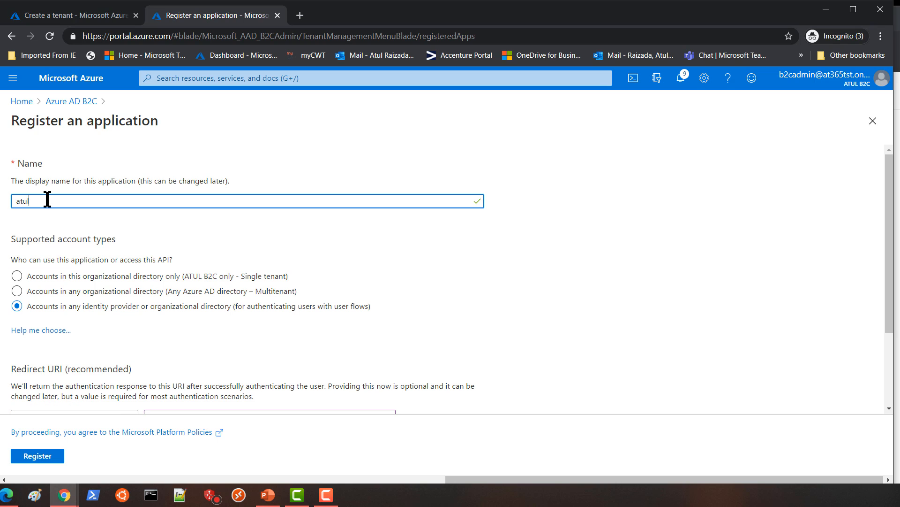
pyautogui.write('app')
pyautogui.scroll(-2, 498, 314)
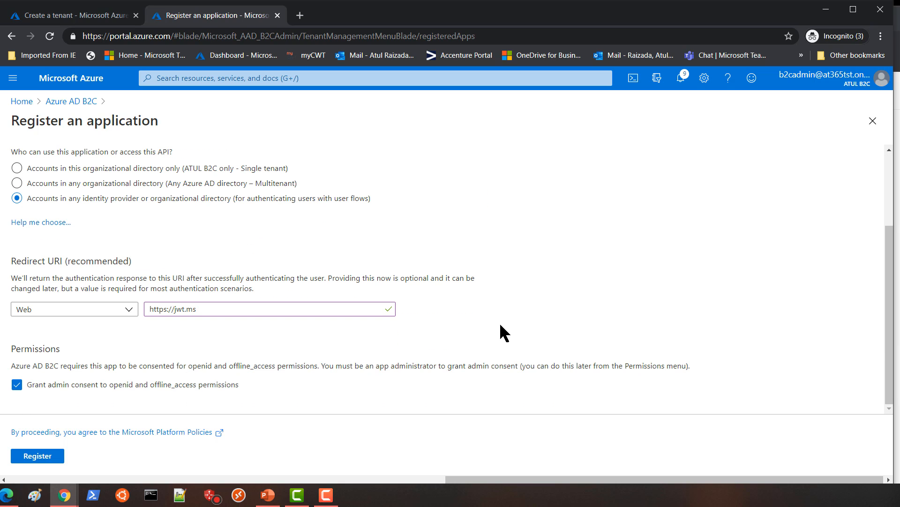
pyautogui.click(26, 458)
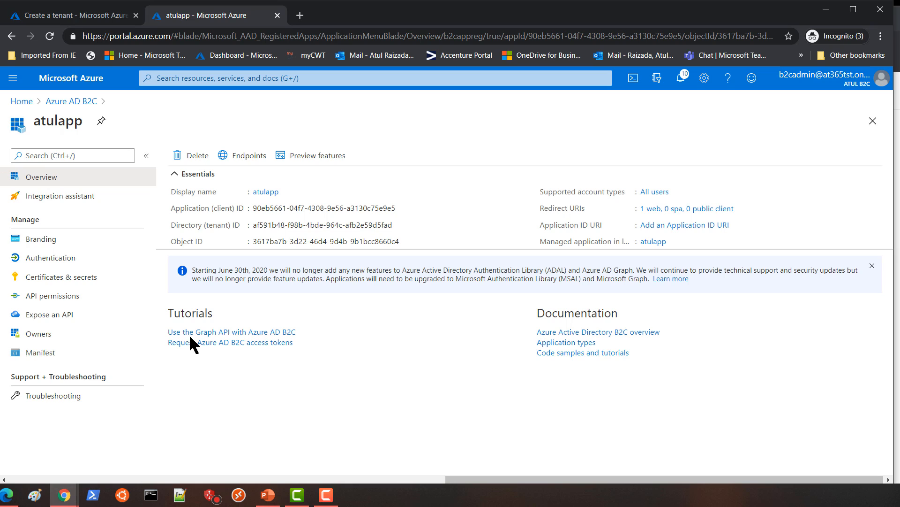
# Enable access tokens and ID tokens for implicit grant in atulapp's authentication settings, save, and review the redirect settings
pyautogui.click(55, 261)
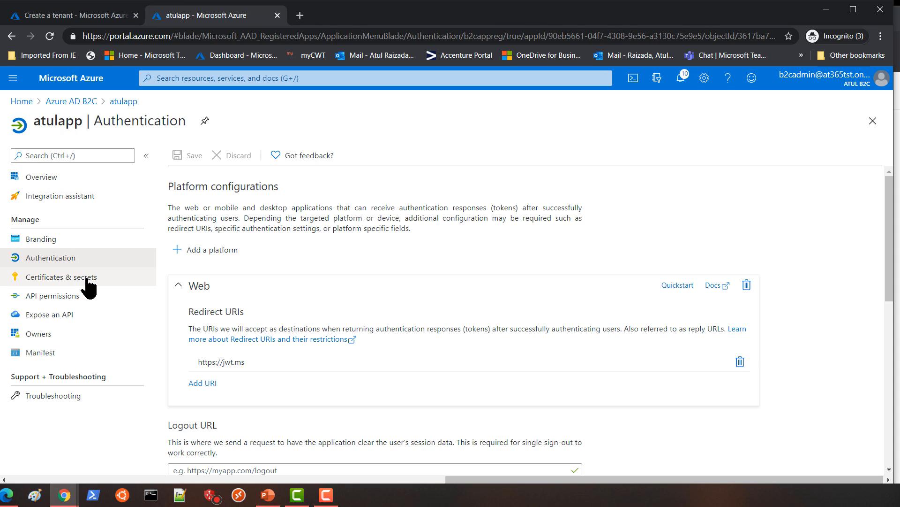
pyautogui.scroll(-6, 307, 346)
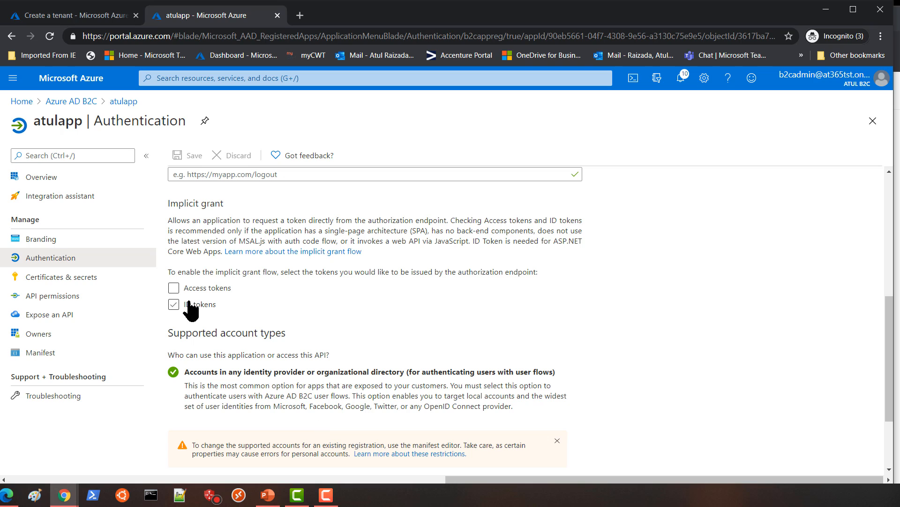
pyautogui.click(174, 288)
pyautogui.click(174, 305)
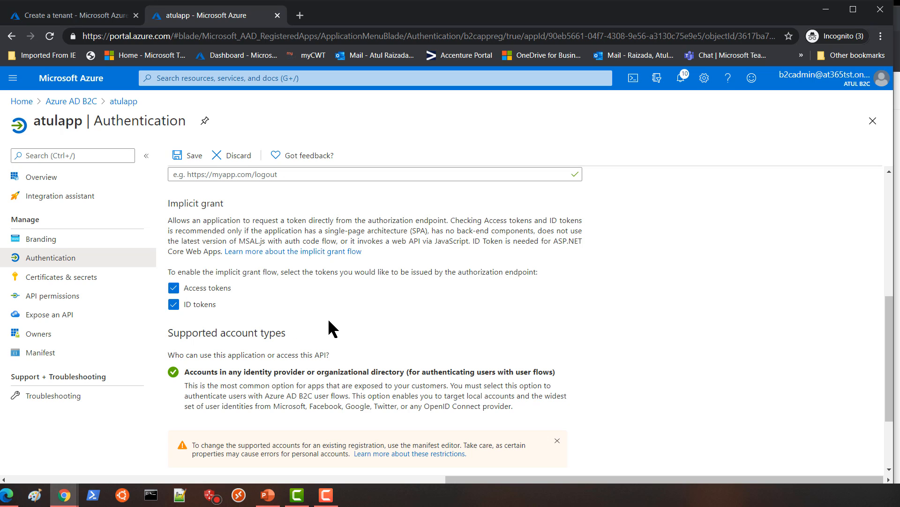
pyautogui.scroll(-2, 338, 326)
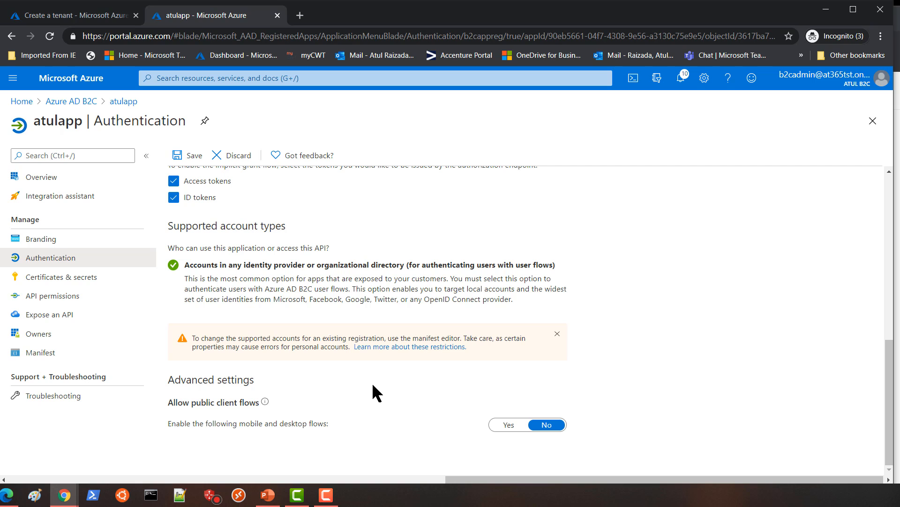
pyautogui.scroll(7, 372, 382)
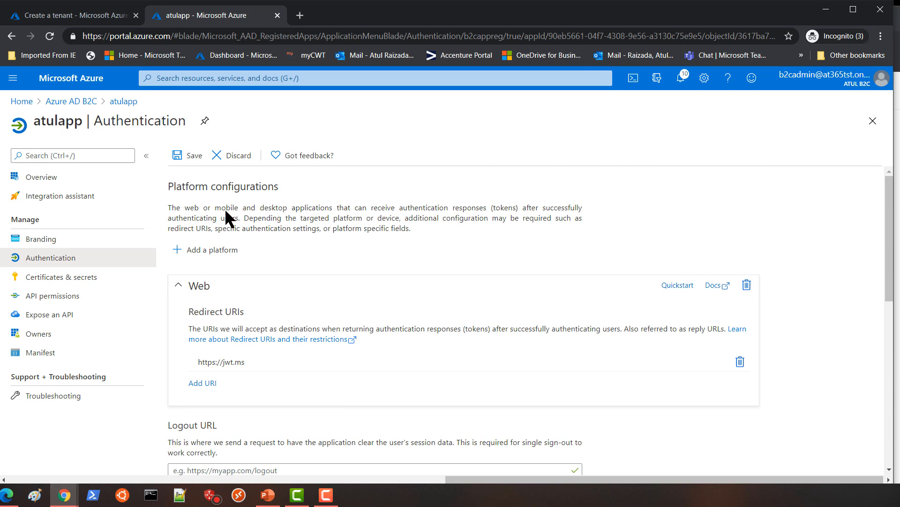
pyautogui.click(195, 159)
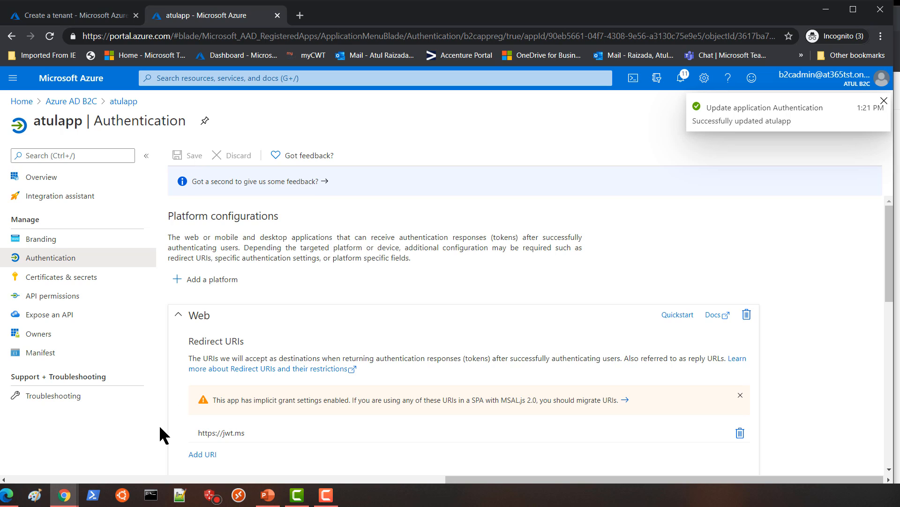
pyautogui.scroll(-4, 158, 371)
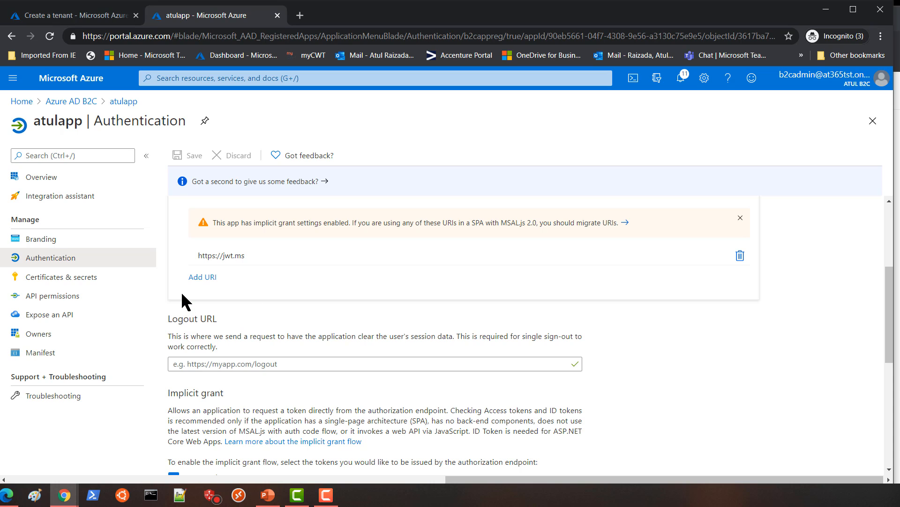
pyautogui.scroll(4, 183, 296)
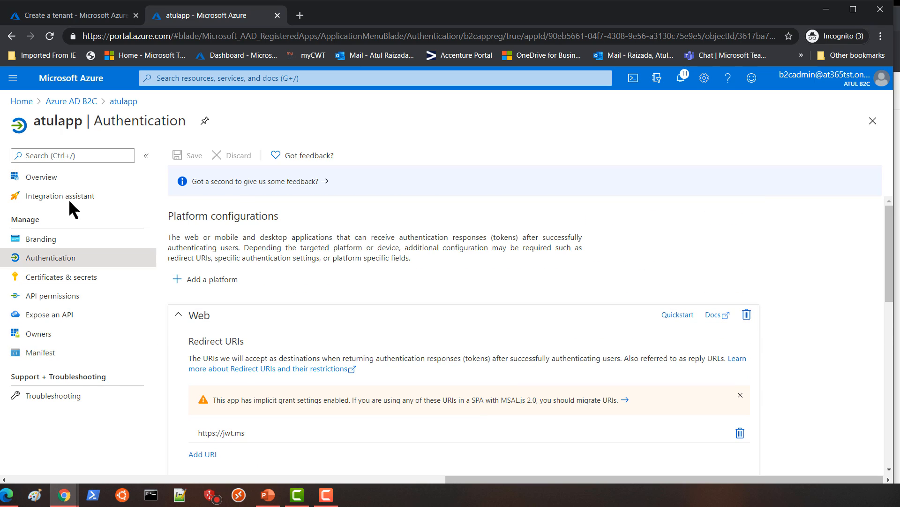
# Start a new Azure AD B2C user flow of type Sign up and sign in, using the Recommended version
pyautogui.click(87, 101)
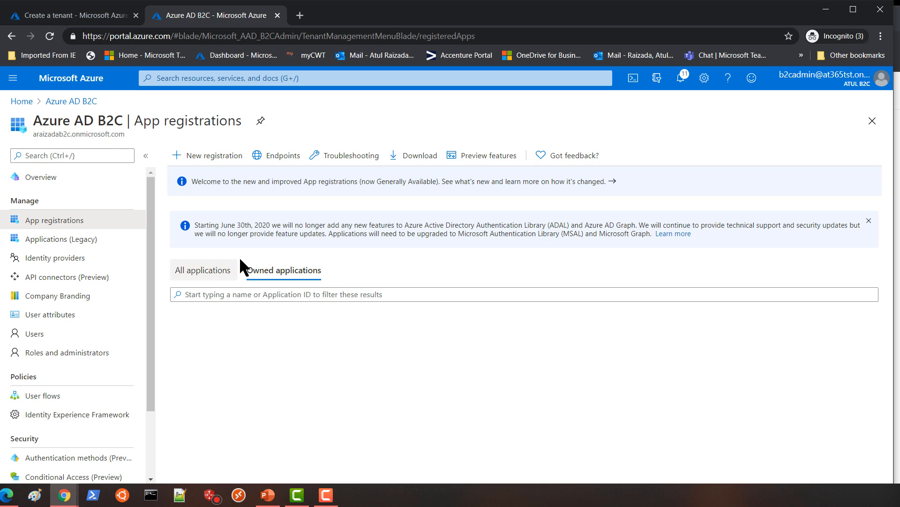
pyautogui.click(53, 399)
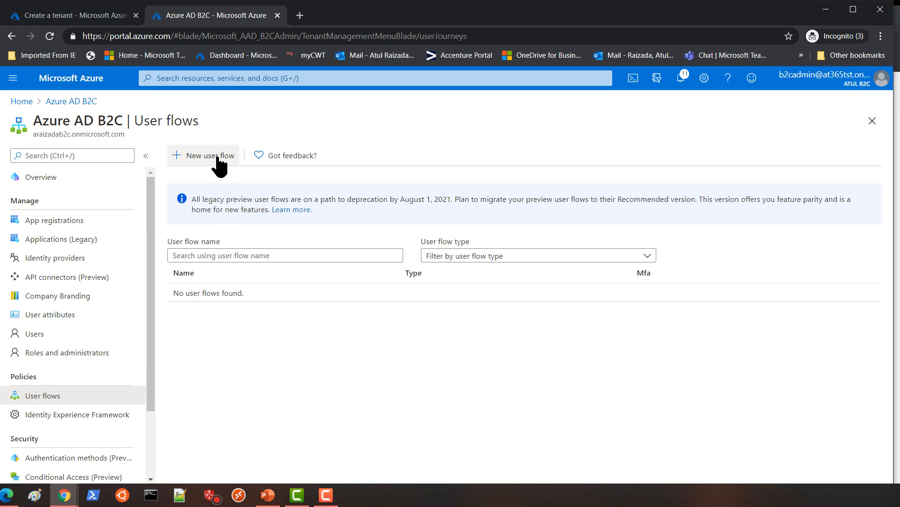
pyautogui.click(219, 159)
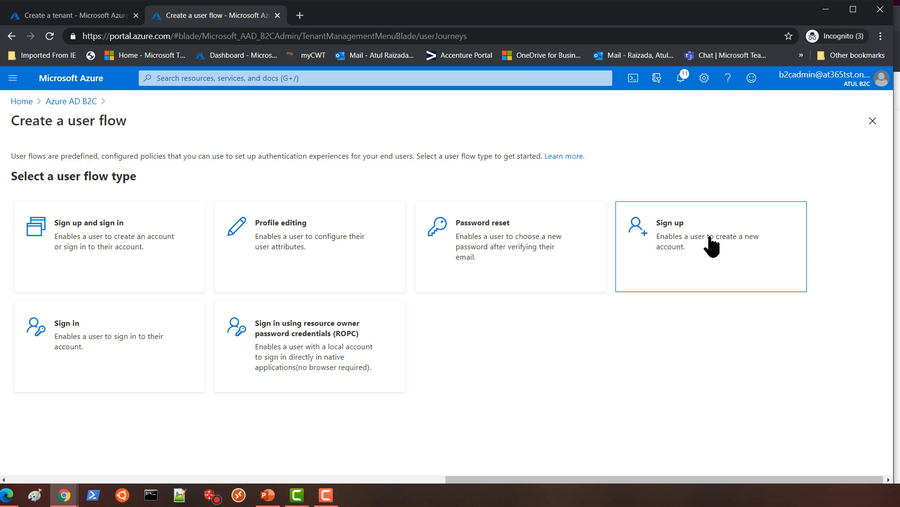
pyautogui.click(77, 246)
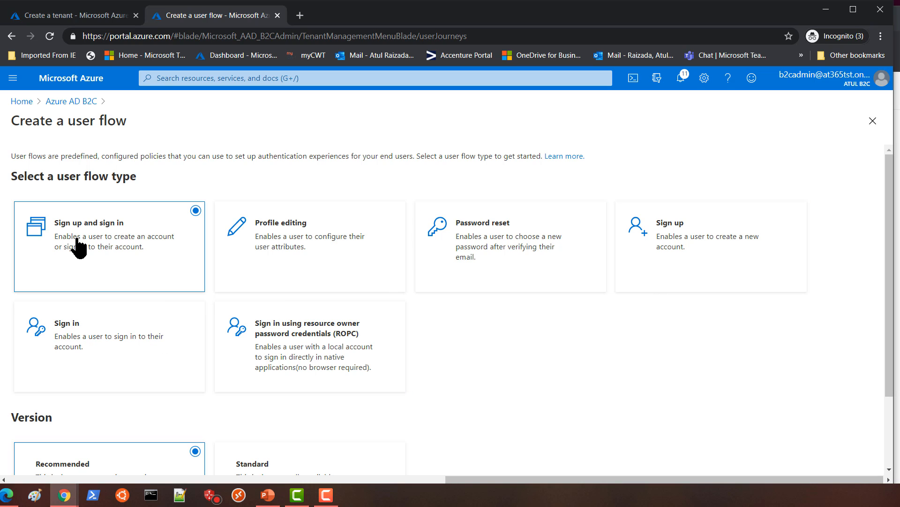
pyautogui.scroll(-2, 600, 399)
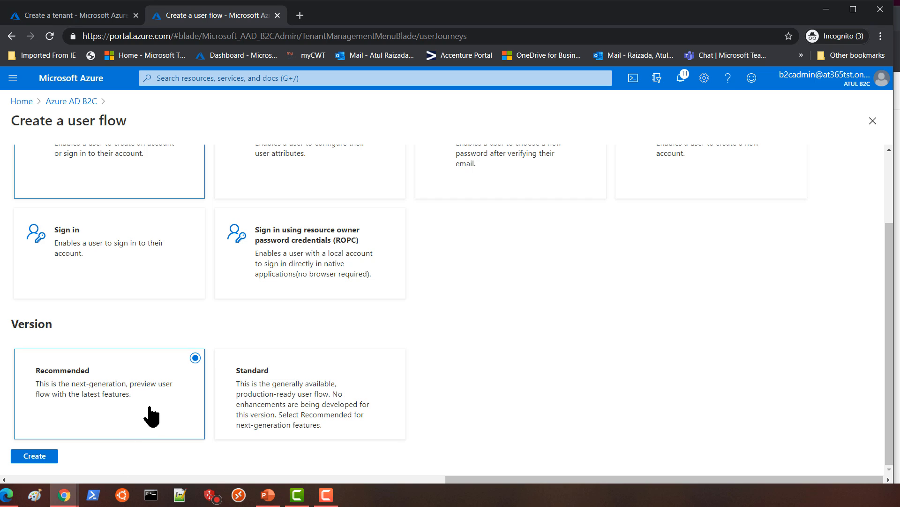
pyautogui.click(43, 456)
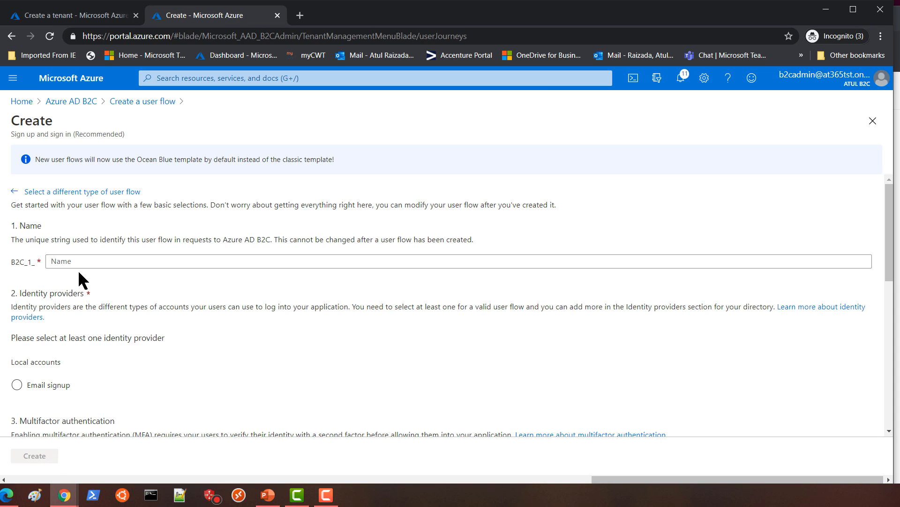
# Name the sign-up and sign-in user flow siginupsignin and choose Email signup as its identity provider
pyautogui.click(76, 261)
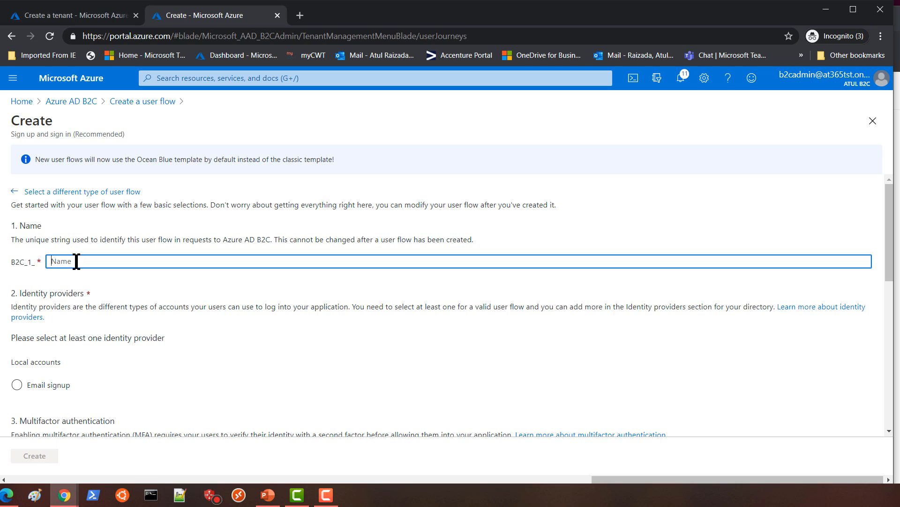
pyautogui.write('SIGNIN')
pyautogui.press('BackSpace')
pyautogui.press('BackSpace')
pyautogui.press('BackSpace')
pyautogui.press('BackSpace')
pyautogui.press('BackSpace')
pyautogui.press('BackSpace')
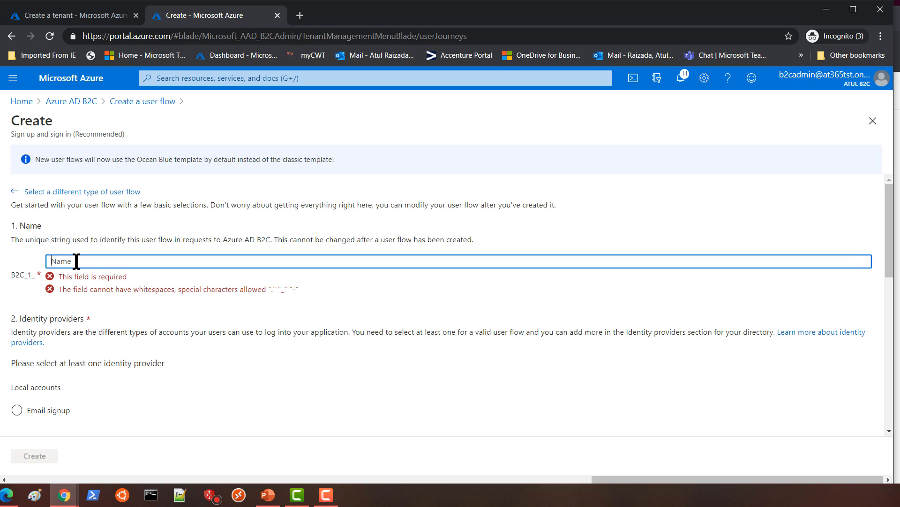
pyautogui.write('sig')
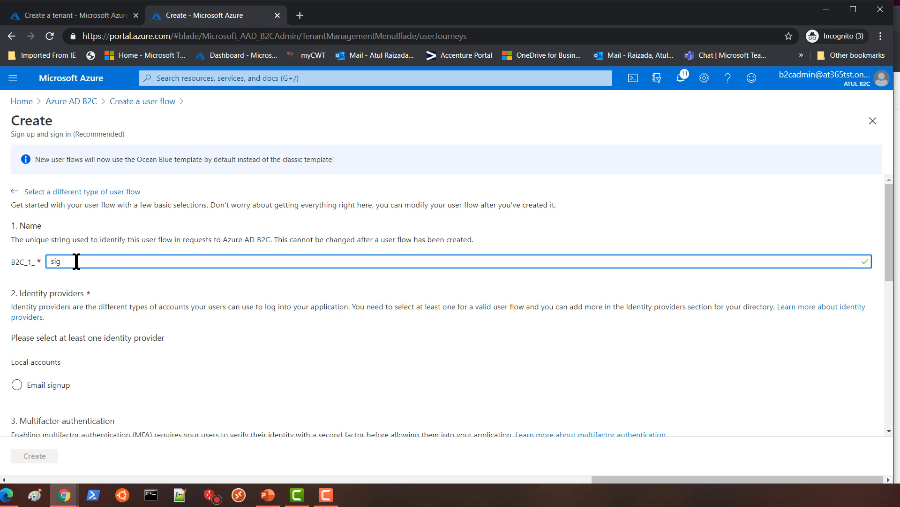
pyautogui.write('inupsignin')
pyautogui.click(18, 386)
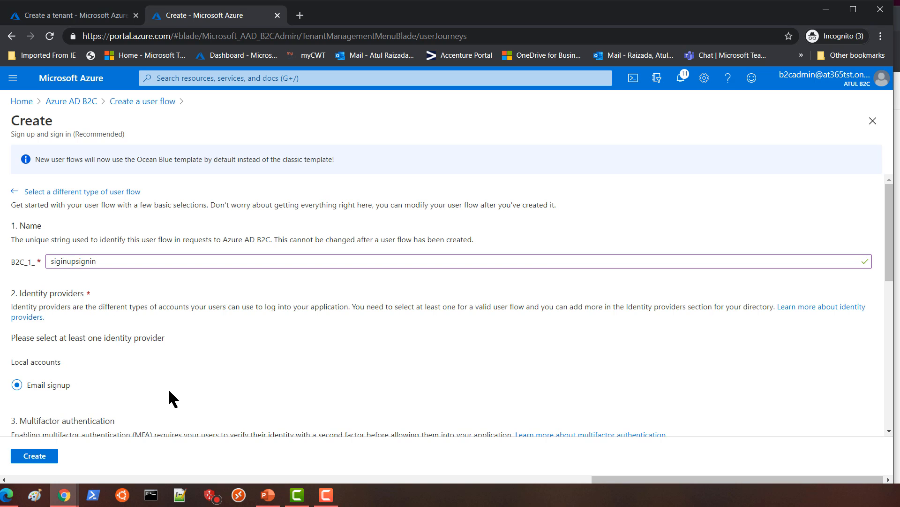
# Open the full user attributes list and collect Display Name, Email Address, Given Name and Surname at sign-up
pyautogui.scroll(-3, 168, 378)
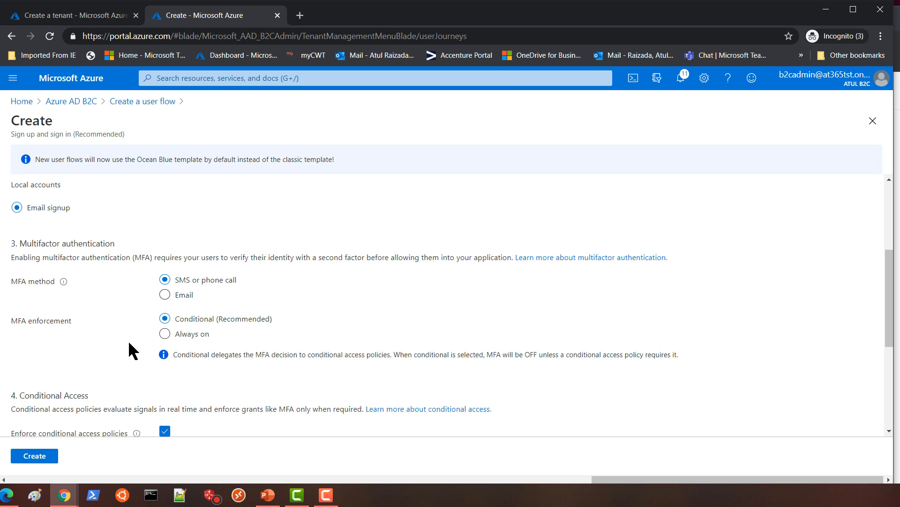
pyautogui.scroll(-1, 130, 350)
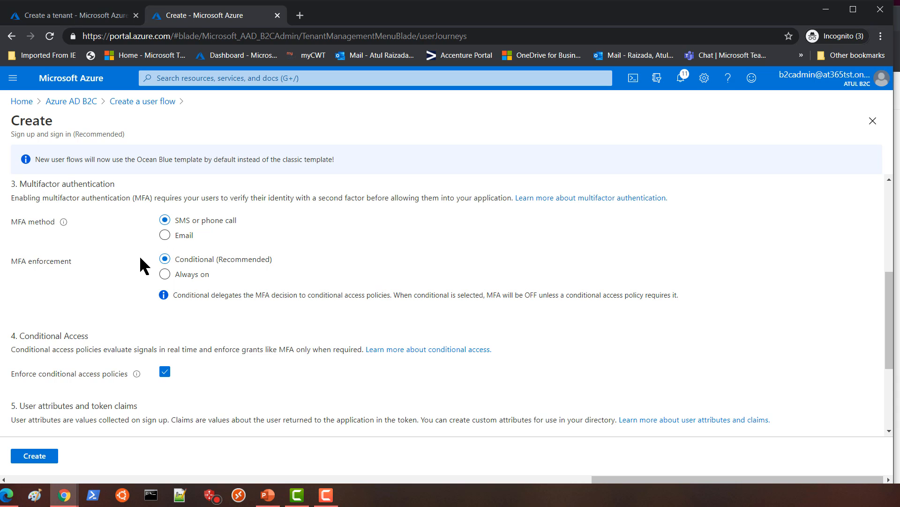
pyautogui.scroll(-2, 140, 283)
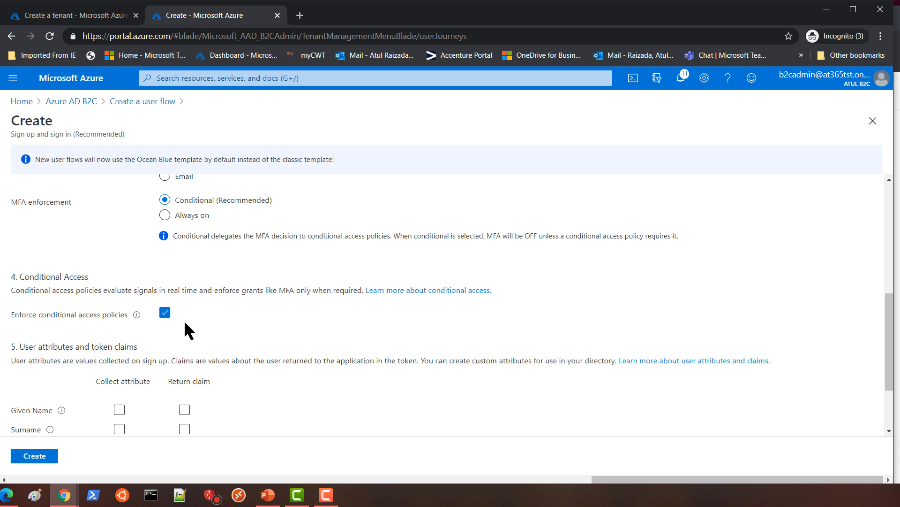
pyautogui.scroll(-2, 249, 326)
pyautogui.scroll(-1, 281, 366)
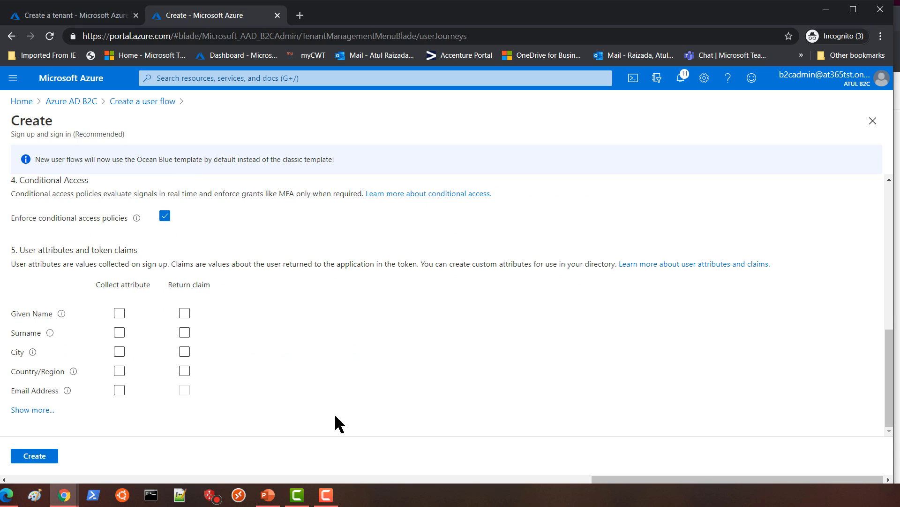
pyautogui.click(33, 410)
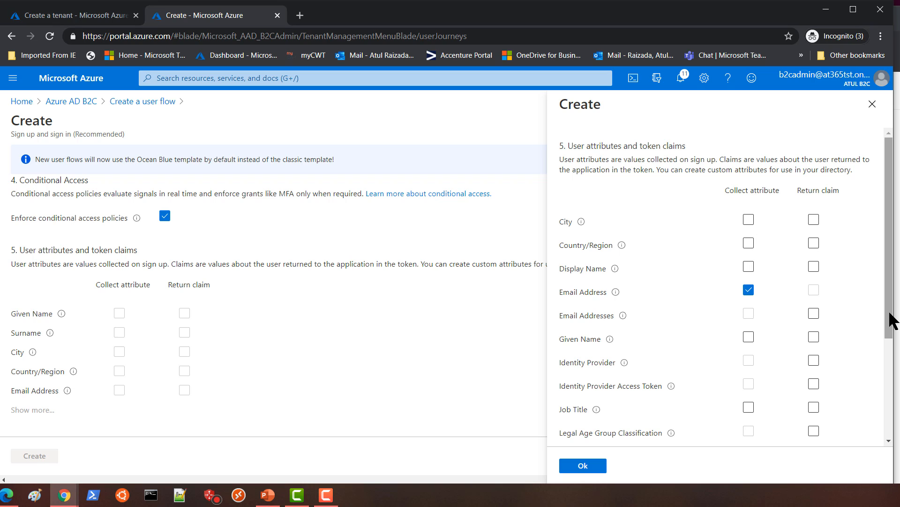
pyautogui.moveTo(890, 314); pyautogui.dragTo(890, 331)
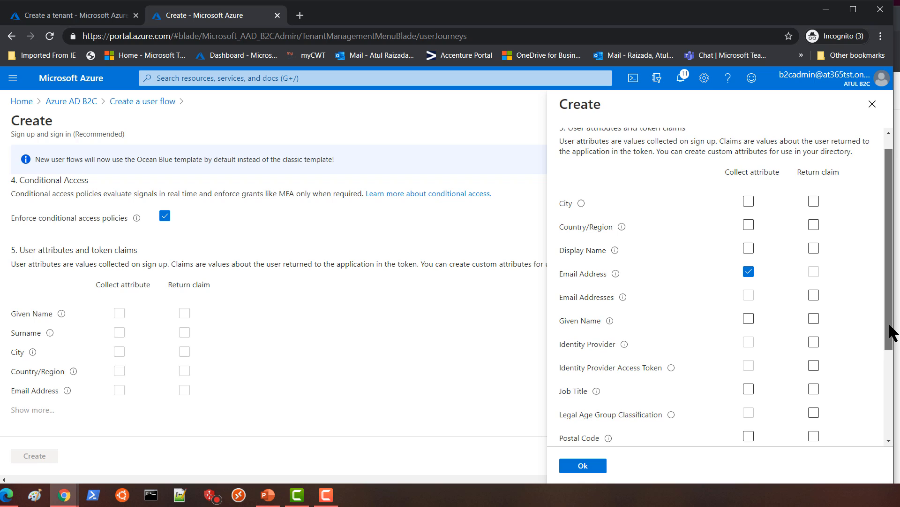
pyautogui.click(749, 250)
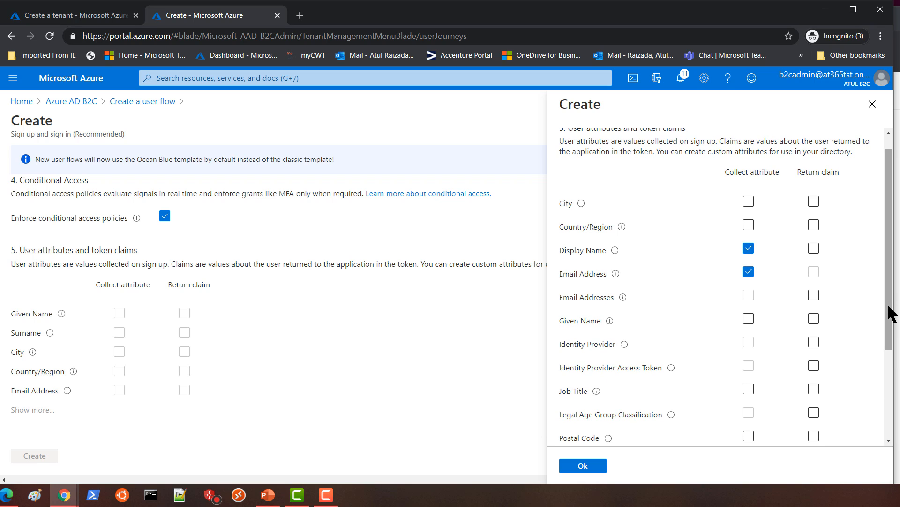
pyautogui.moveTo(887, 313); pyautogui.dragTo(889, 323)
pyautogui.click(748, 295)
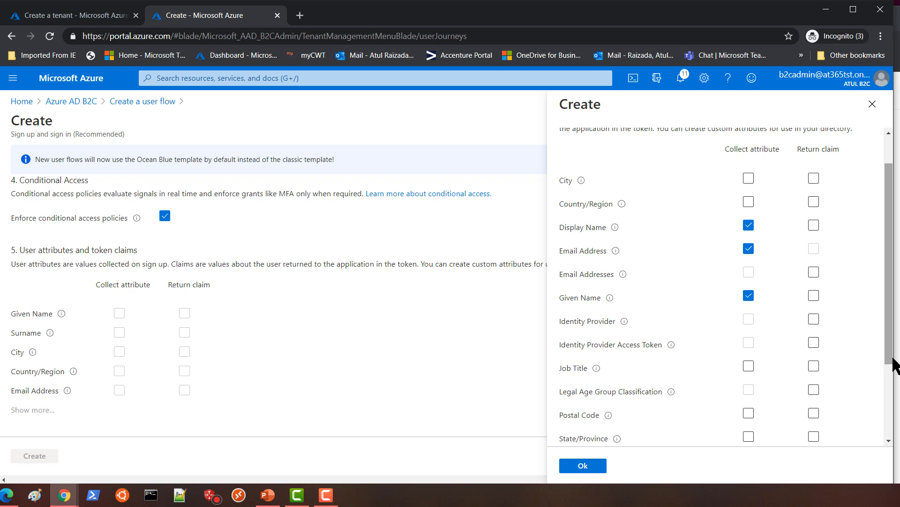
pyautogui.moveTo(890, 362); pyautogui.dragTo(891, 399)
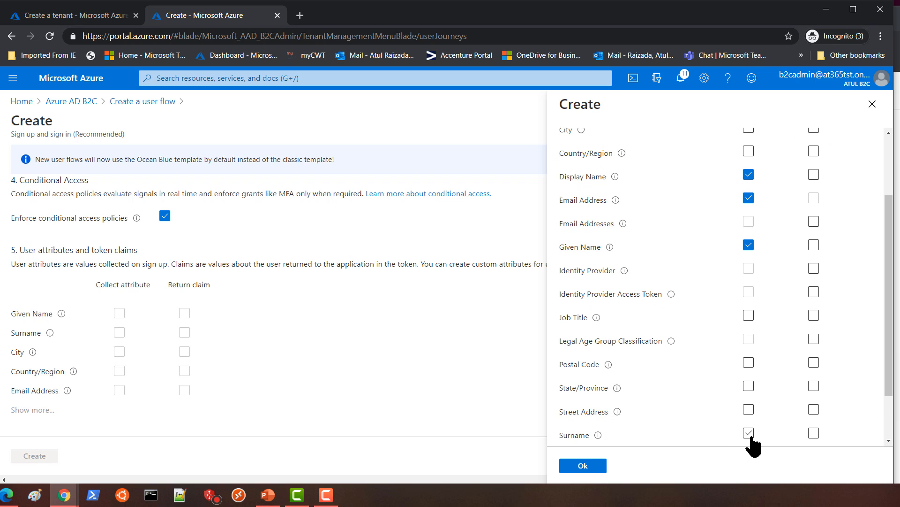
pyautogui.click(750, 434)
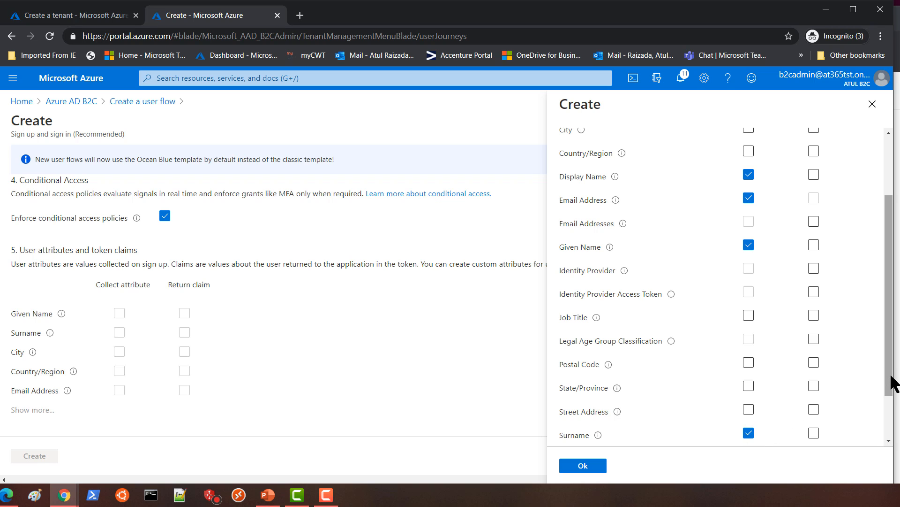
# Return Display Name, Email Addresses, Given Name and Surname as token claims, and create the sign-up and sign-in user flow
pyautogui.moveTo(892, 382); pyautogui.dragTo(893, 342)
pyautogui.click(814, 239)
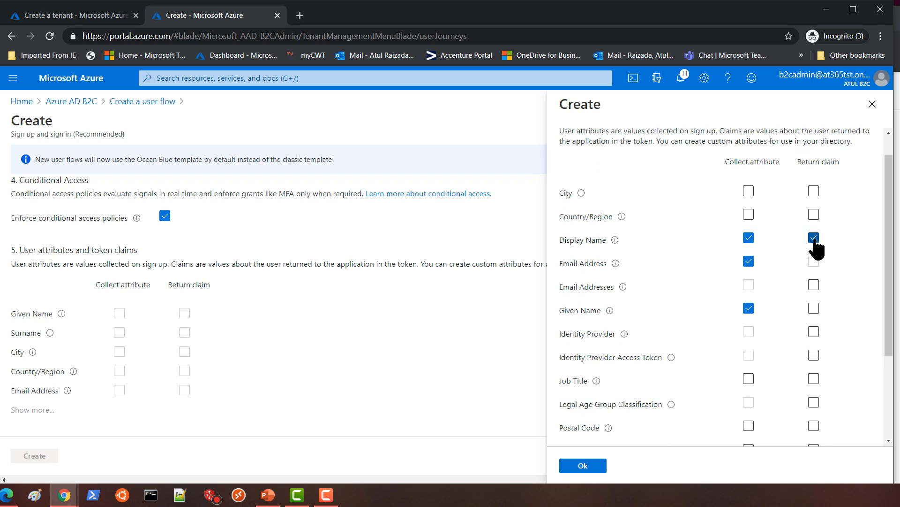
pyautogui.click(815, 310)
pyautogui.moveTo(887, 341); pyautogui.dragTo(884, 412)
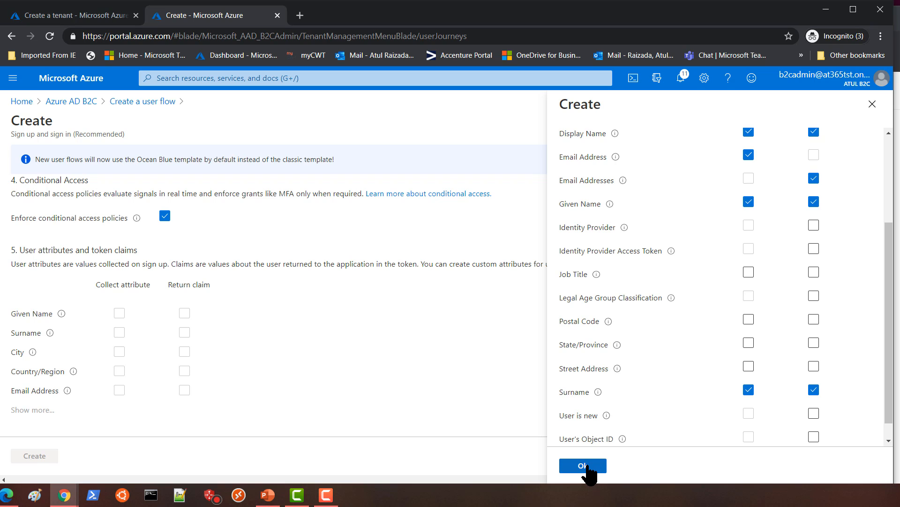
pyautogui.click(587, 467)
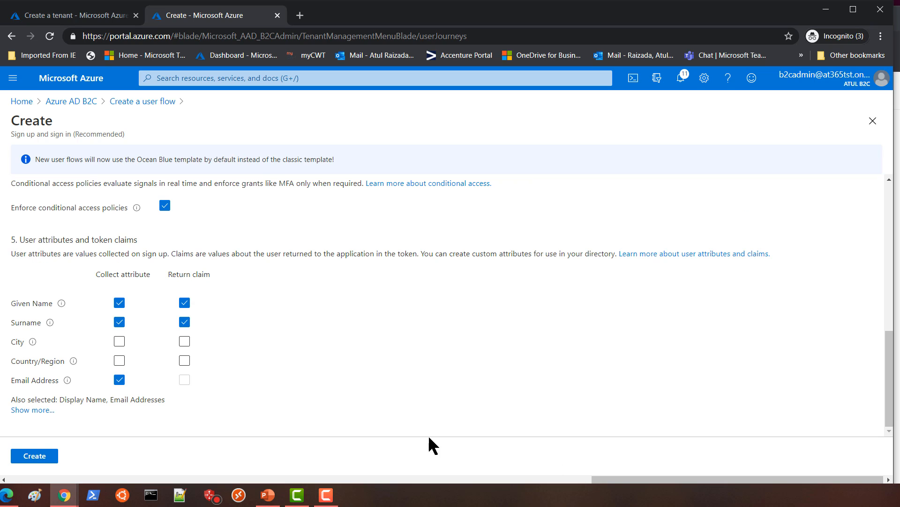
pyautogui.click(33, 456)
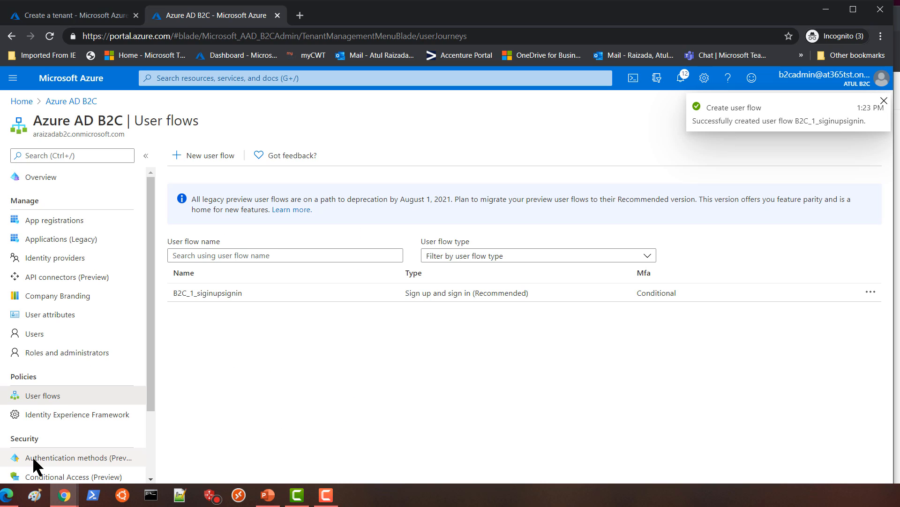
# Start a new user flow of type Profile editing, using the Recommended version
pyautogui.click(214, 157)
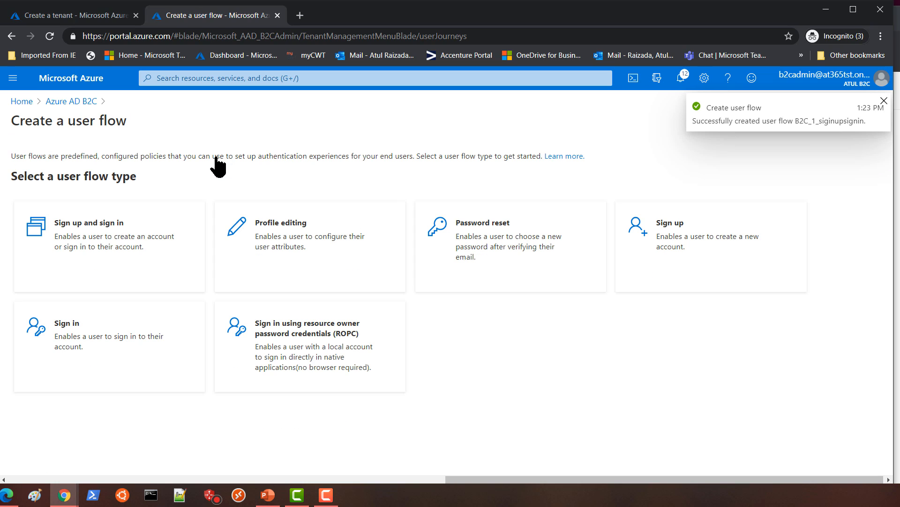
pyautogui.click(294, 242)
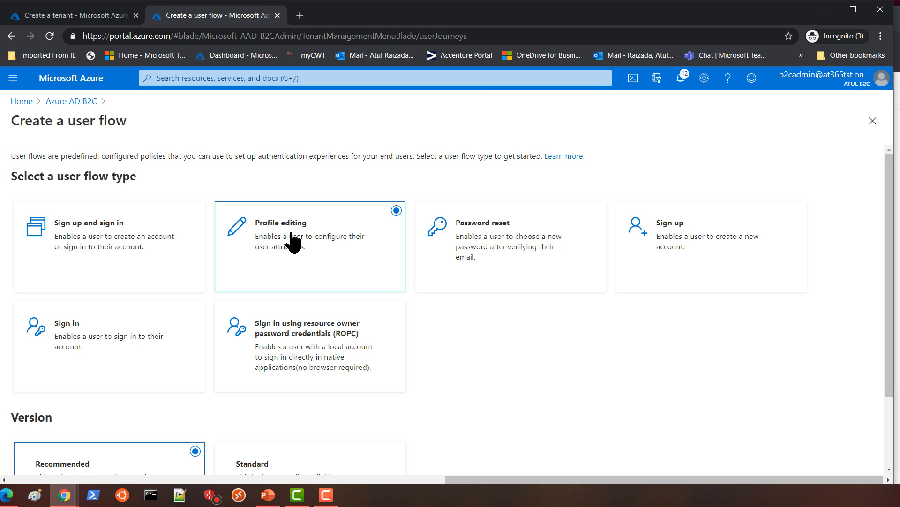
pyautogui.scroll(-2, 375, 399)
pyautogui.click(86, 401)
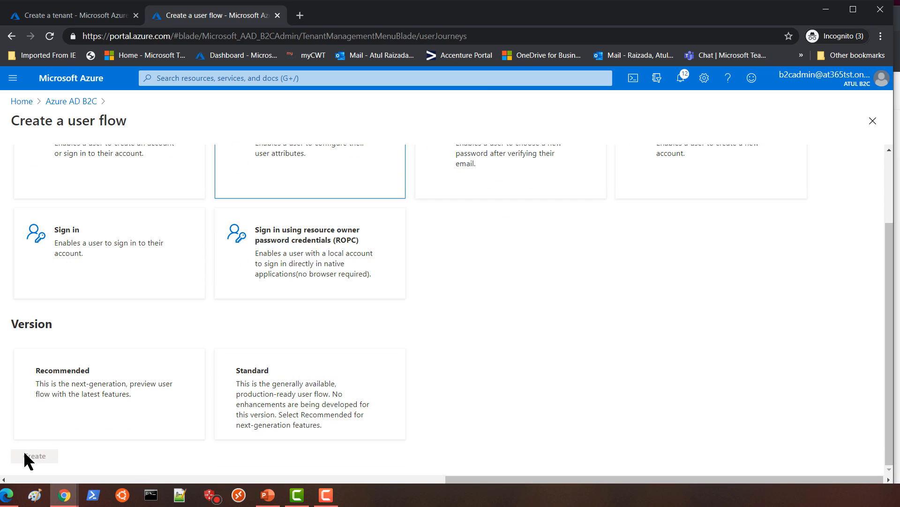
pyautogui.click(69, 412)
pyautogui.click(34, 457)
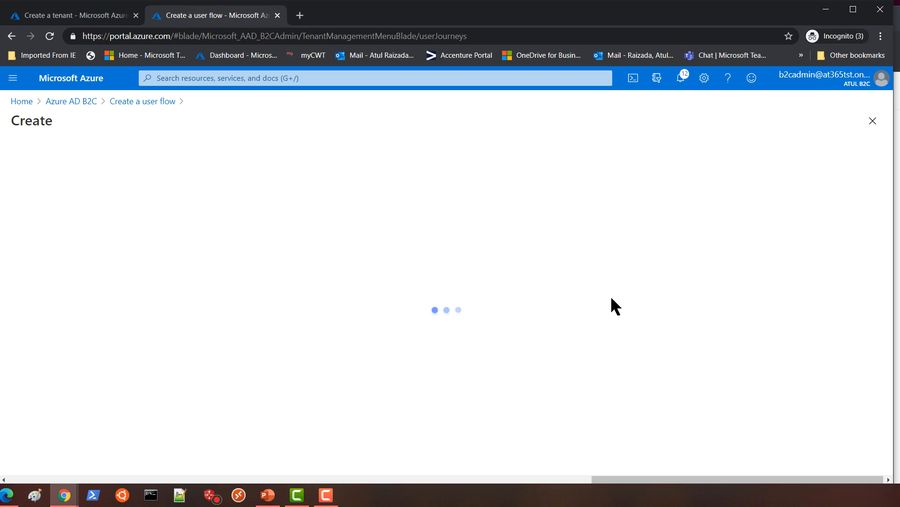
# Name the profile editing user flow PEDIT and choose Email signin as its identity provider
pyautogui.click(68, 261)
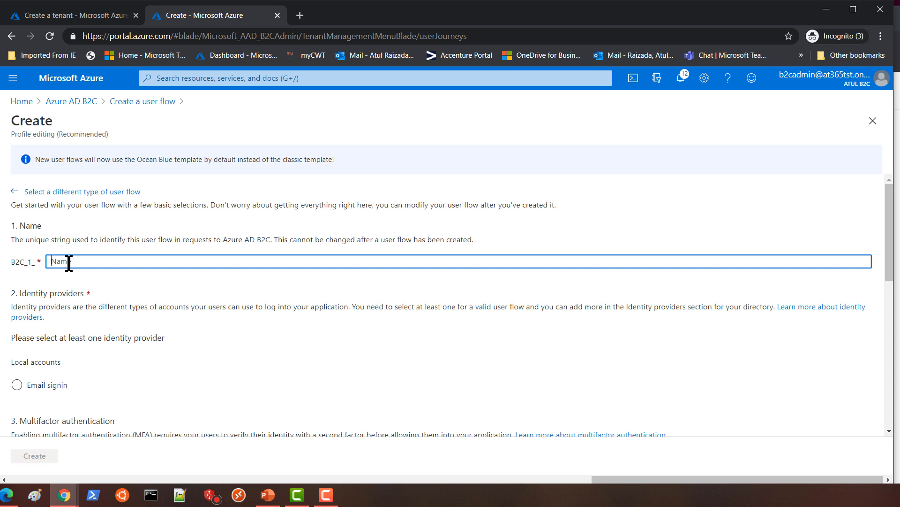
pyautogui.write('PEDIT')
pyautogui.scroll(-2, 192, 314)
pyautogui.click(23, 268)
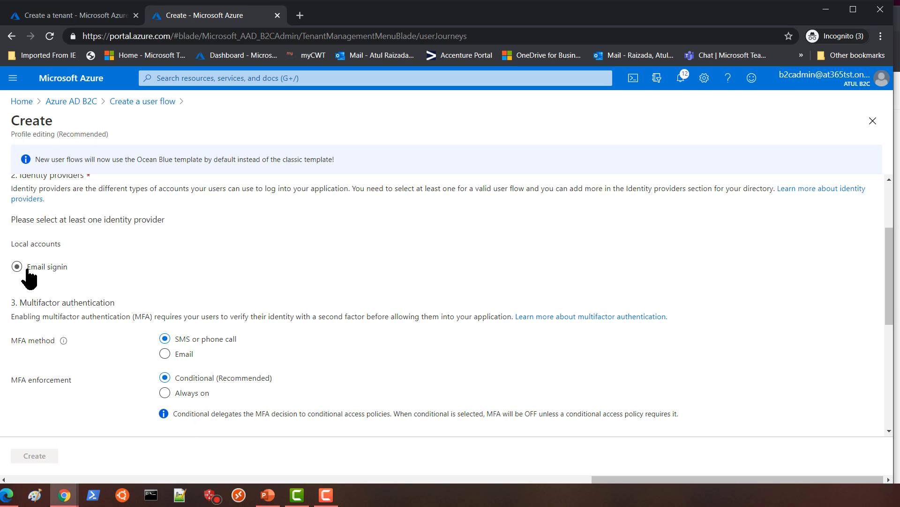
# Open the full user attributes list and collect Given Name and Surname for the profile editing flow
pyautogui.scroll(-3, 261, 271)
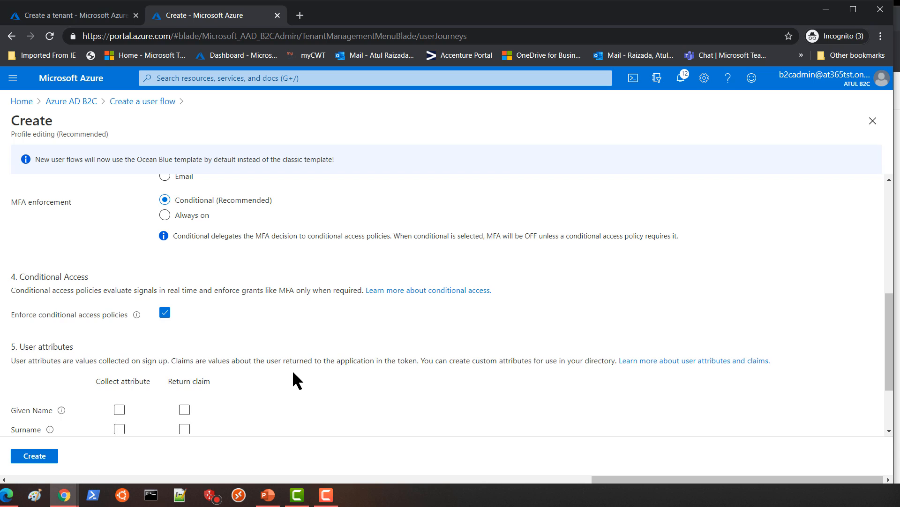
pyautogui.scroll(-2, 291, 369)
pyautogui.click(33, 410)
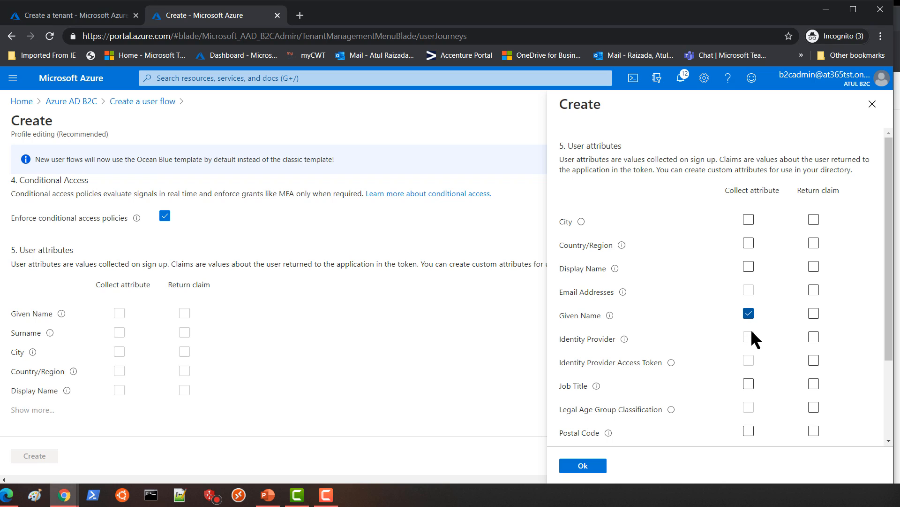
pyautogui.moveTo(886, 358); pyautogui.dragTo(815, 388)
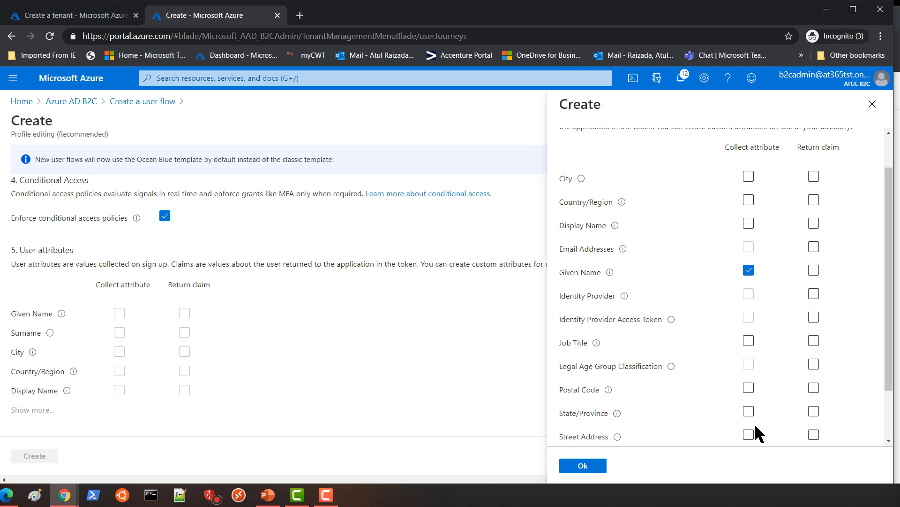
pyautogui.moveTo(891, 388); pyautogui.dragTo(886, 408)
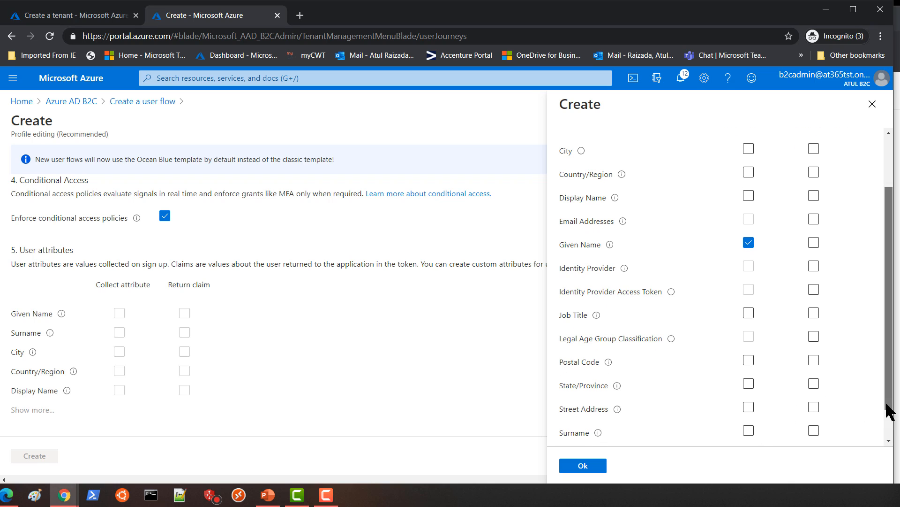
pyautogui.click(749, 407)
pyautogui.click(749, 431)
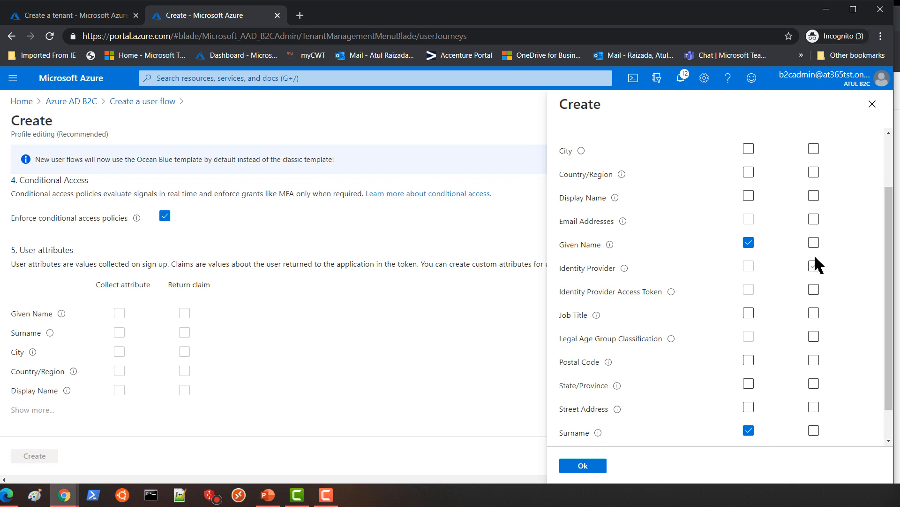
# Return Given Name, Surname and Email Addresses as claims, and create the profile editing user flow
pyautogui.click(814, 243)
pyautogui.click(814, 430)
pyautogui.click(814, 219)
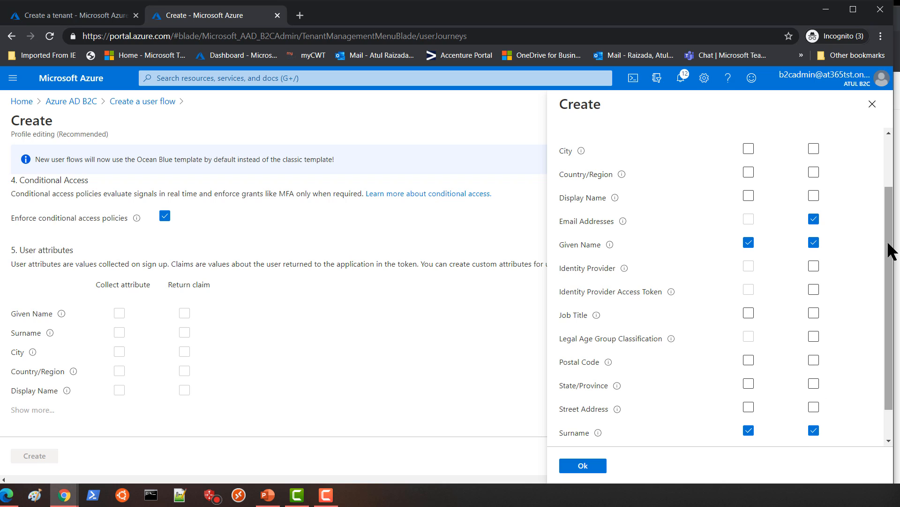
pyautogui.moveTo(887, 249); pyautogui.dragTo(887, 306)
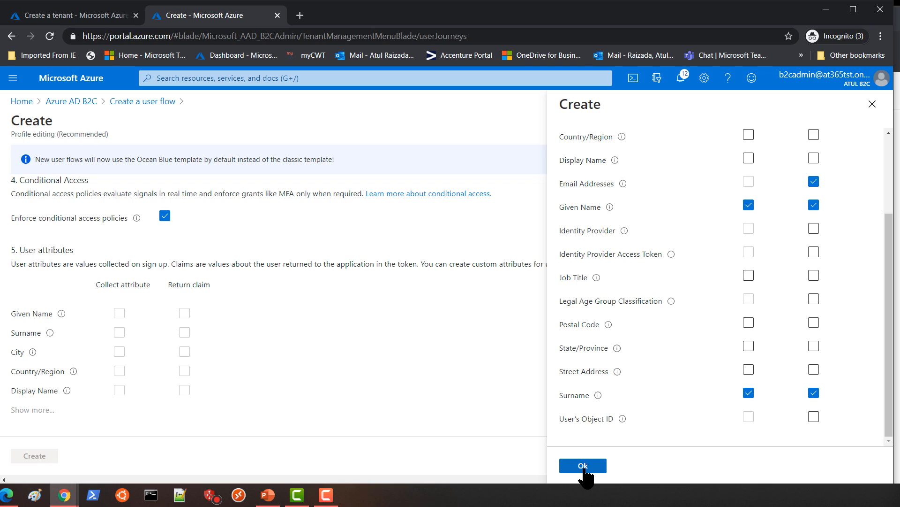
pyautogui.click(583, 467)
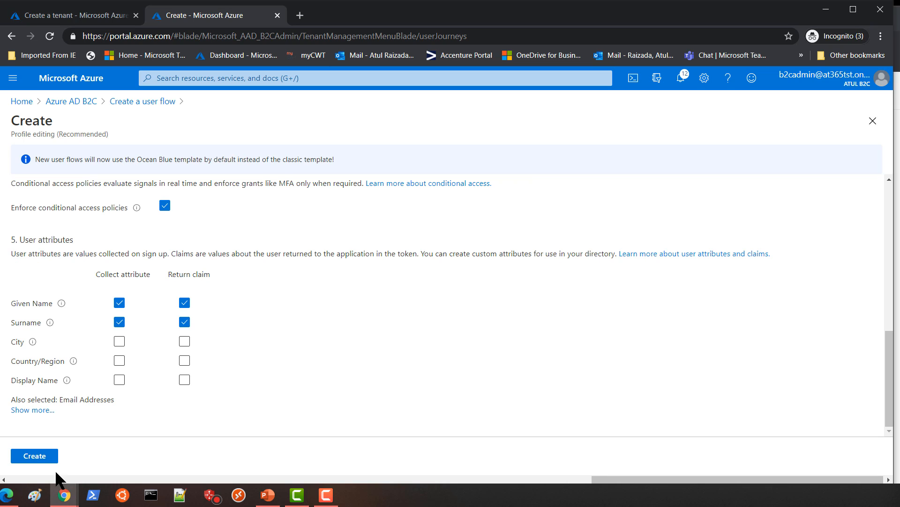
pyautogui.click(37, 457)
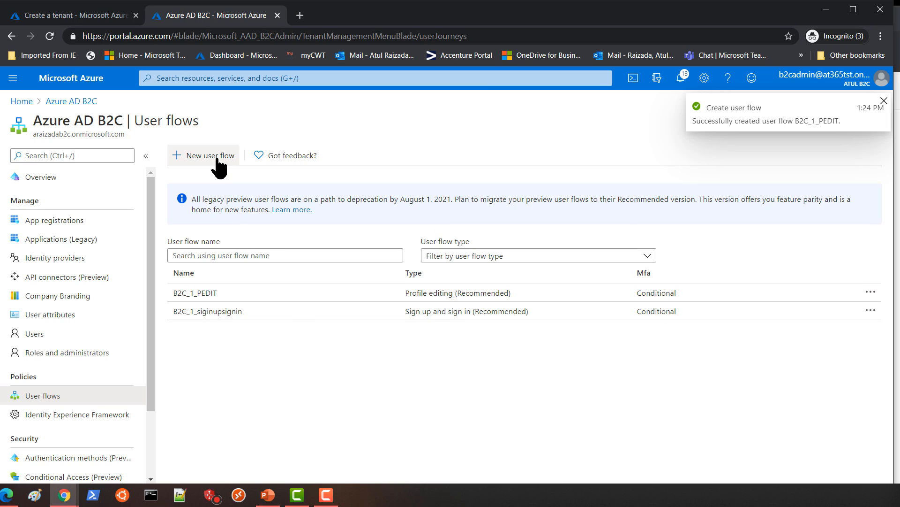
# Start a new user flow of type Password reset, using the Recommended version
pyautogui.click(218, 165)
pyautogui.click(471, 243)
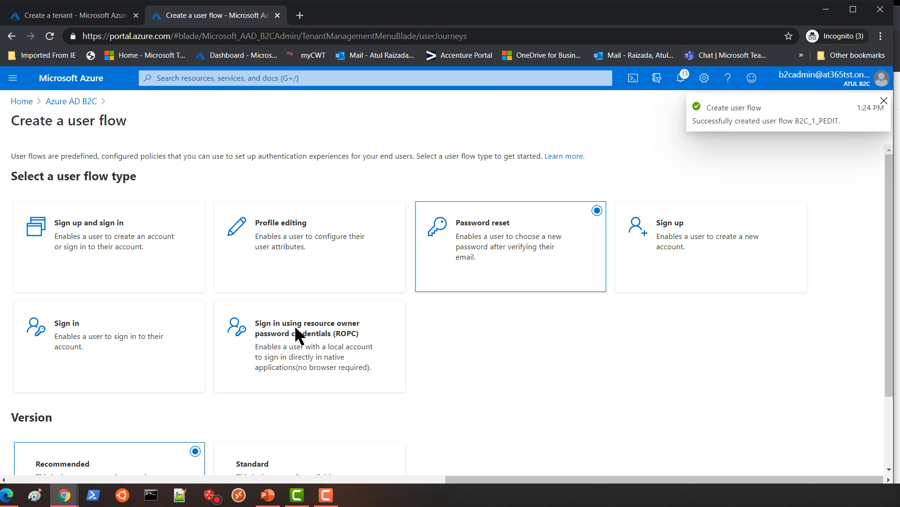
pyautogui.scroll(-2, 502, 416)
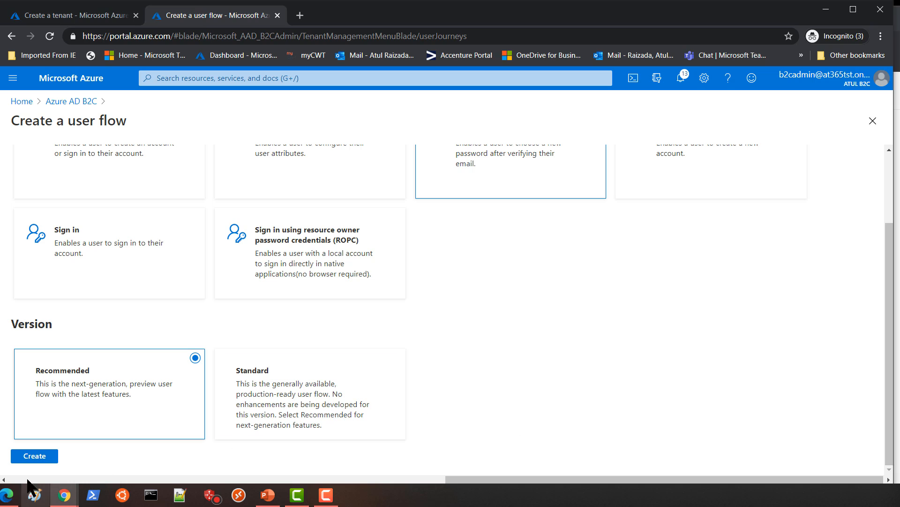
pyautogui.click(33, 456)
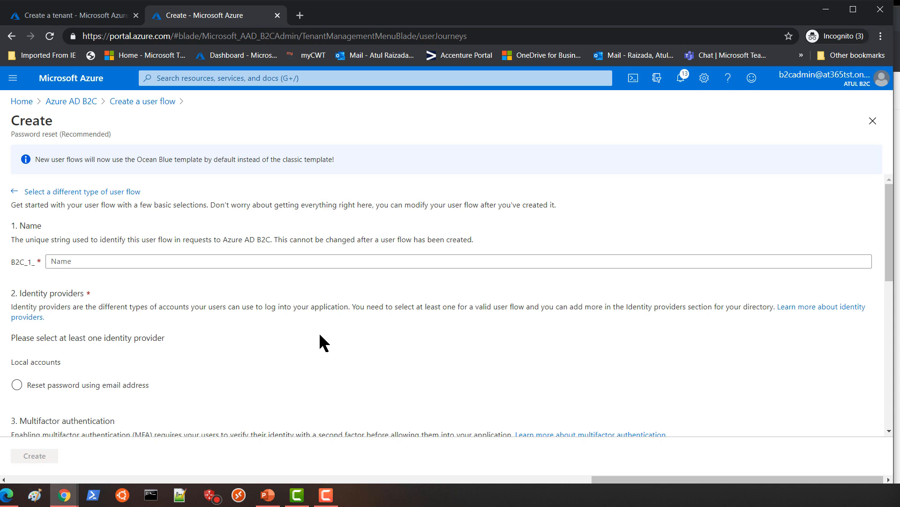
# Name the password reset user flow spr and choose Reset password using email address as its identity provider
pyautogui.click(128, 261)
pyautogui.write('spr')
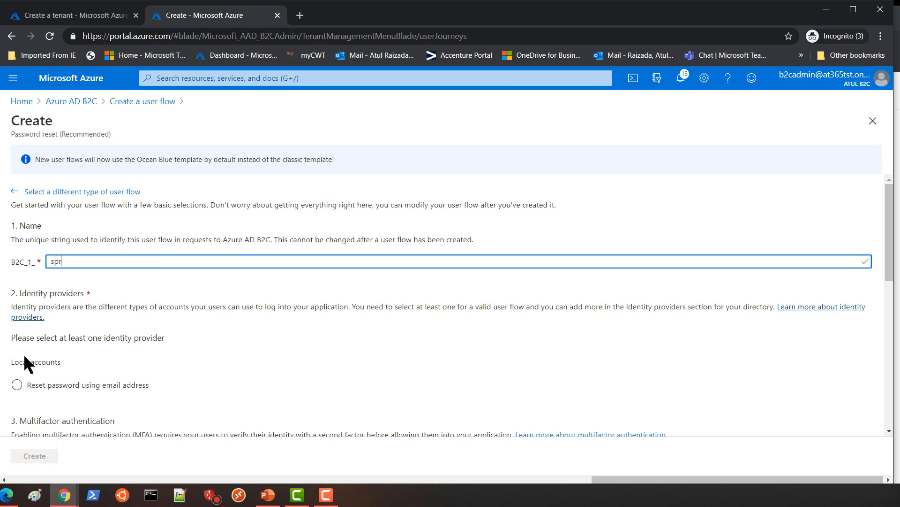
pyautogui.click(16, 384)
# Return Given Name and Surname as application claims, and create the password reset user flow
pyautogui.scroll(-4, 191, 348)
pyautogui.scroll(-4, 211, 368)
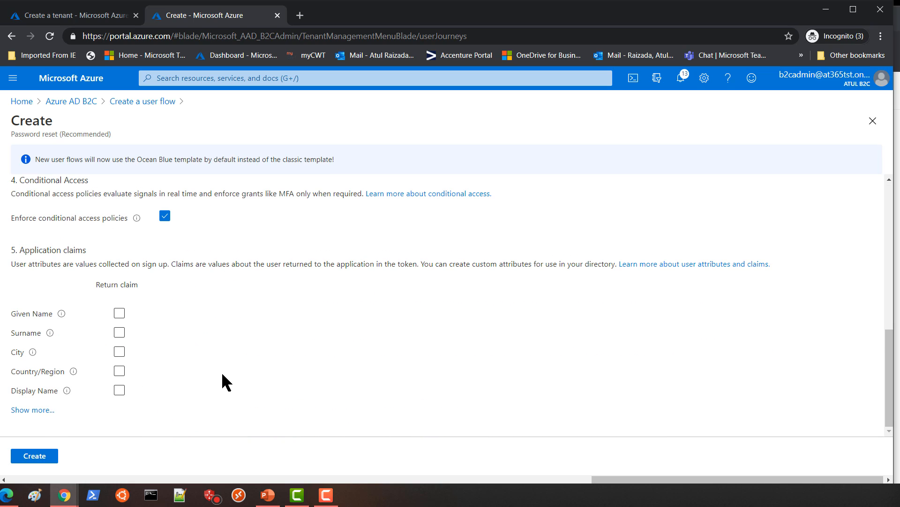
pyautogui.scroll(2, 225, 366)
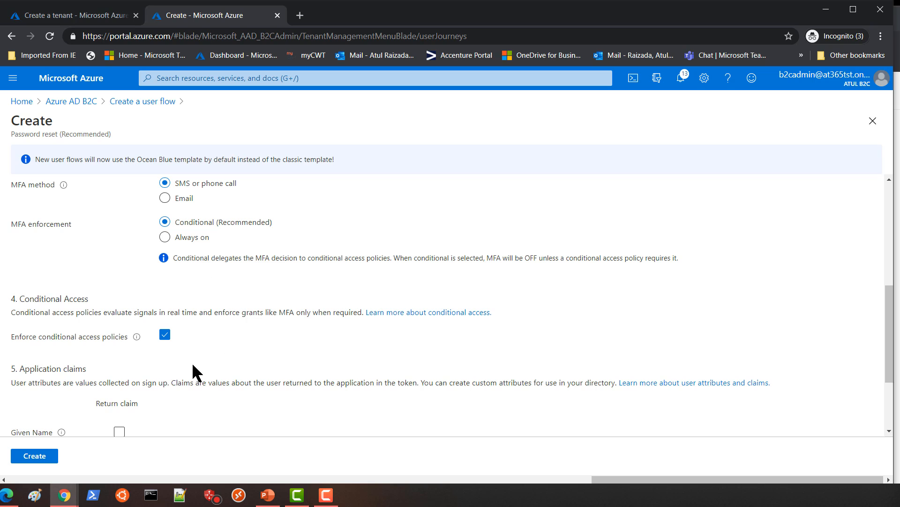
pyautogui.scroll(-3, 221, 382)
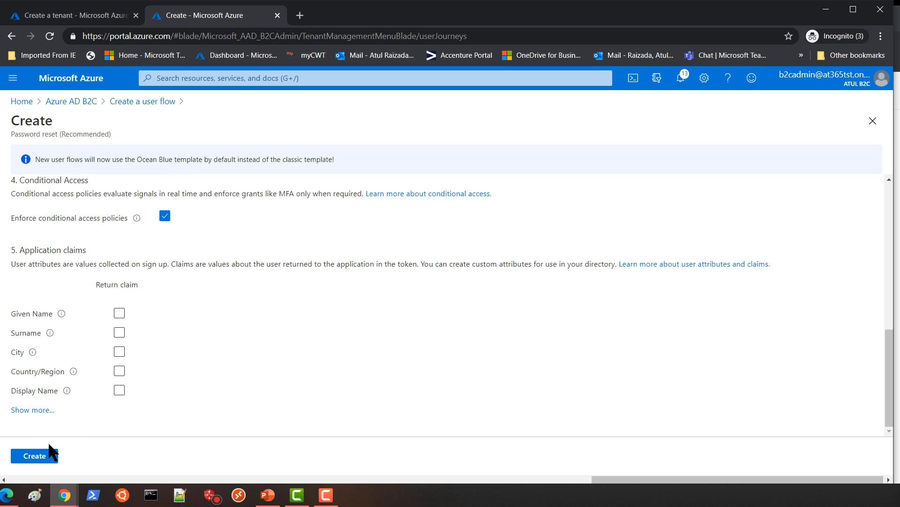
pyautogui.click(118, 314)
pyautogui.click(119, 333)
pyautogui.click(46, 409)
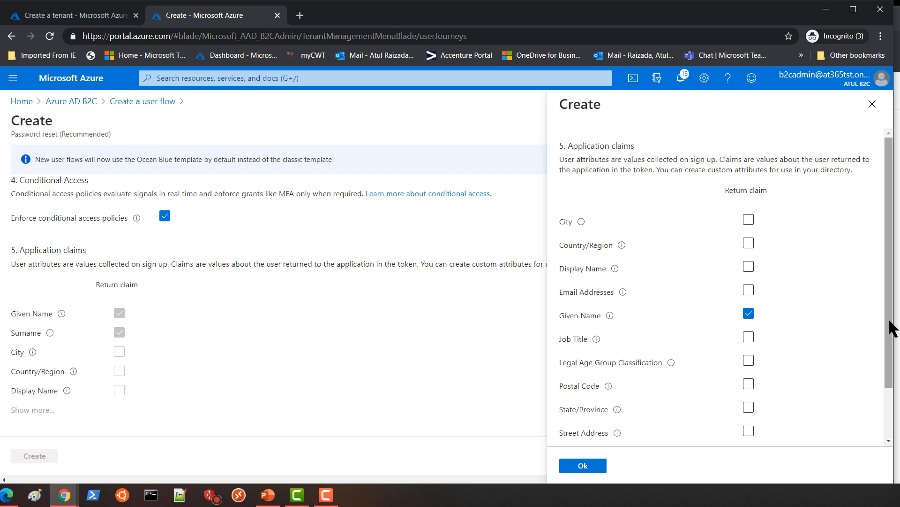
pyautogui.moveTo(891, 331); pyautogui.dragTo(899, 390)
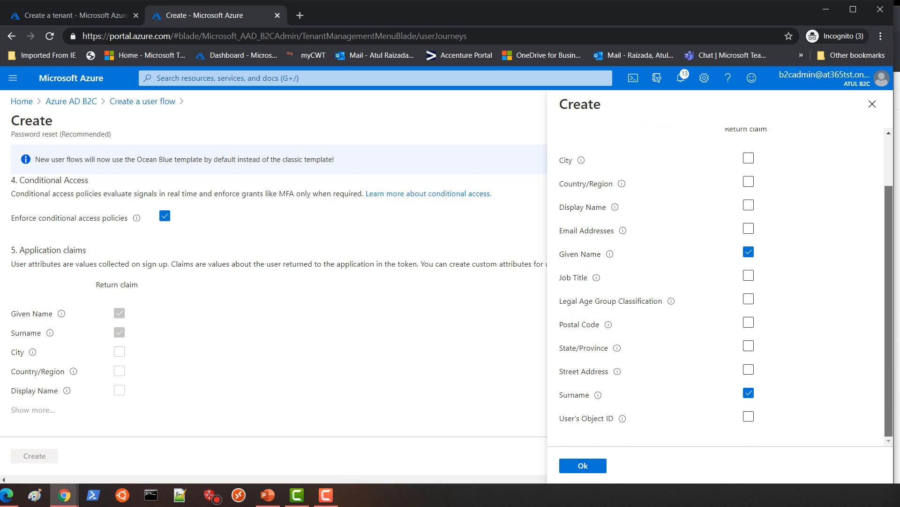
pyautogui.click(594, 467)
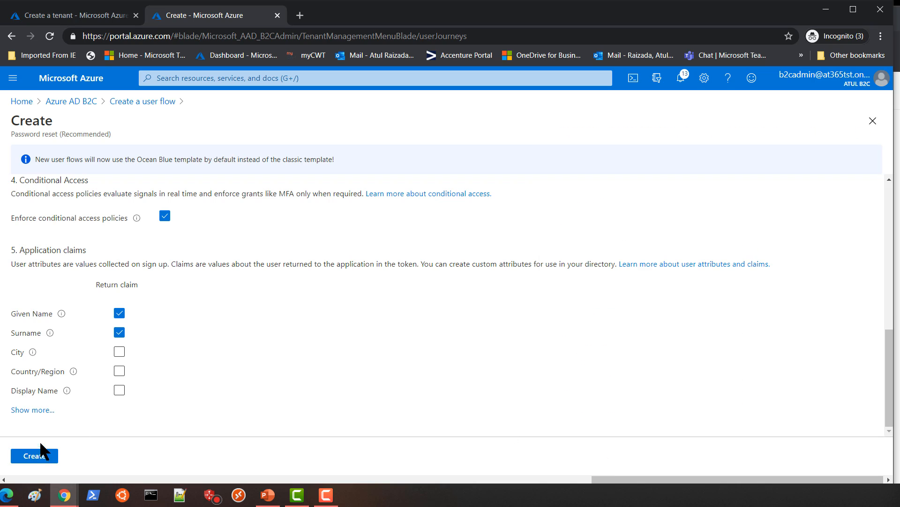
pyautogui.click(41, 457)
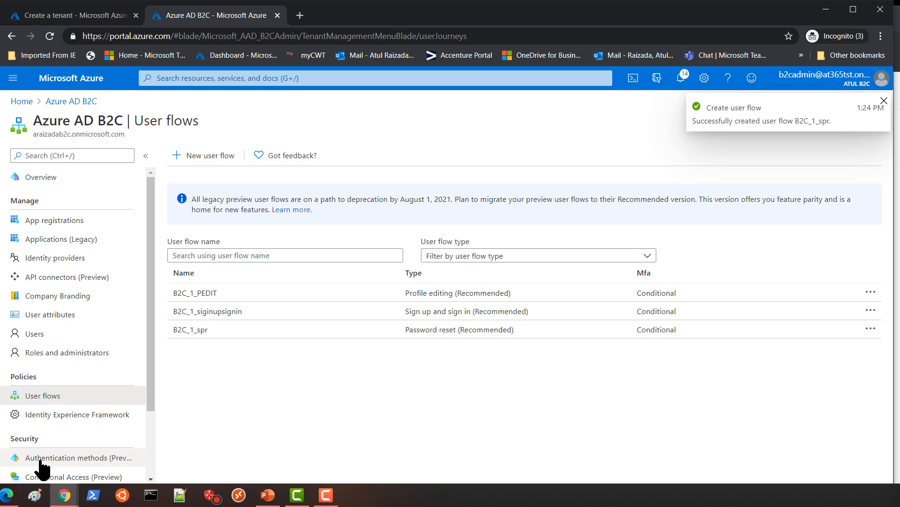
# Examine the B2C_1_siginupsignin user flow's overview and its properties for multifactor authentication, token lifetime, token compatibility, session behavior and password complexity
pyautogui.click(220, 321)
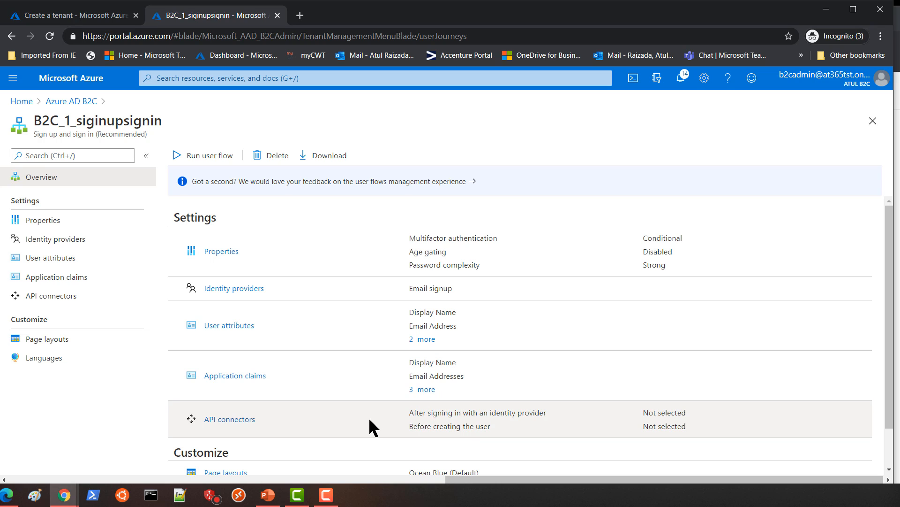
pyautogui.scroll(-2, 362, 427)
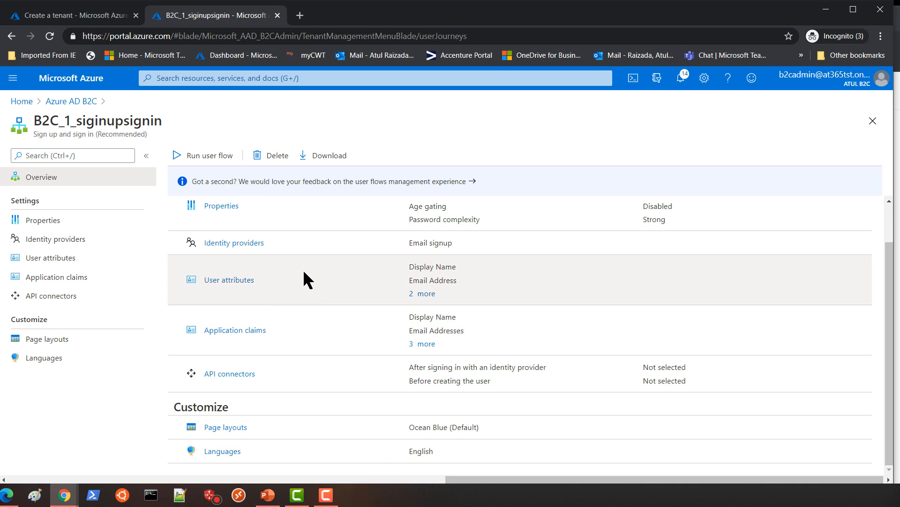
pyautogui.click(227, 208)
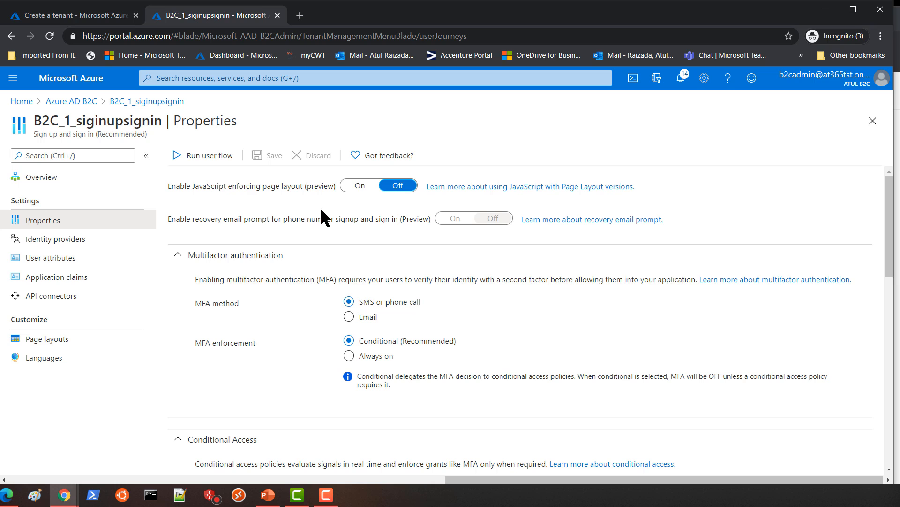
pyautogui.scroll(-4, 309, 311)
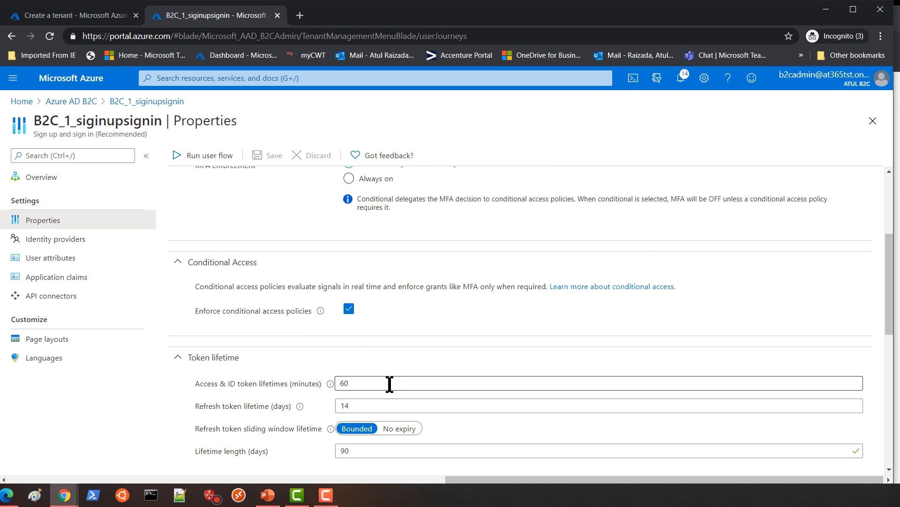
pyautogui.click(360, 383)
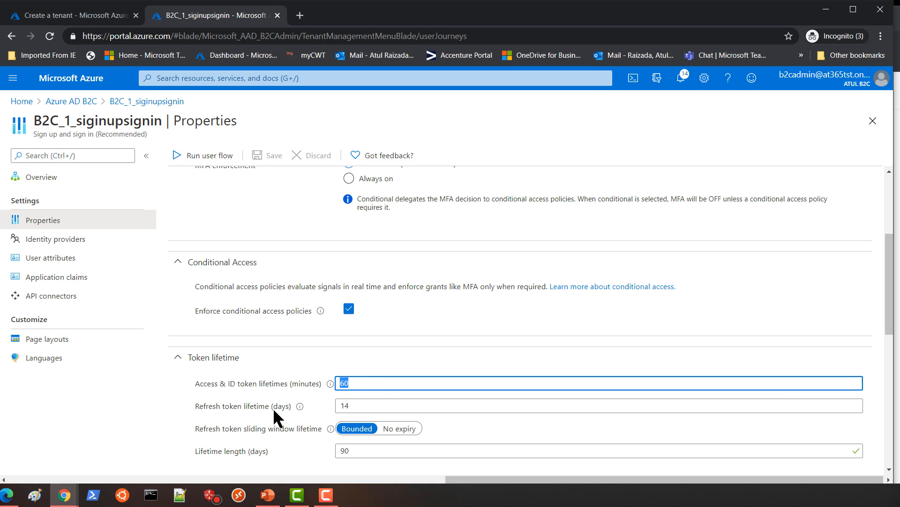
pyautogui.click(362, 406)
pyautogui.moveTo(361, 407); pyautogui.dragTo(332, 408)
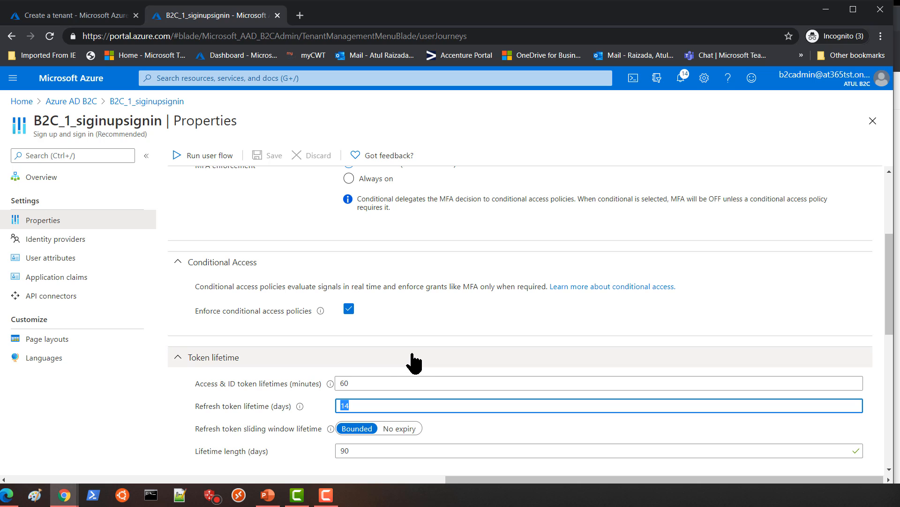
pyautogui.scroll(-1, 351, 428)
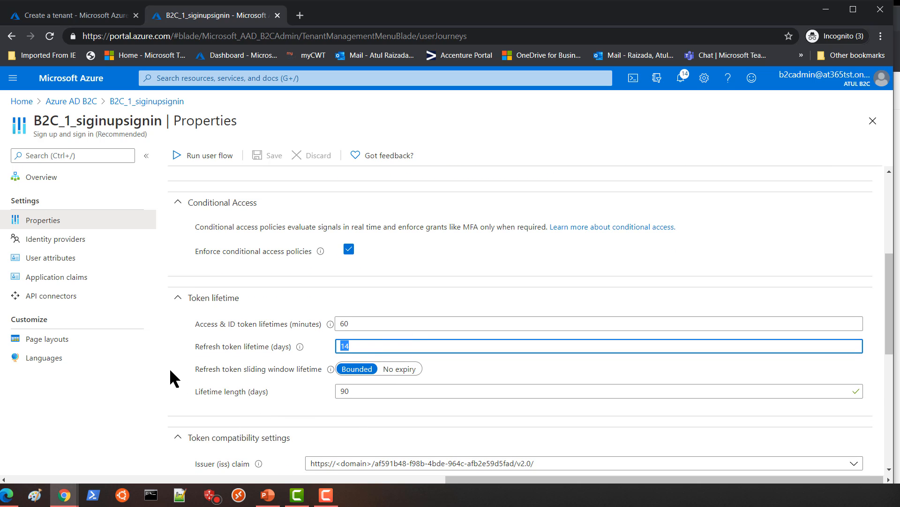
pyautogui.scroll(-2, 173, 374)
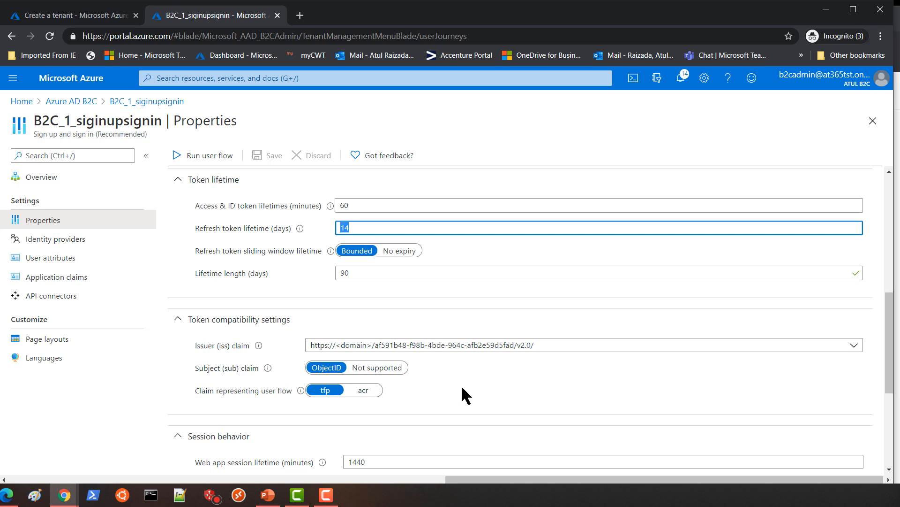
pyautogui.scroll(-1, 465, 395)
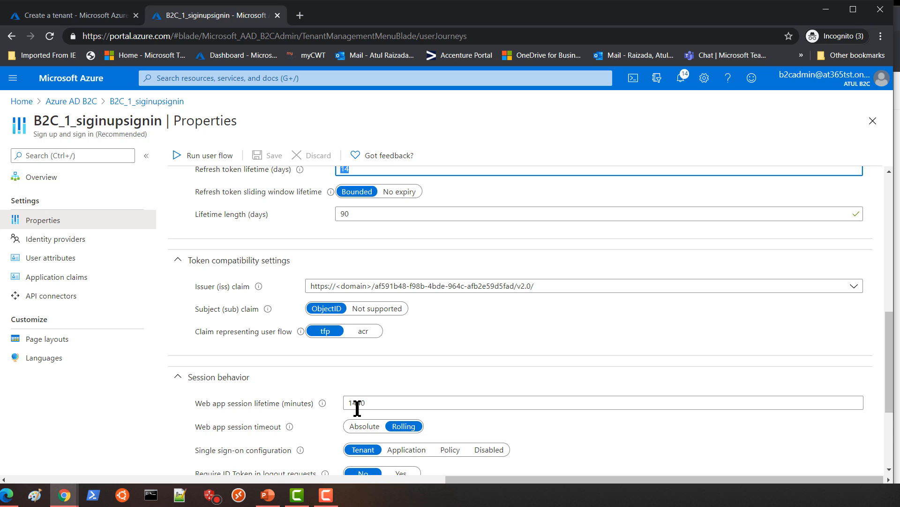
pyautogui.scroll(-2, 359, 426)
pyautogui.scroll(-1, 324, 412)
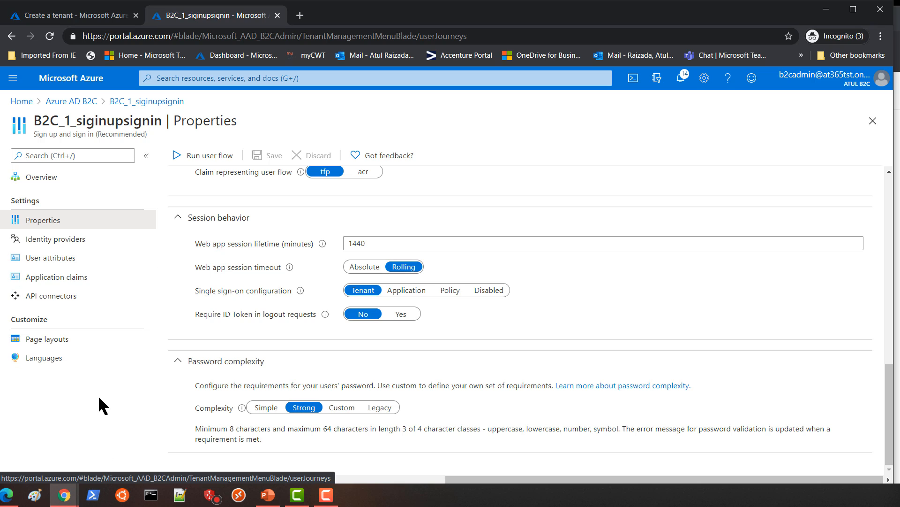
pyautogui.click(203, 156)
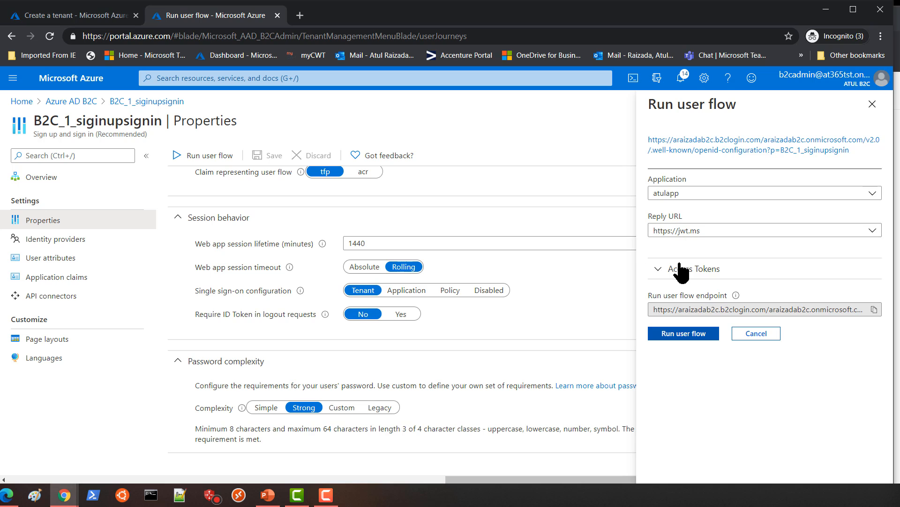
pyautogui.click(675, 334)
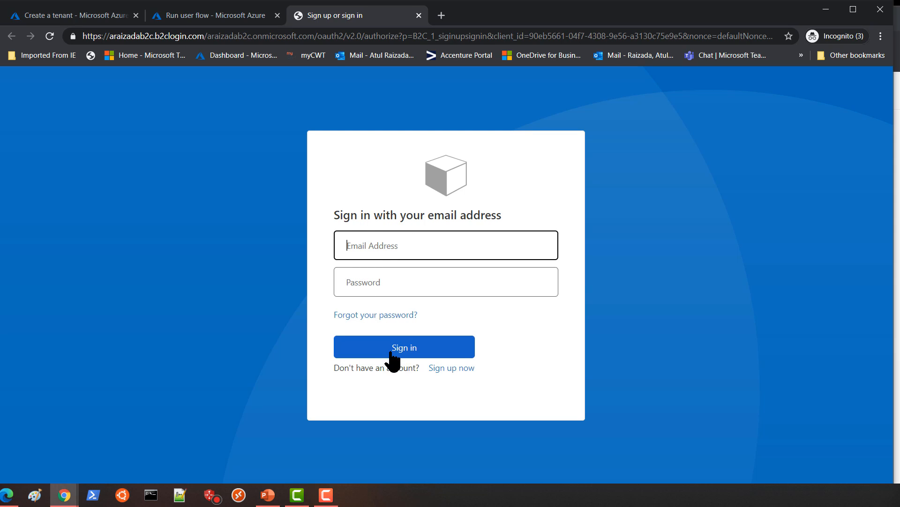
pyautogui.click(452, 372)
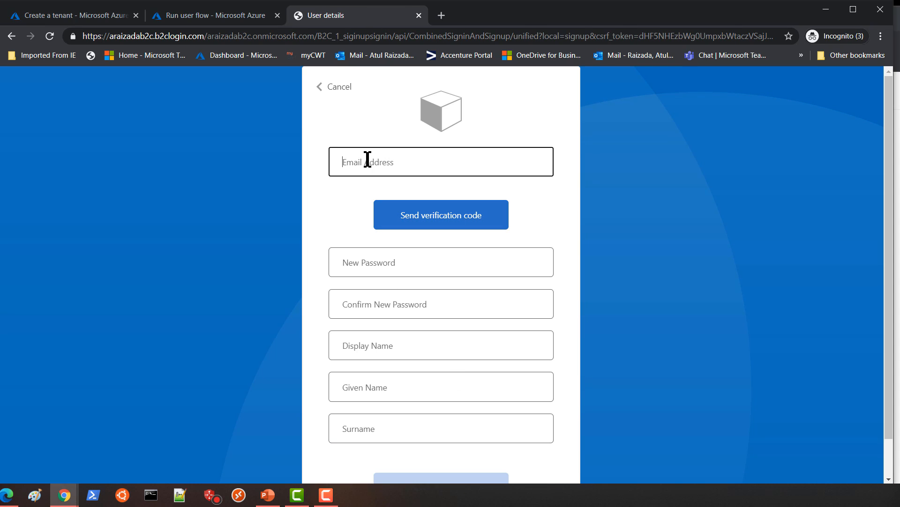
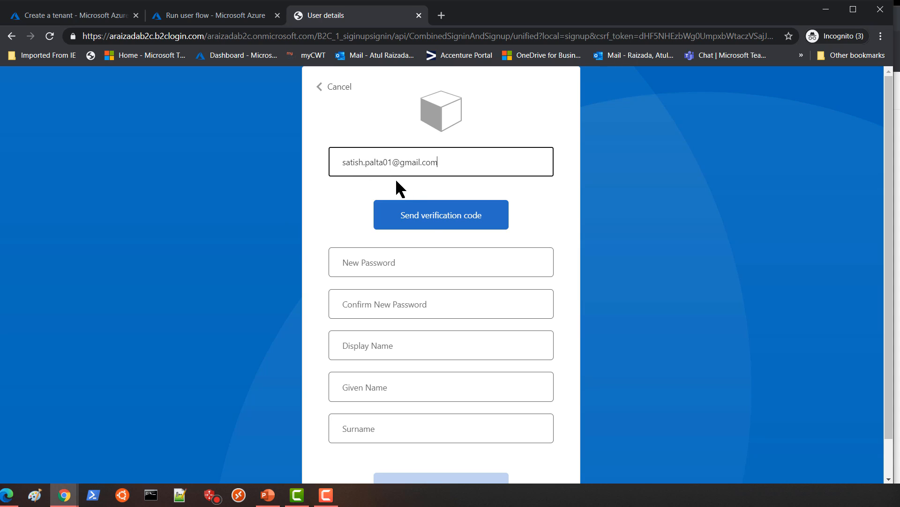
# Enter the new account's email address in the sign-up form and request a verification code
pyautogui.click(430, 228)
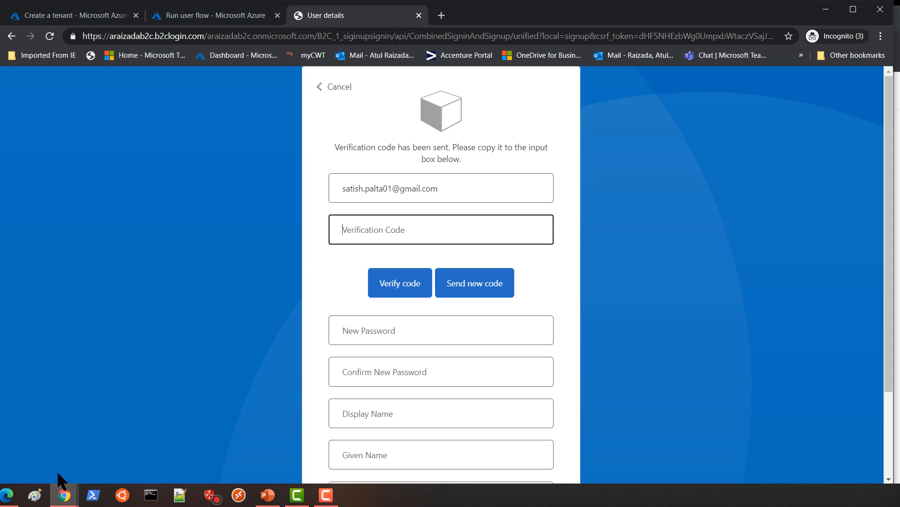
# Switch to the Gmail inbox and open the ATUL B2C account email verification code message
pyautogui.moveTo(64, 498)
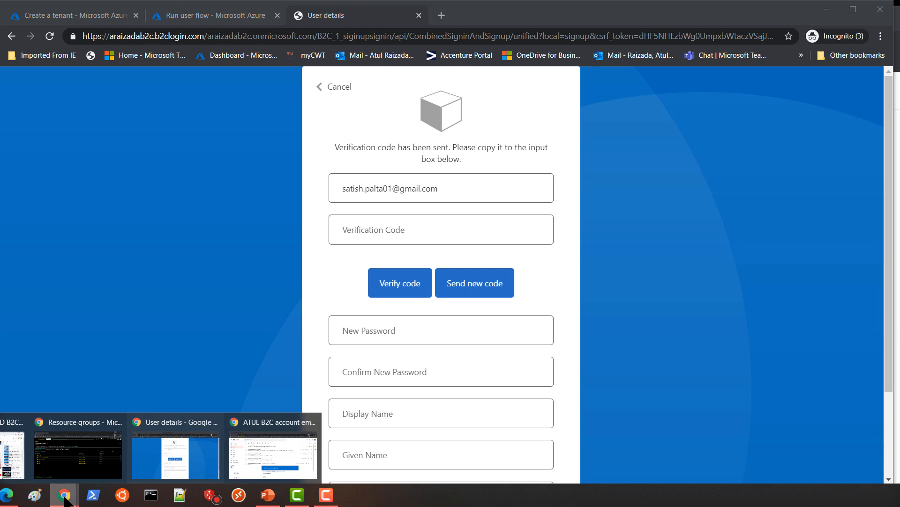
pyautogui.click(278, 454)
pyautogui.click(59, 170)
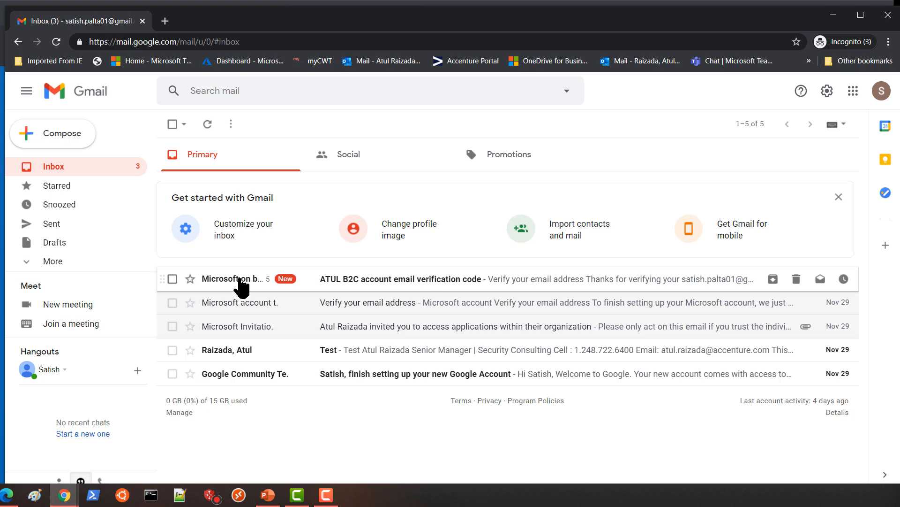
pyautogui.moveTo(240, 282)
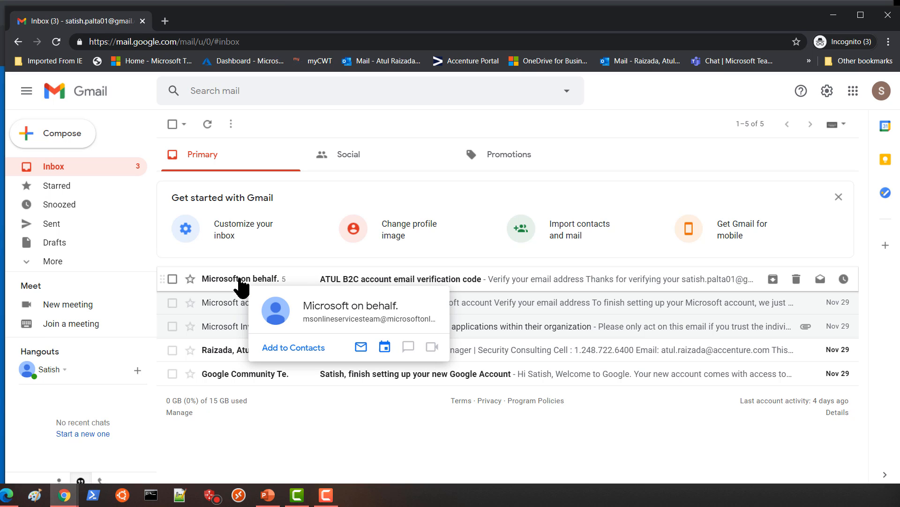
pyautogui.click(241, 281)
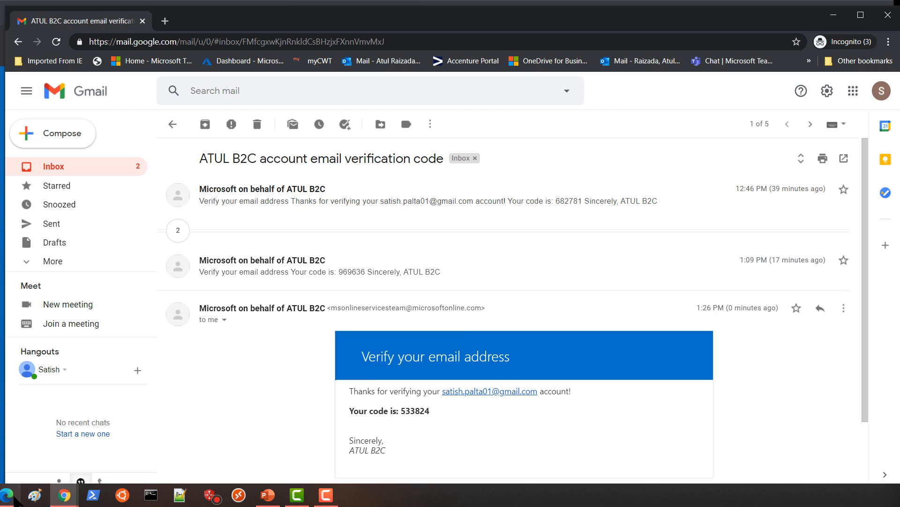
# Return to the sign-up form, enter the emailed verification code and verify it
pyautogui.moveTo(65, 496)
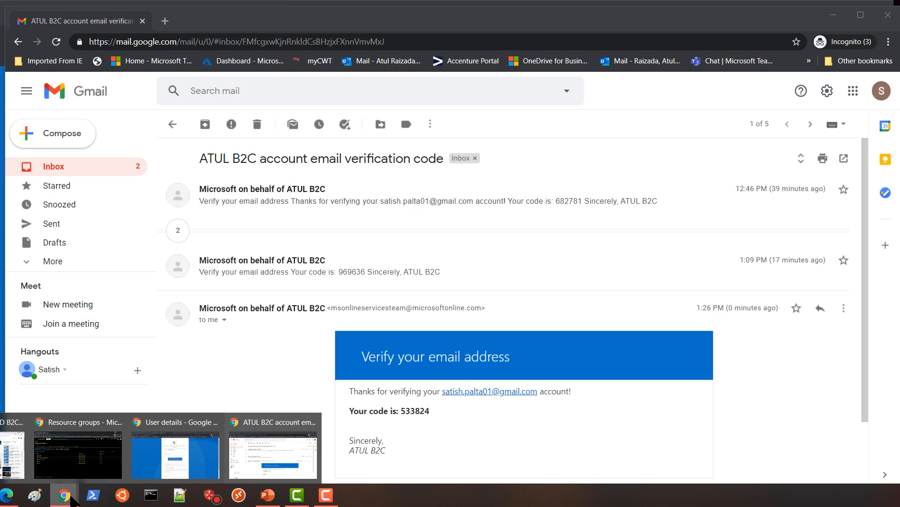
pyautogui.click(176, 448)
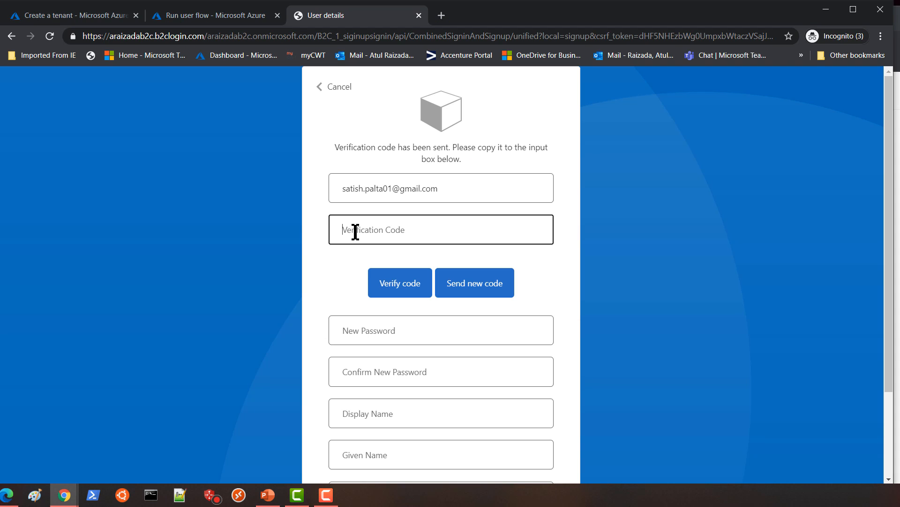
pyautogui.click(405, 294)
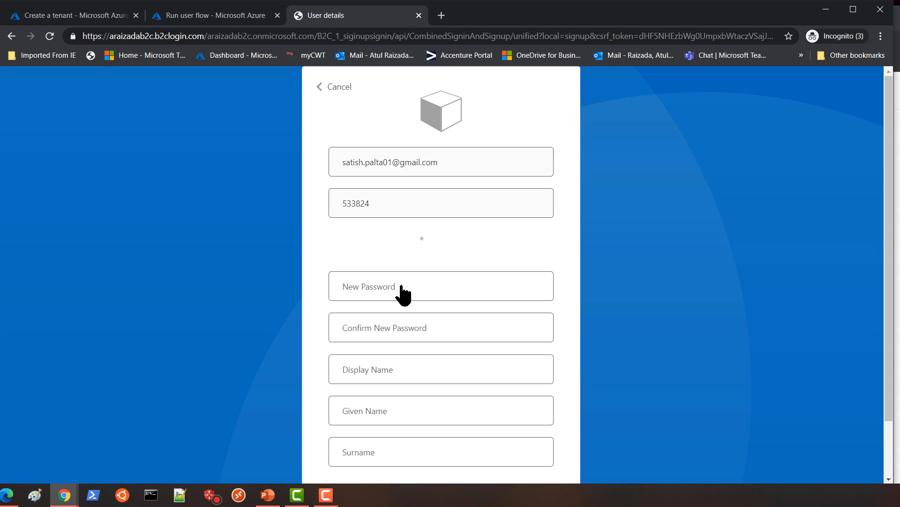
# Enter the account password in both the new password and confirm password fields of the sign-up form
pyautogui.click(382, 284)
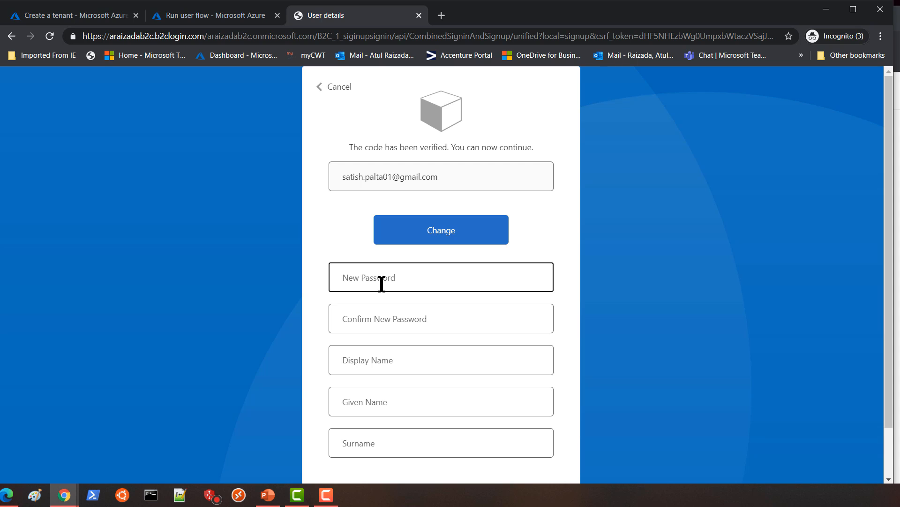
pyautogui.click(374, 322)
pyautogui.write('P')
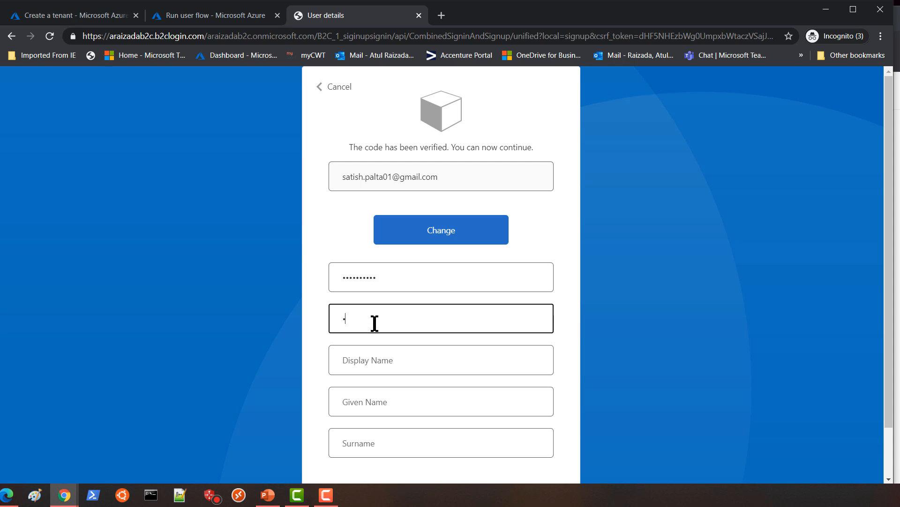
pyautogui.write('••••••••')
# Fill in the new account's display name, given name and surname, and create the account
pyautogui.click(355, 360)
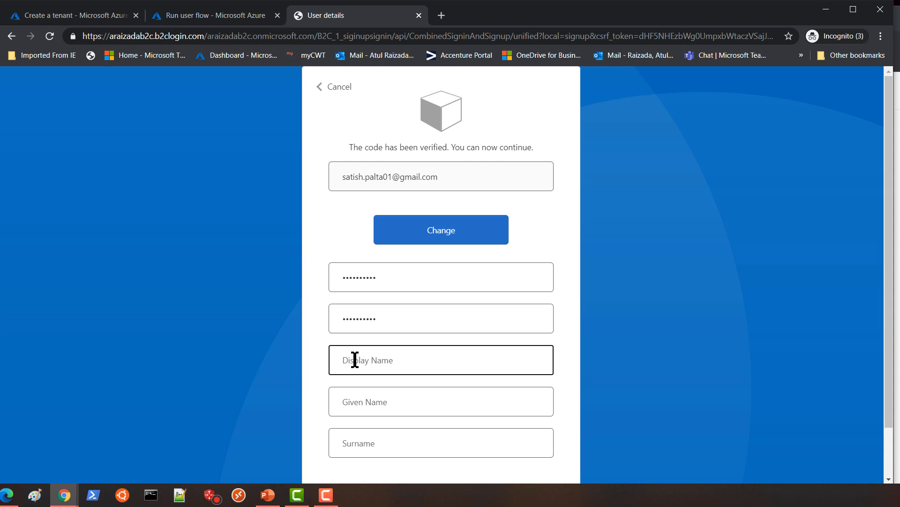
pyautogui.click(355, 398)
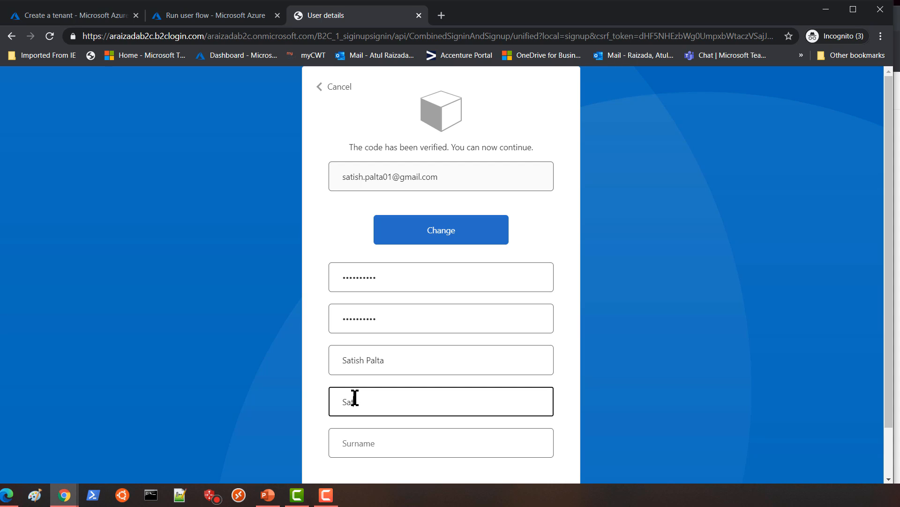
pyautogui.click(361, 442)
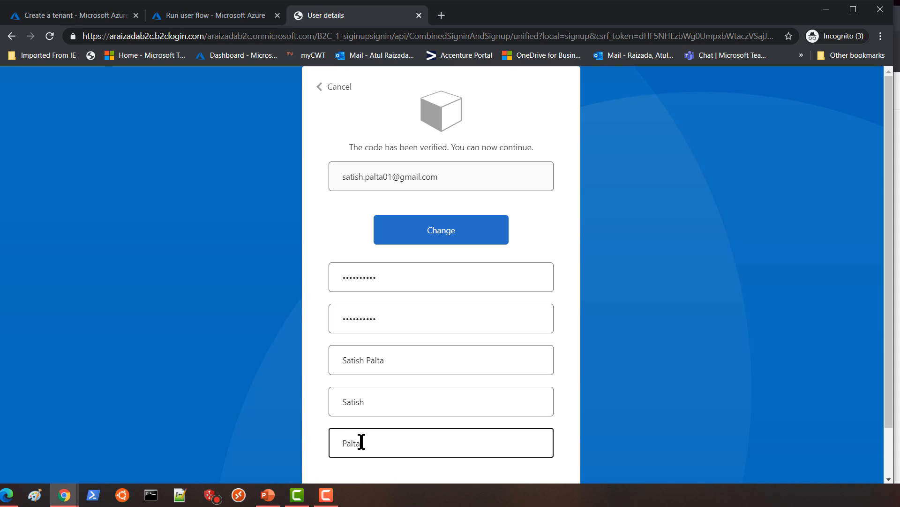
pyautogui.scroll(-1, 364, 446)
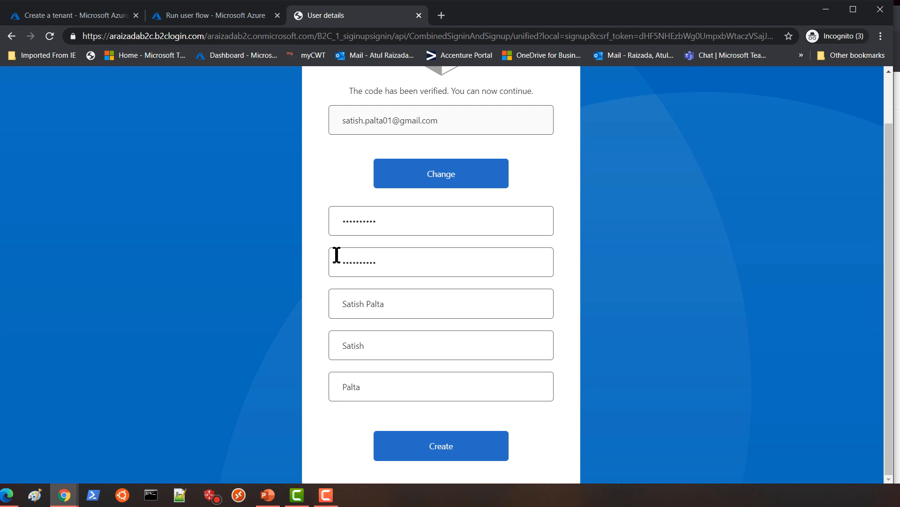
pyautogui.click(425, 455)
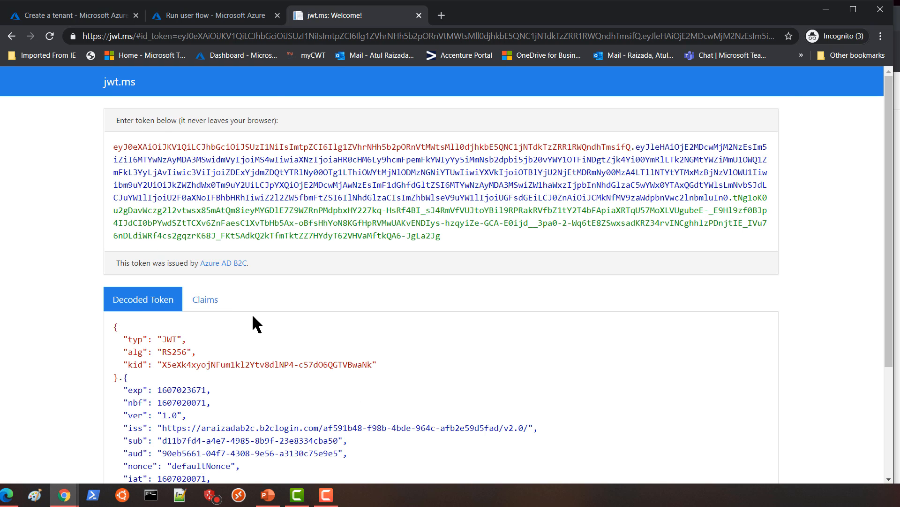
# Examine the name, email and user flow claims in the decoded sign-up token, and close the jwt.ms page
pyautogui.scroll(-3, 253, 319)
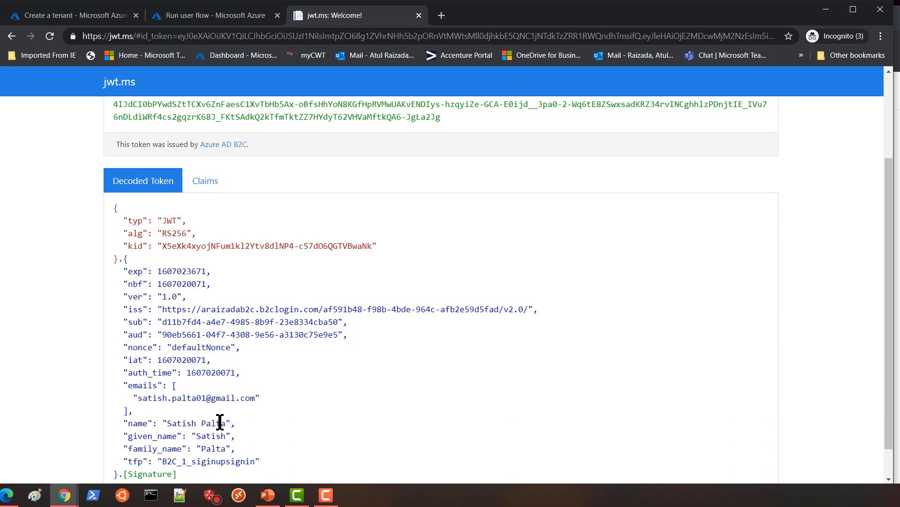
pyautogui.moveTo(227, 422); pyautogui.dragTo(169, 422)
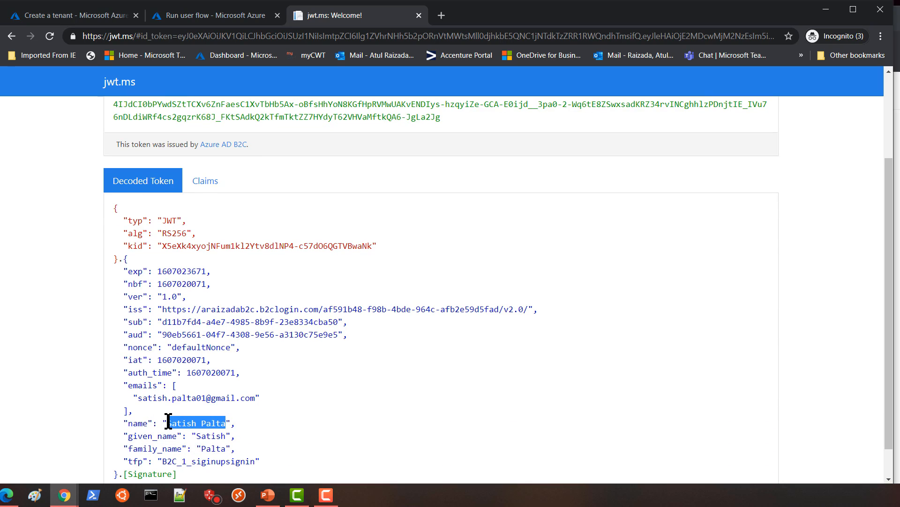
pyautogui.moveTo(227, 436); pyautogui.dragTo(191, 435)
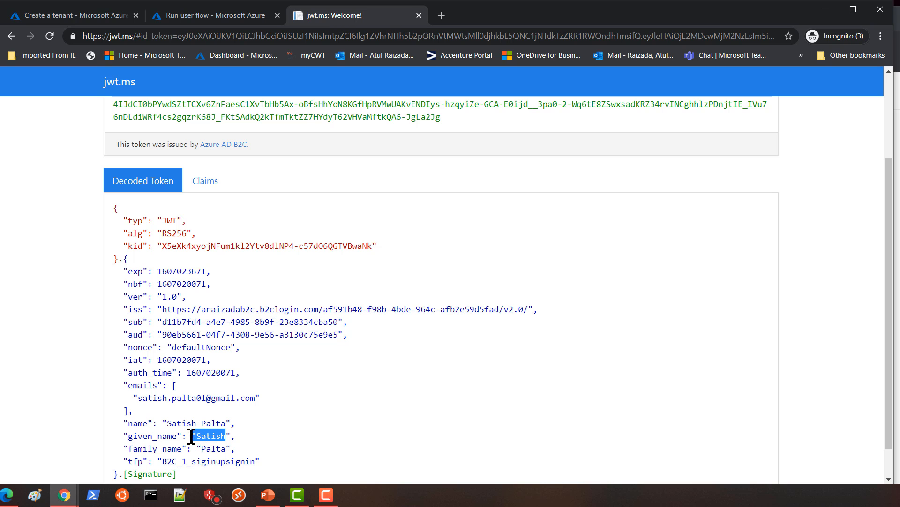
pyautogui.scroll(-1, 347, 397)
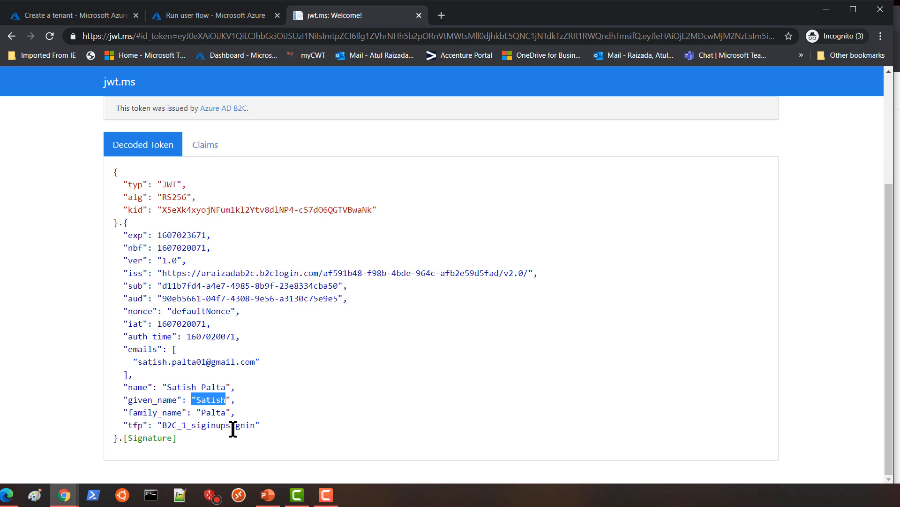
pyautogui.scroll(3, 233, 427)
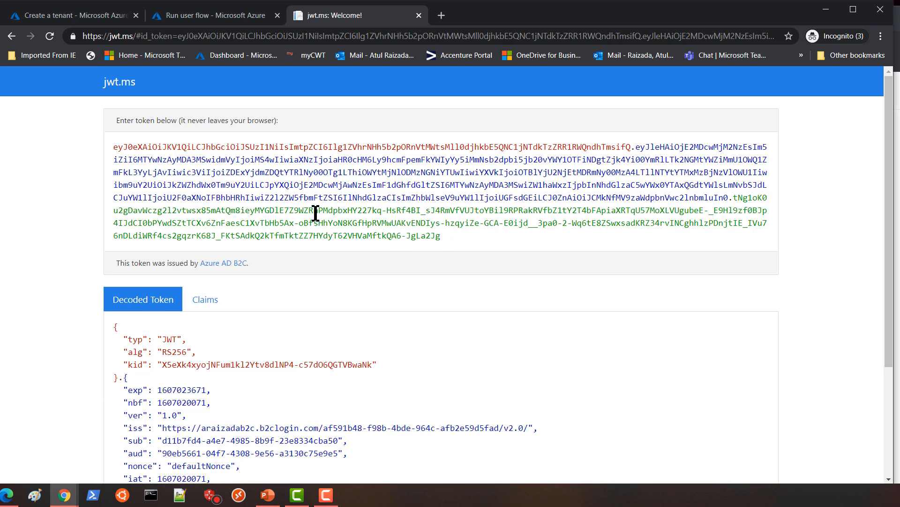
pyautogui.click(419, 16)
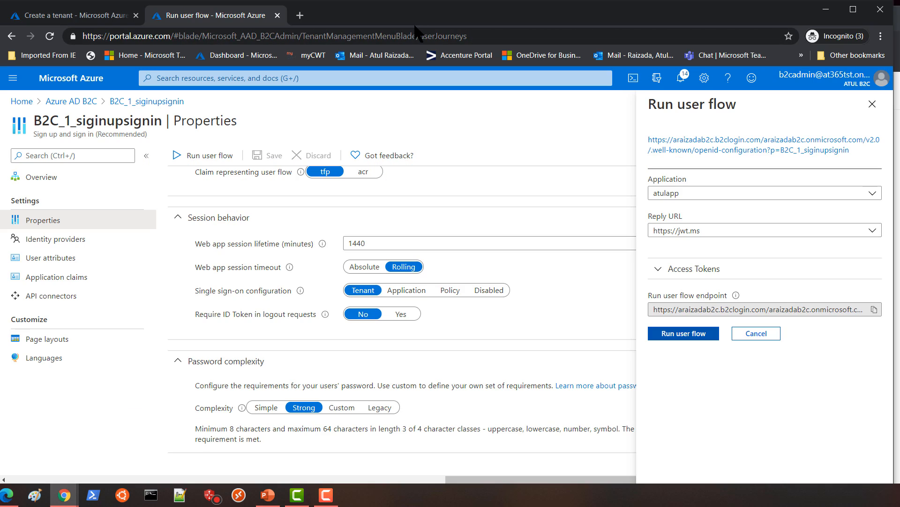
# Leave the run settings, open the B2C tenant's list of all users and select the newly registered user
pyautogui.click(873, 103)
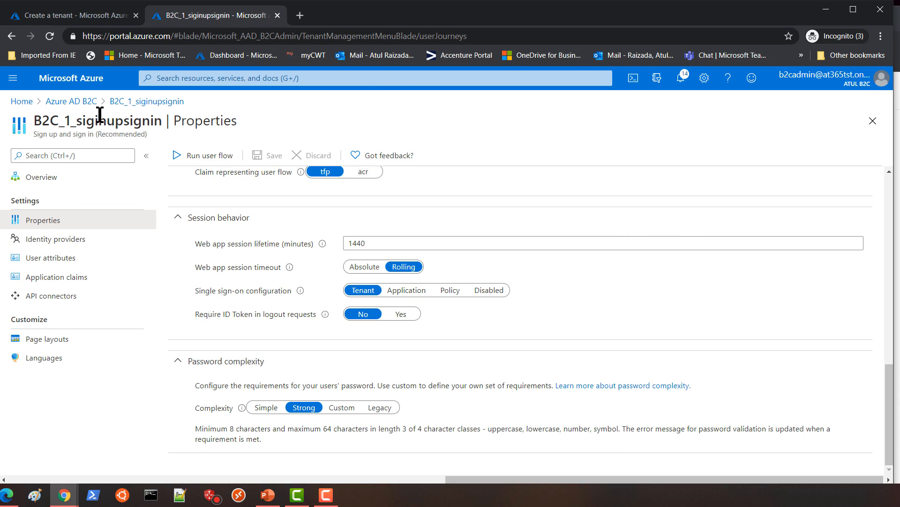
pyautogui.click(78, 104)
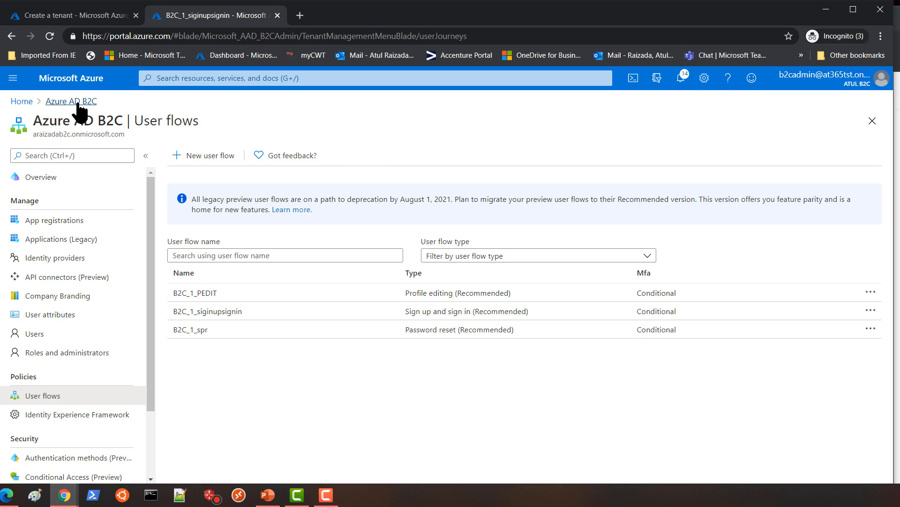
pyautogui.click(33, 334)
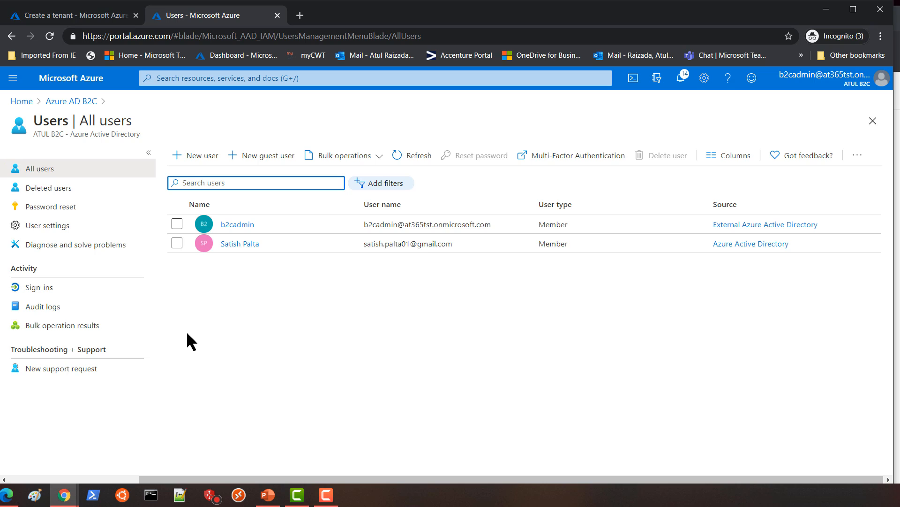
pyautogui.click(177, 243)
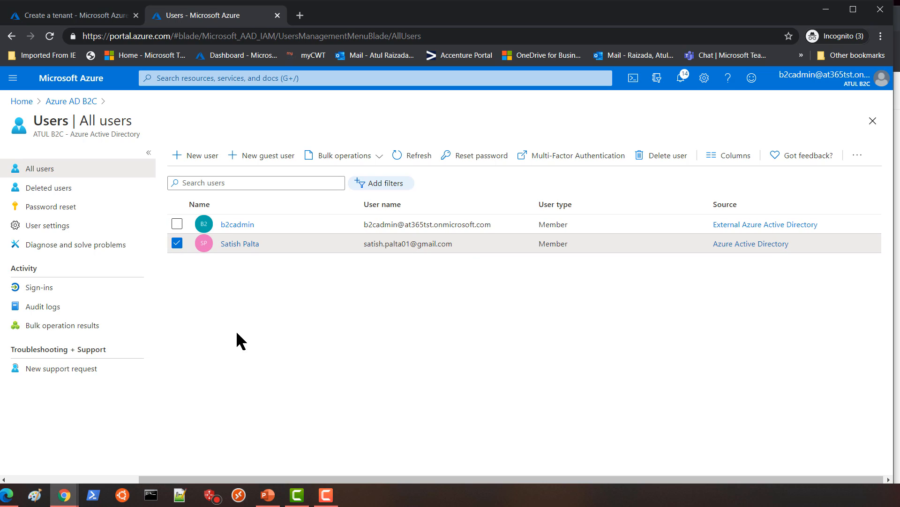
pyautogui.click(71, 101)
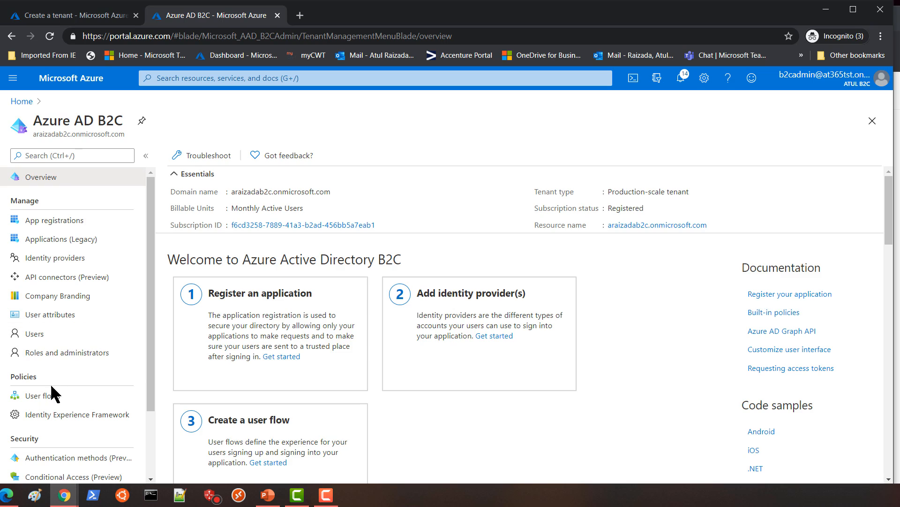
pyautogui.click(47, 396)
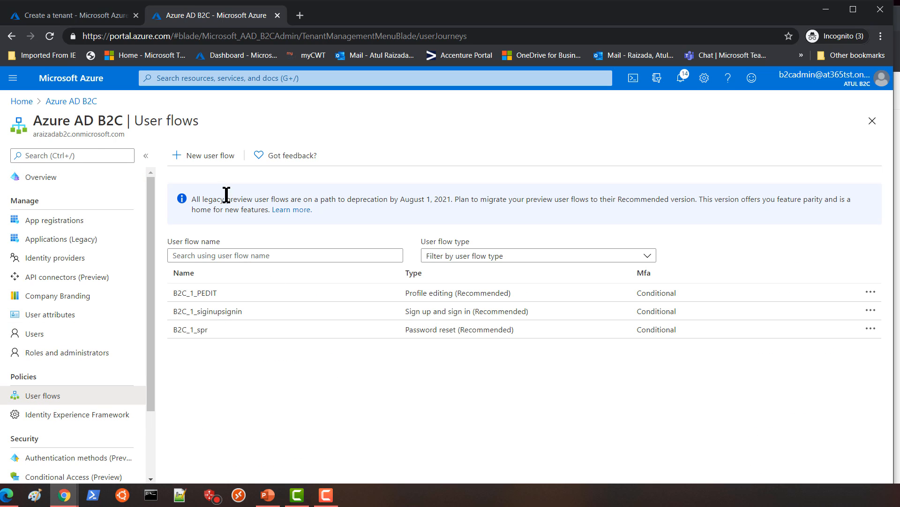
pyautogui.click(216, 312)
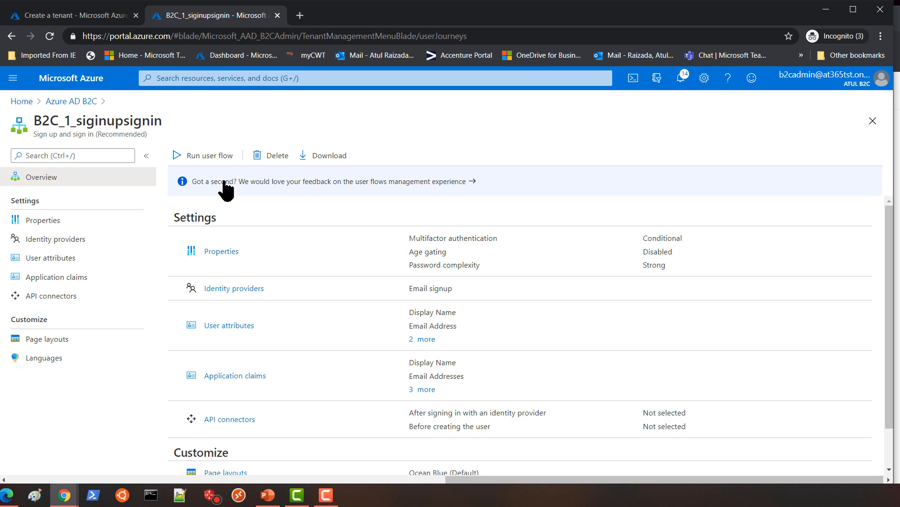
pyautogui.click(211, 156)
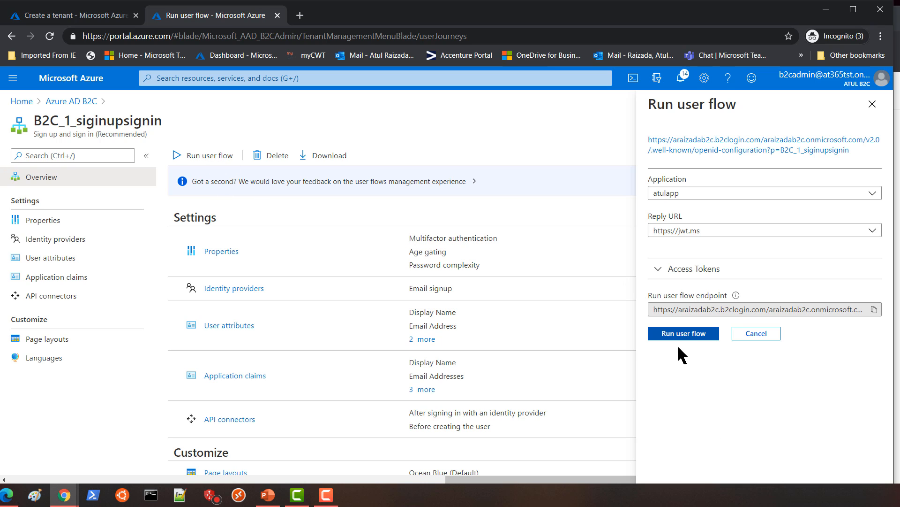
pyautogui.click(672, 334)
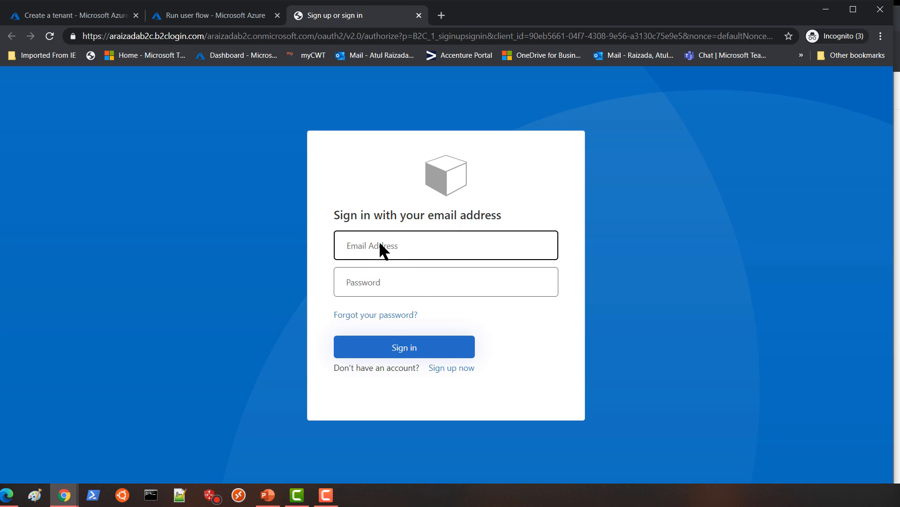
# Sign in with the registered account's email address and password
pyautogui.click(361, 273)
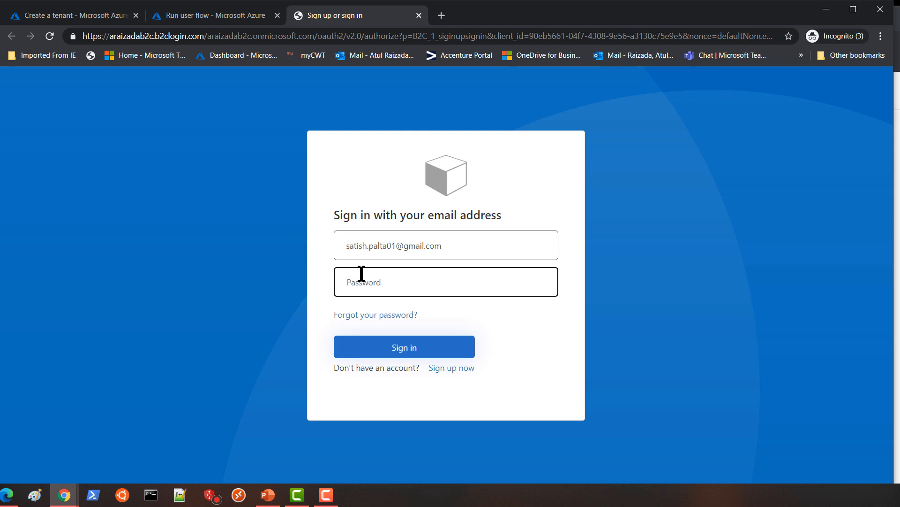
pyautogui.write('•••••••••')
pyautogui.click(372, 352)
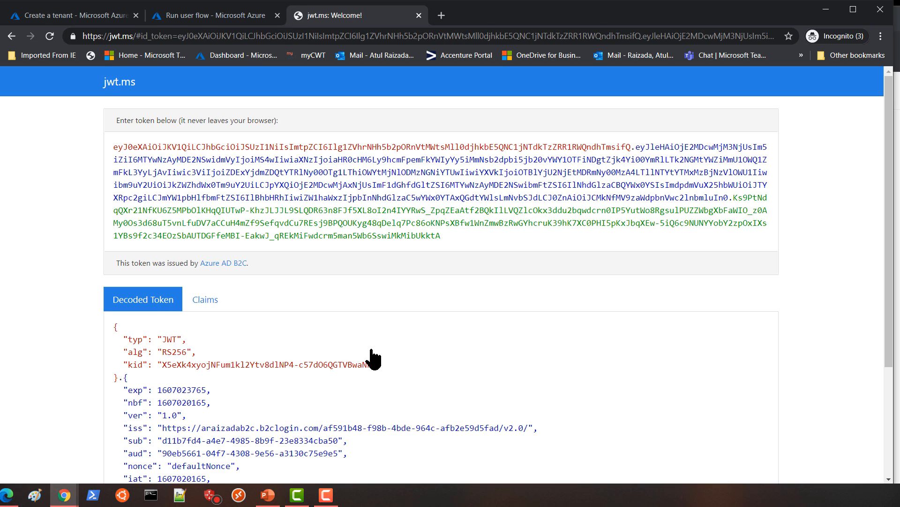
# Check the claims in the decoded sign-in token, close its page and review the user attributes selected for B2C_1_siginupsignin
pyautogui.scroll(-4, 249, 333)
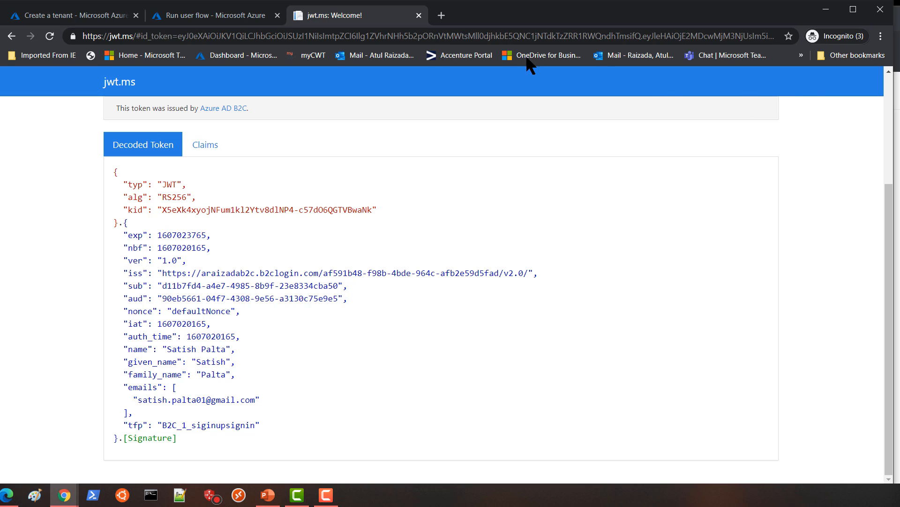
pyautogui.click(419, 16)
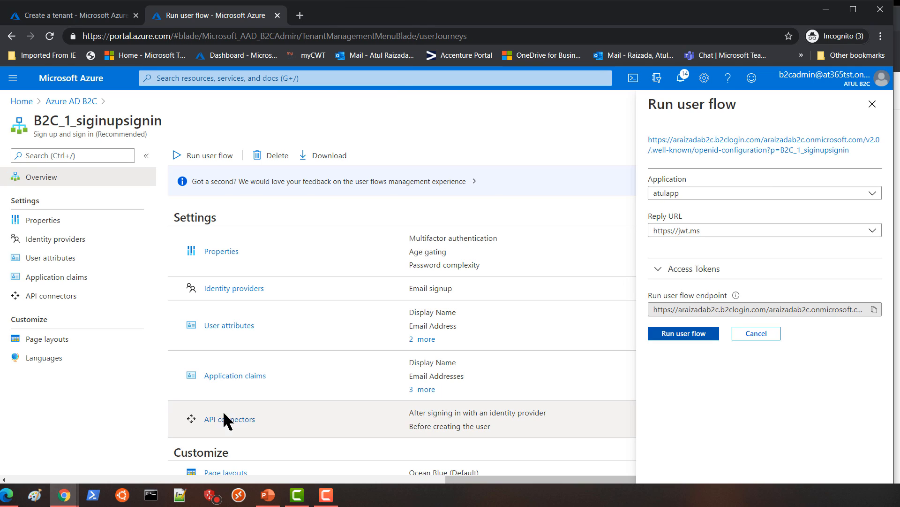
pyautogui.click(64, 262)
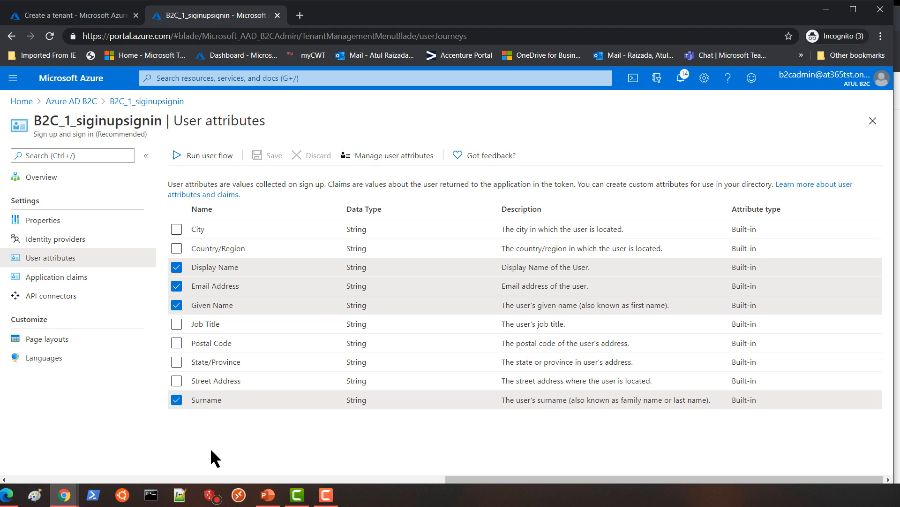
# Create a custom user attribute in the B2C tenant named ZipCode, with data type String and description Zip Code
pyautogui.click(78, 105)
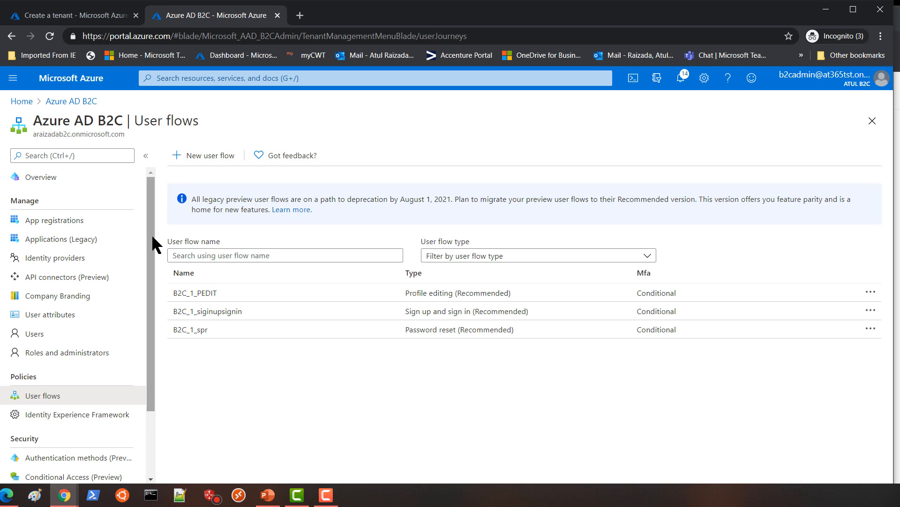
pyautogui.click(58, 320)
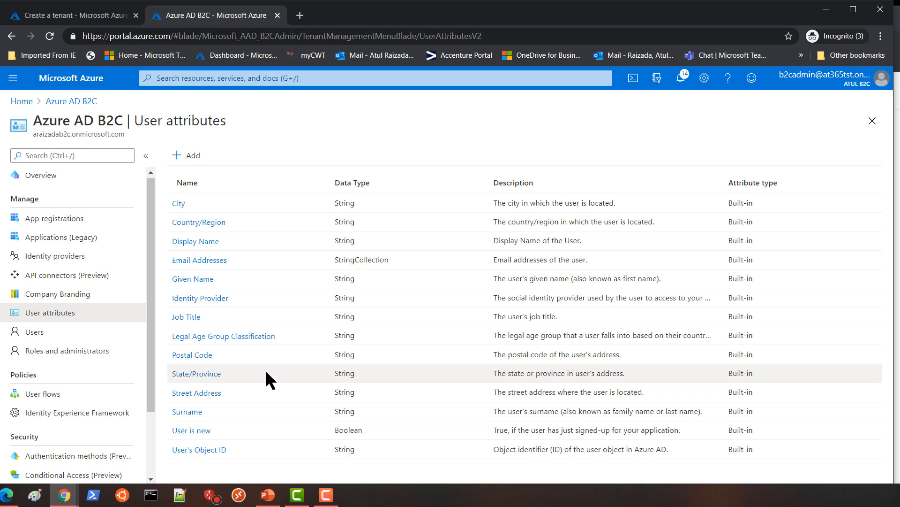
pyautogui.click(193, 159)
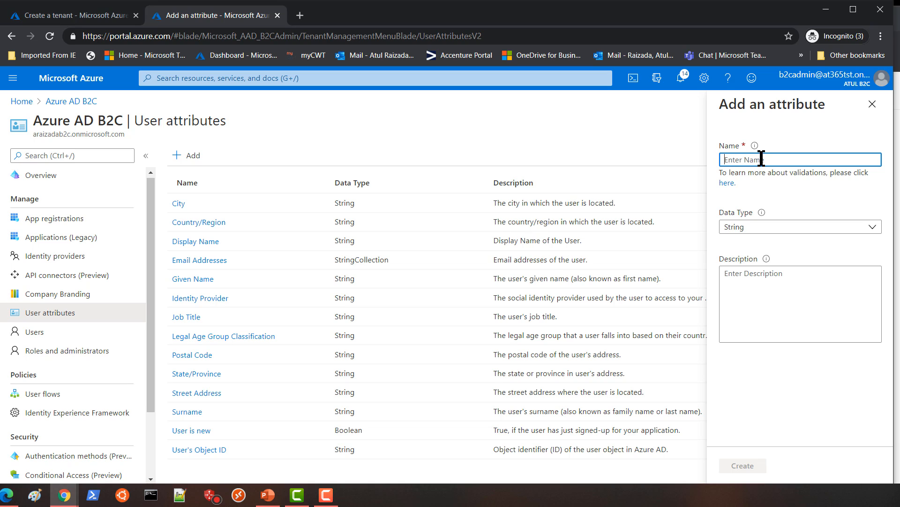
pyautogui.write('Zip')
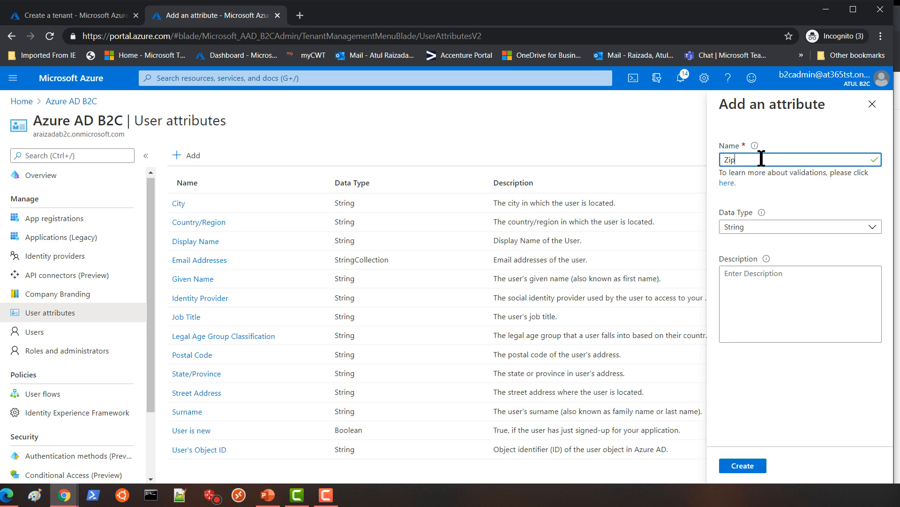
pyautogui.write('Code')
pyautogui.click(744, 281)
pyautogui.write('Z')
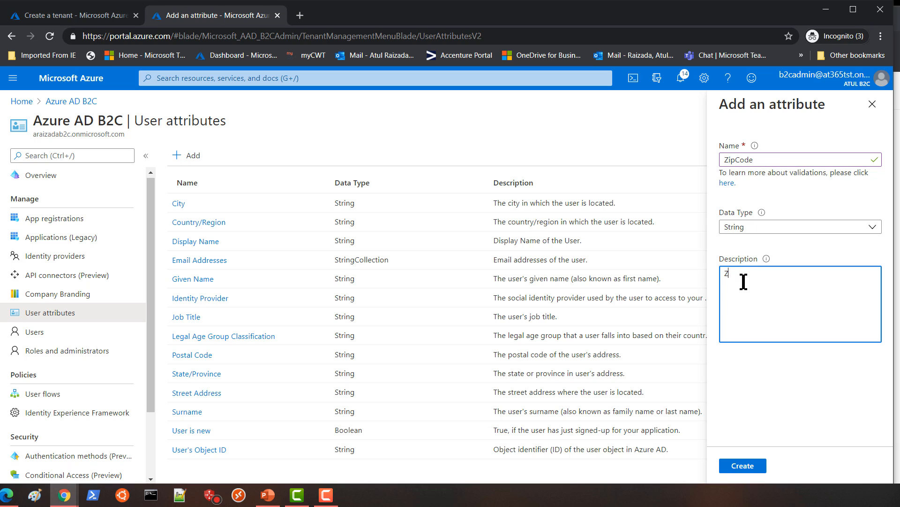
pyautogui.write('ip Code')
pyautogui.click(749, 469)
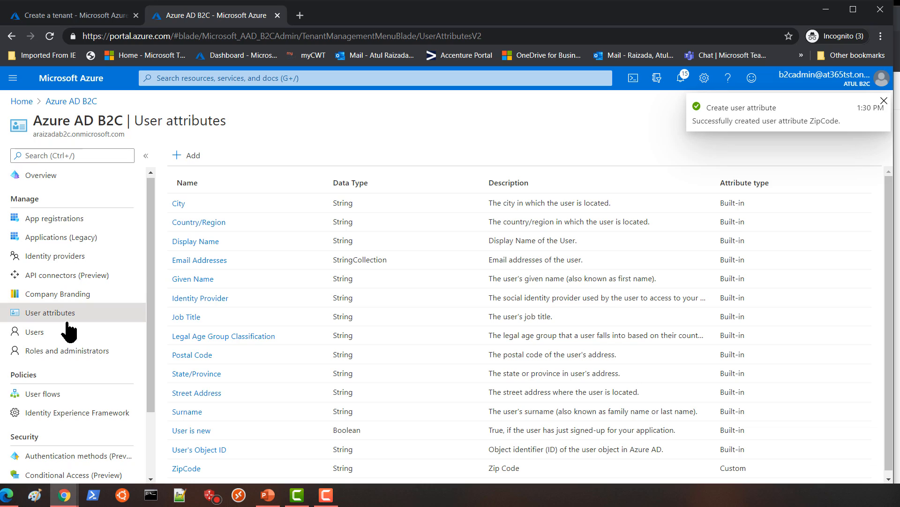
# Add the custom ZipCode attribute to the user attributes collected by the B2C_1_siginupsignin user flow and save
pyautogui.click(45, 394)
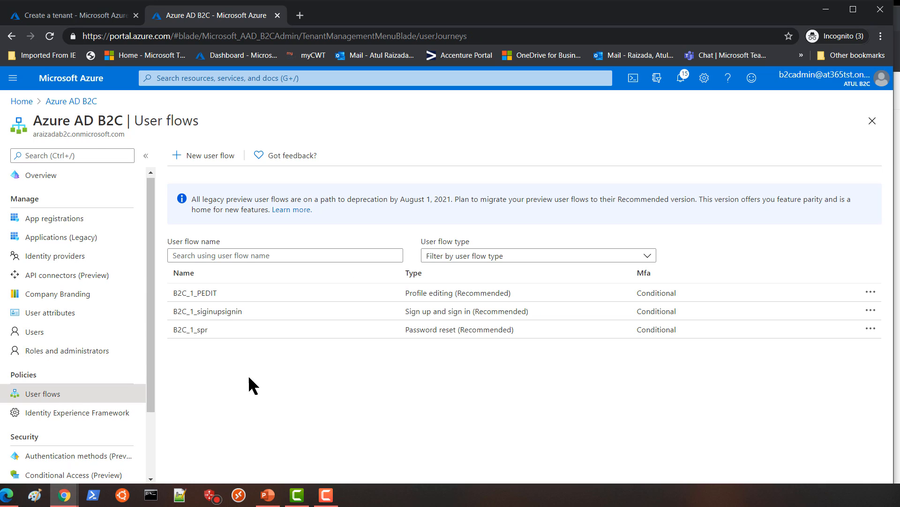
pyautogui.click(224, 313)
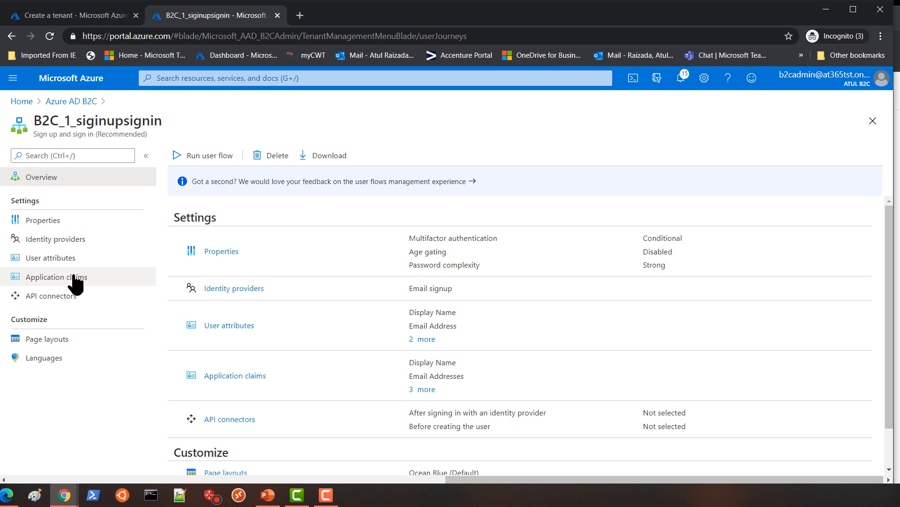
pyautogui.click(66, 263)
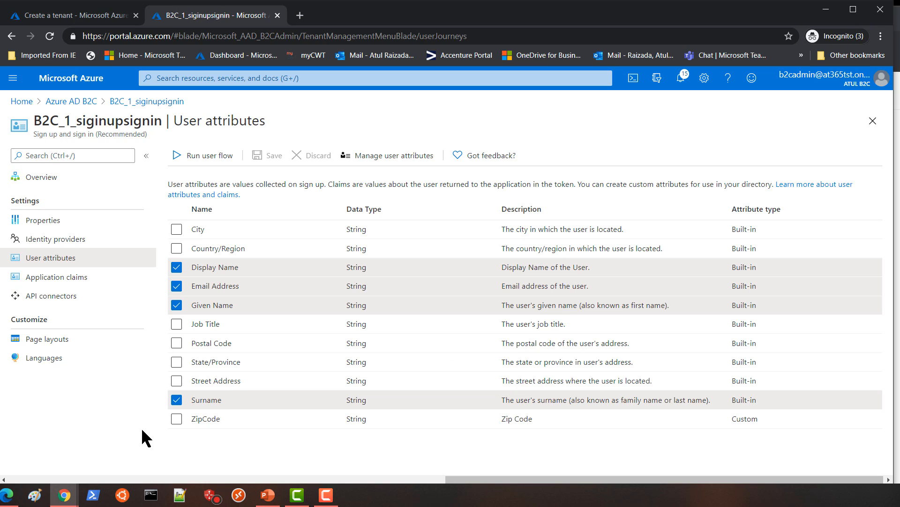
pyautogui.click(176, 418)
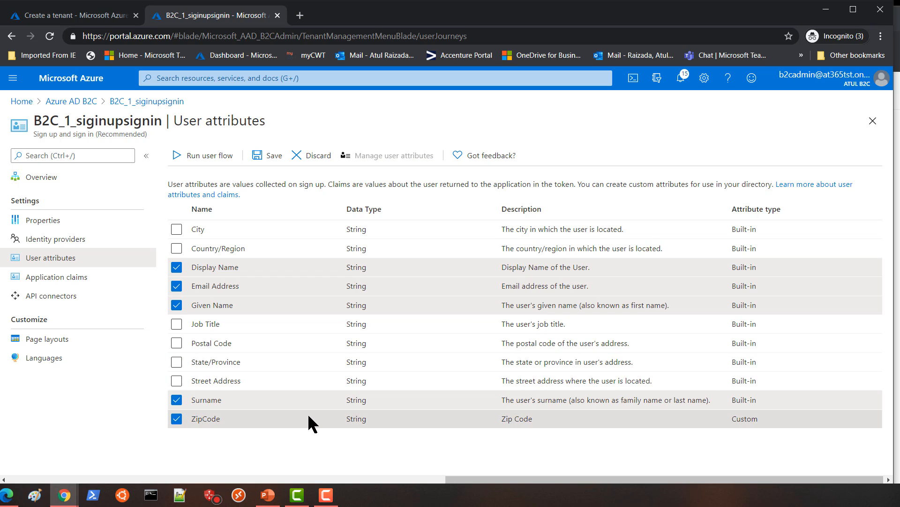
pyautogui.click(270, 160)
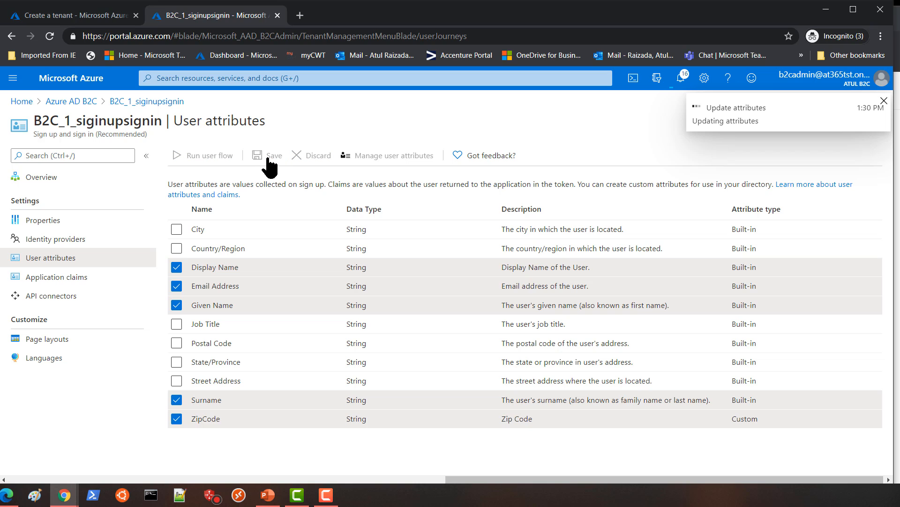
# Include ZipCode in the application claims returned by the B2C_1_siginupsignin user flow and save
pyautogui.click(68, 281)
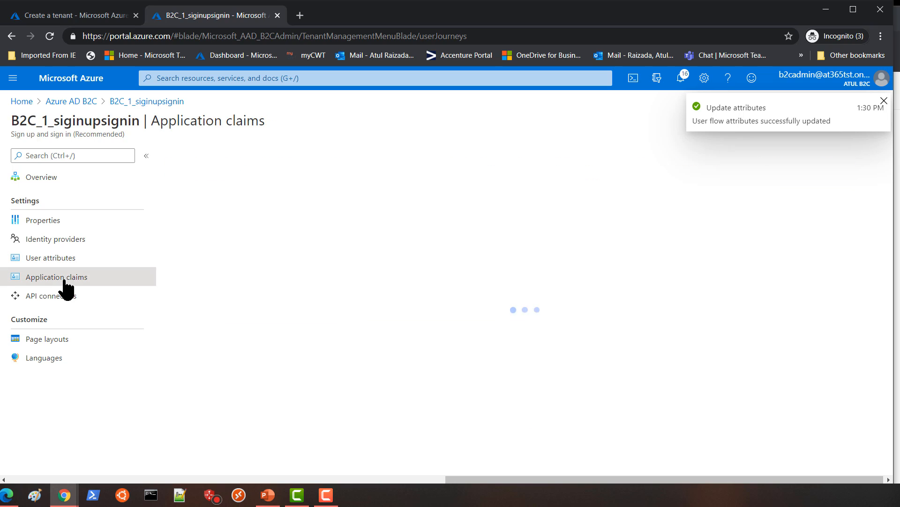
pyautogui.scroll(-3, 211, 450)
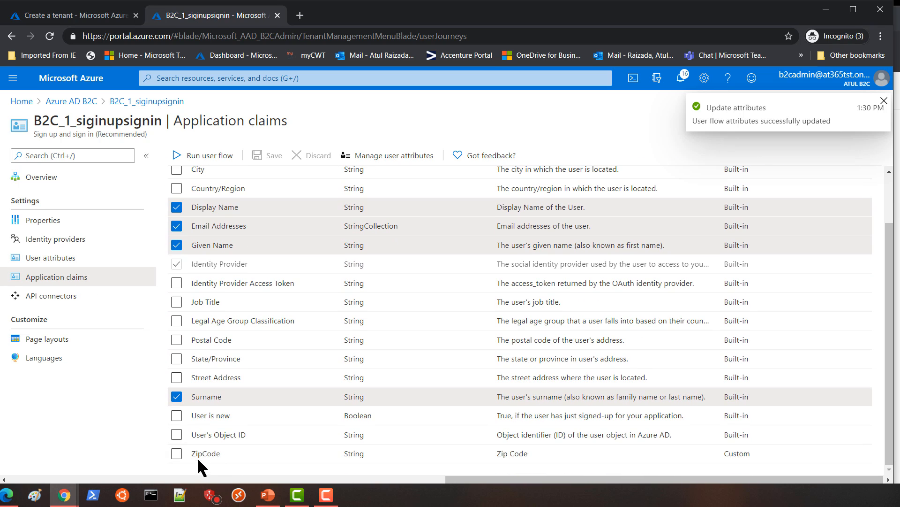
pyautogui.click(176, 452)
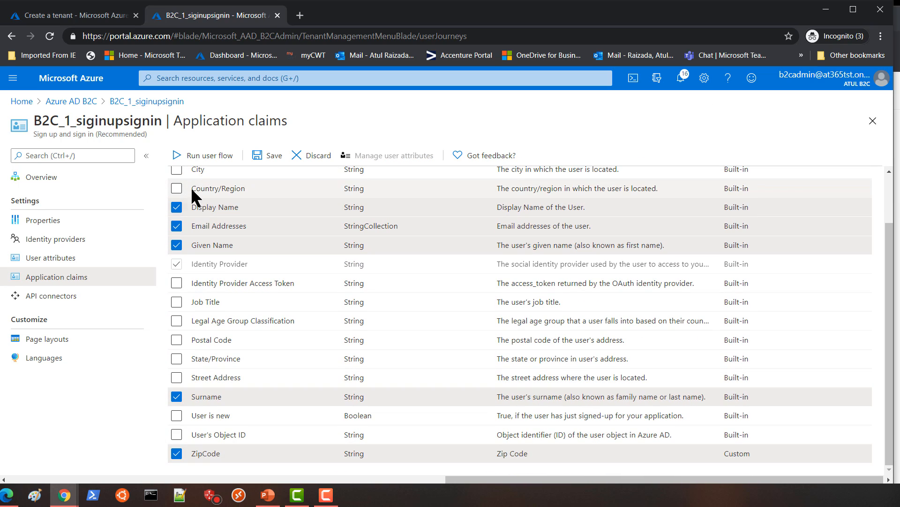
pyautogui.click(266, 156)
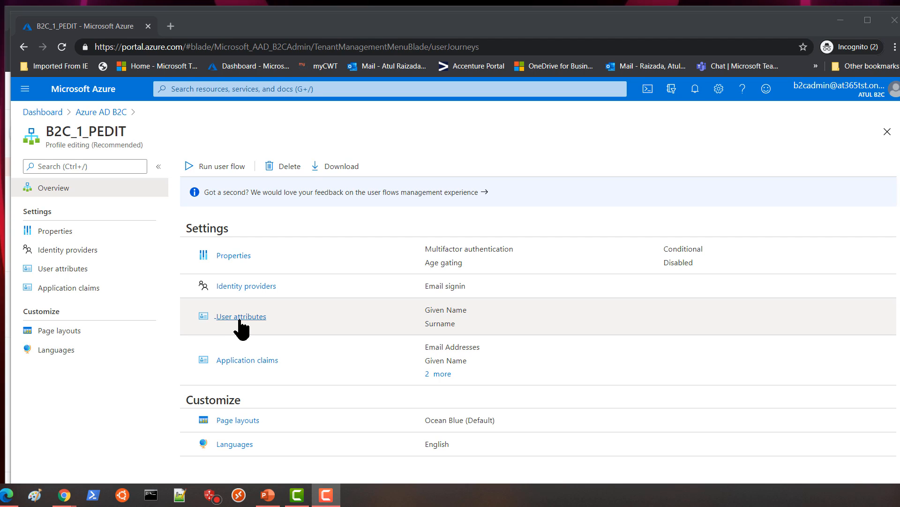
# Add ZipCode to the user attributes of the profile editing flow B2C_1_PEDIT and save
pyautogui.click(241, 319)
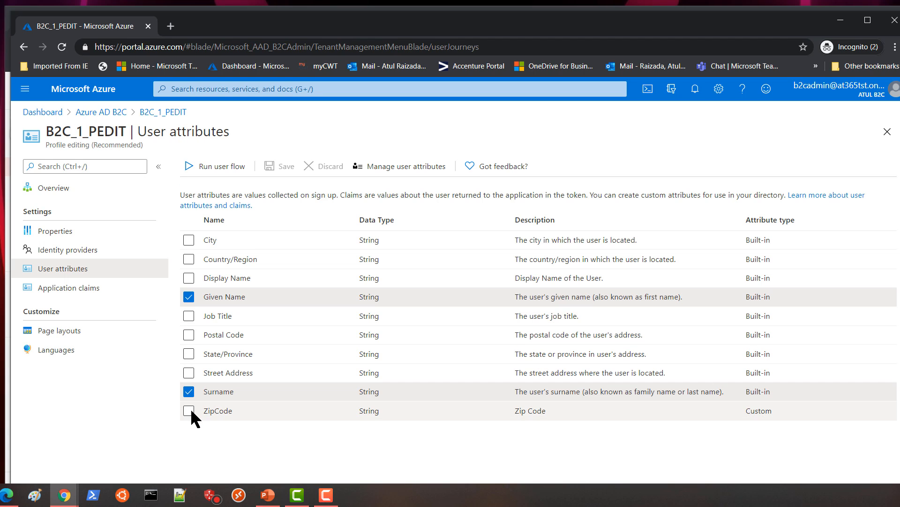
pyautogui.click(189, 410)
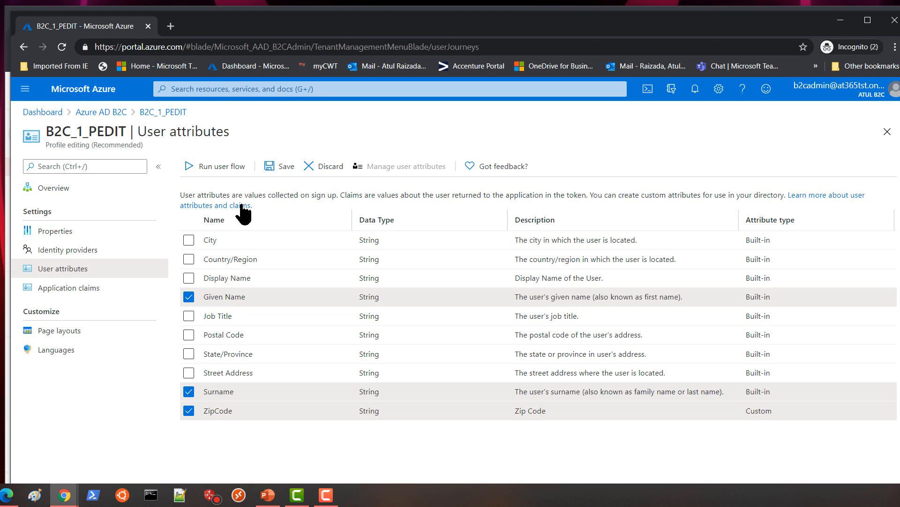
pyautogui.click(281, 168)
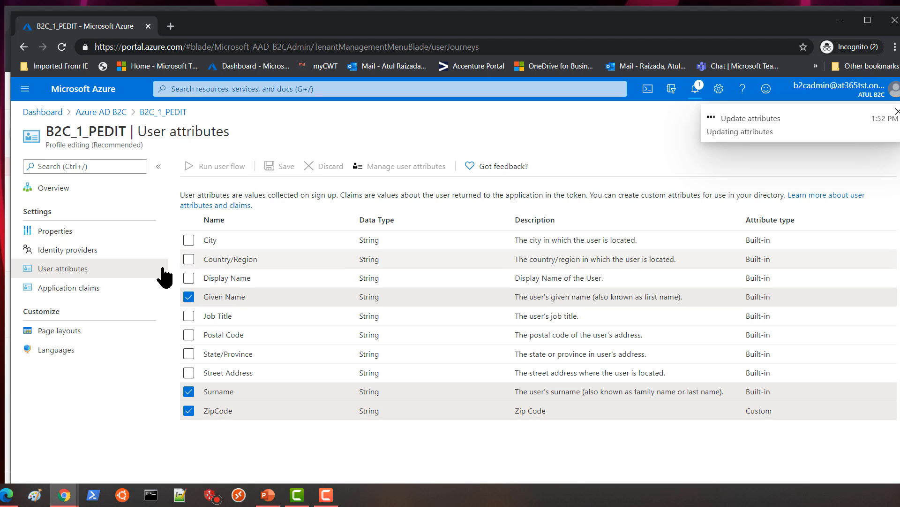
# Include ZipCode in the application claims of B2C_1_PEDIT and save, keeping the pending edits
pyautogui.click(96, 290)
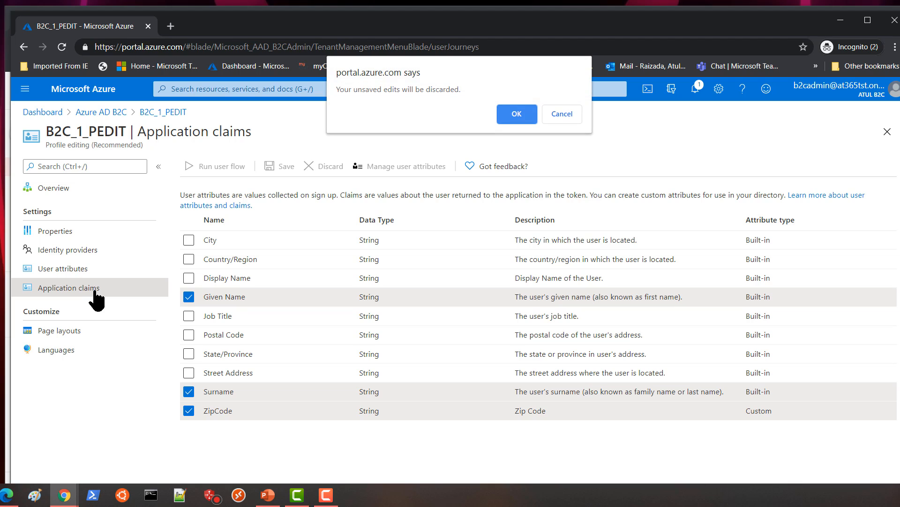
pyautogui.click(561, 115)
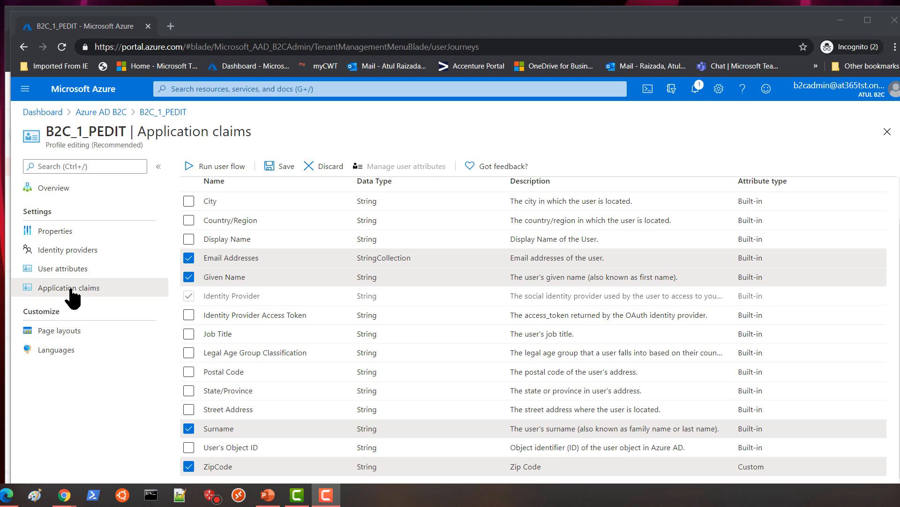
pyautogui.click(276, 169)
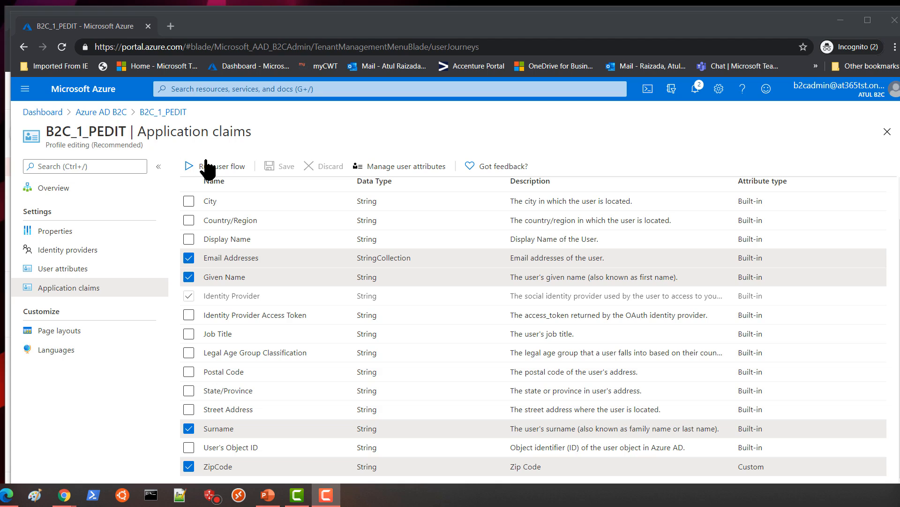
pyautogui.click(232, 170)
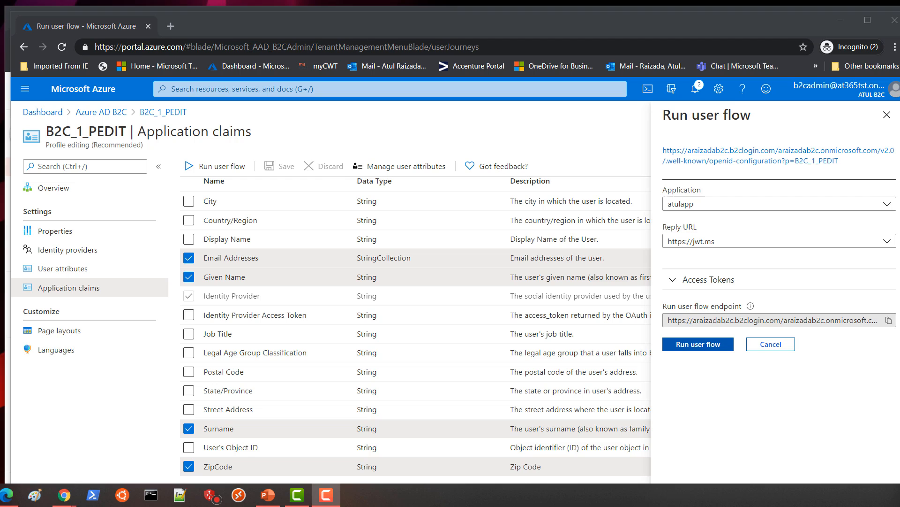
pyautogui.click(709, 345)
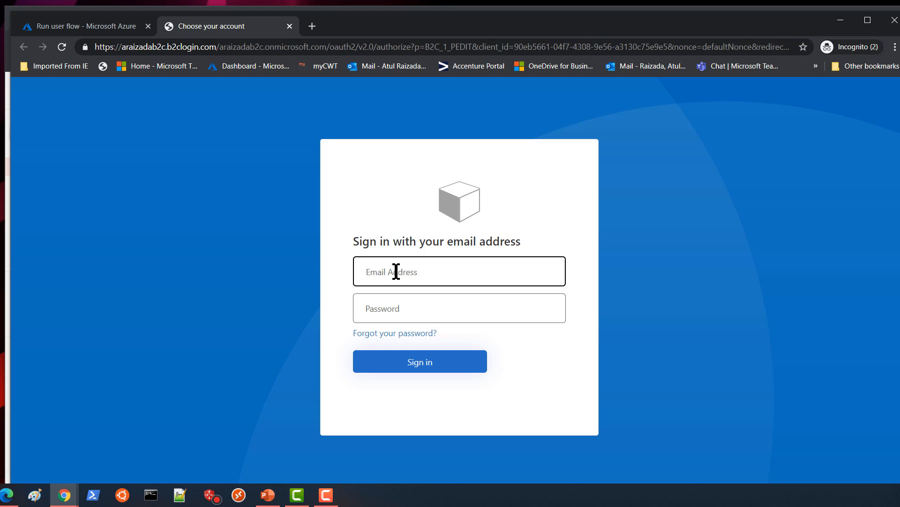
pyautogui.click(383, 308)
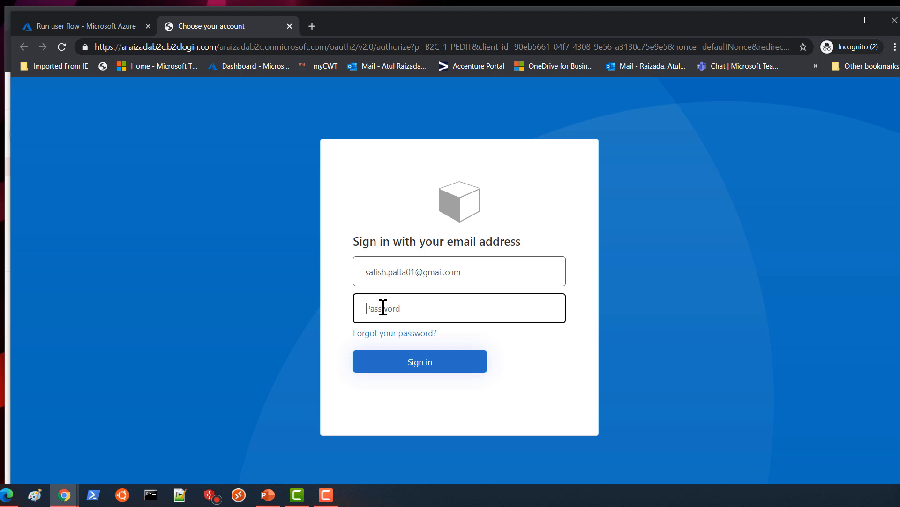
pyautogui.write('***********')
pyautogui.click(413, 368)
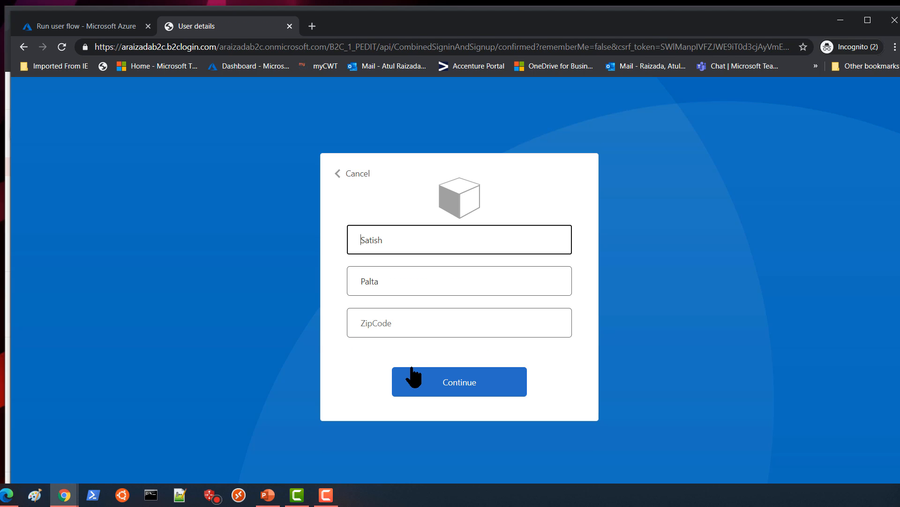
# Fill in the account holder's postal code as the profile's ZipCode and submit the profile edit
pyautogui.click(382, 325)
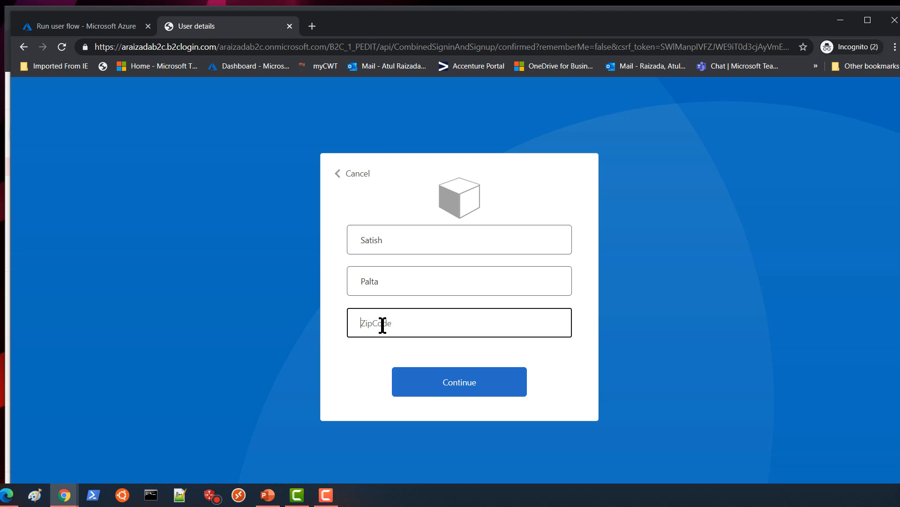
pyautogui.write('48324')
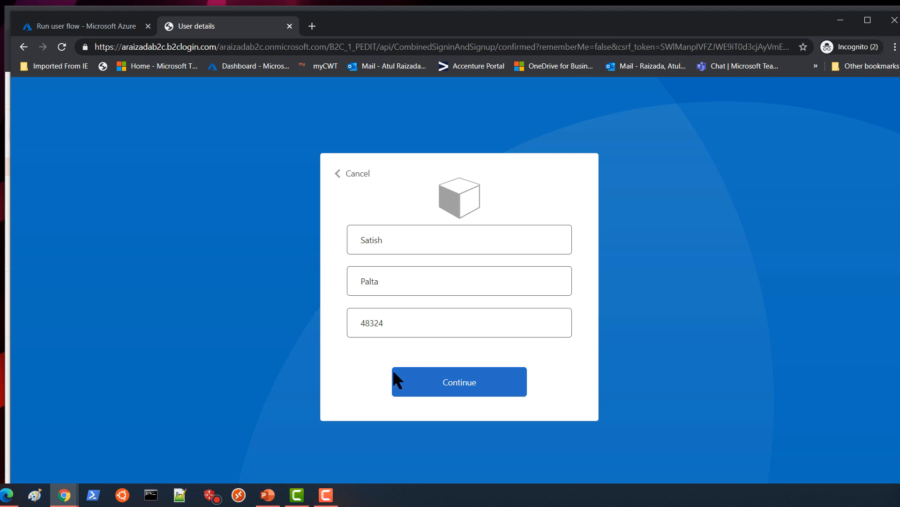
pyautogui.click(428, 383)
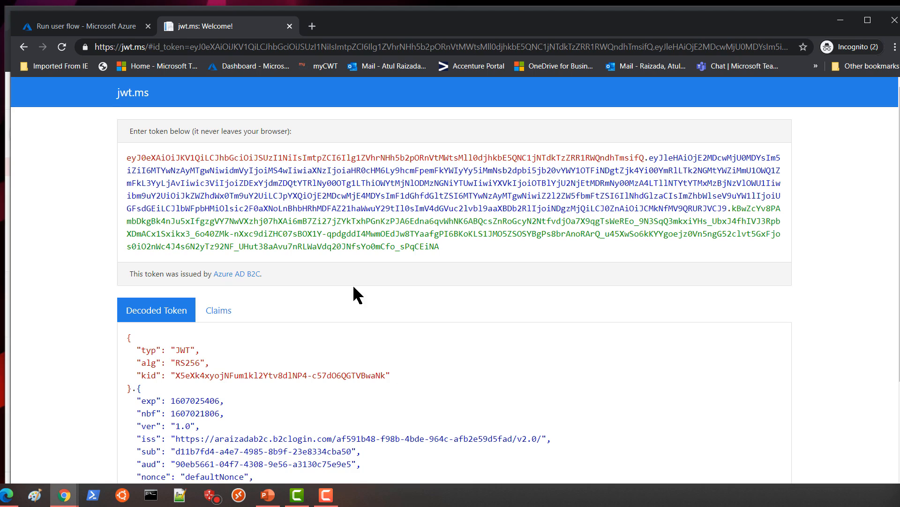
# Check the extension_ZipCode claim in the decoded profile editing token and close the token page
pyautogui.scroll(-3, 353, 287)
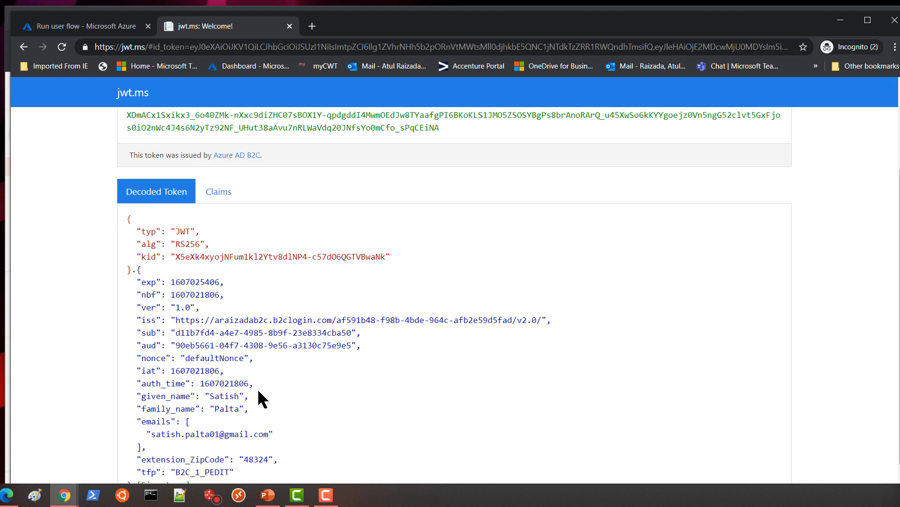
pyautogui.scroll(-1, 260, 397)
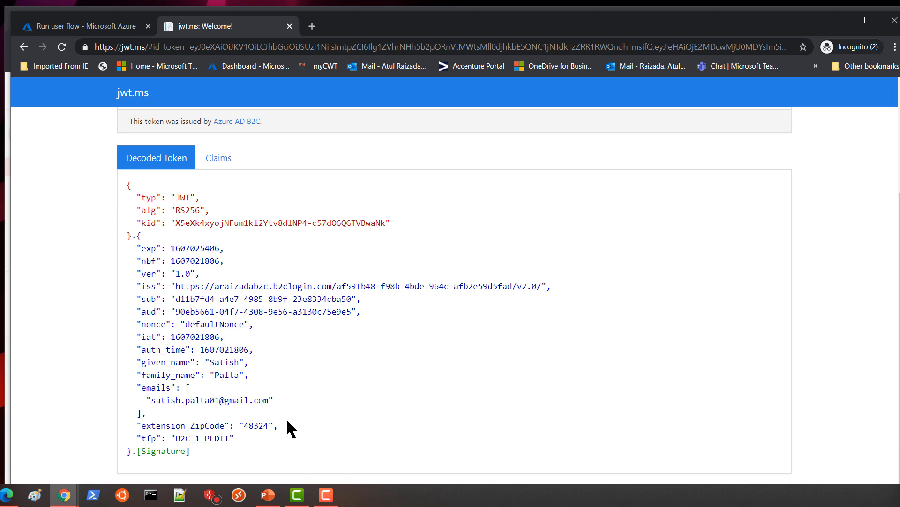
pyautogui.moveTo(273, 425); pyautogui.dragTo(136, 425)
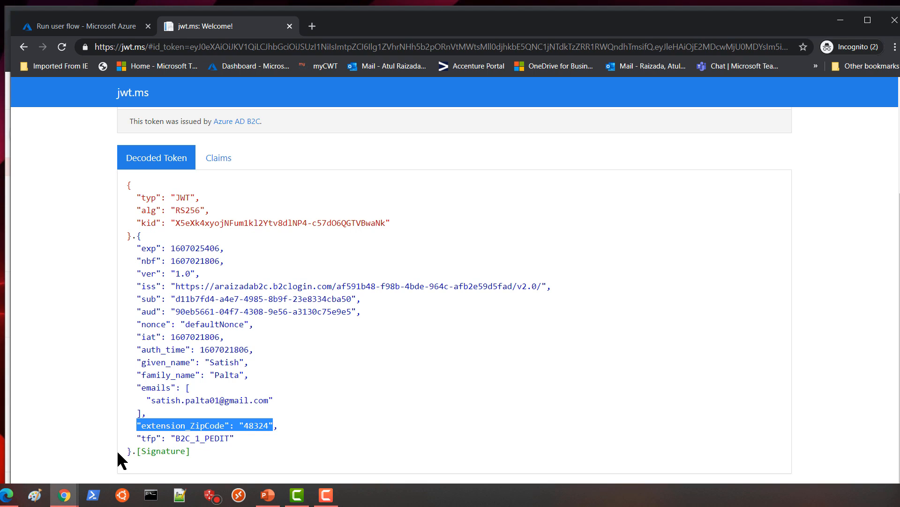
pyautogui.click(258, 440)
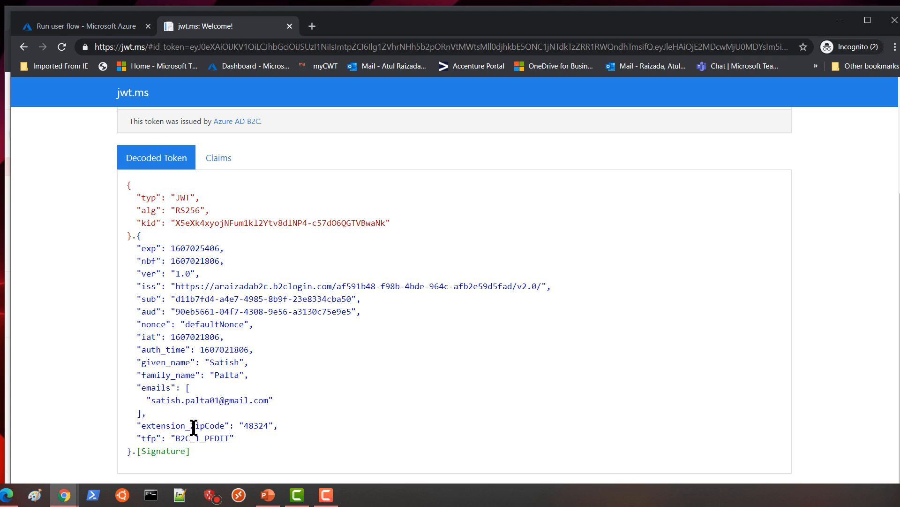
pyautogui.moveTo(191, 427); pyautogui.dragTo(223, 427)
pyautogui.click(289, 26)
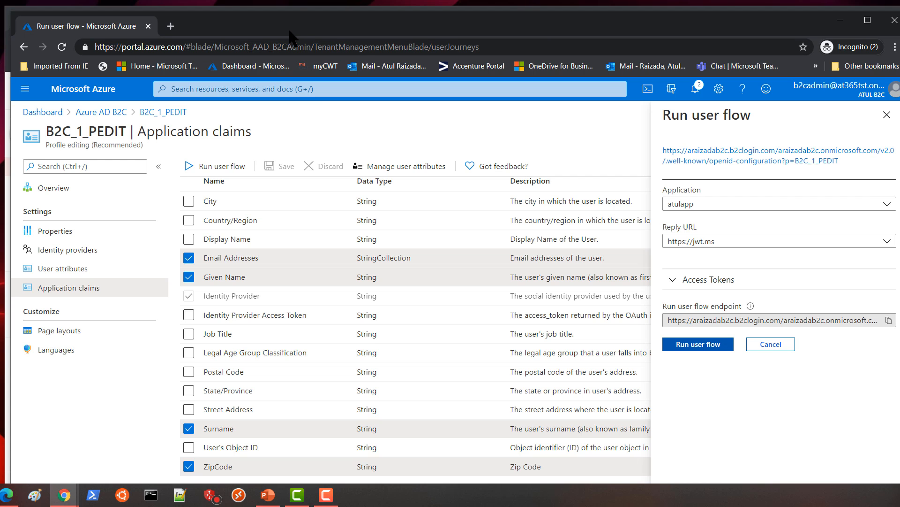
# Close the run pane, return to the tenant's user flows and open the password reset flow B2C_1_spr
pyautogui.click(887, 116)
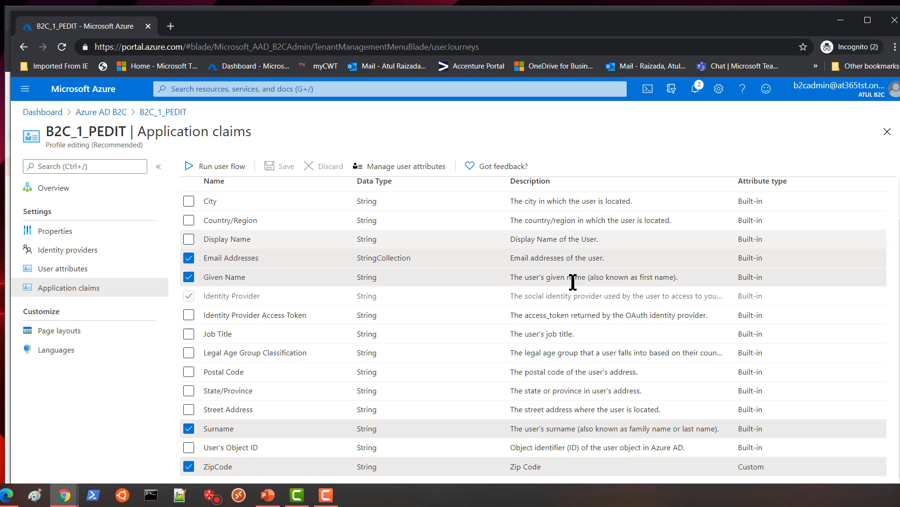
pyautogui.click(108, 116)
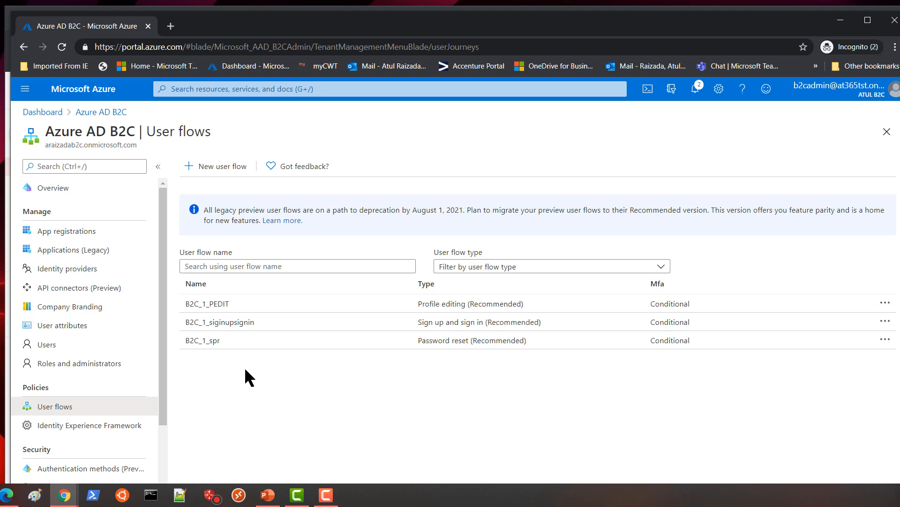
pyautogui.click(216, 342)
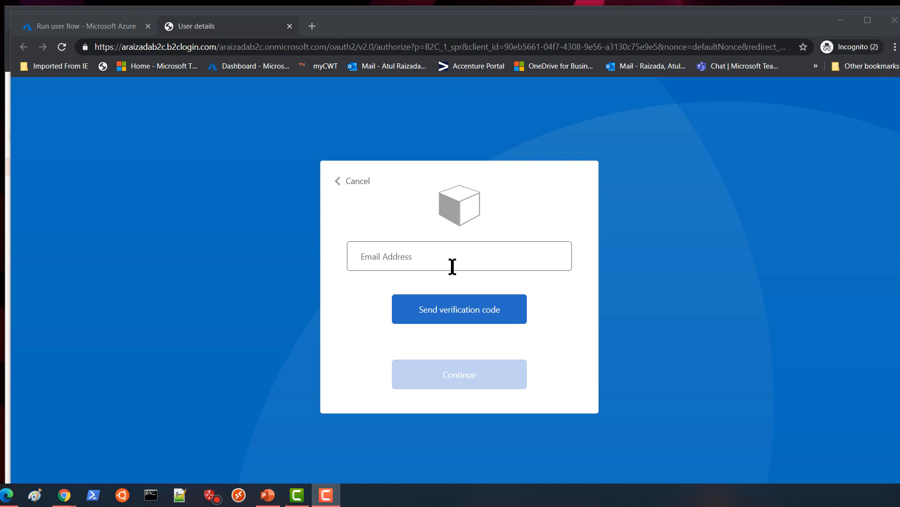
# Enter the registered account's email address on the password reset page and request a verification code
pyautogui.click(426, 255)
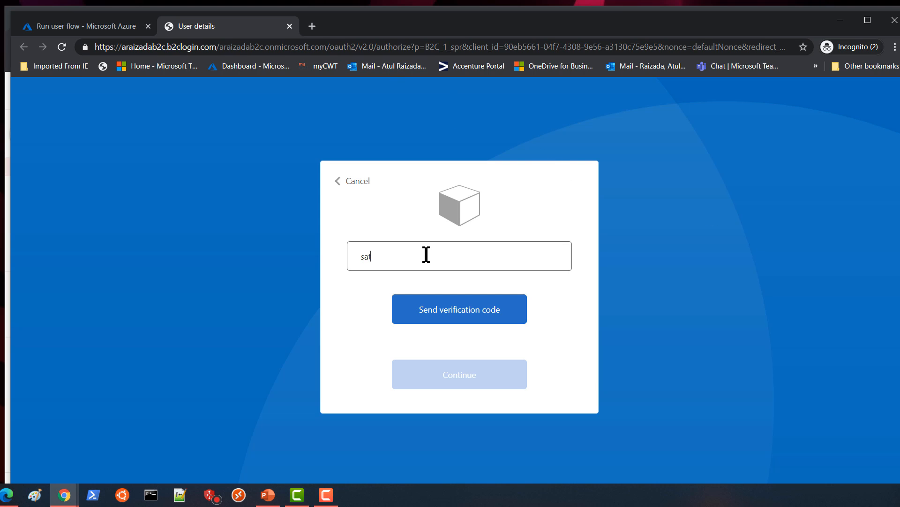
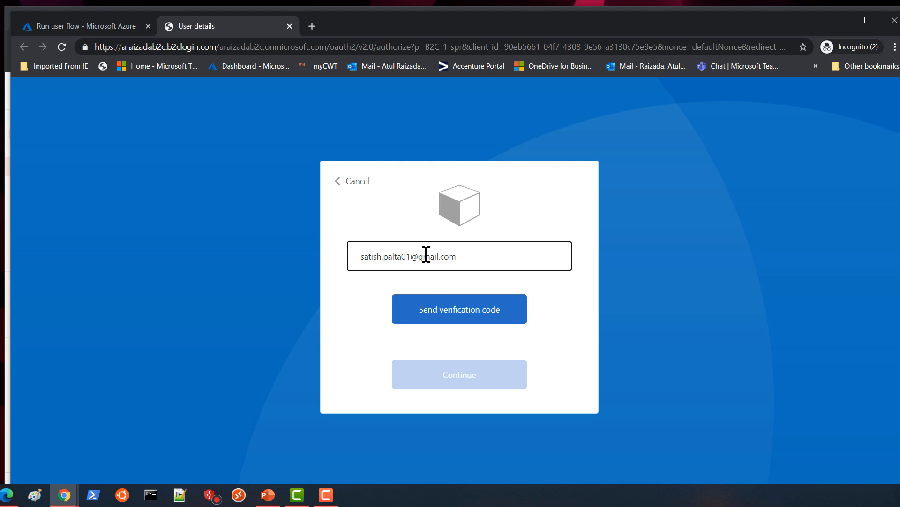
pyautogui.click(439, 310)
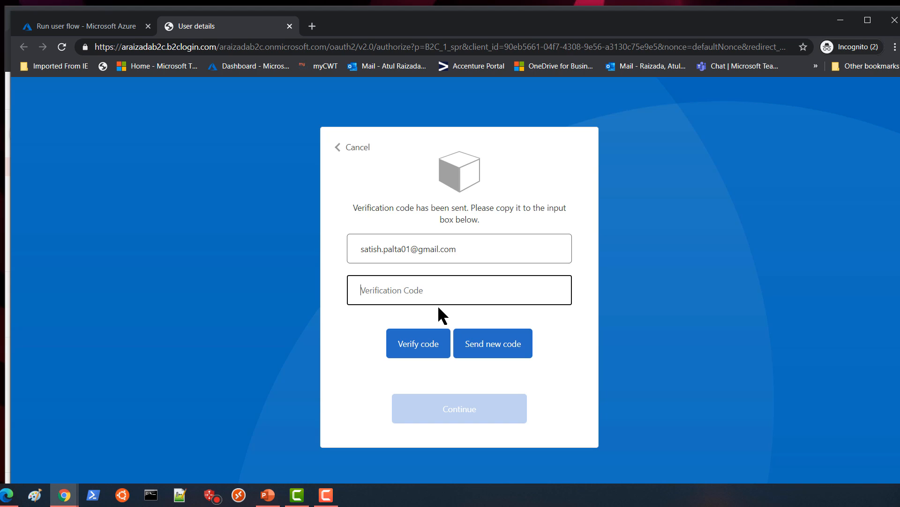
# Switch to the Gmail inbox and open the newest ATUL B2C account email verification code message
pyautogui.click(66, 495)
pyautogui.click(61, 464)
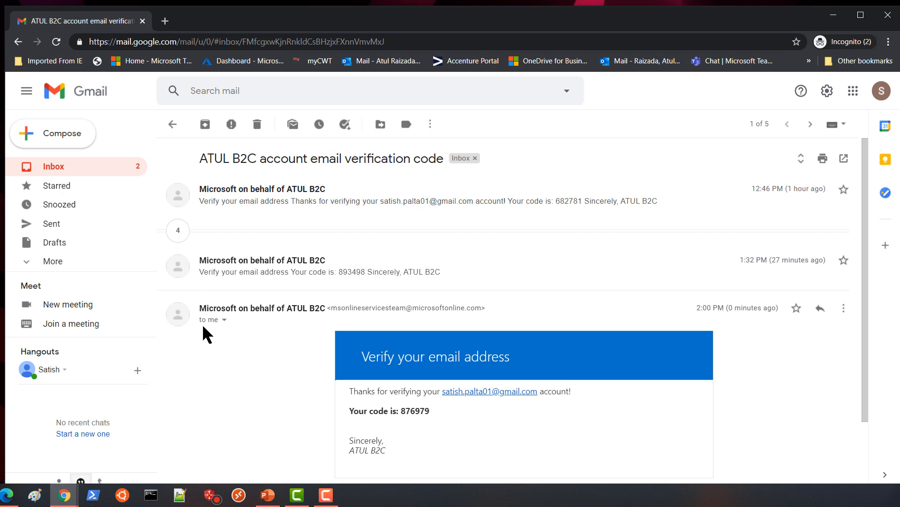
pyautogui.click(53, 170)
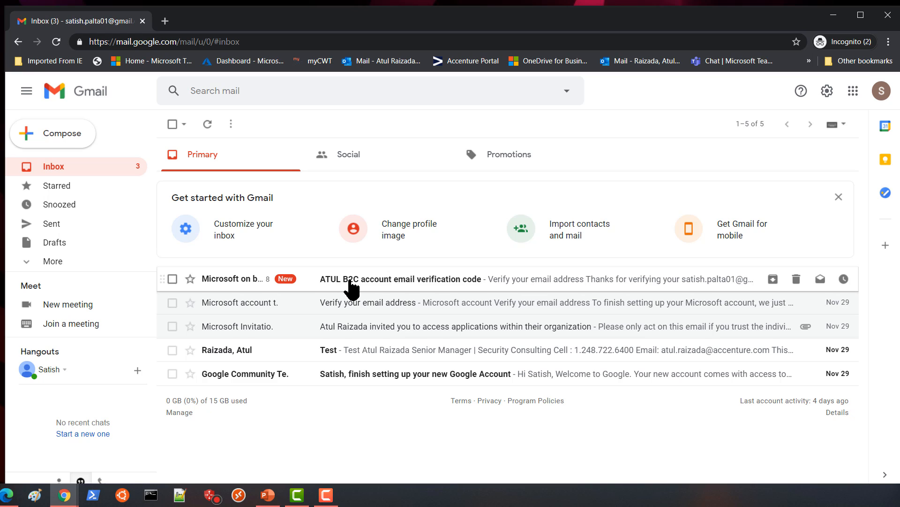
pyautogui.click(351, 286)
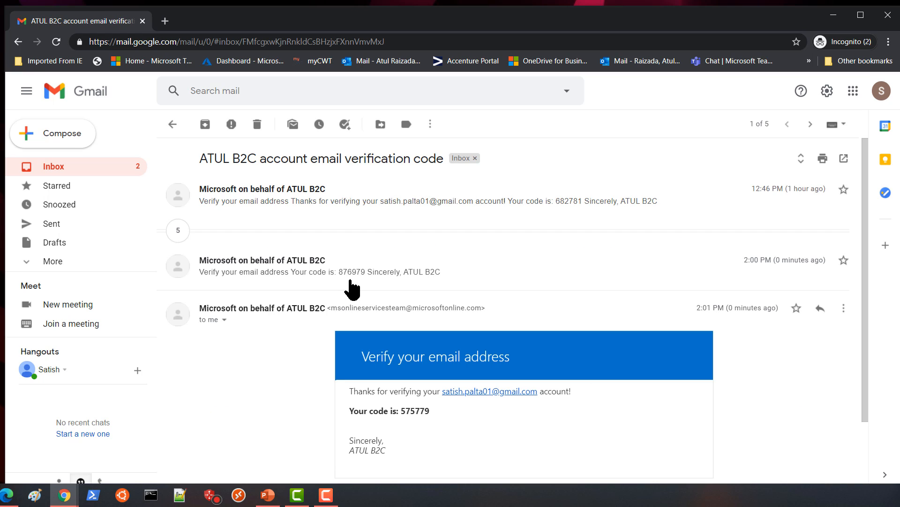
# Return to the password reset page, verify the emailed verification code and continue to the new password form
pyautogui.click(66, 494)
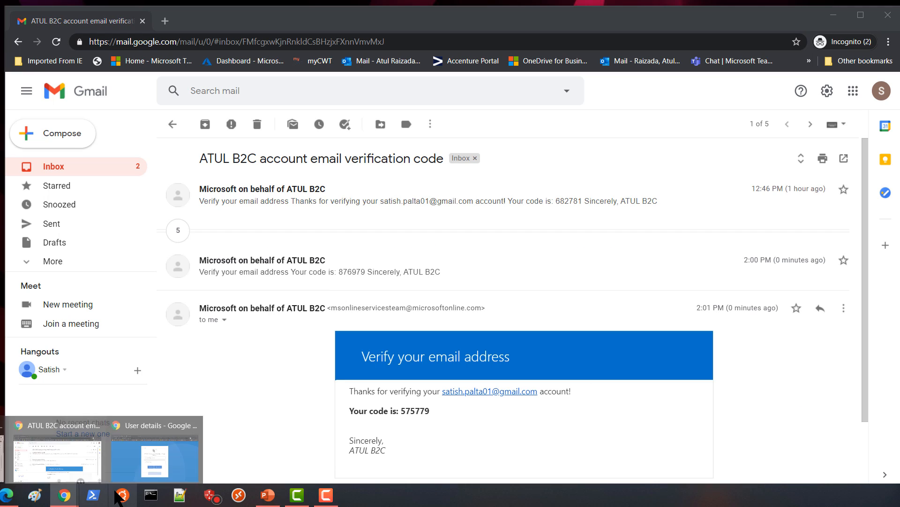
pyautogui.click(150, 468)
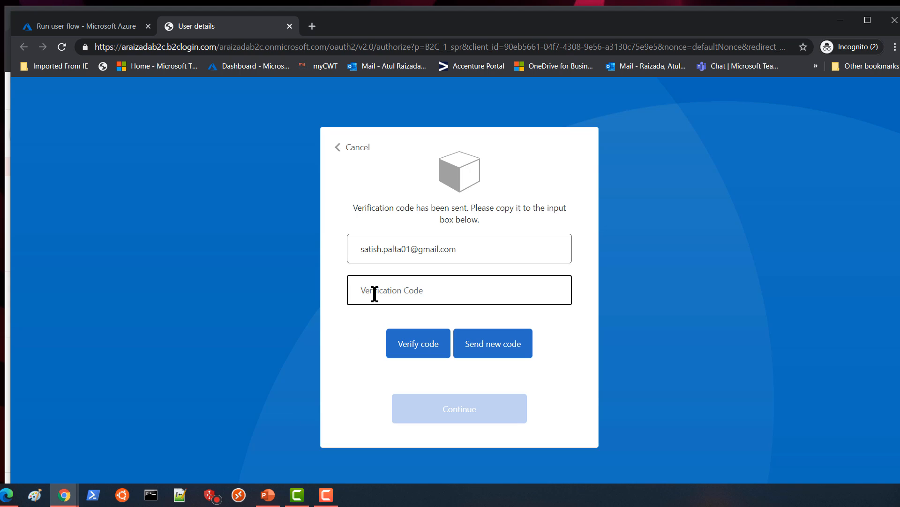
pyautogui.click(417, 342)
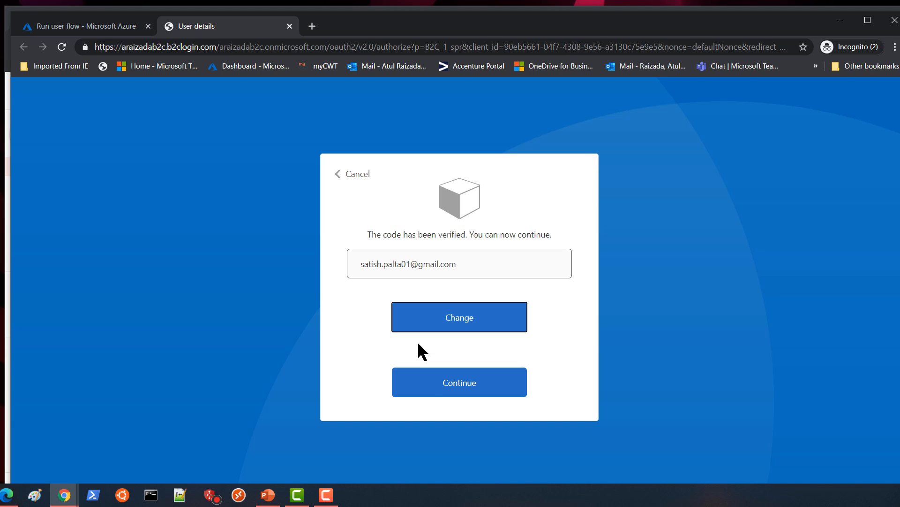
pyautogui.click(448, 389)
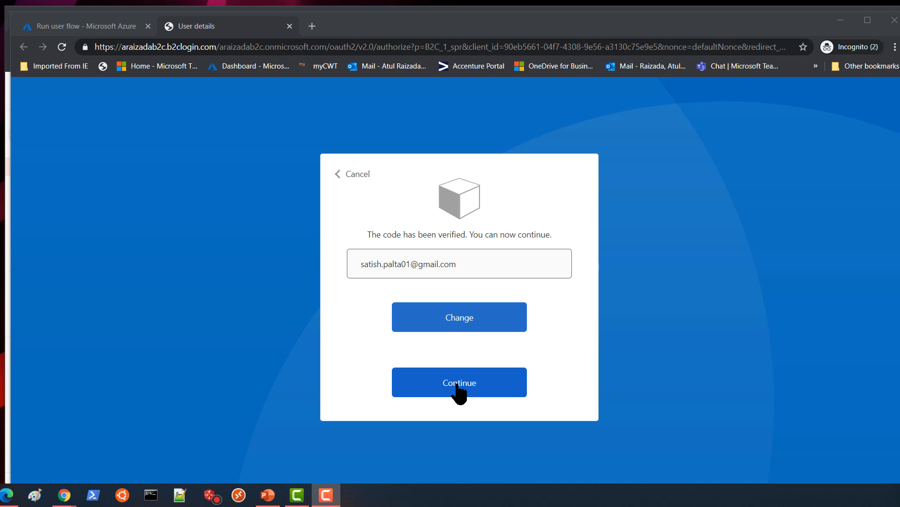
pyautogui.click(457, 393)
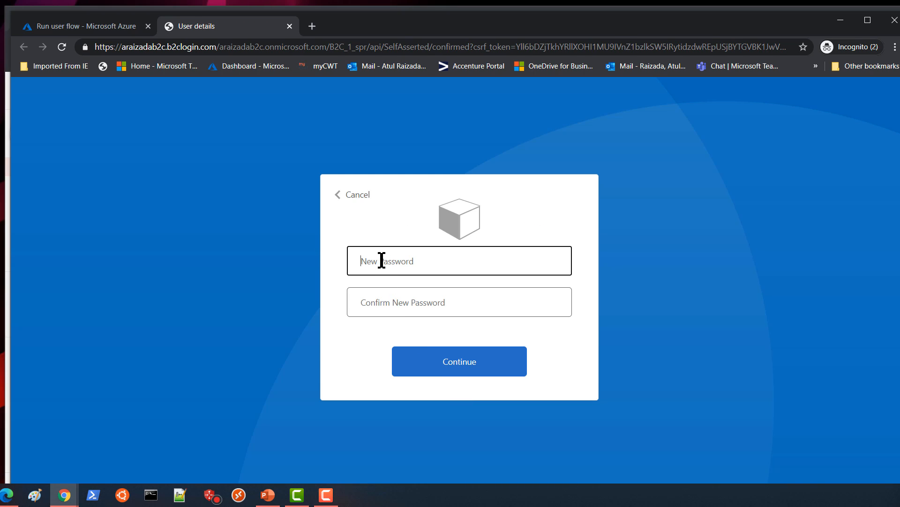
# Enter and confirm the account's new password, and submit the password reset
pyautogui.write('•••••••••')
pyautogui.click(426, 302)
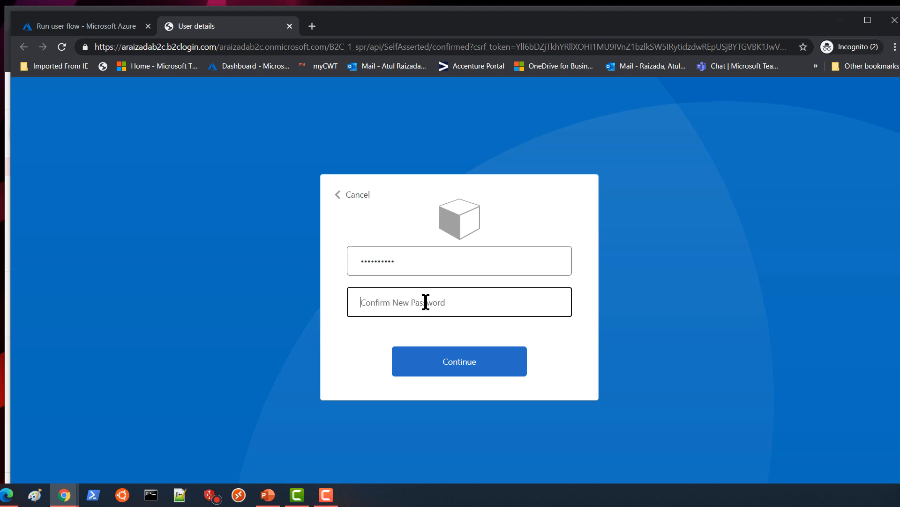
pyautogui.write('•••••••••••')
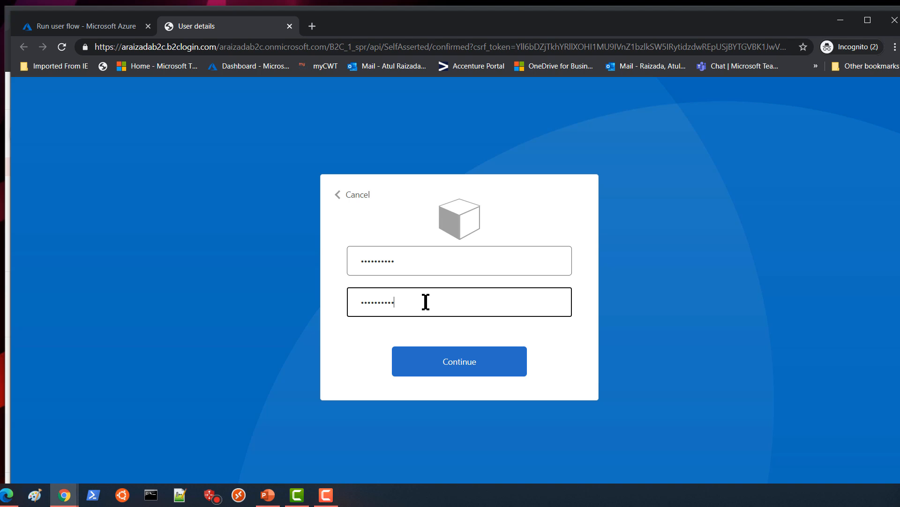
pyautogui.click(439, 372)
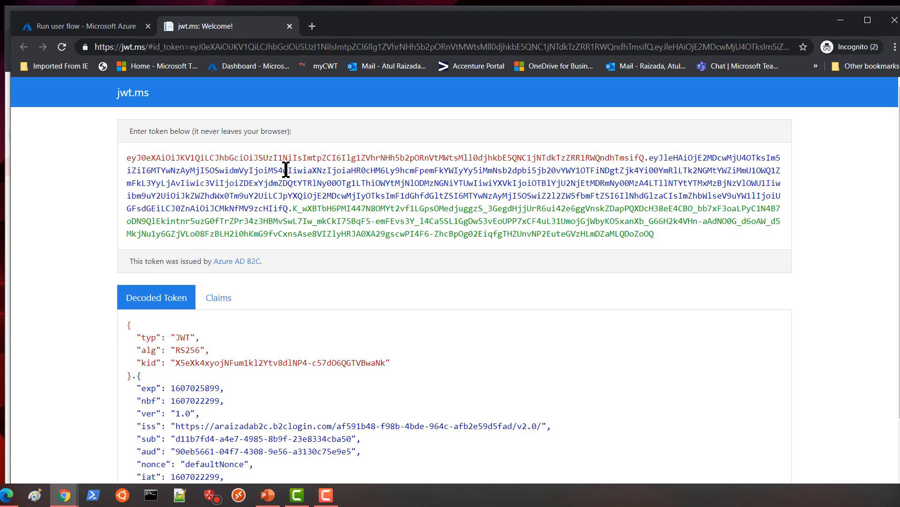
# Examine the encoded token and decoded claims issued by the password reset flow, and close the token page
pyautogui.moveTo(127, 158); pyautogui.dragTo(366, 234)
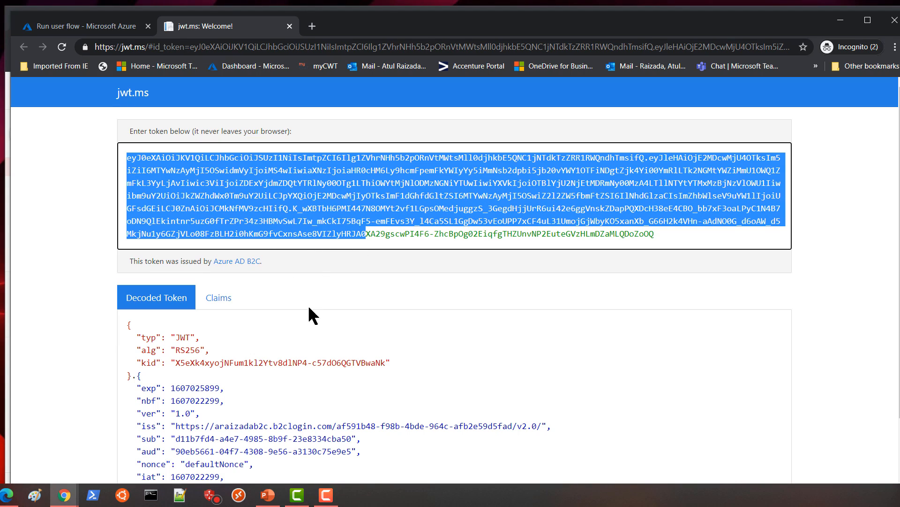
pyautogui.scroll(-2, 305, 328)
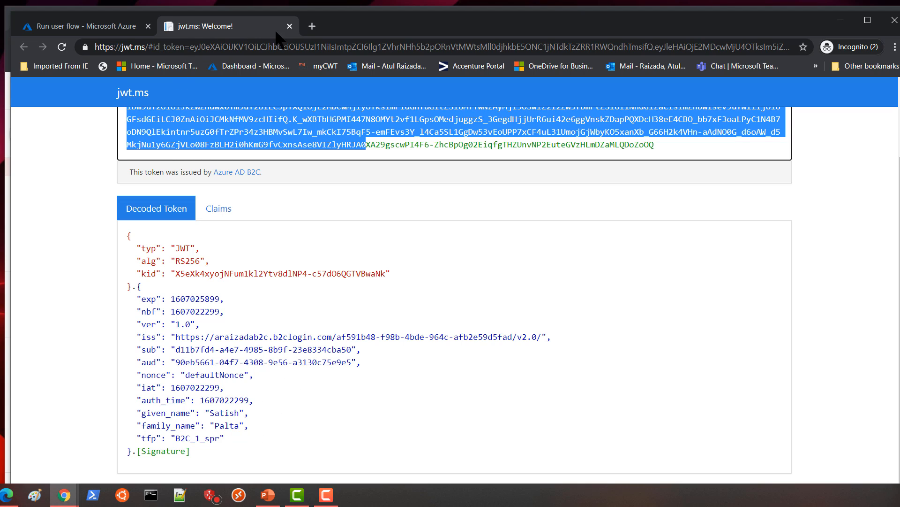
pyautogui.click(289, 26)
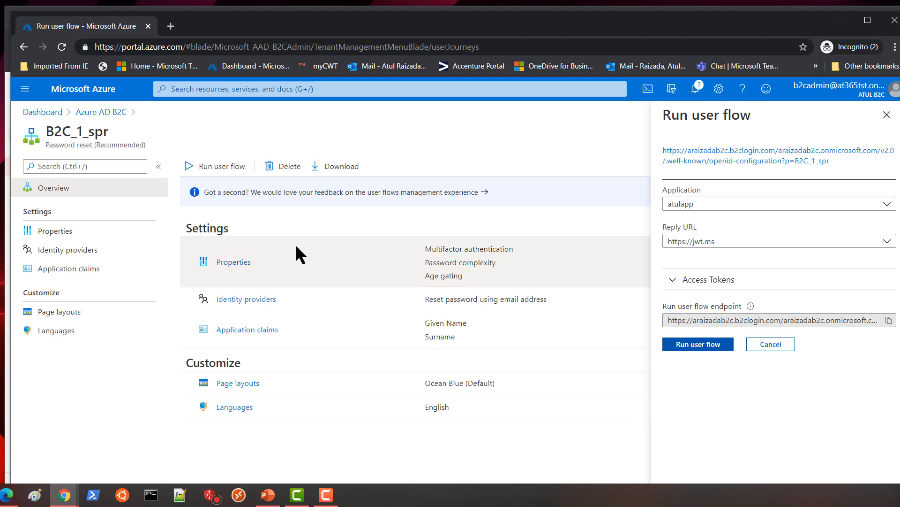
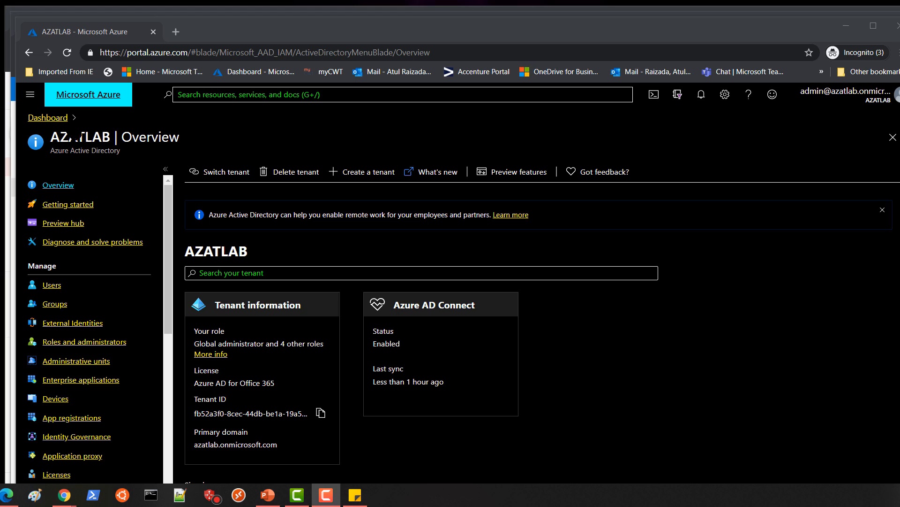
# Open the AZATLAB directory's app registrations and start registering a new application
pyautogui.moveTo(52, 136); pyautogui.dragTo(110, 139)
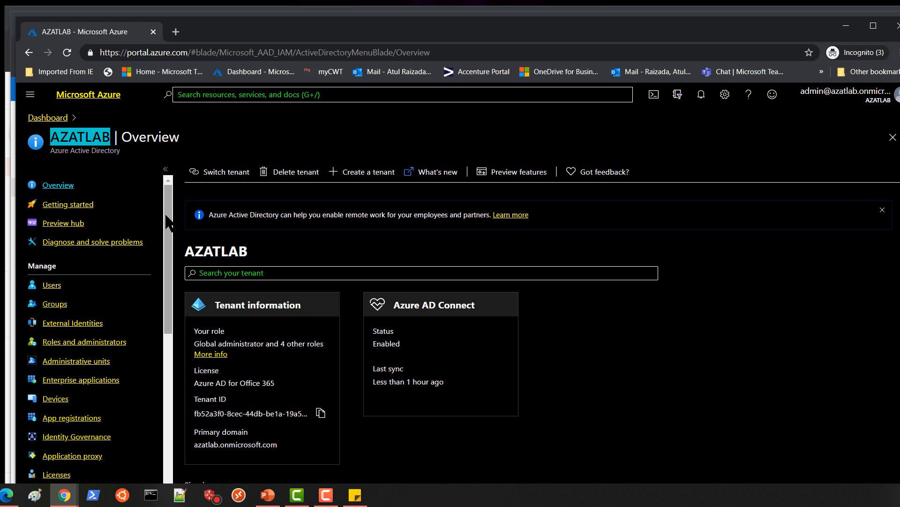
pyautogui.moveTo(168, 223); pyautogui.dragTo(166, 269)
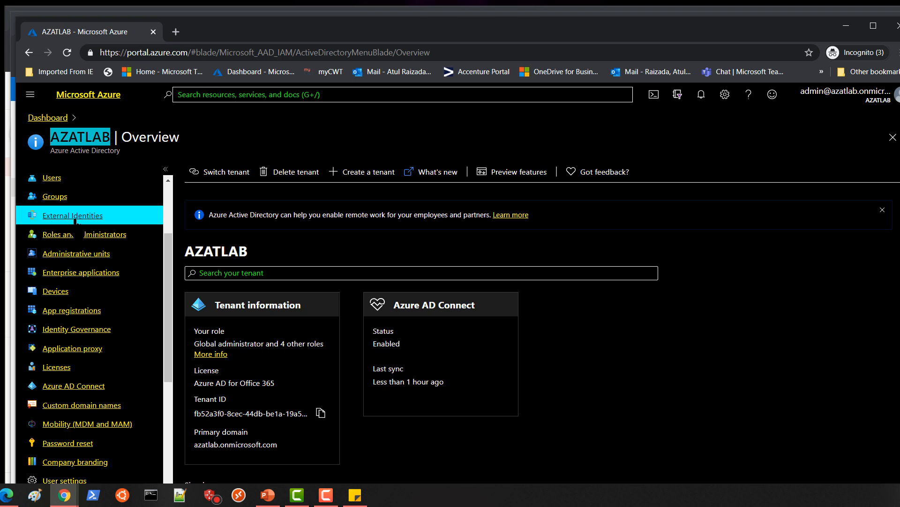
pyautogui.click(84, 314)
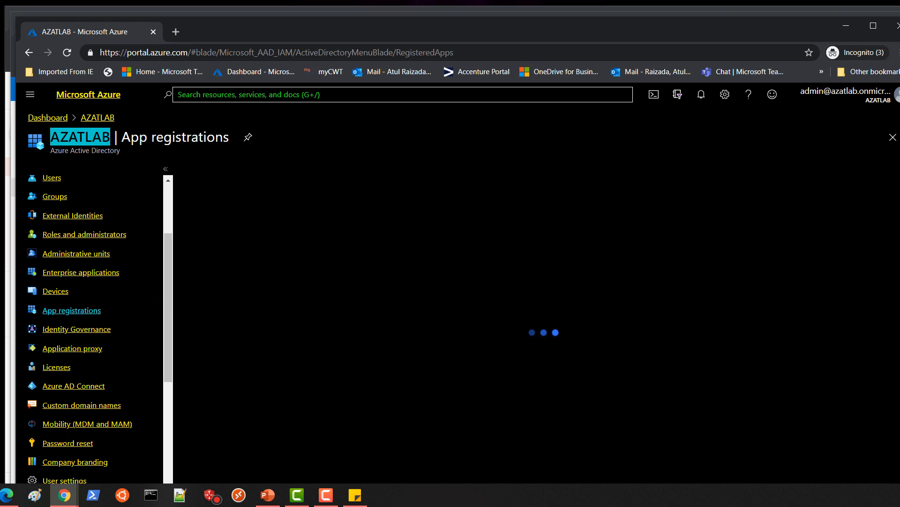
pyautogui.click(226, 172)
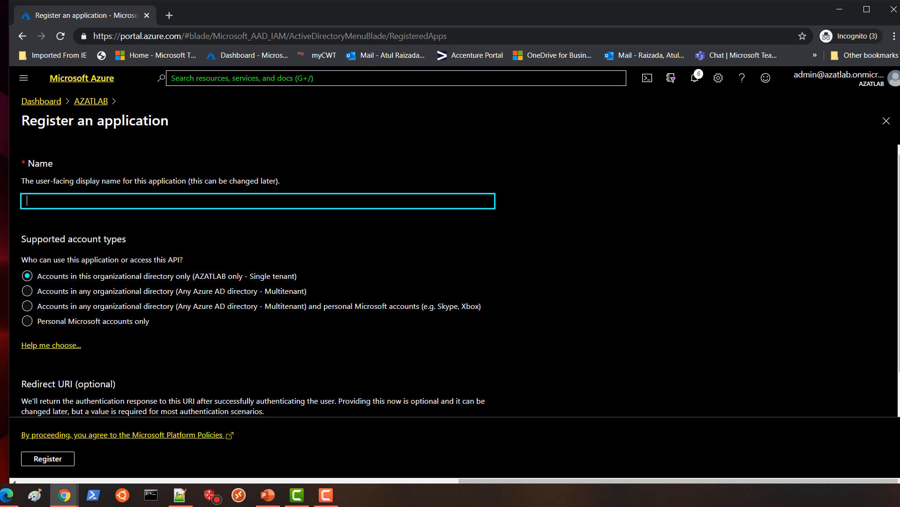
# Name the application b2c and allow accounts in any organizational directory plus personal Microsoft accounts
pyautogui.click(27, 306)
pyautogui.click(50, 201)
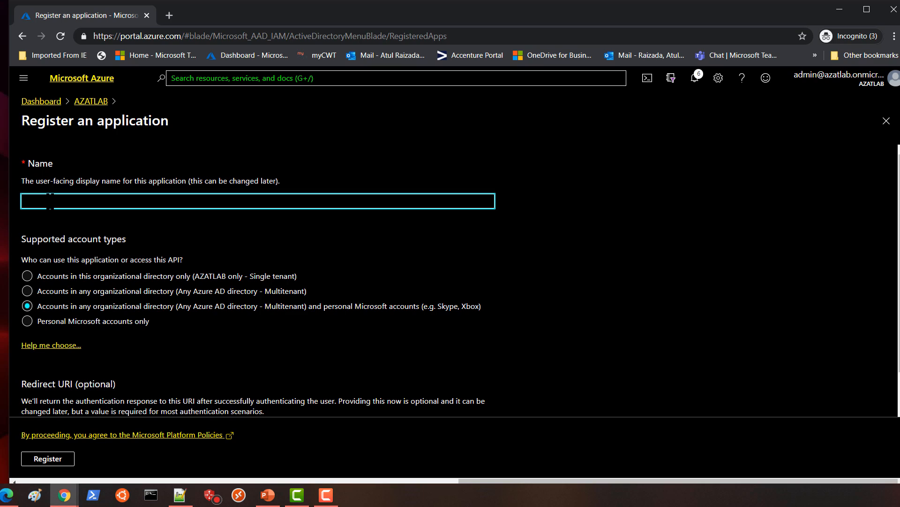
pyautogui.write('b2c')
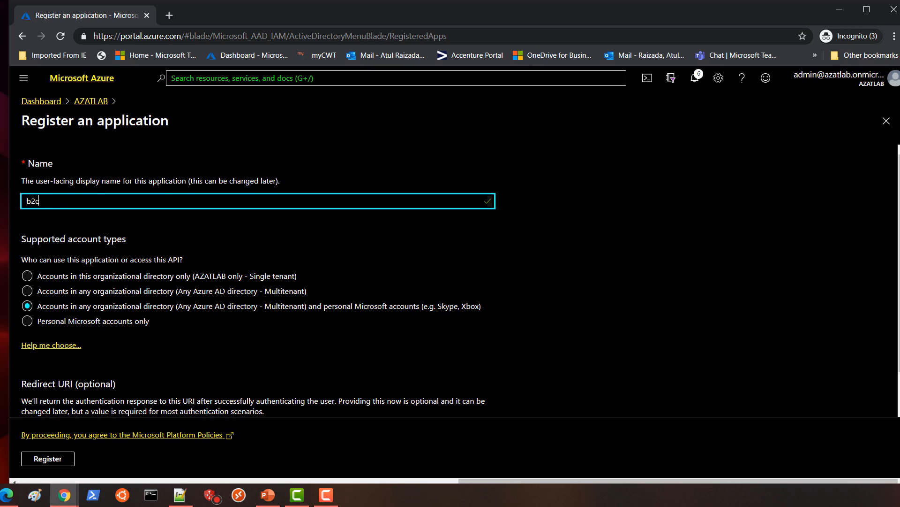
pyautogui.scroll(-1, 238, 358)
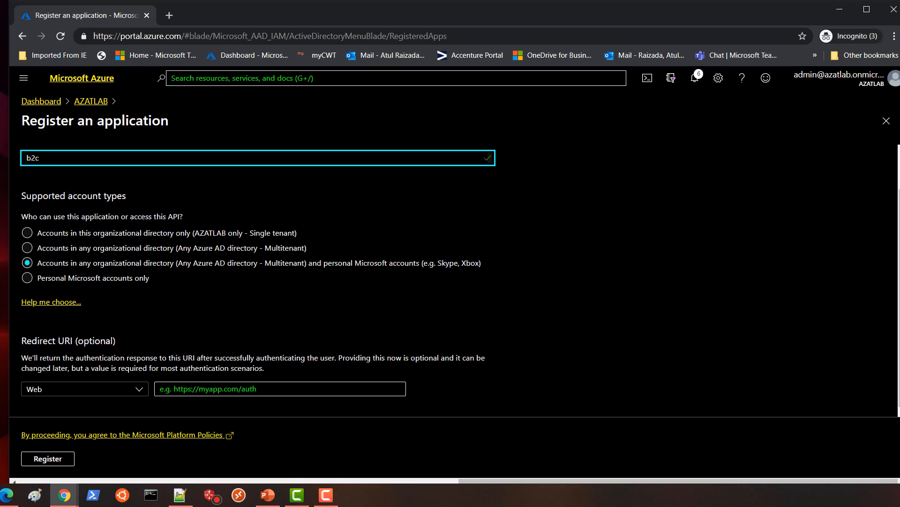
pyautogui.hotkey('alt', 'Tab')
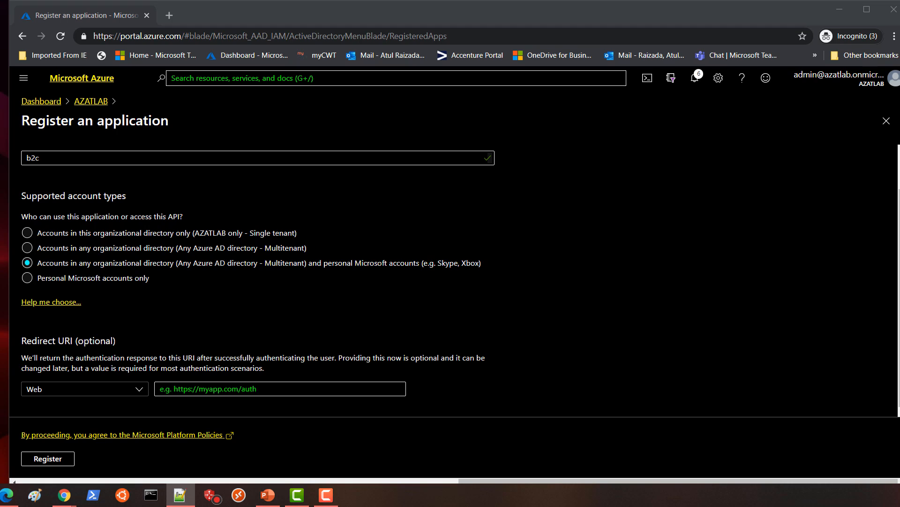
pyautogui.click(187, 389)
pyautogui.click(188, 389)
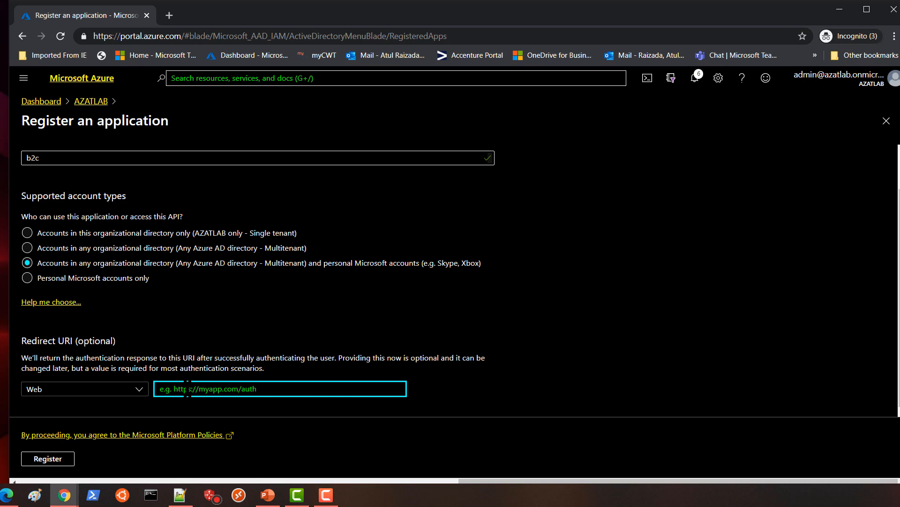
pyautogui.write('https://araizadab2c.b2clogin.com/araizadab2c.onmicrosoft.com/oauth2/authresp')
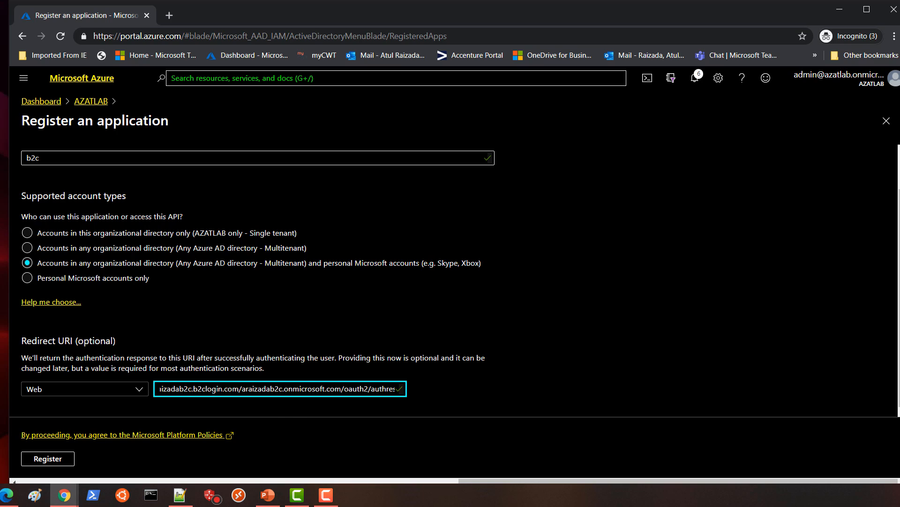
pyautogui.tripleClick(235, 390)
pyautogui.click(139, 389)
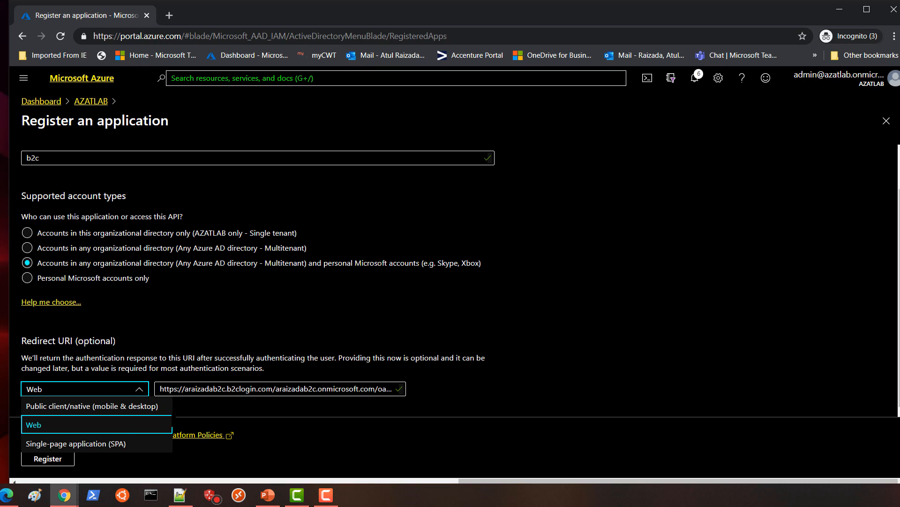
pyautogui.click(48, 458)
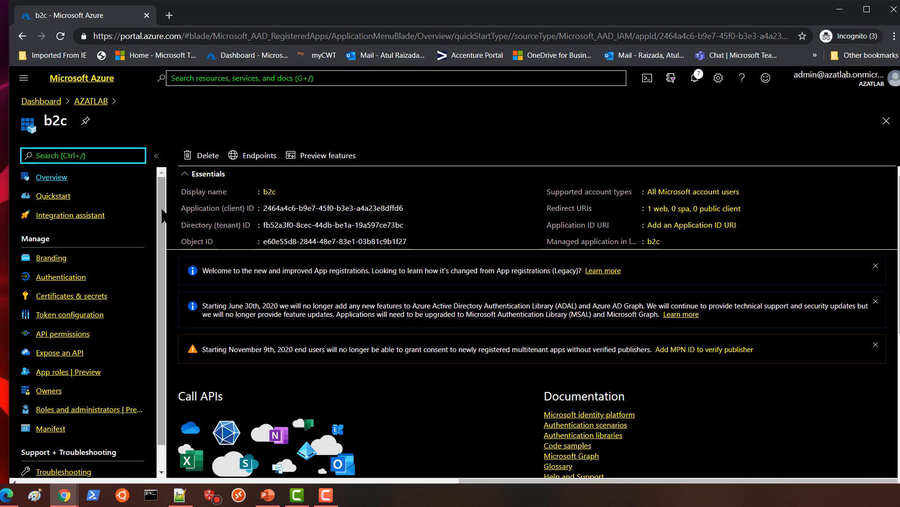
# Open the b2c application's certificates and secrets, and try to add a client secret described as b2c that never expires
pyautogui.scroll(-1, 165, 266)
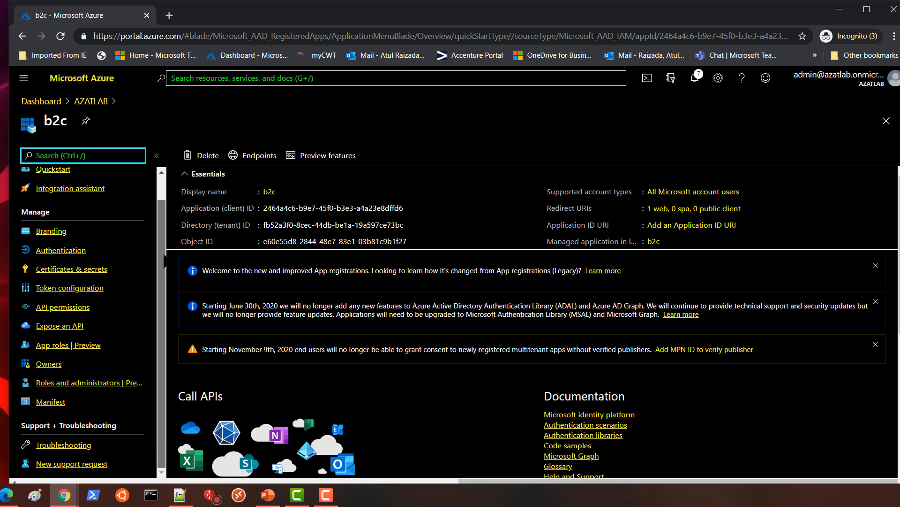
pyautogui.click(99, 269)
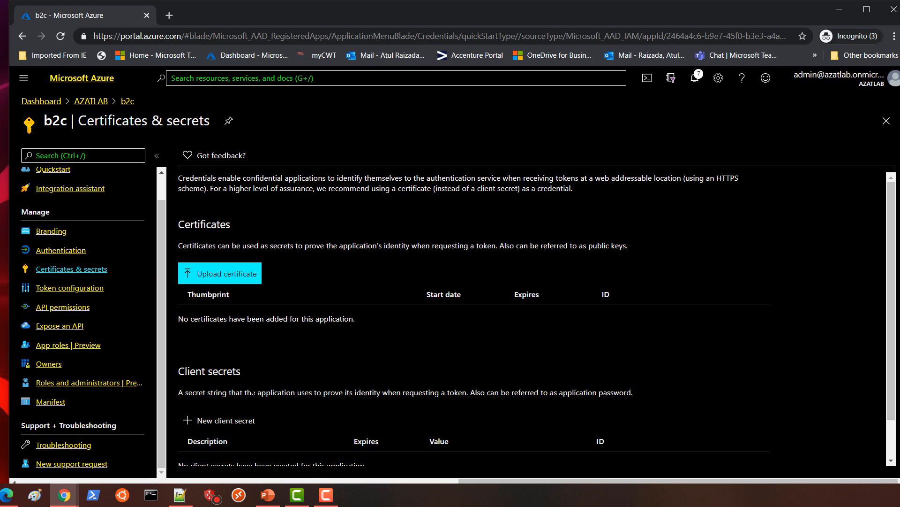
pyautogui.click(212, 421)
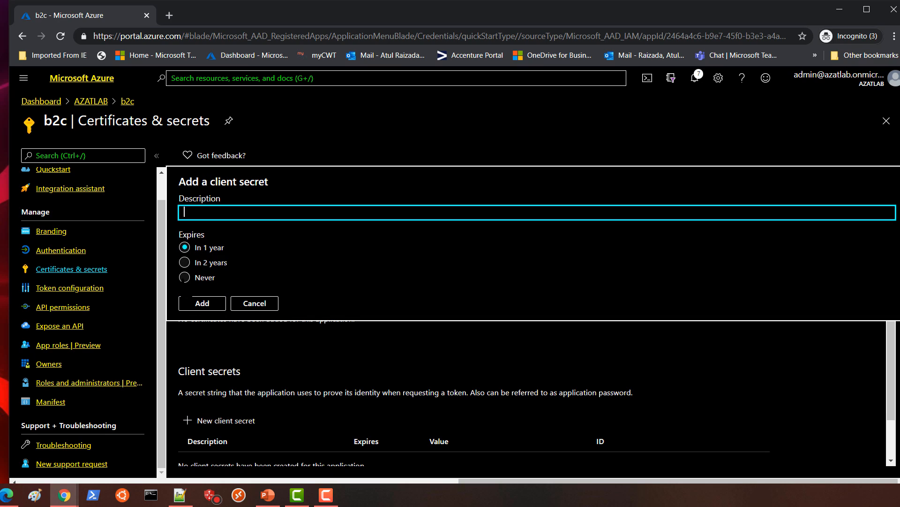
pyautogui.click(192, 277)
pyautogui.click(206, 212)
pyautogui.write('b2c')
pyautogui.press('Return')
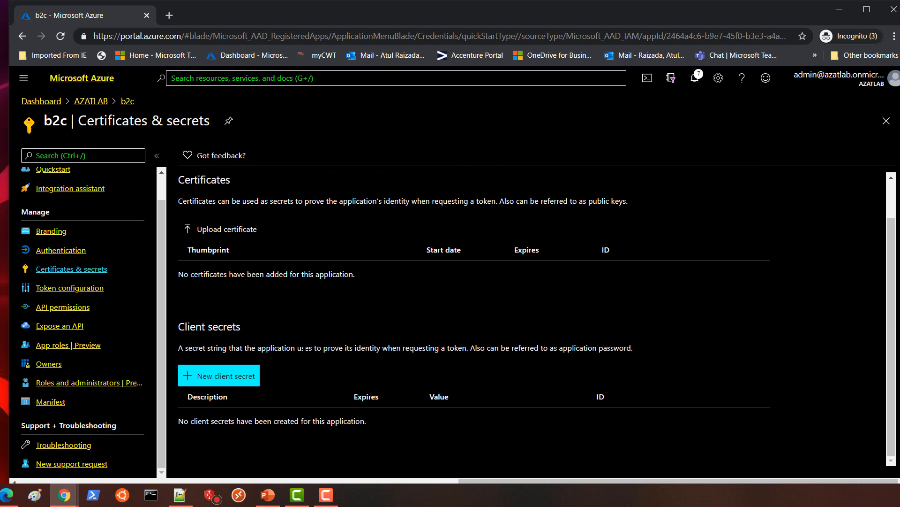
# Add a never-expiring client secret to the application with the description b2c
pyautogui.scroll(1, 291, 348)
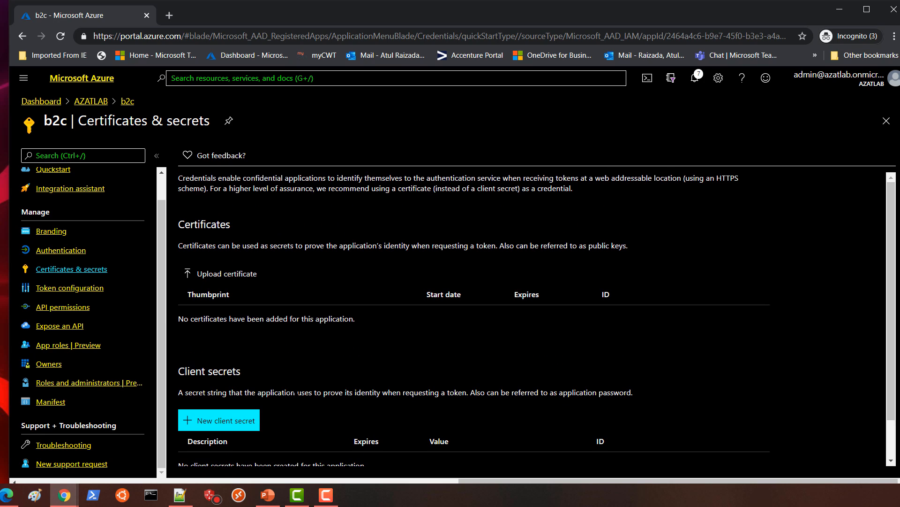
pyautogui.scroll(-1, 530, 319)
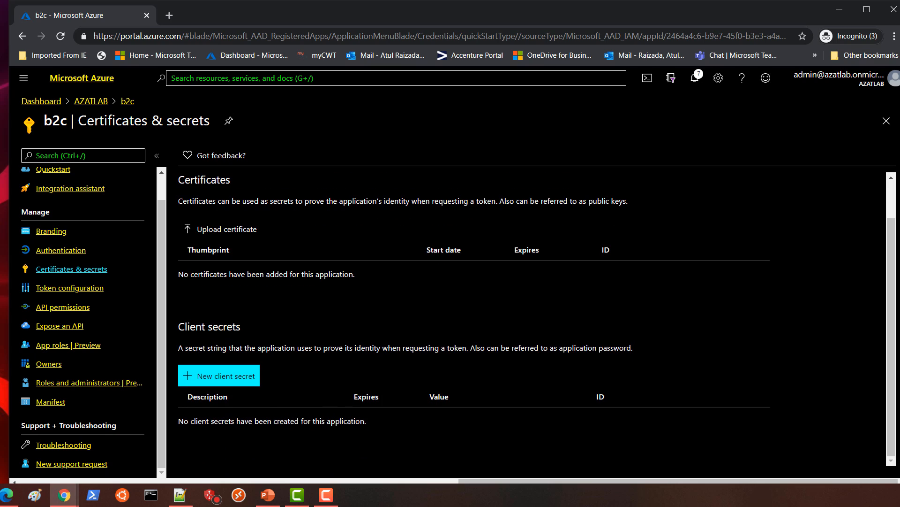
pyautogui.click(240, 378)
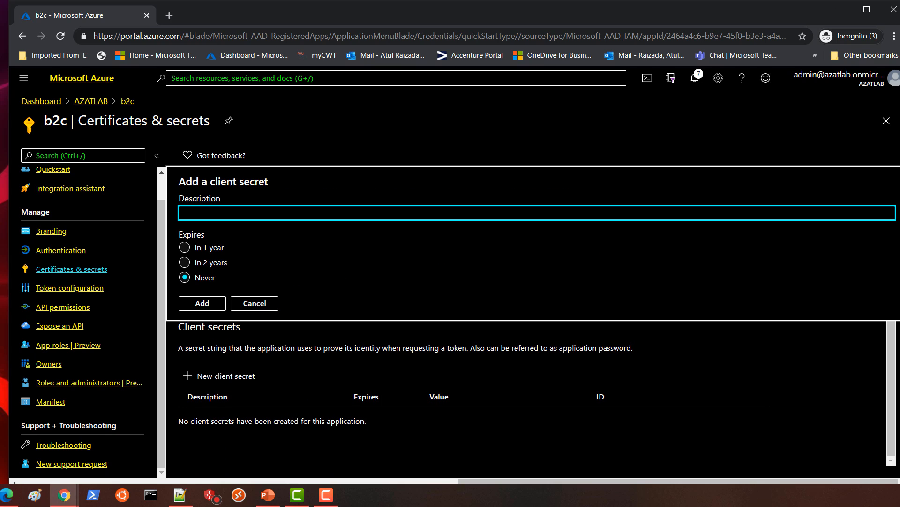
pyautogui.write('b2c')
pyautogui.click(199, 303)
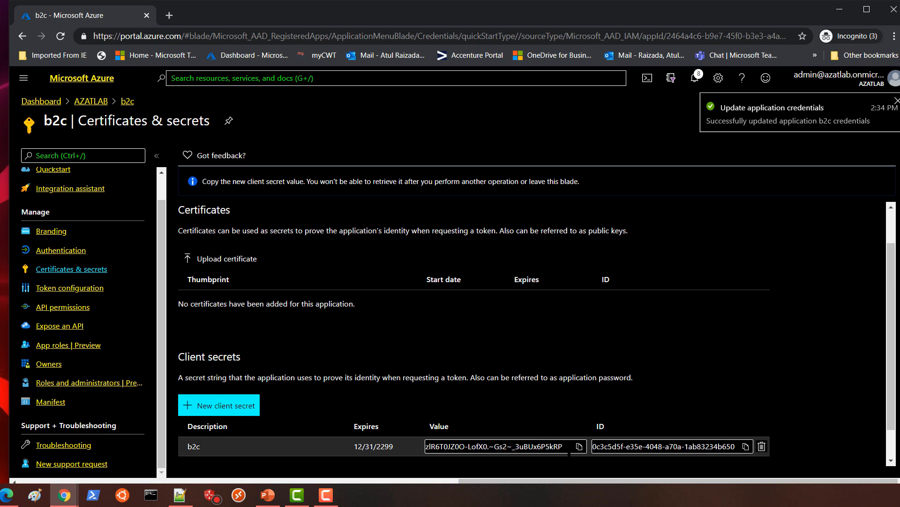
# Copy the new client secret value and the b2c application (client) ID into the Notepad++ notes
pyautogui.click(580, 446)
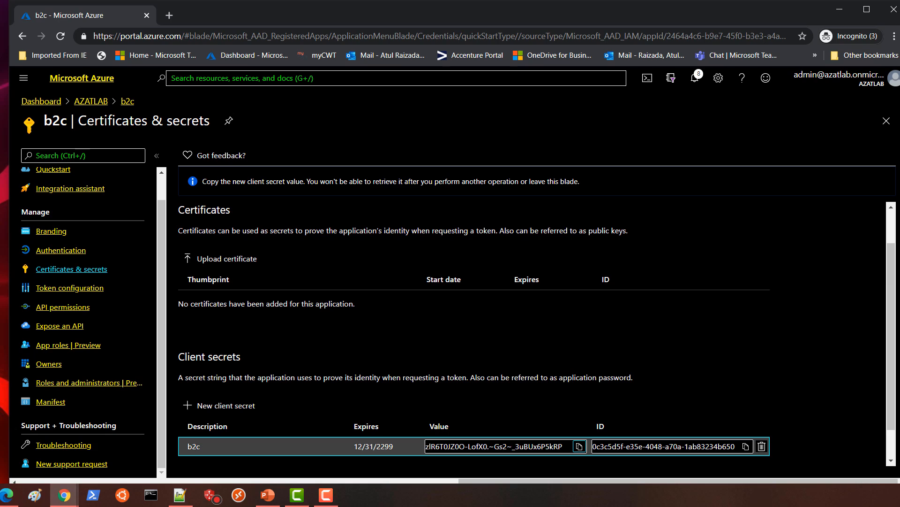
pyautogui.hotkey('alt', 'Tab')
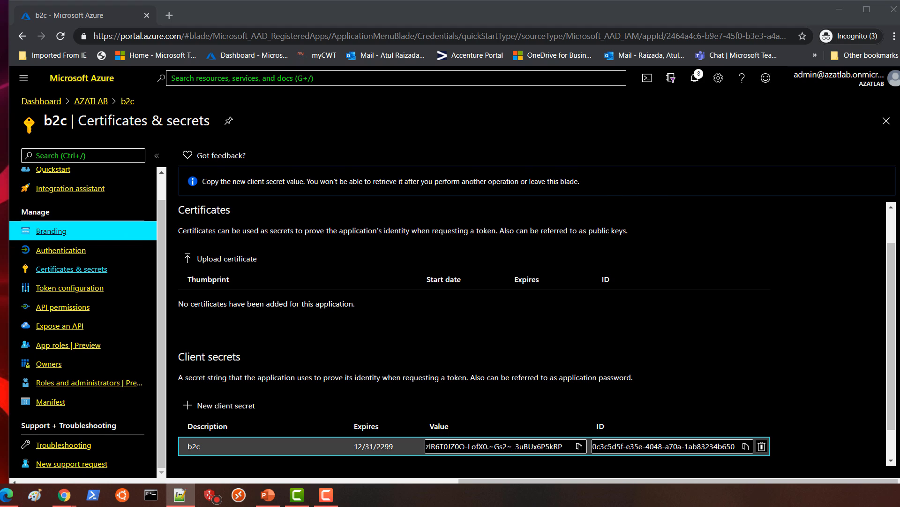
pyautogui.scroll(1, 164, 190)
pyautogui.click(82, 180)
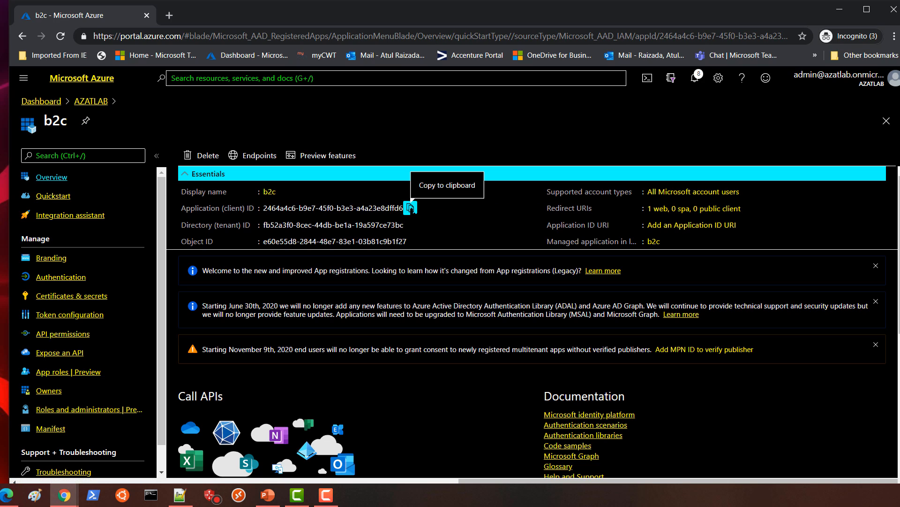
pyautogui.click(410, 207)
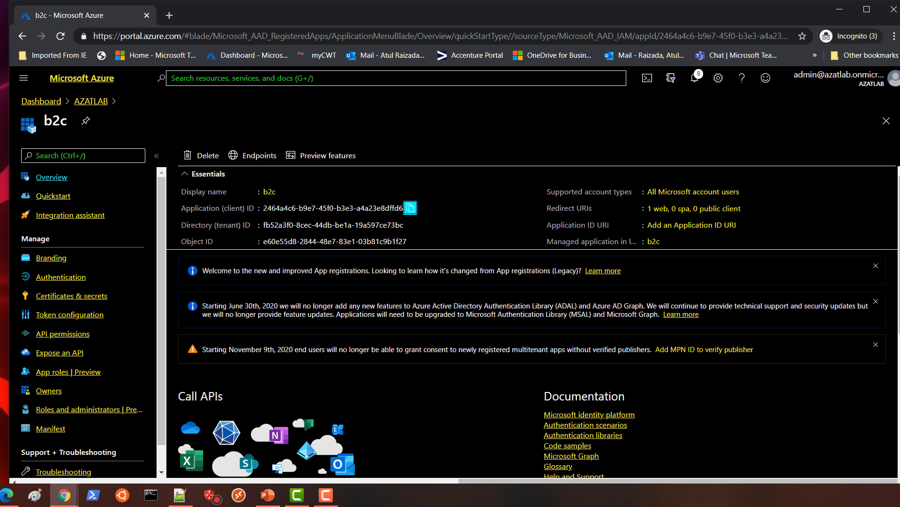
pyautogui.hotkey('alt', 'Tab')
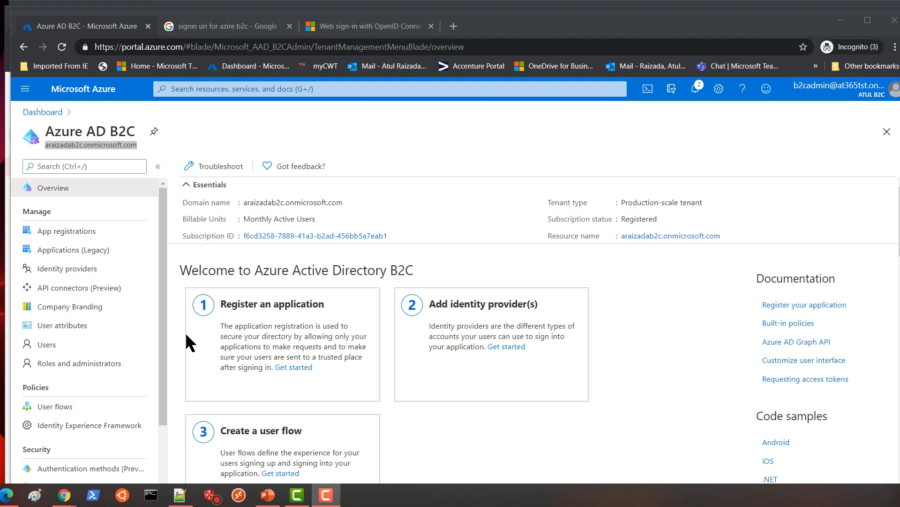
# In the Azure AD B2C tenant's identity providers, start a new OpenID Connect provider named AZATLAB
pyautogui.click(92, 276)
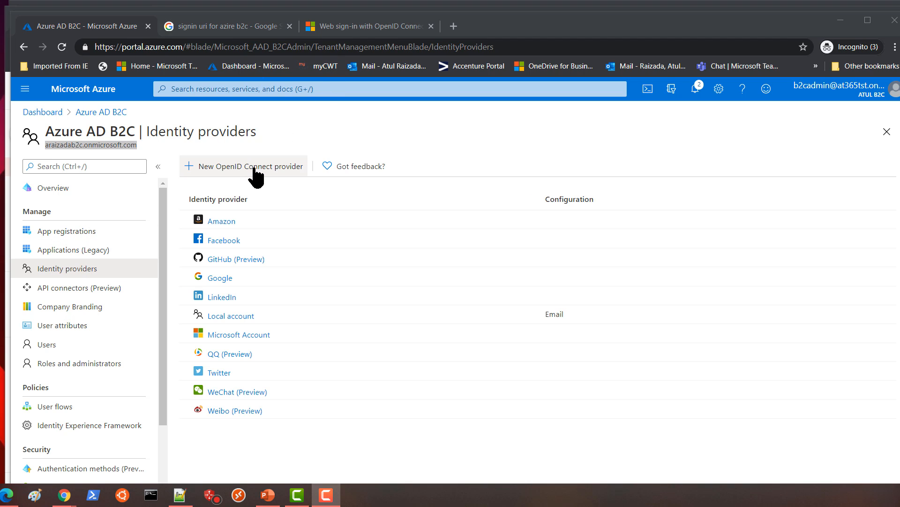
pyautogui.click(256, 168)
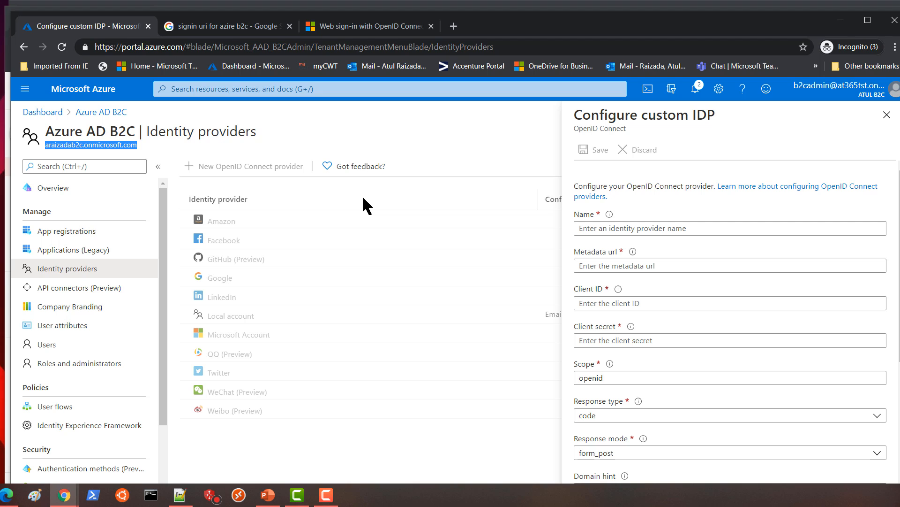
pyautogui.click(604, 229)
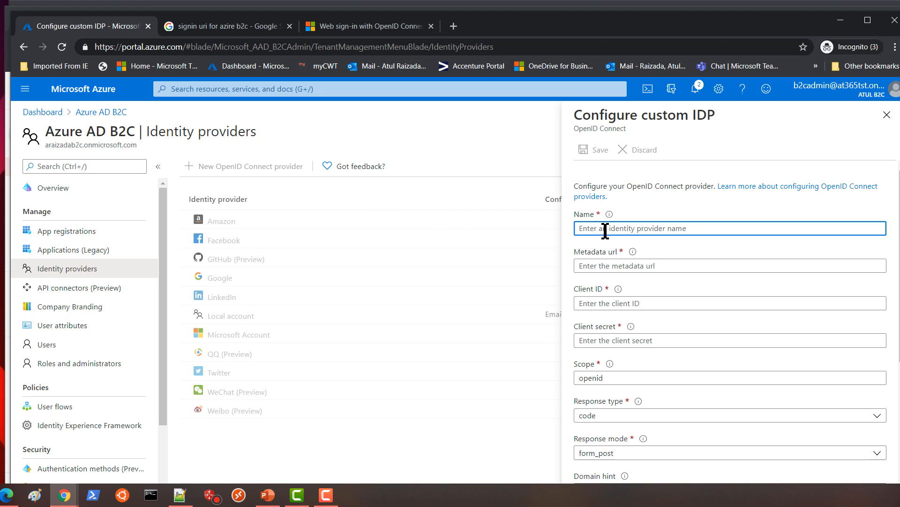
pyautogui.write('AZATLA')
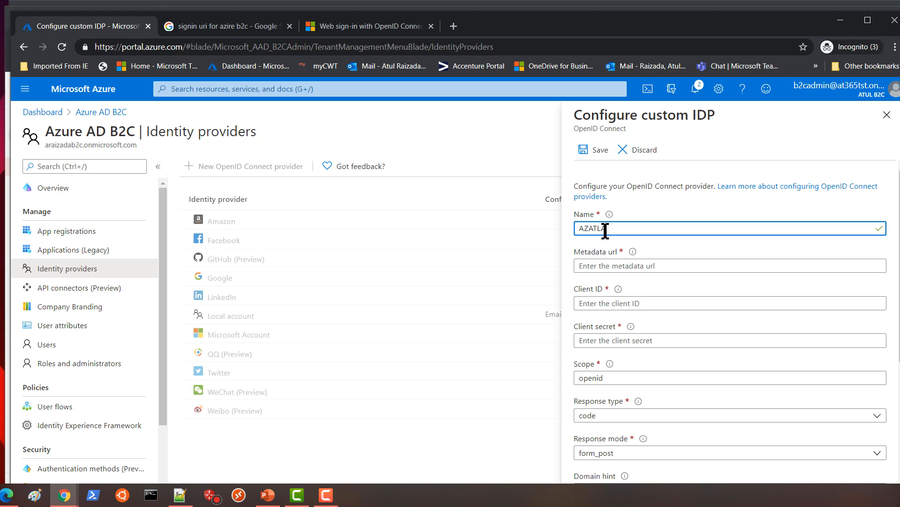
pyautogui.write('B')
# Switch to the Notepad++ notes, copy the metadata address login.microsoftonline.com/azatlab.onmicrosoft.com/.well-known/openid-configuration and minimize the notes
pyautogui.hotkey('alt', 'Tab')
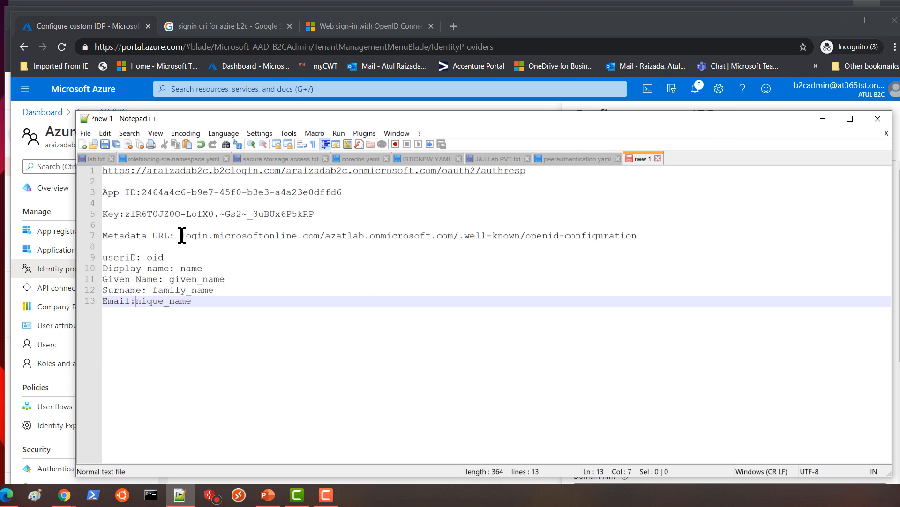
pyautogui.moveTo(182, 235); pyautogui.dragTo(639, 234)
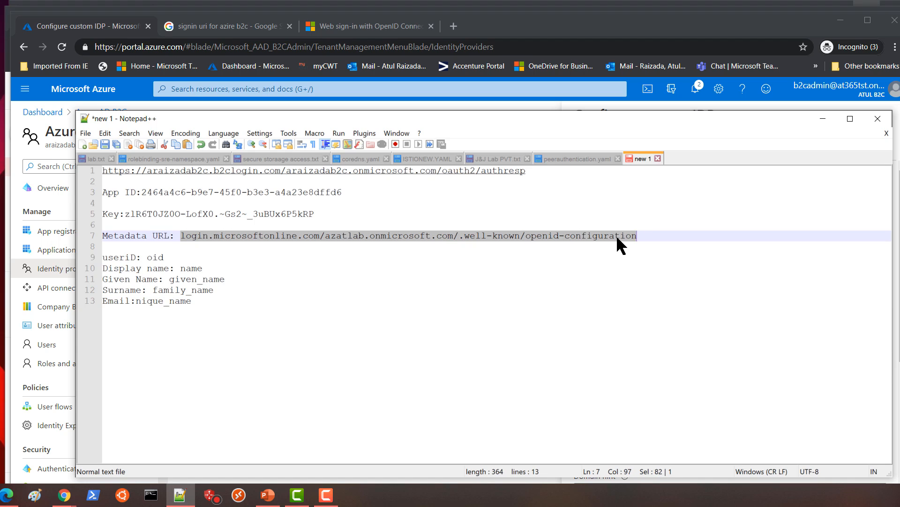
pyautogui.rightClick(616, 235)
pyautogui.click(644, 257)
pyautogui.click(818, 122)
pyautogui.click(610, 266)
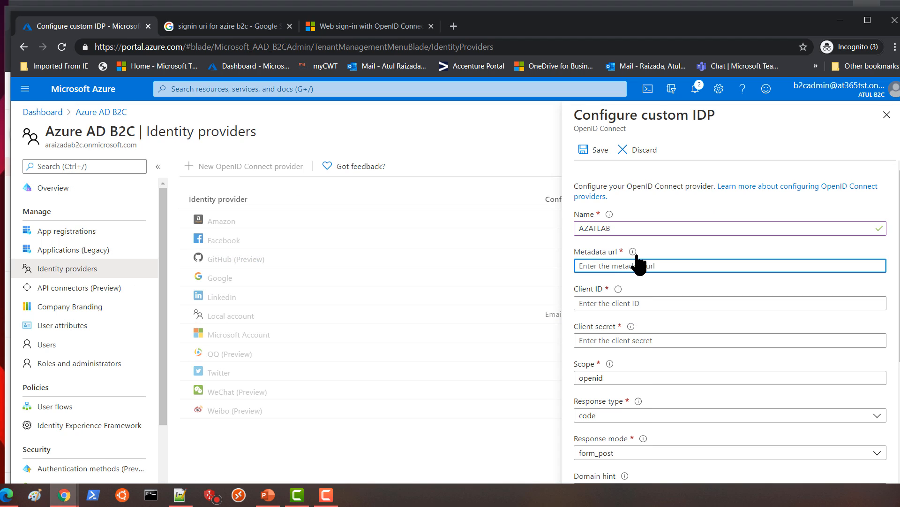
pyautogui.moveTo(634, 253)
pyautogui.write('http')
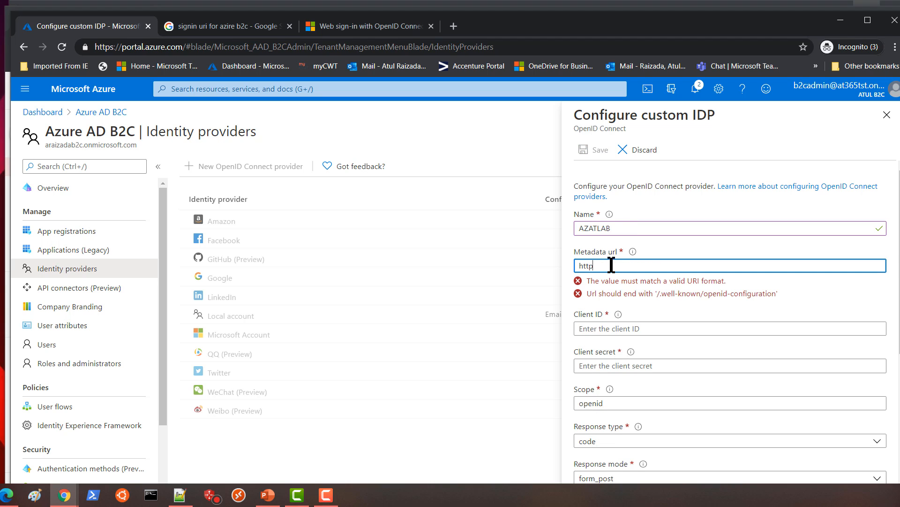
pyautogui.write('s://')
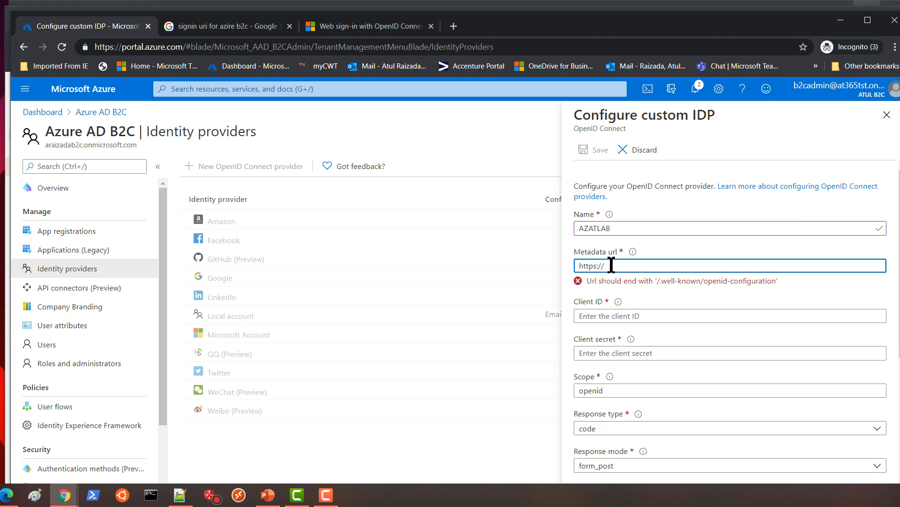
pyautogui.rightClick(617, 266)
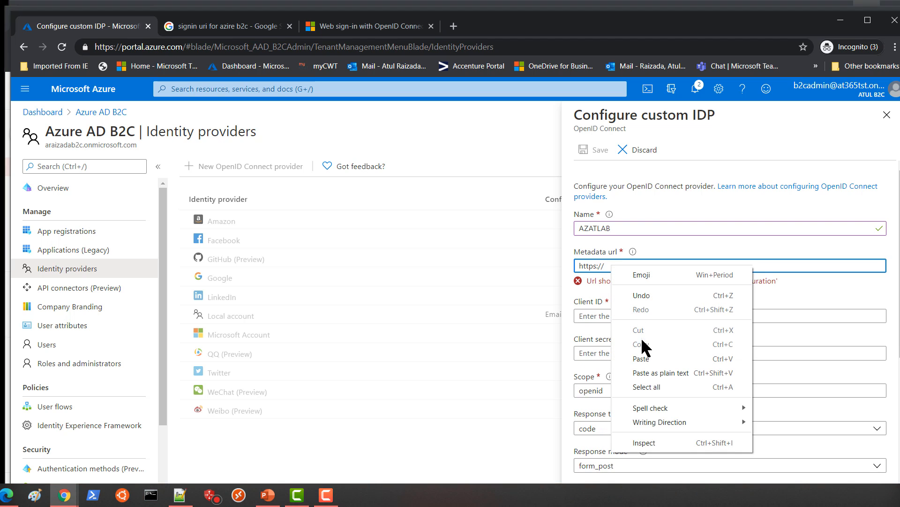
pyautogui.click(641, 354)
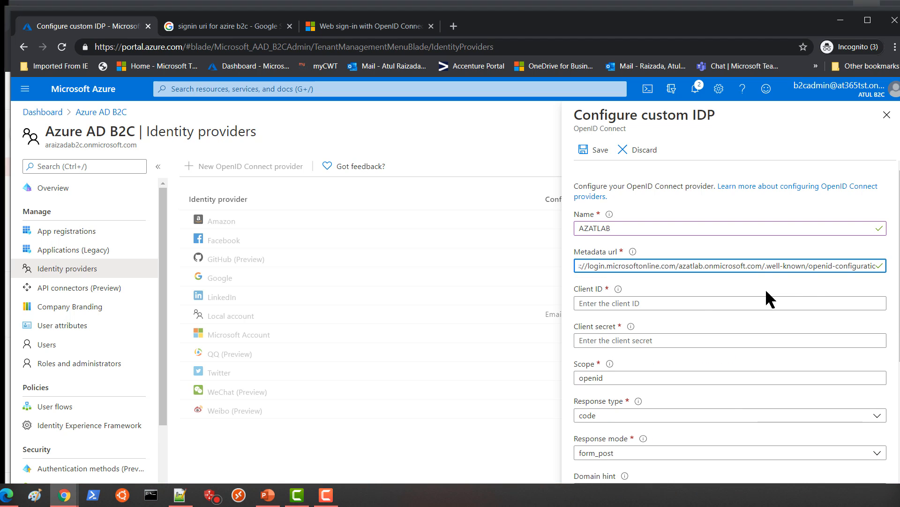
pyautogui.click(602, 266)
pyautogui.press('Home')
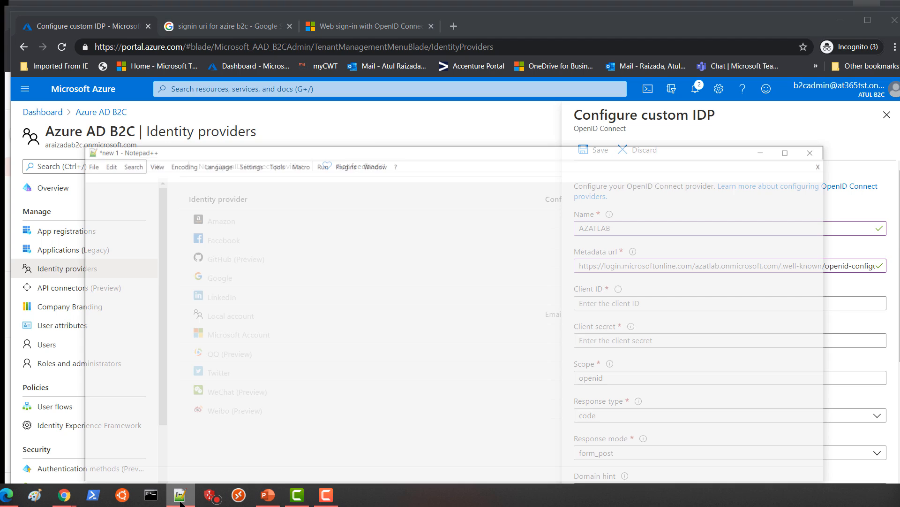
# Copy the App ID from the Notepad++ notes and paste it as the provider's client ID in the Azure portal
pyautogui.click(211, 448)
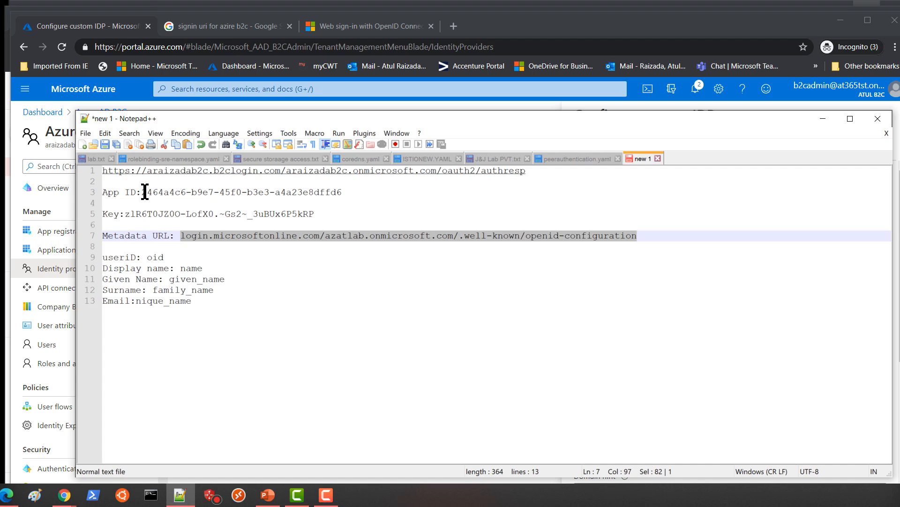
pyautogui.moveTo(147, 192); pyautogui.dragTo(345, 193)
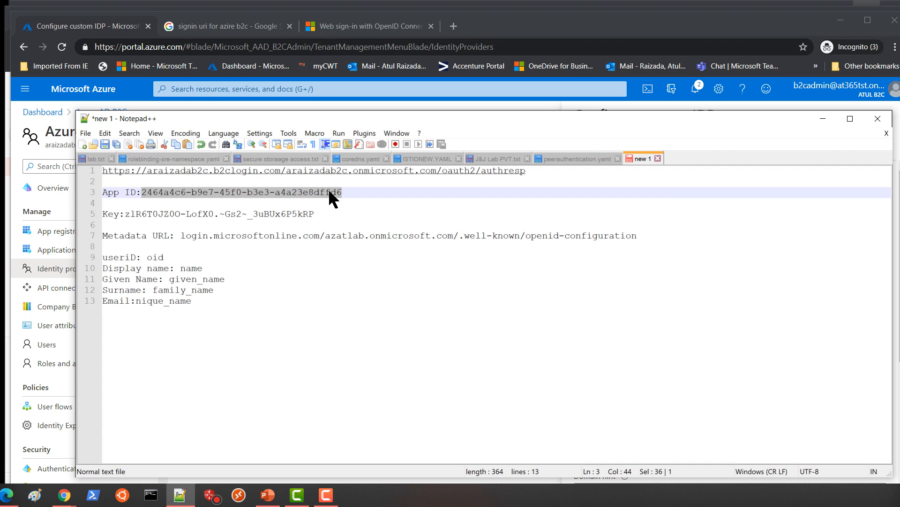
pyautogui.rightClick(330, 191)
pyautogui.click(356, 212)
pyautogui.click(823, 118)
pyautogui.click(599, 302)
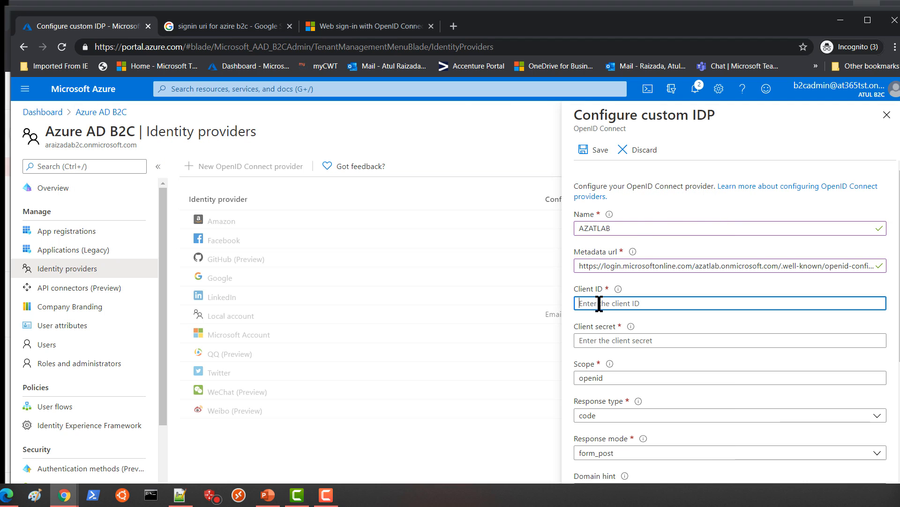
pyautogui.hotkey('ctrl', 'v')
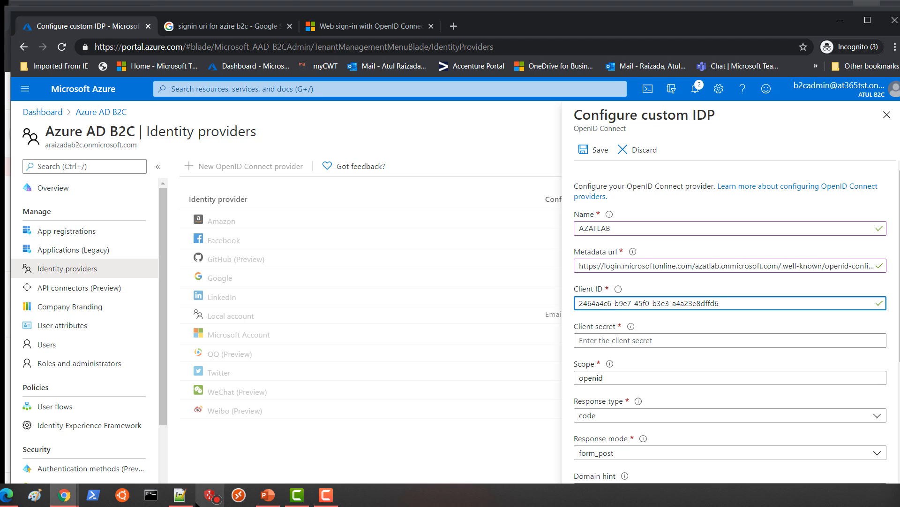
# Copy the key from the Notepad++ notes and paste it as the provider's client secret in the Azure portal
pyautogui.click(185, 497)
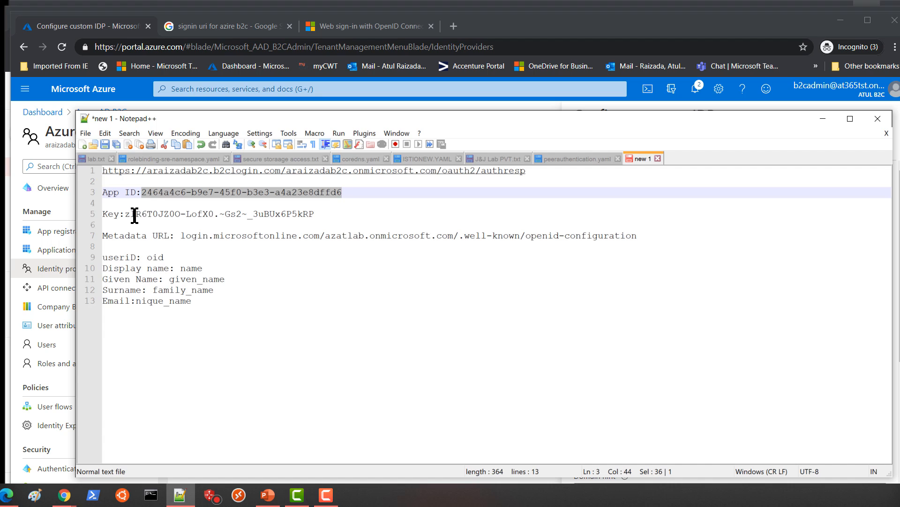
pyautogui.moveTo(124, 214); pyautogui.dragTo(313, 213)
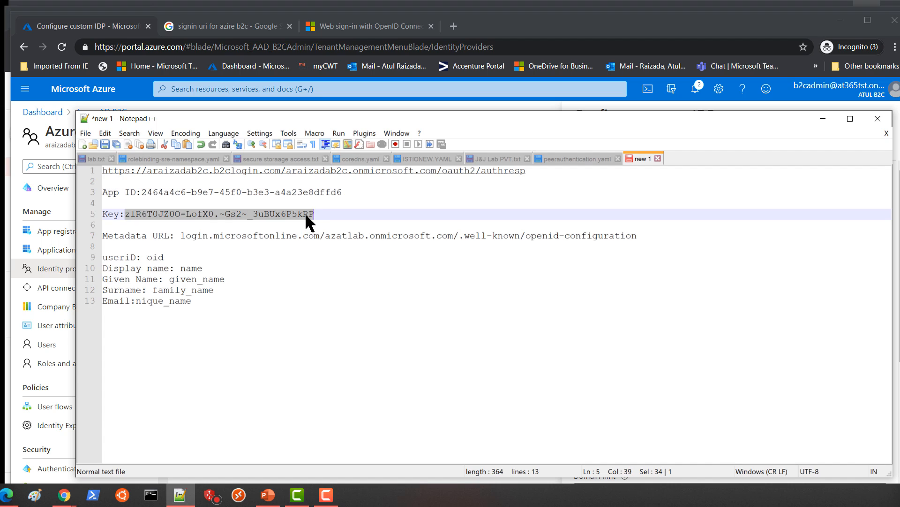
pyautogui.rightClick(306, 217)
pyautogui.click(328, 235)
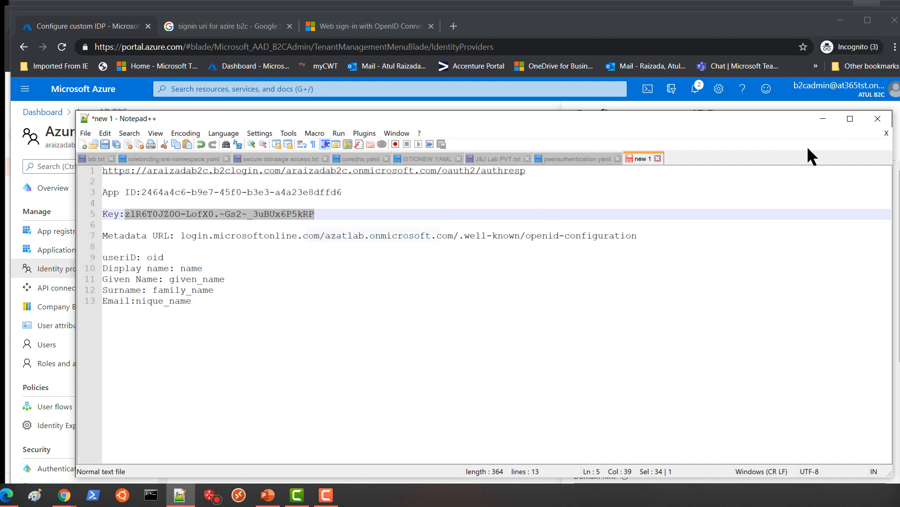
pyautogui.click(823, 120)
pyautogui.click(606, 340)
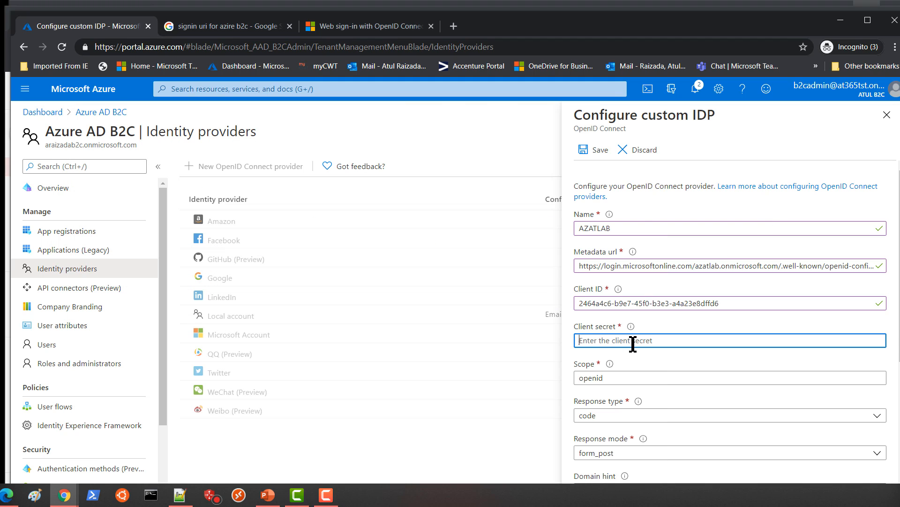
pyautogui.hotkey('ctrl', 'v')
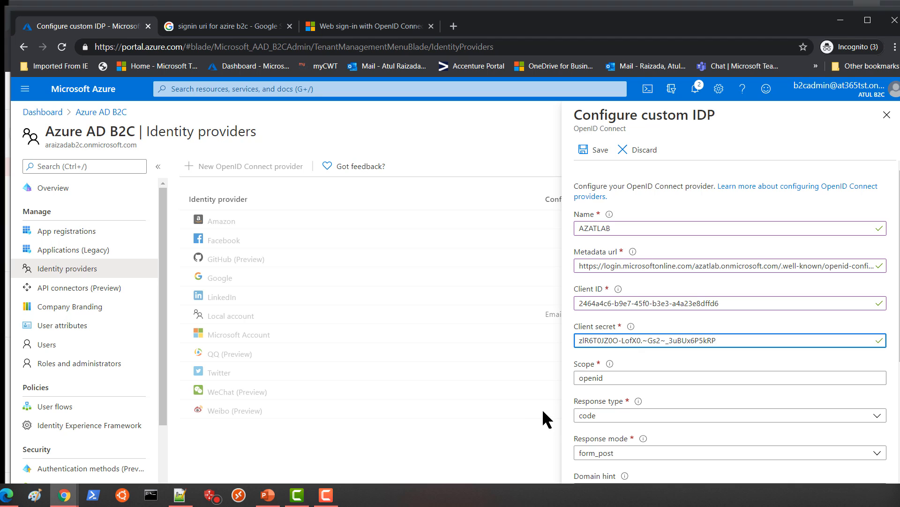
# Review the available response type options for the provider and keep code selected
pyautogui.click(608, 417)
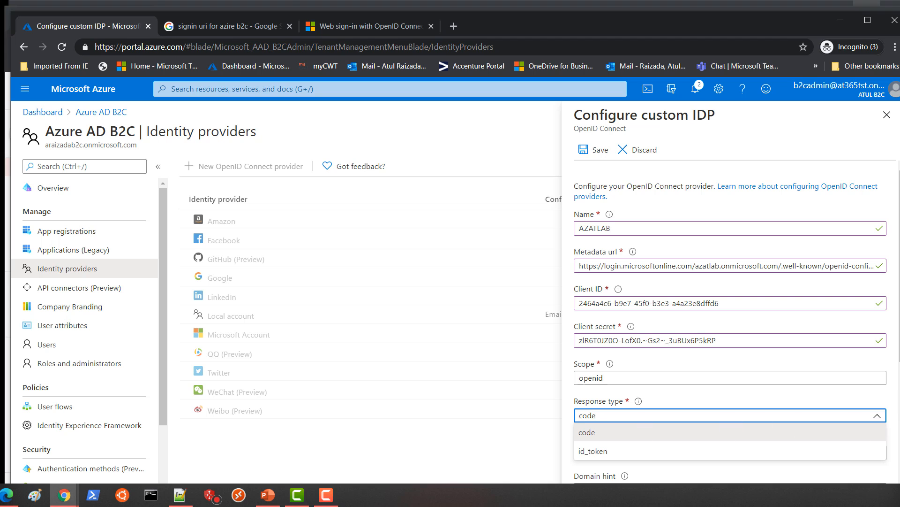
pyautogui.click(488, 381)
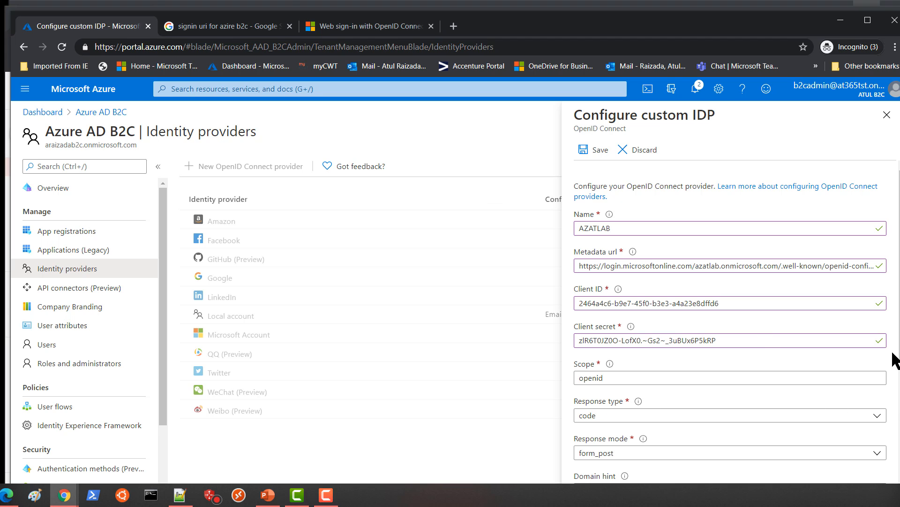
pyautogui.scroll(-3, 730, 324)
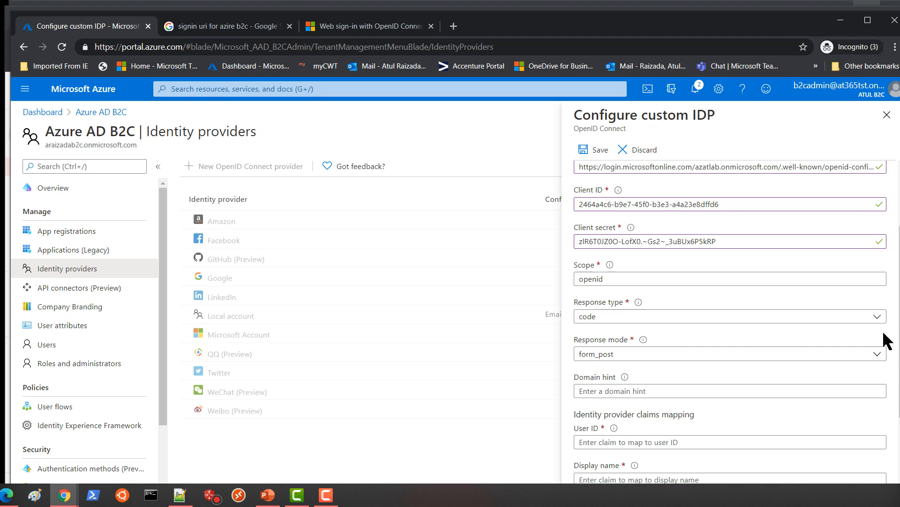
pyautogui.click(877, 317)
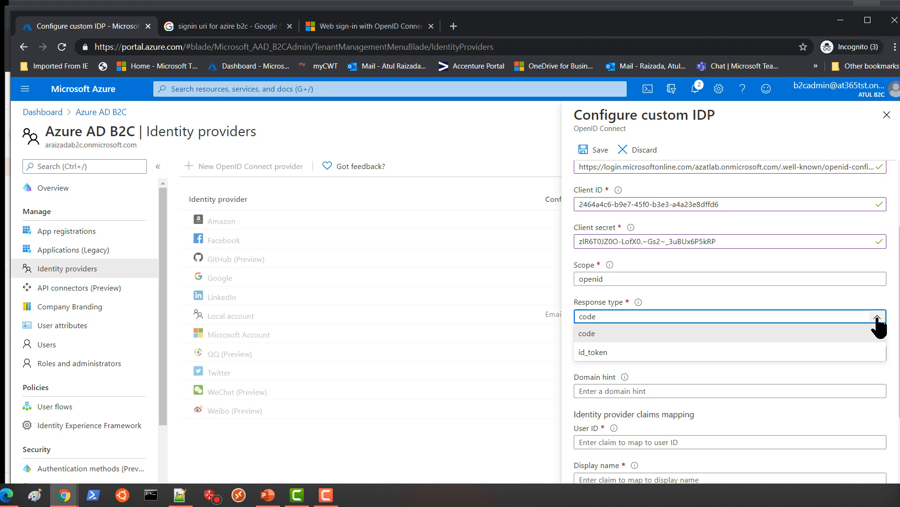
pyautogui.click(876, 319)
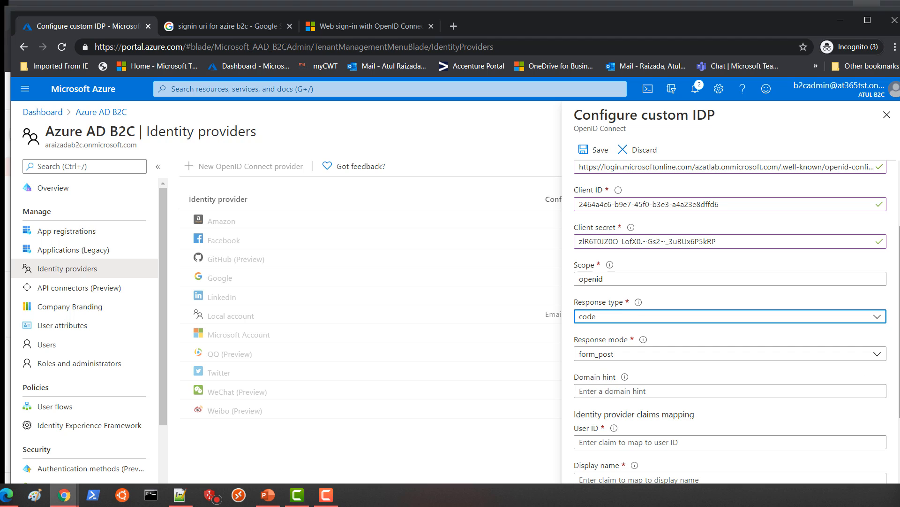
# Set the identity provider's domain hint to AZATLAB
pyautogui.scroll(-2, 858, 381)
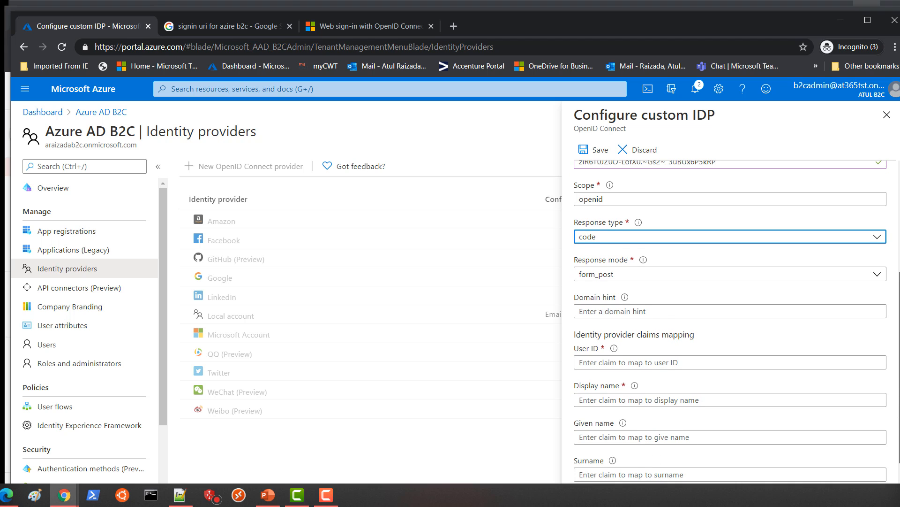
pyautogui.click(614, 304)
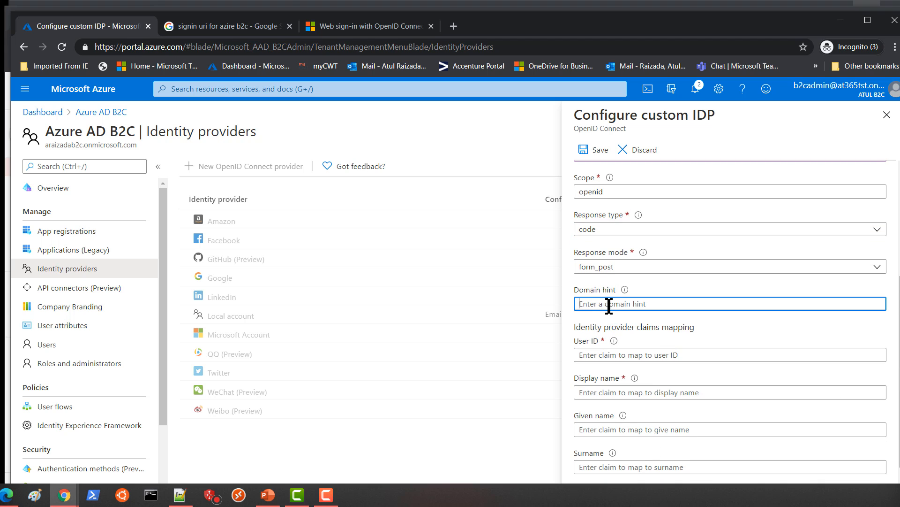
pyautogui.write('AZATLAB')
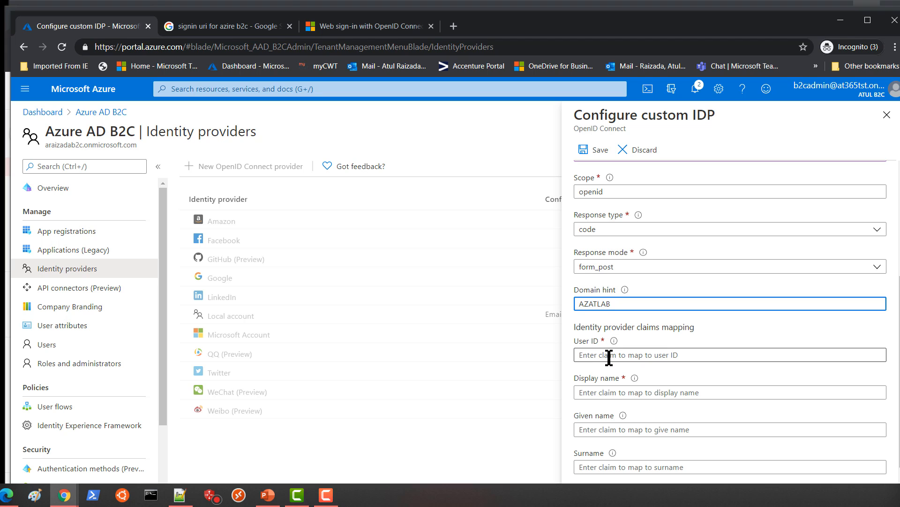
# In the claims mapping, map User ID to oid and Display name to name, checking the claim names in the Notepad++ notes
pyautogui.click(609, 356)
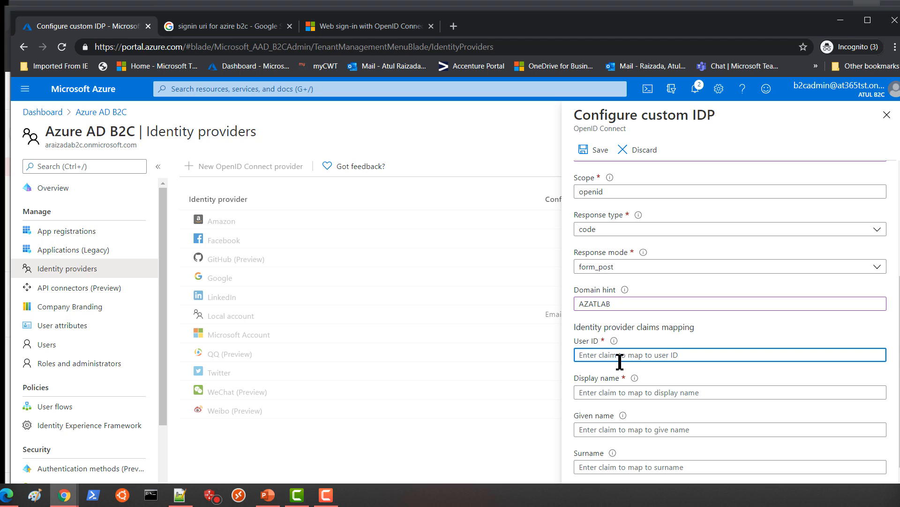
pyautogui.write('oid')
pyautogui.click(609, 393)
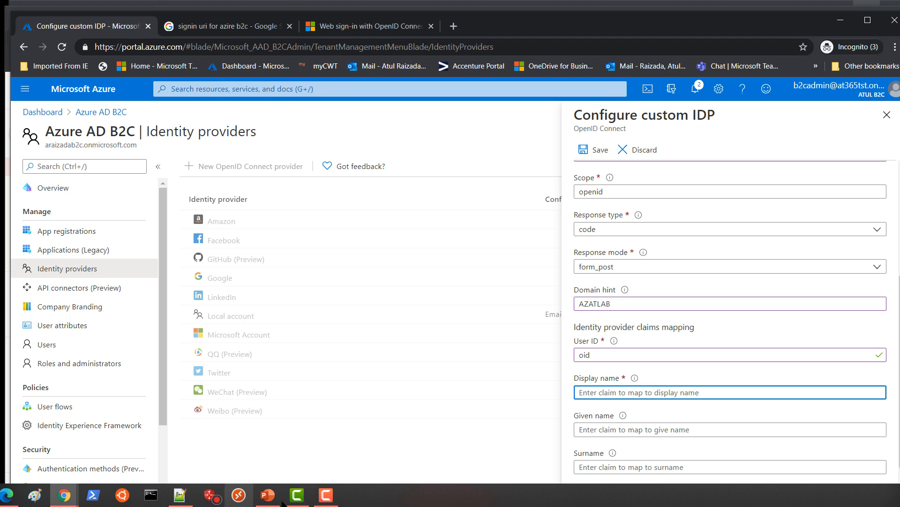
pyautogui.click(180, 495)
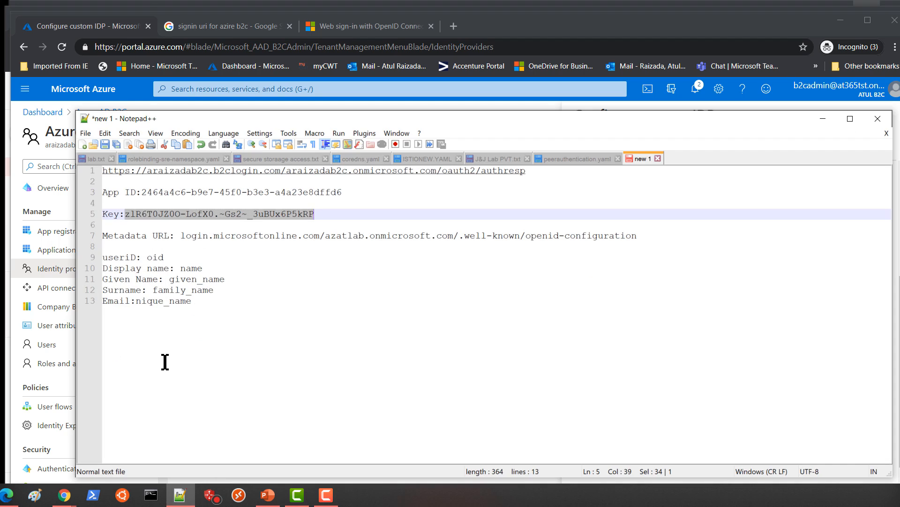
pyautogui.click(825, 122)
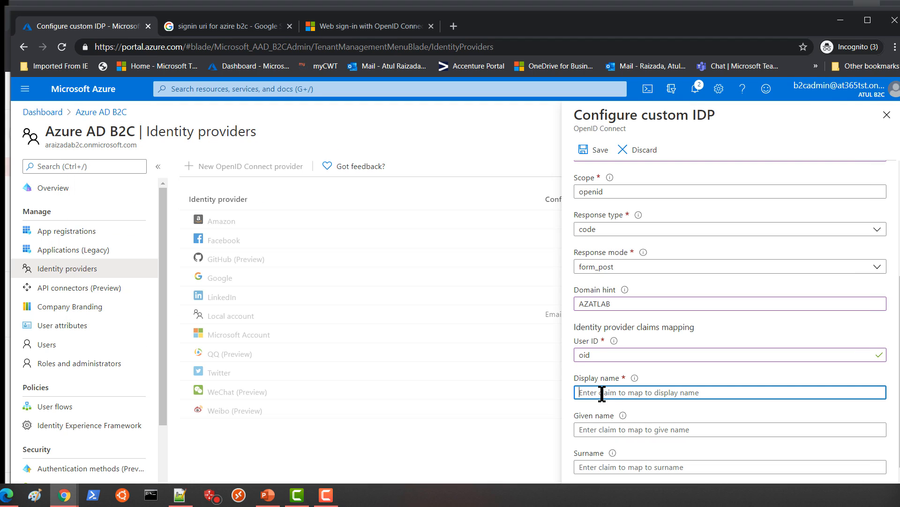
pyautogui.write('name')
# Map Given name to given_name and Surname to family_name in the identity provider claims mapping
pyautogui.click(608, 430)
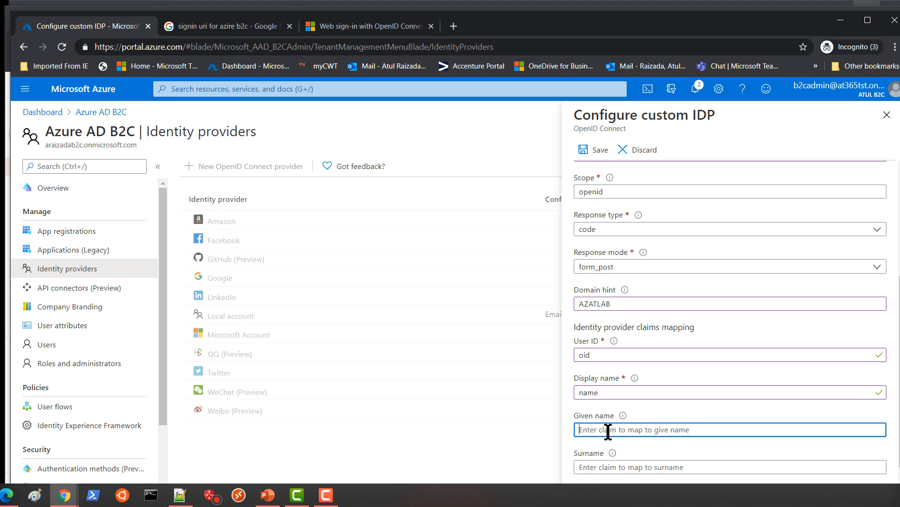
pyautogui.write('given_name')
pyautogui.scroll(-1, 750, 408)
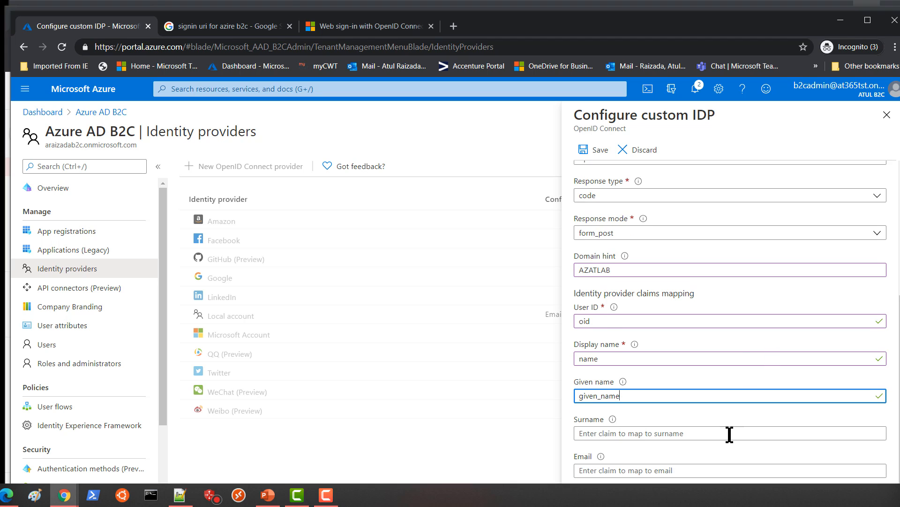
pyautogui.click(631, 432)
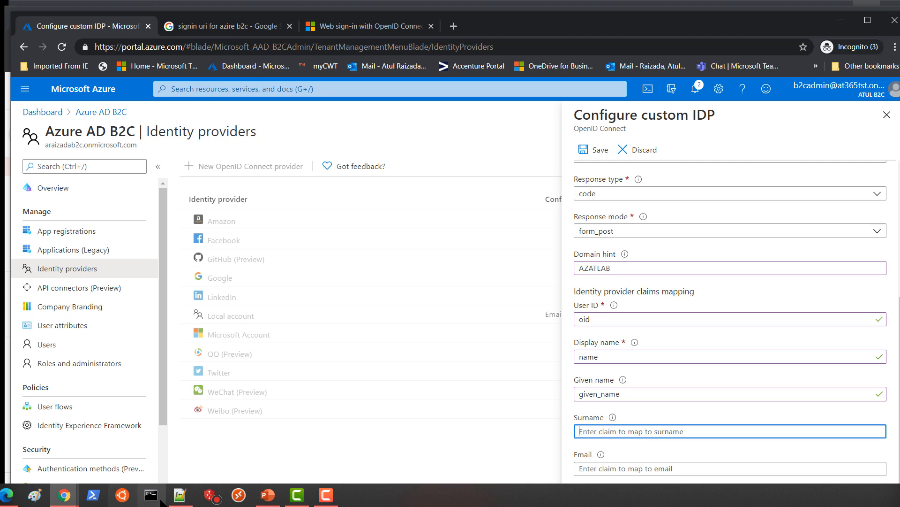
pyautogui.click(180, 494)
pyautogui.click(181, 496)
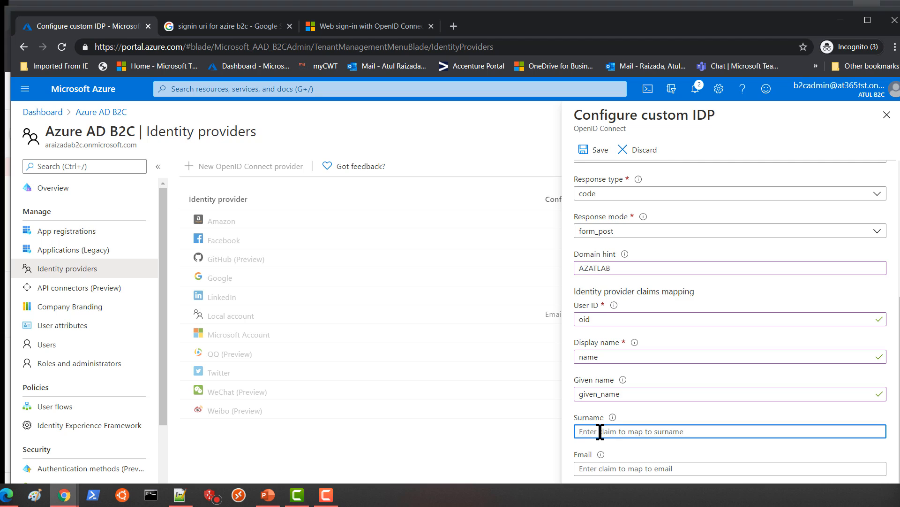
pyautogui.write('family_name')
# Correct the Email claim in the Notepad++ notes to unique_name and copy it for the provider's email mapping
pyautogui.click(651, 467)
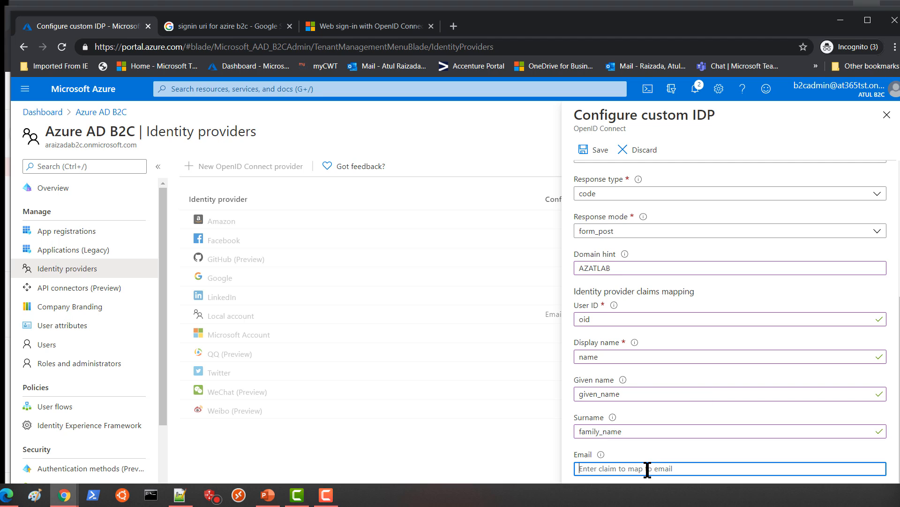
pyautogui.click(180, 495)
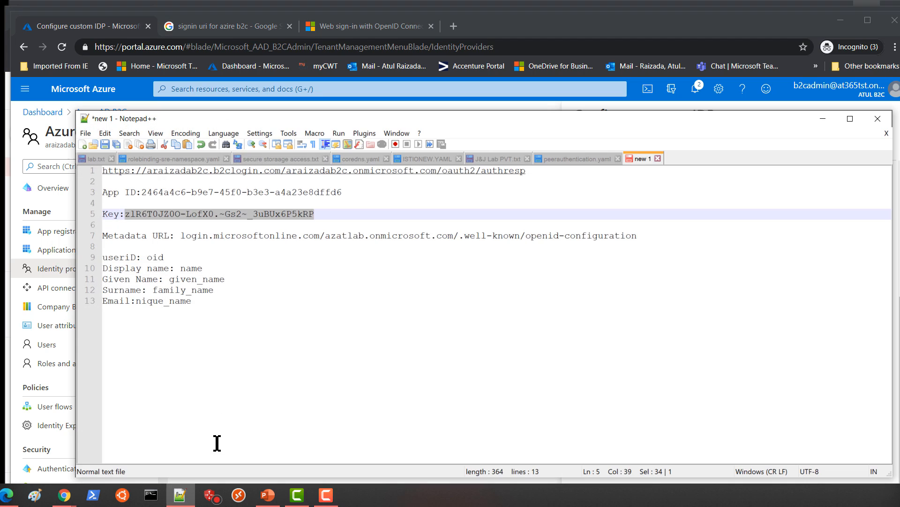
pyautogui.click(136, 302)
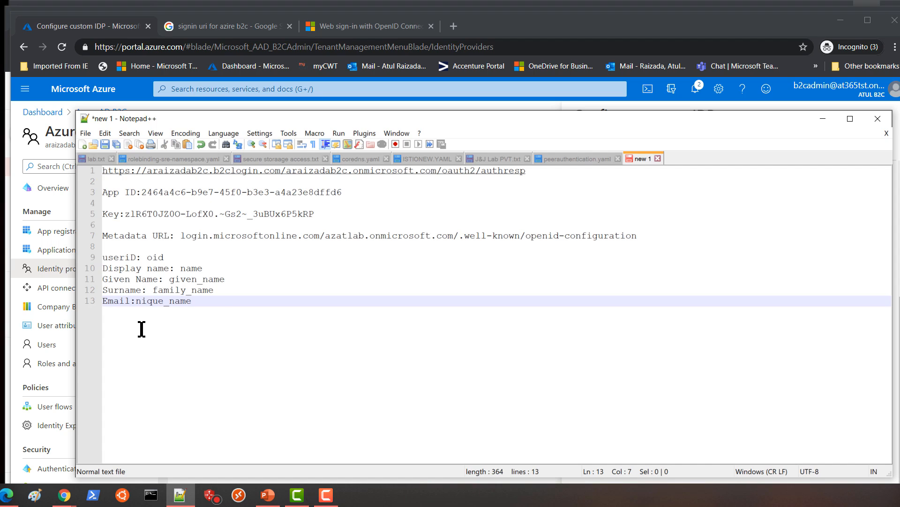
pyautogui.write('u')
pyautogui.moveTo(206, 301); pyautogui.dragTo(135, 301)
pyautogui.hotkey('ctrl', 'c')
pyautogui.rightClick(146, 303)
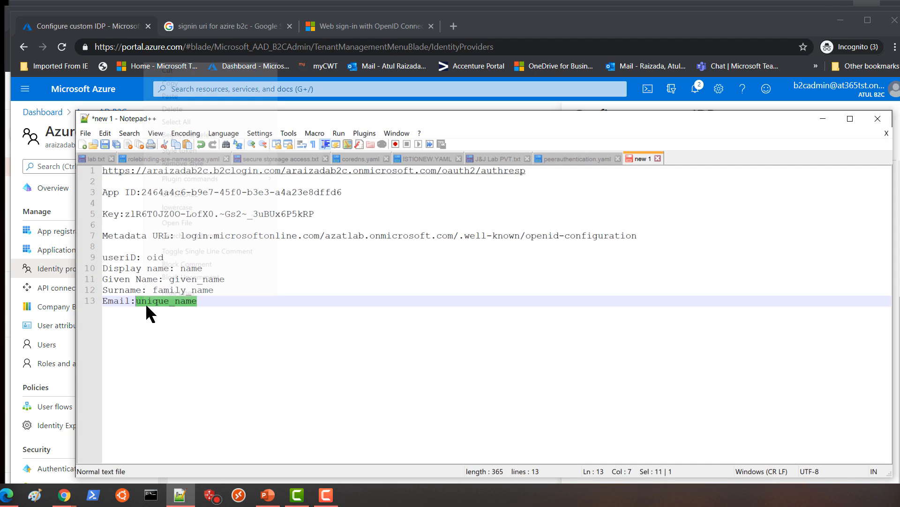
pyautogui.click(176, 84)
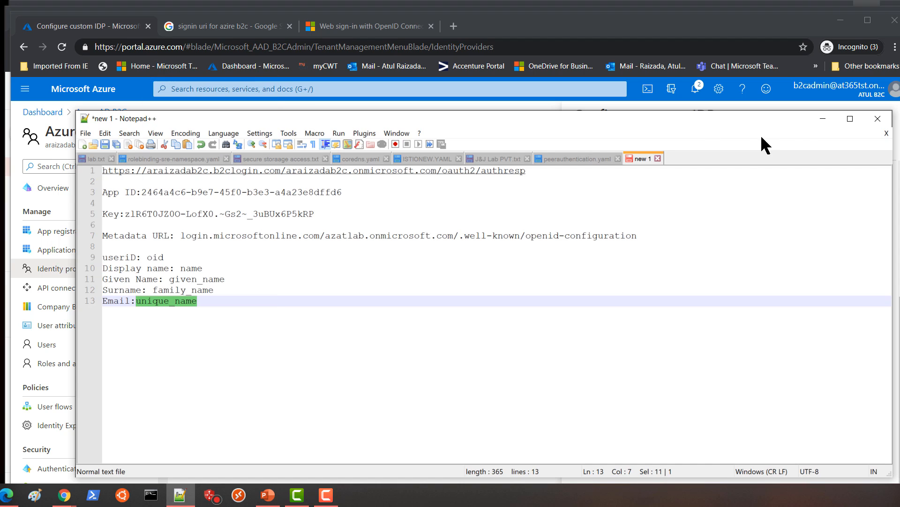
# Map the Email claim to unique_name and save the custom OpenID Connect identity provider
pyautogui.click(821, 119)
pyautogui.click(596, 468)
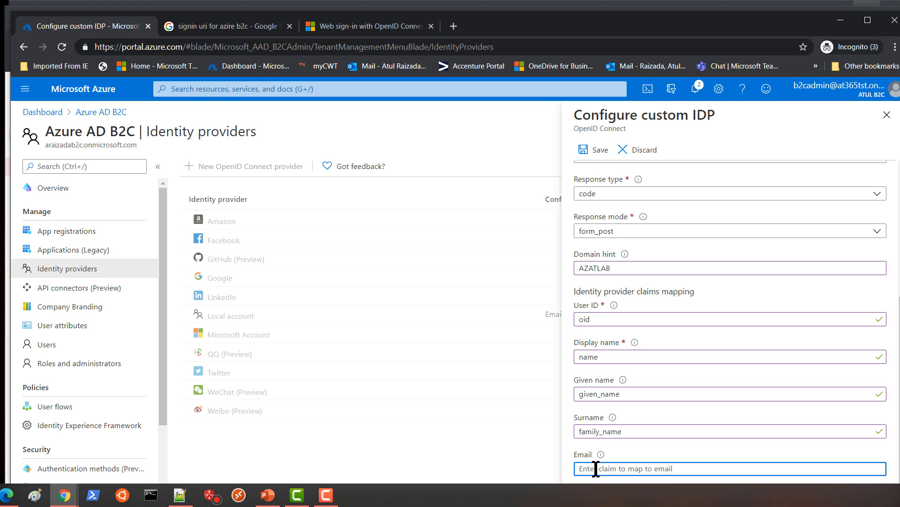
pyautogui.hotkey('ctrl', 'v')
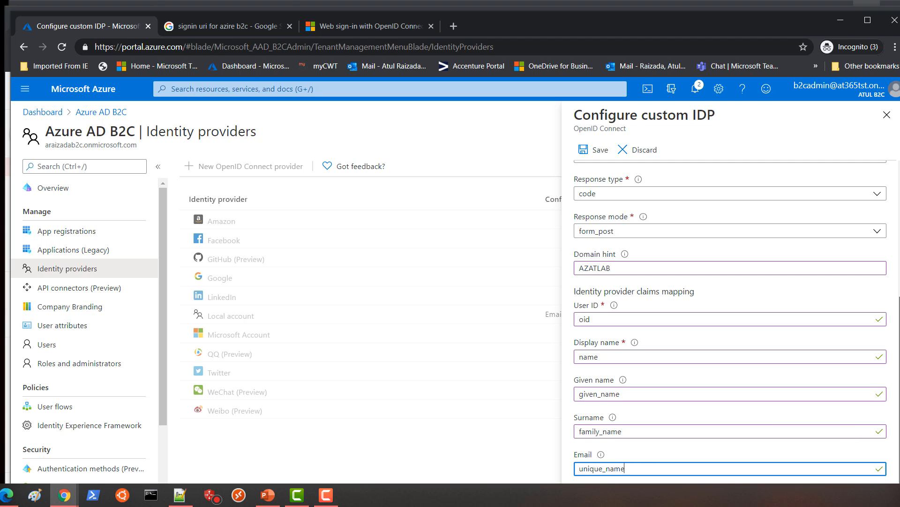
pyautogui.click(598, 151)
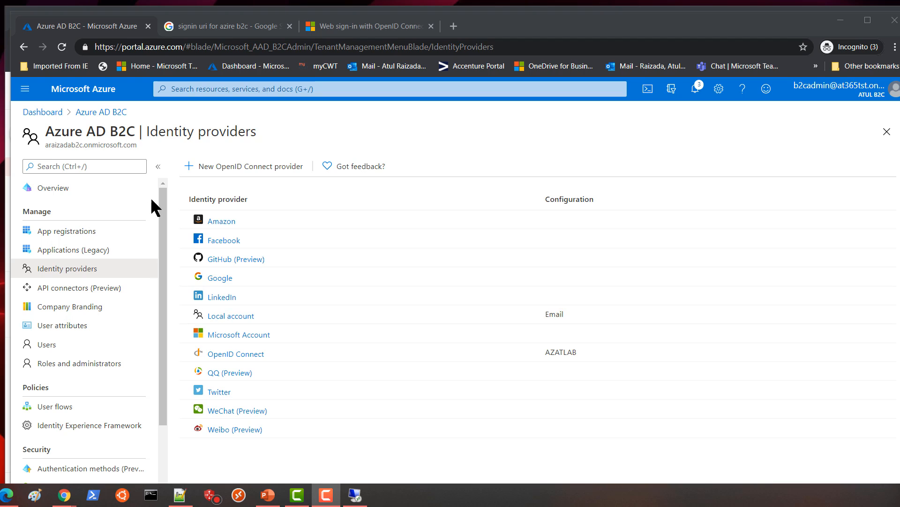
# Enable the AZATLAB OpenID Connect provider for the B2C_1_siginupsignin user flow and save the change
pyautogui.click(60, 409)
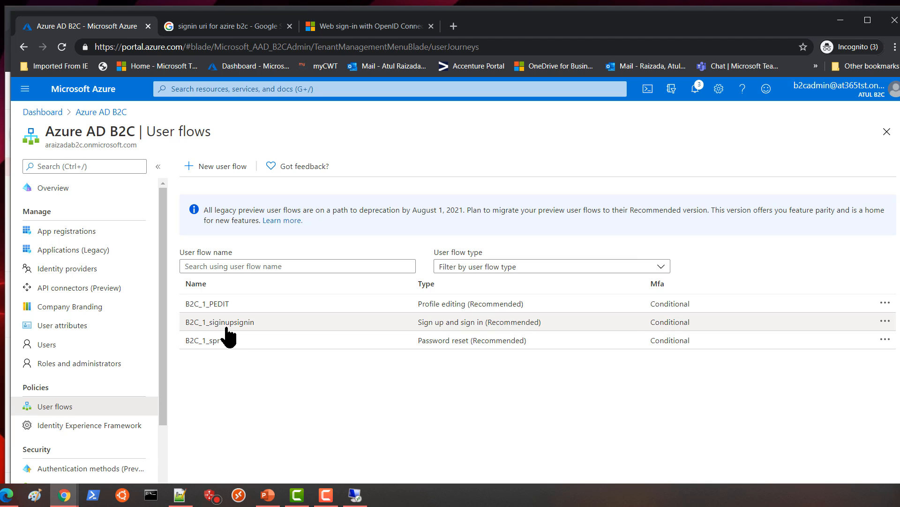
pyautogui.click(227, 328)
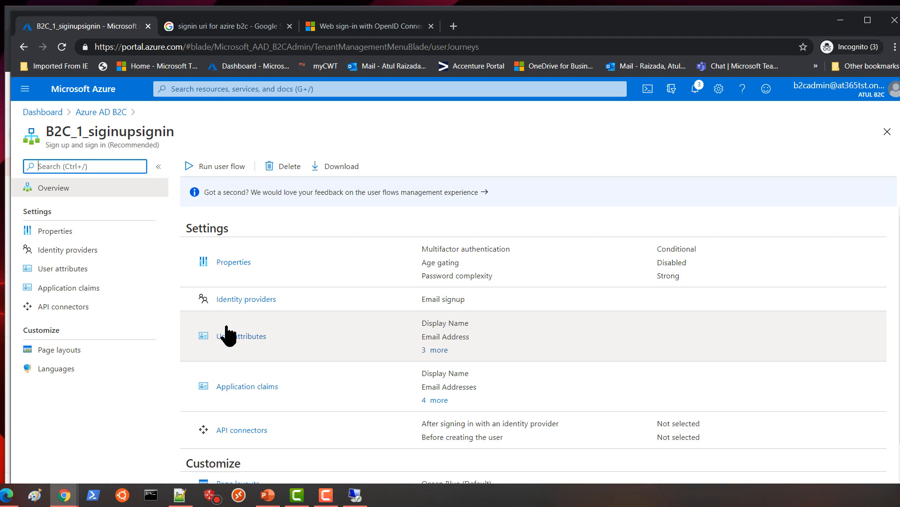
pyautogui.click(87, 253)
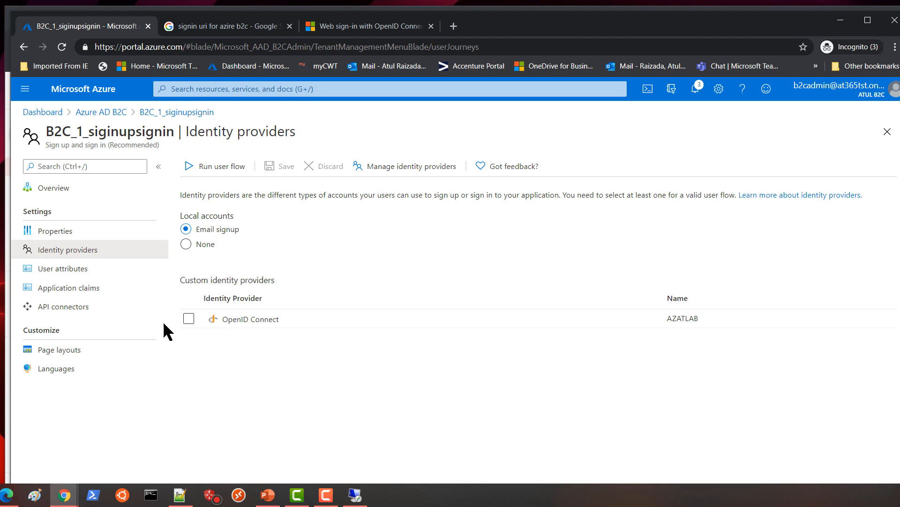
pyautogui.click(189, 318)
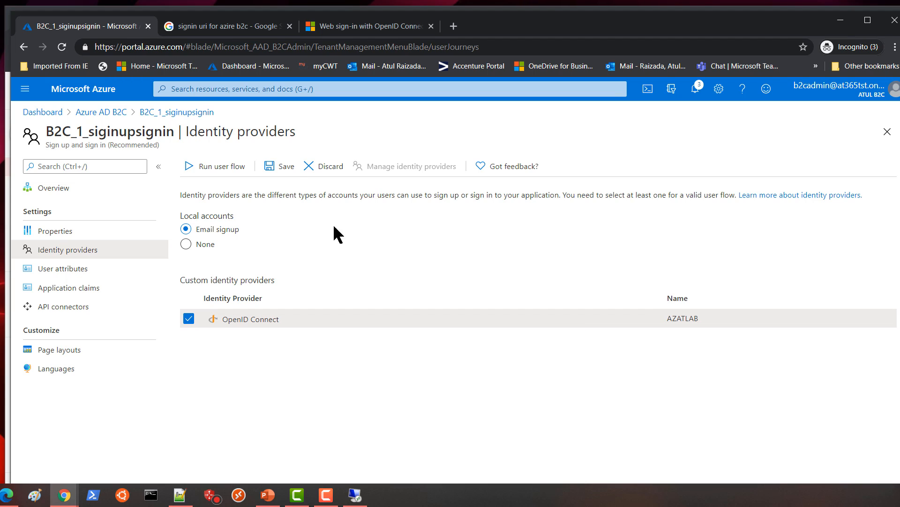
pyautogui.click(287, 167)
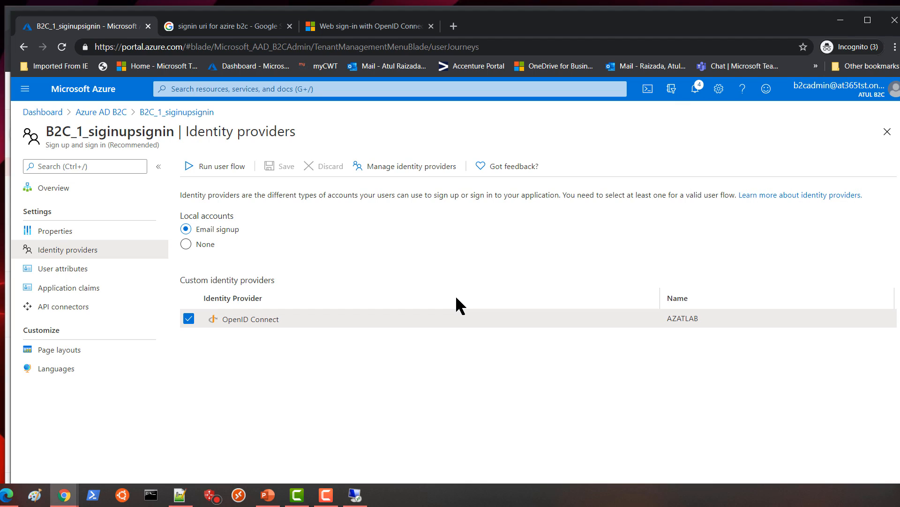
pyautogui.click(228, 171)
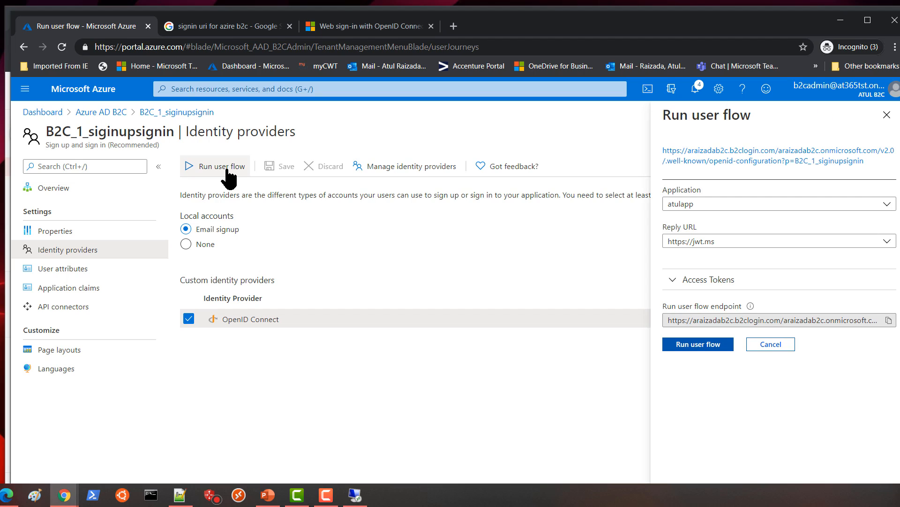
pyautogui.click(687, 350)
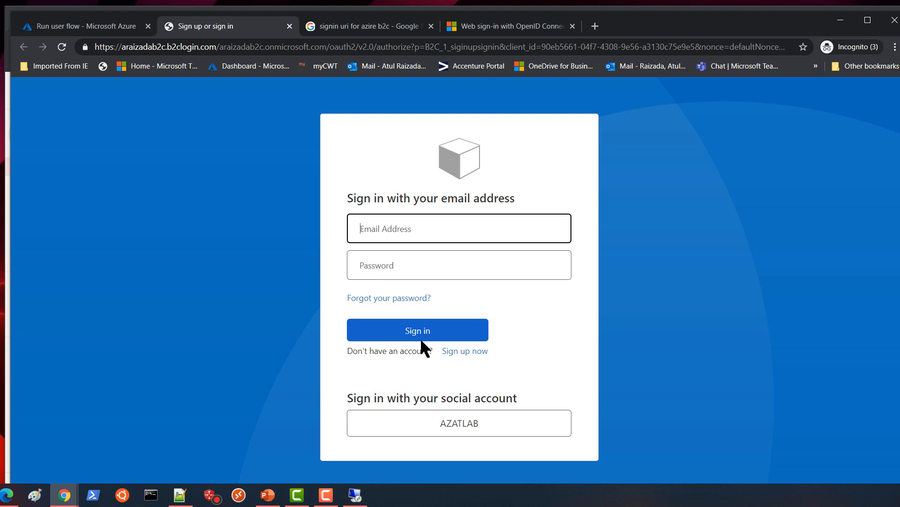
pyautogui.click(461, 352)
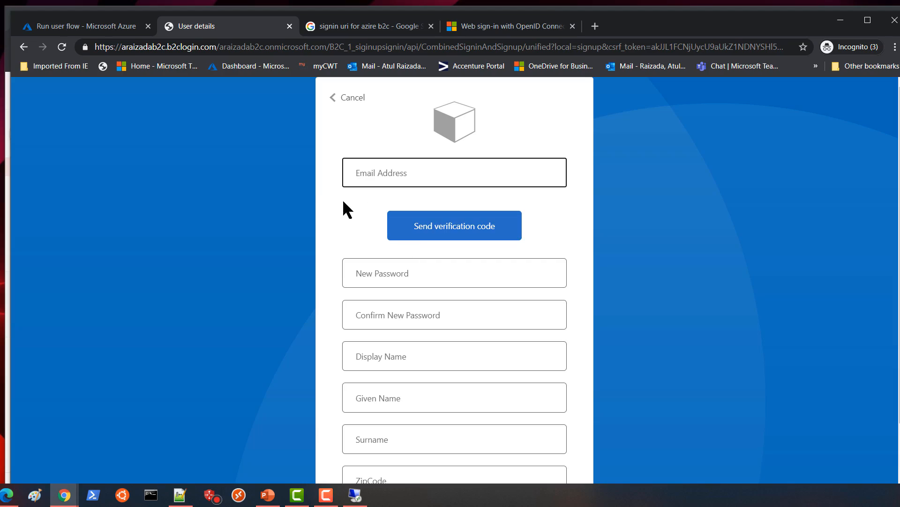
pyautogui.scroll(-1, 370, 218)
pyautogui.scroll(1, 372, 217)
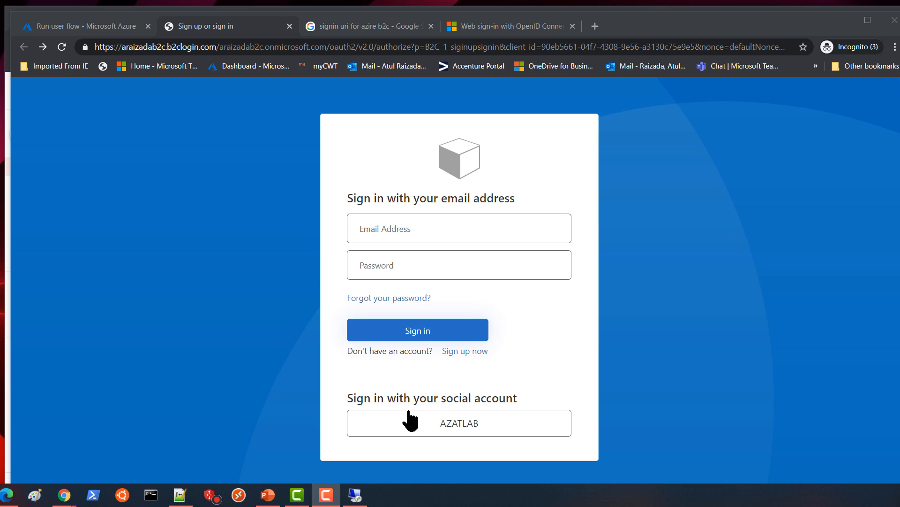
# Start the AZATLAB social sign-in and look up a test user's sign-in name in the AZATLAB tenant's user list
pyautogui.click(467, 428)
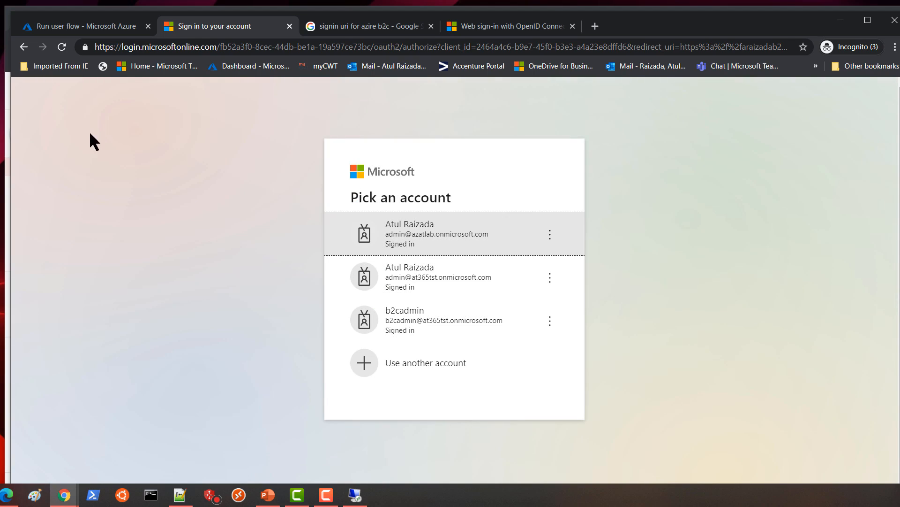
pyautogui.click(841, 21)
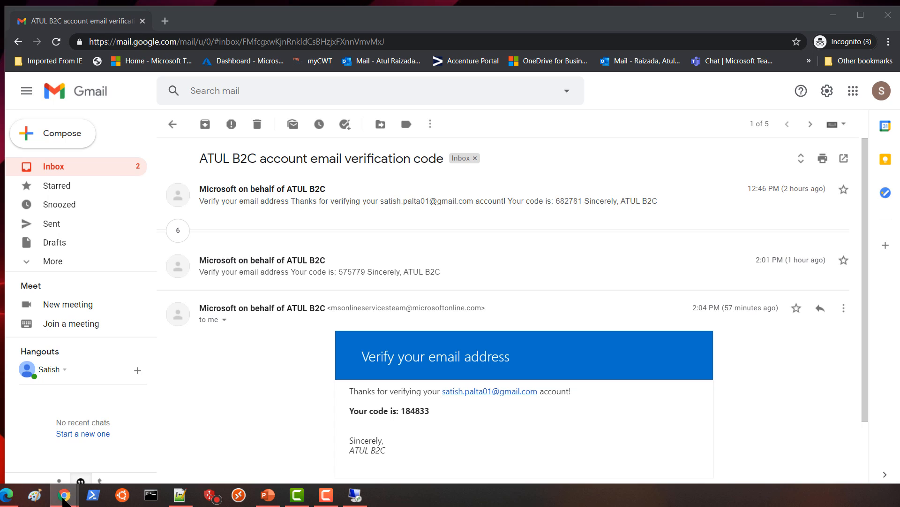
pyautogui.moveTo(64, 501)
pyautogui.click(207, 458)
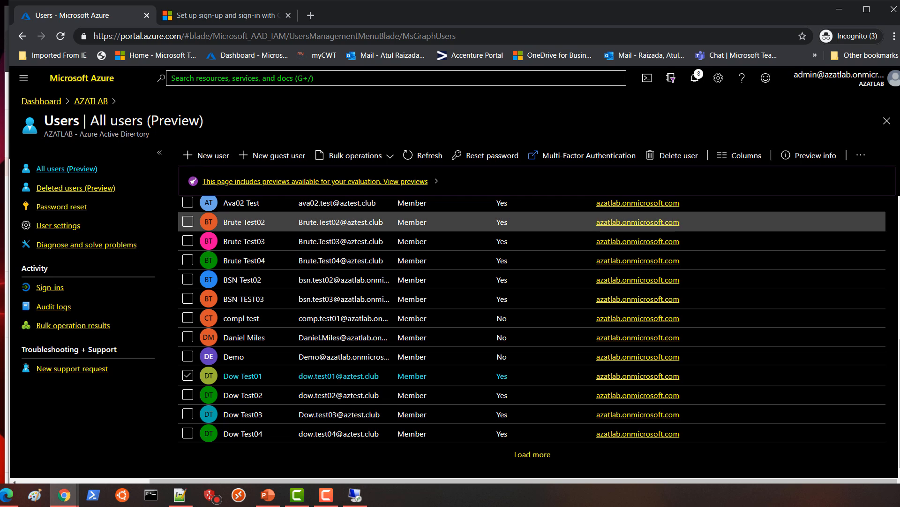
pyautogui.click(840, 9)
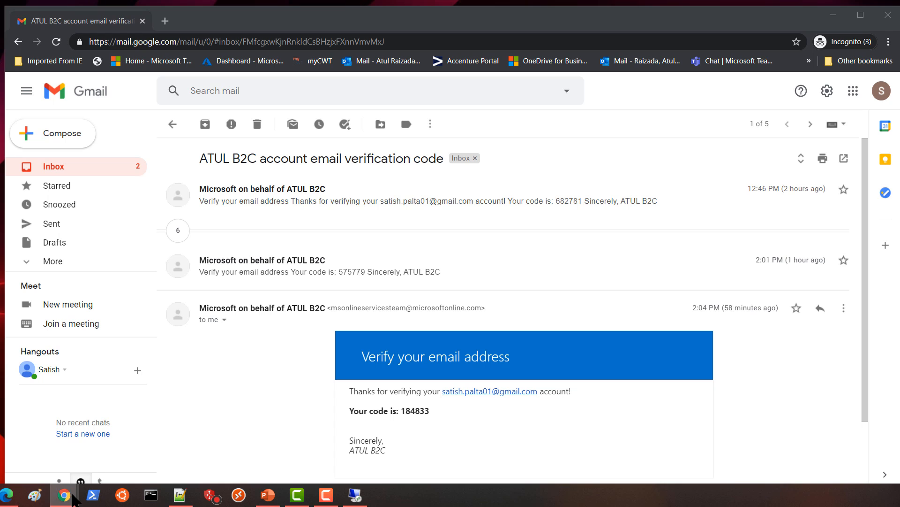
pyautogui.moveTo(64, 495)
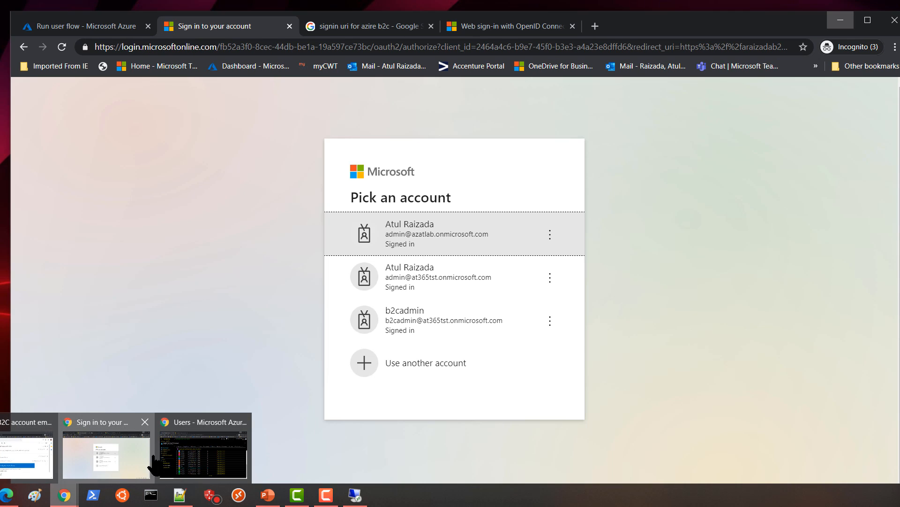
# Choose to use another account on the Microsoft sign-in page and submit the test user's email address
pyautogui.click(92, 457)
pyautogui.click(413, 373)
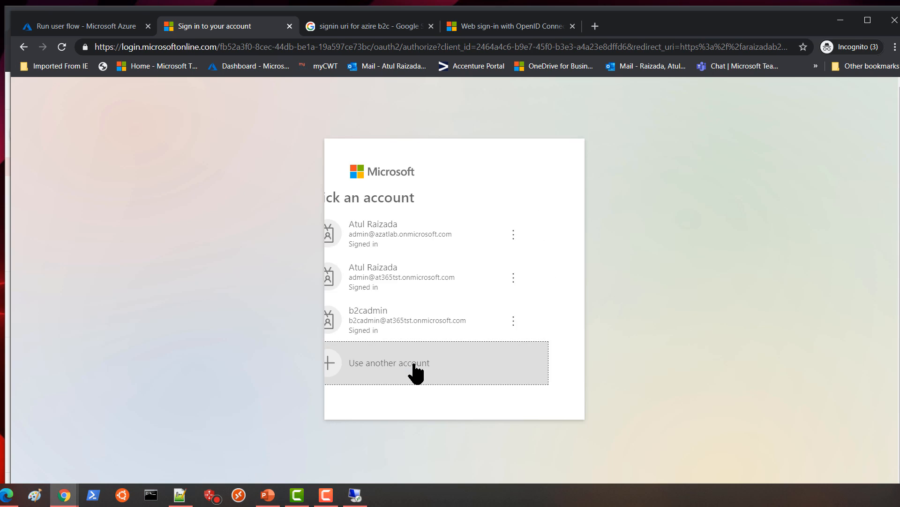
pyautogui.click(384, 261)
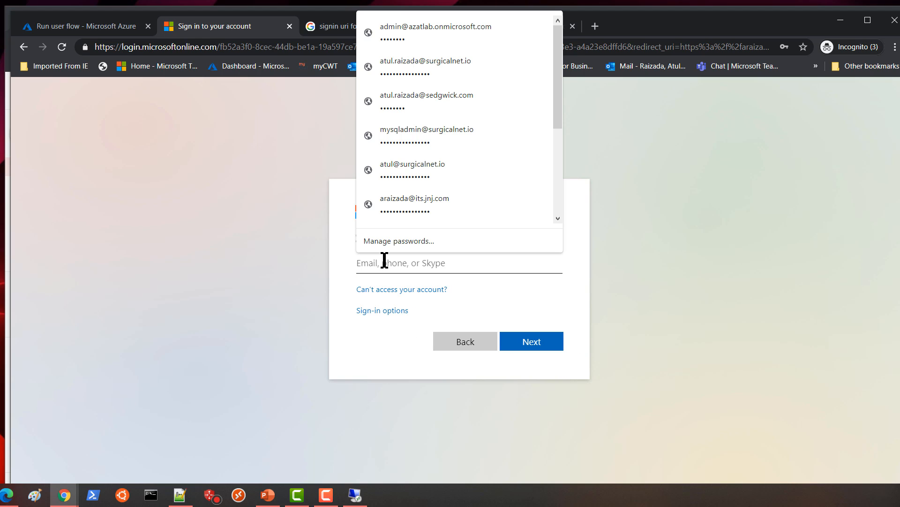
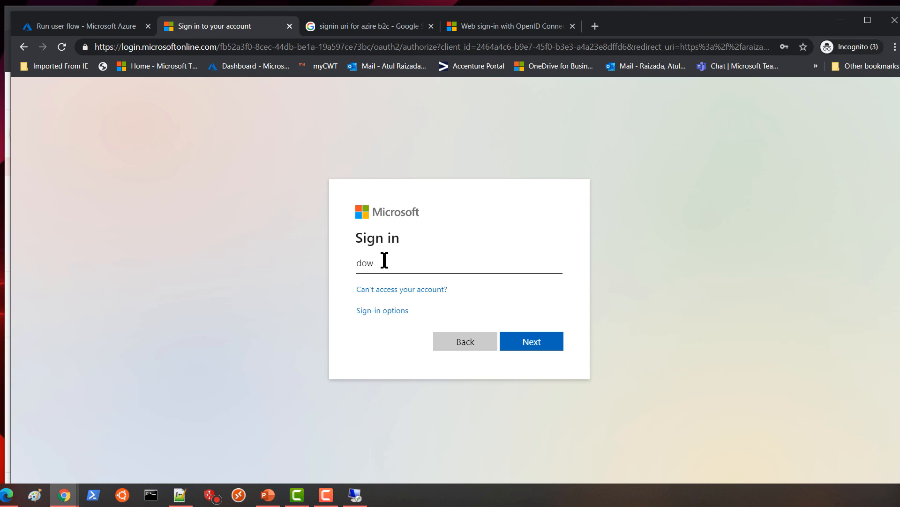
pyautogui.click(522, 342)
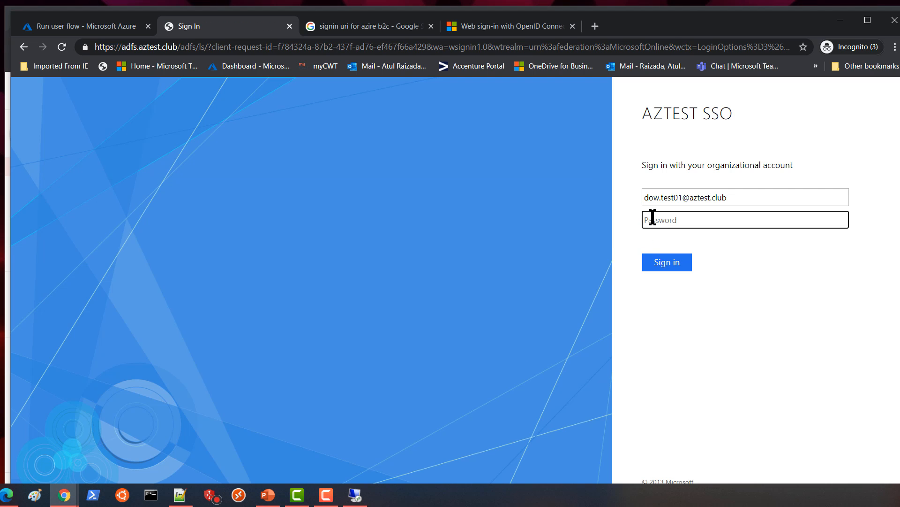
# Sign in to AZTEST SSO with the account password and accept the permissions requested by the b2c app
pyautogui.write('P')
pyautogui.click(659, 266)
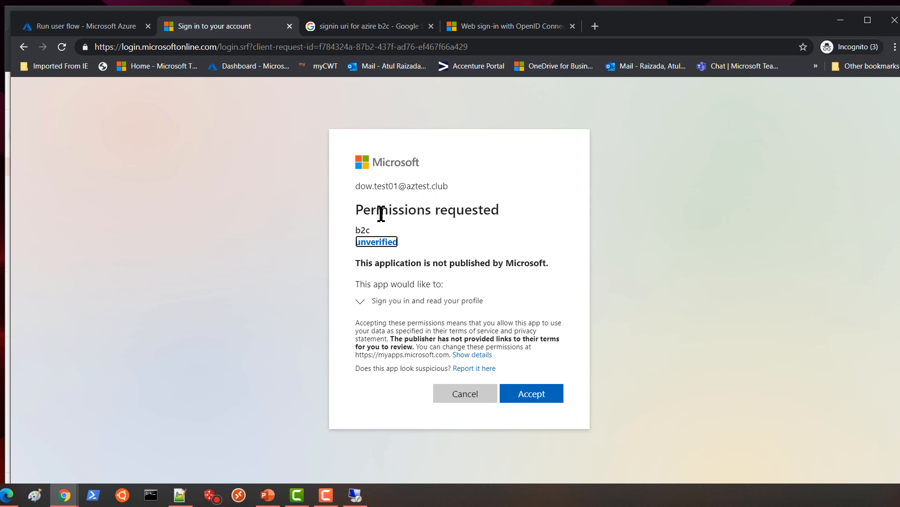
pyautogui.click(533, 392)
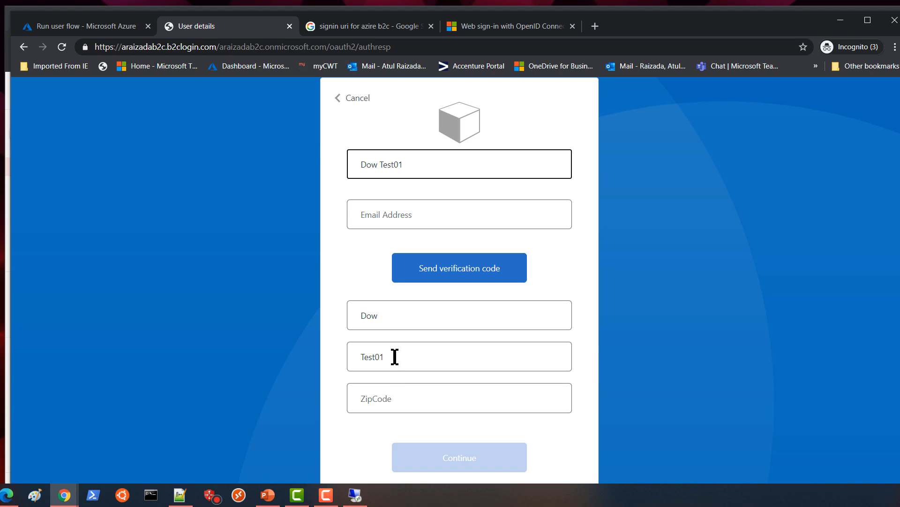
# Fill in the zip code and the test user's email address on the user details form
pyautogui.click(388, 396)
pyautogui.write('4')
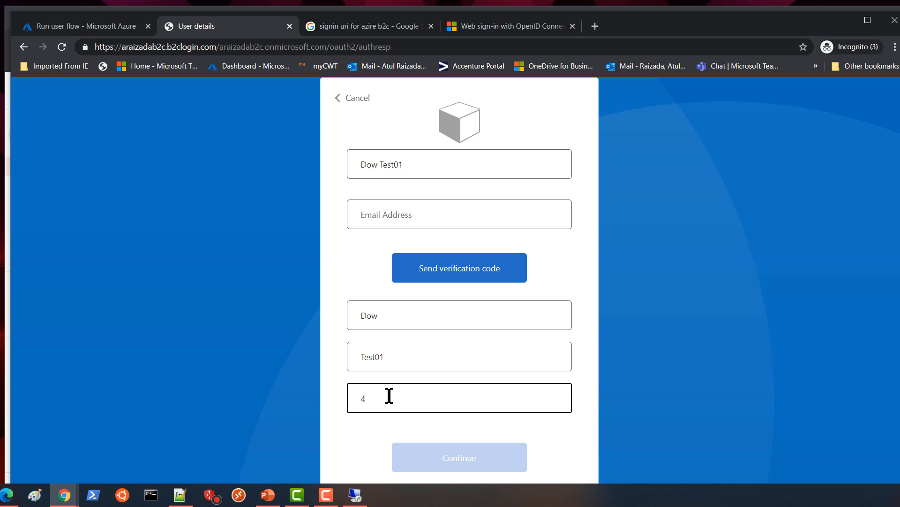
pyautogui.write('8324')
pyautogui.click(389, 222)
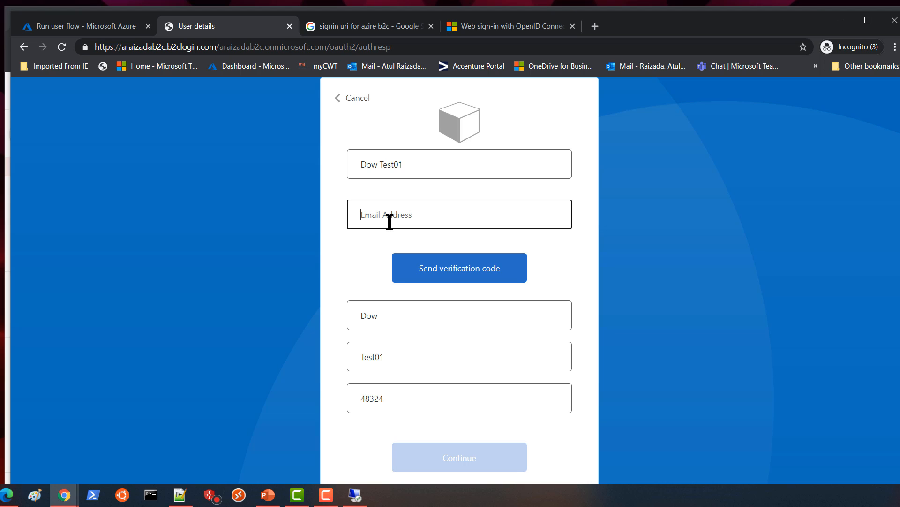
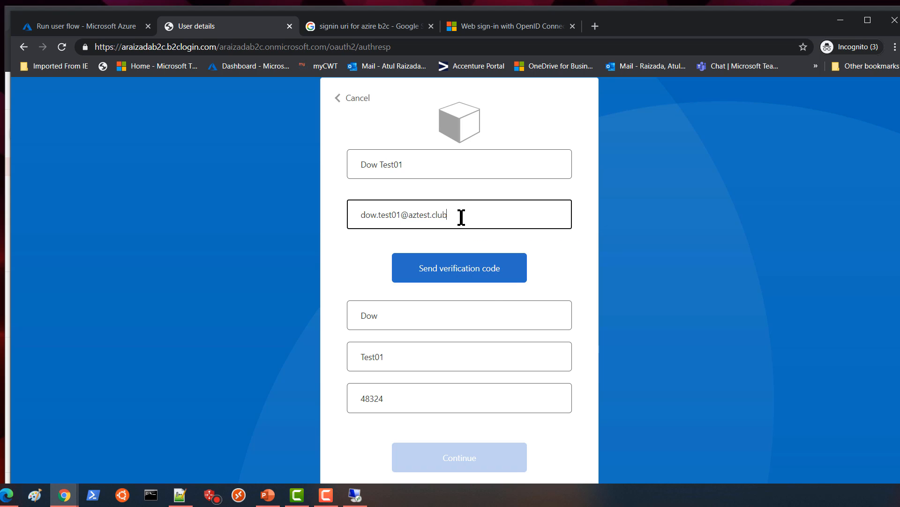
pyautogui.moveTo(460, 217); pyautogui.dragTo(348, 218)
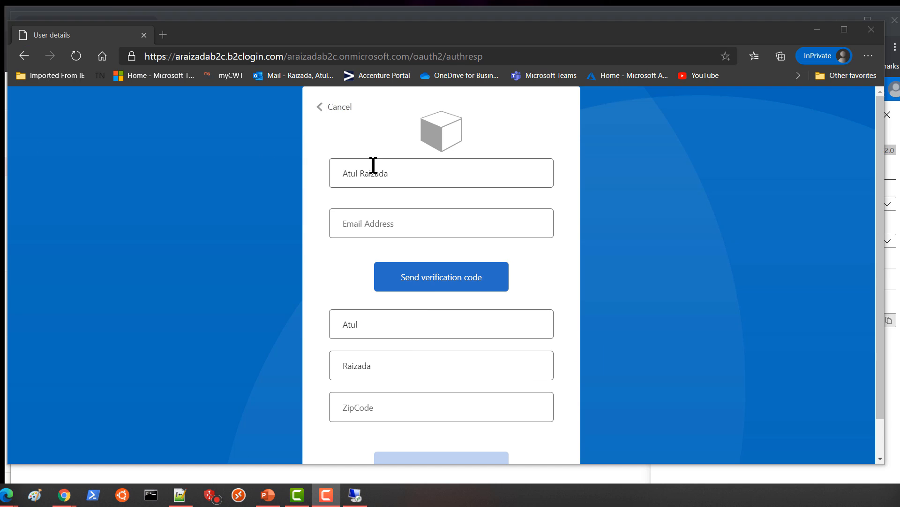
# In the Edge InPrivate window, enter the zip code on the second account's user details form
pyautogui.click(369, 405)
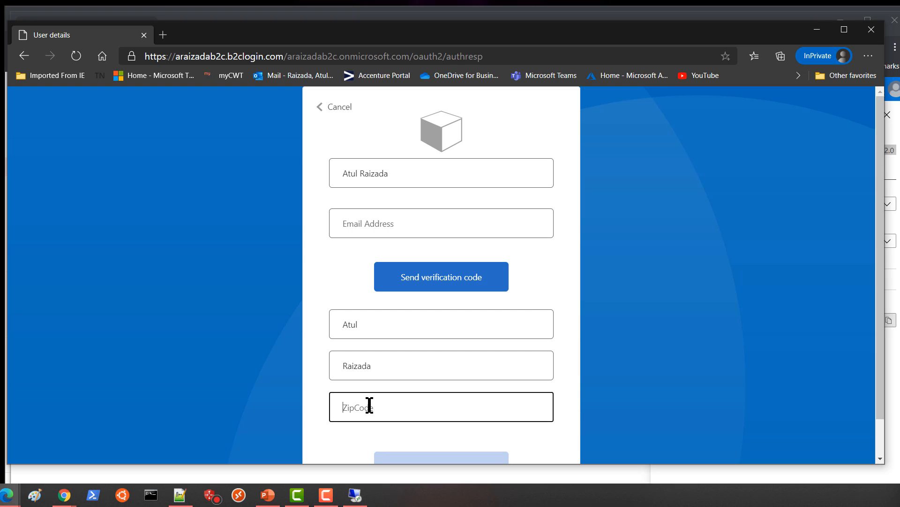
pyautogui.write('48324')
pyautogui.scroll(-1, 403, 389)
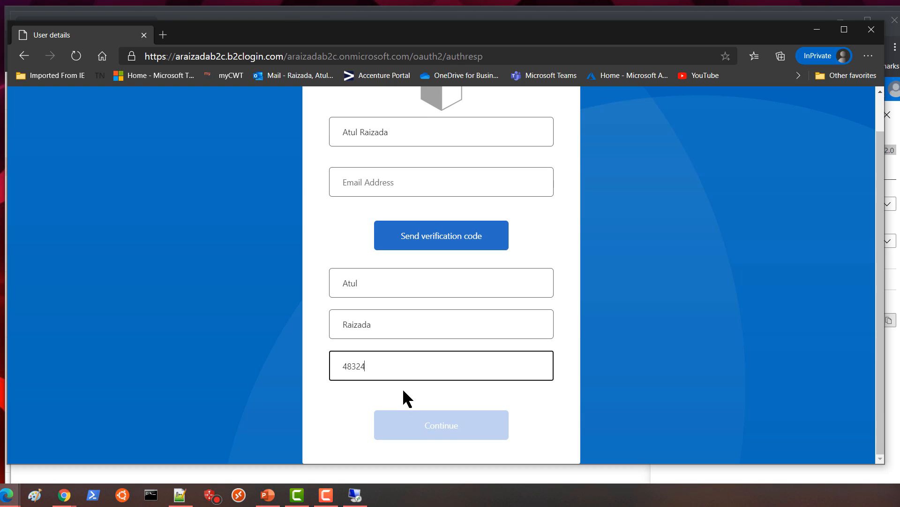
pyautogui.scroll(1, 413, 333)
# Enter the account's email address on the user details form and request a verification code for it
pyautogui.click(370, 227)
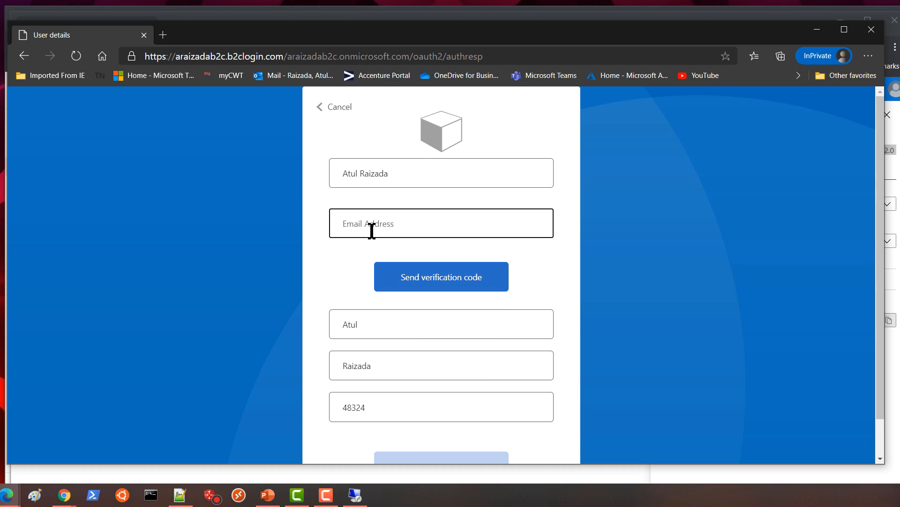
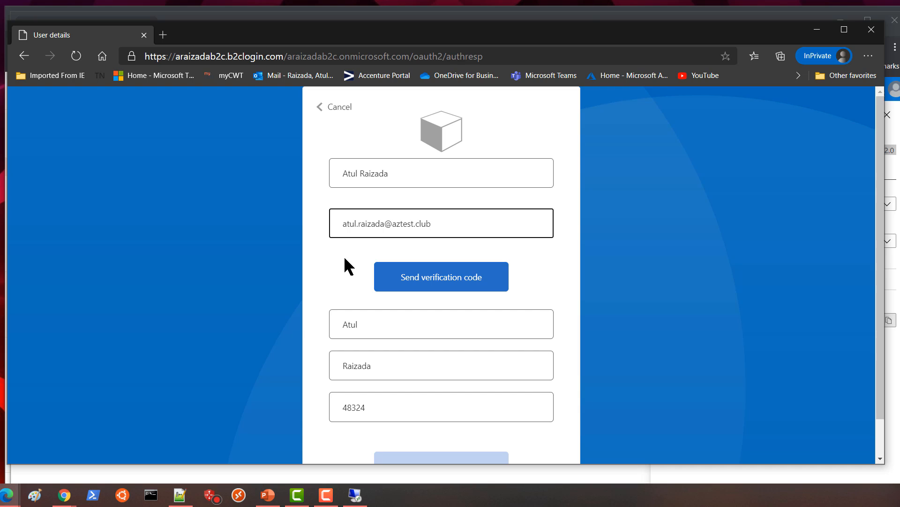
pyautogui.click(418, 283)
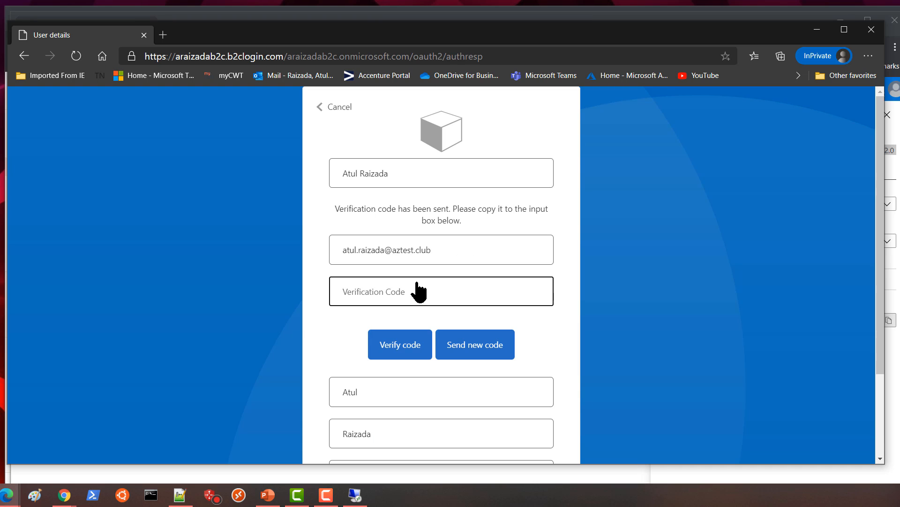
# Open outlook.office365.com in a new InPrivate tab and open the ATUL B2C account email verification code message
pyautogui.click(163, 35)
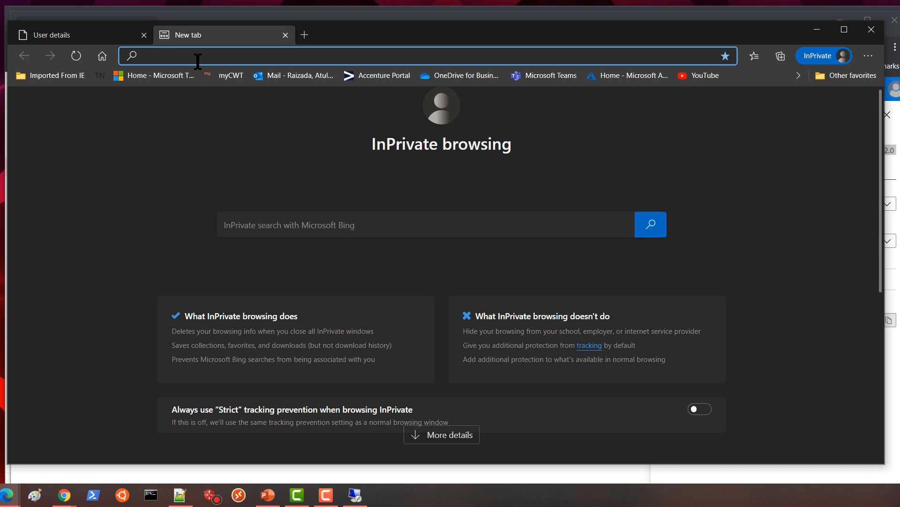
pyautogui.write('outlook')
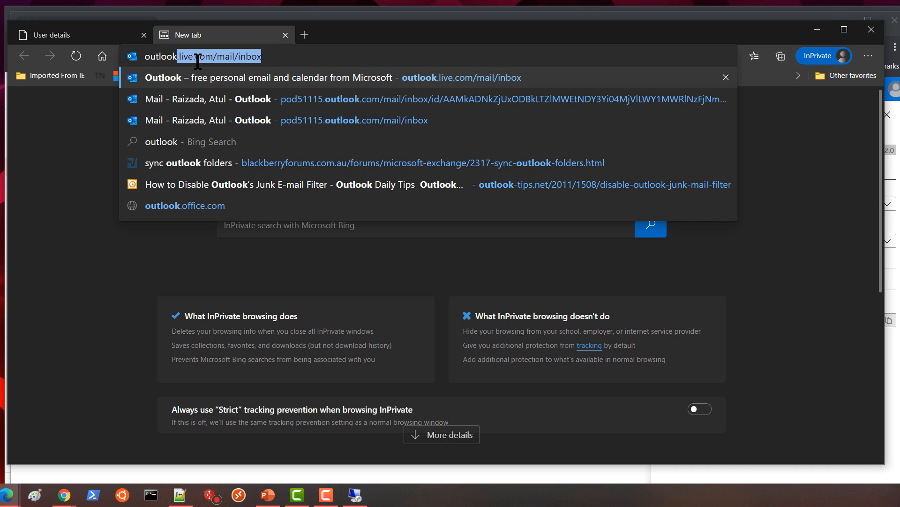
pyautogui.write('.offi')
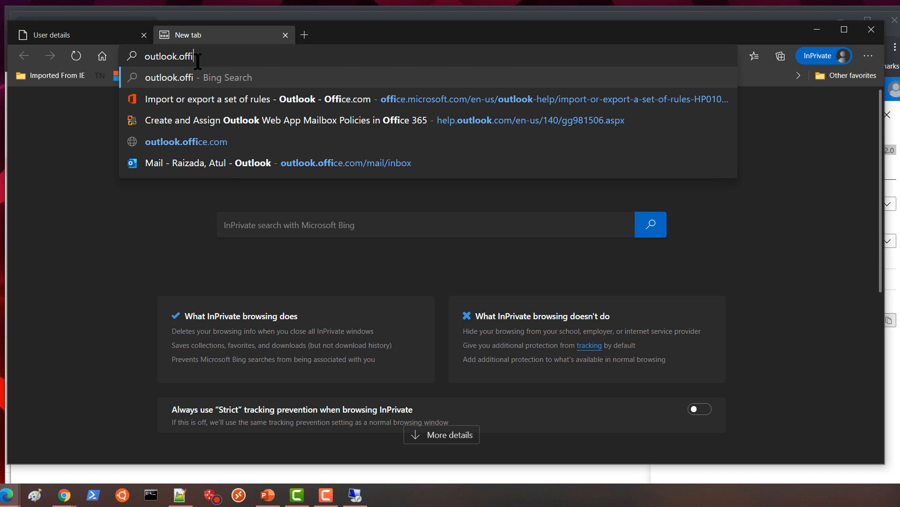
pyautogui.write('ce365')
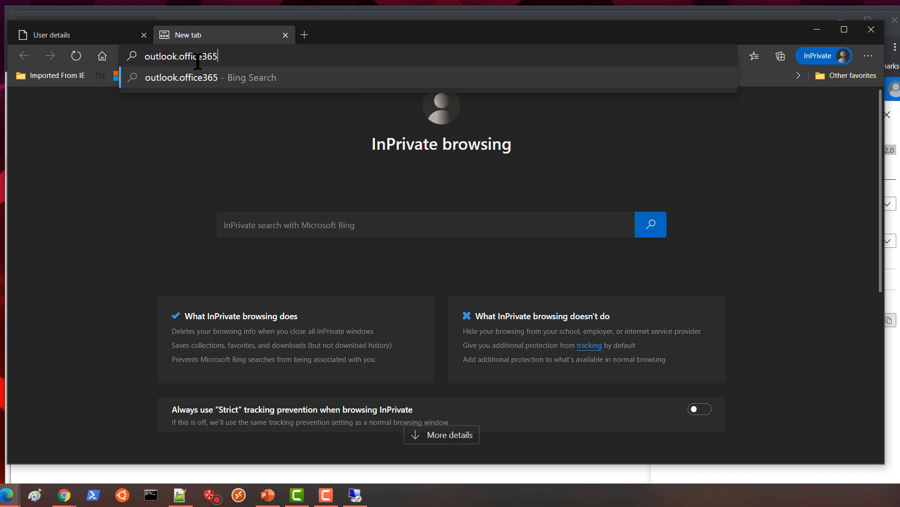
pyautogui.write('.com')
pyautogui.press('Return')
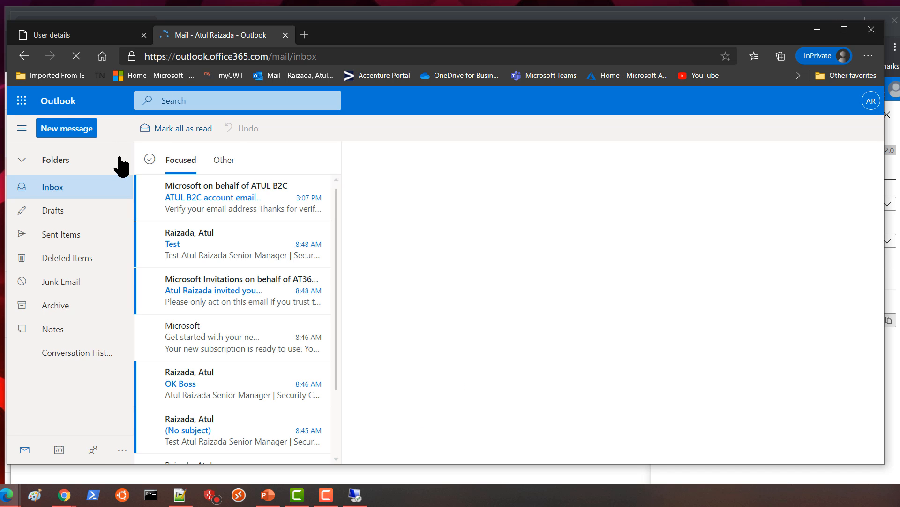
pyautogui.click(197, 190)
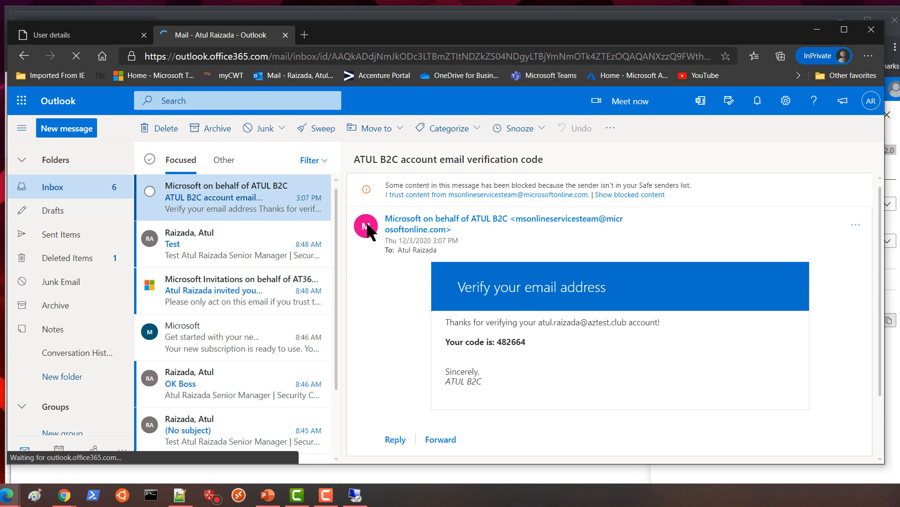
# Enter the emailed verification code on the user details form, verify it, and continue to finish the sign-up
pyautogui.click(88, 40)
pyautogui.click(361, 286)
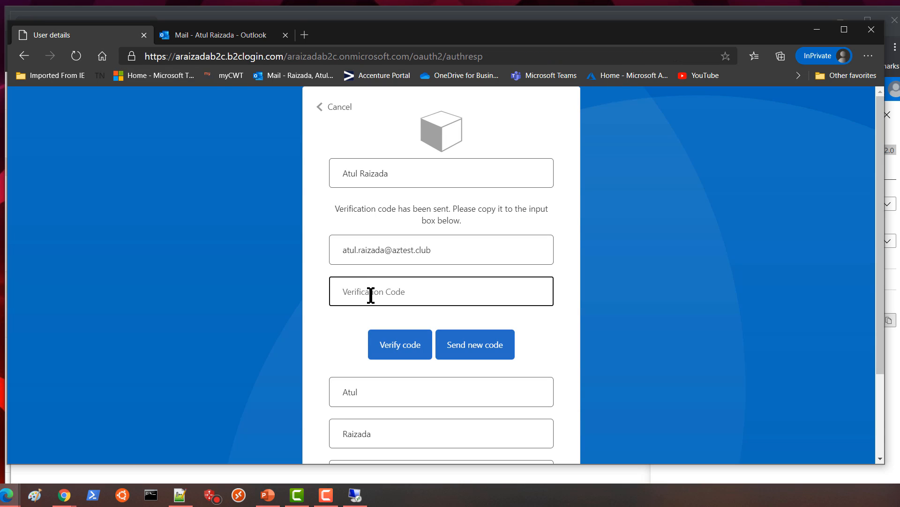
pyautogui.click(394, 345)
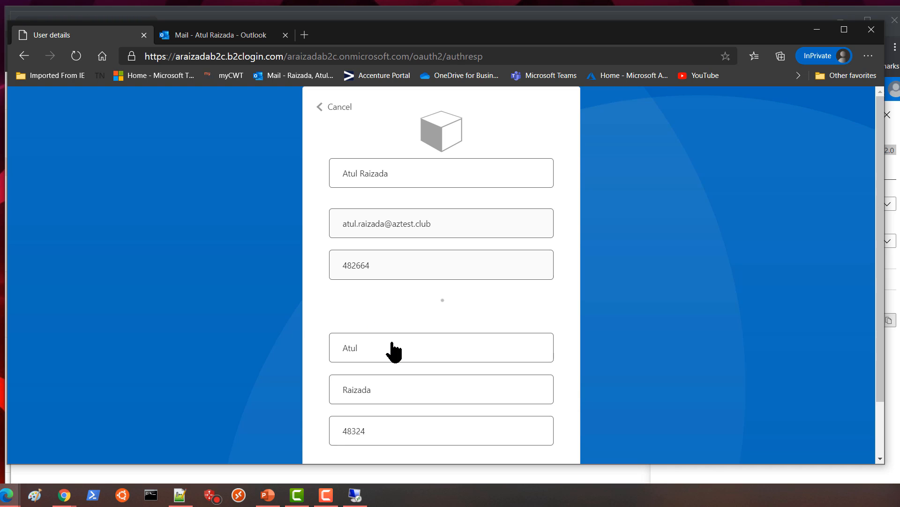
pyautogui.scroll(-1, 354, 308)
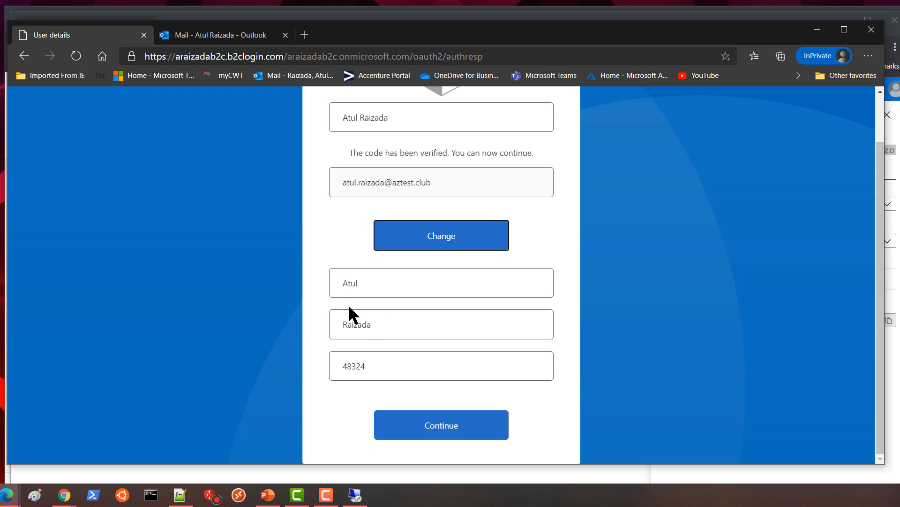
pyautogui.click(434, 434)
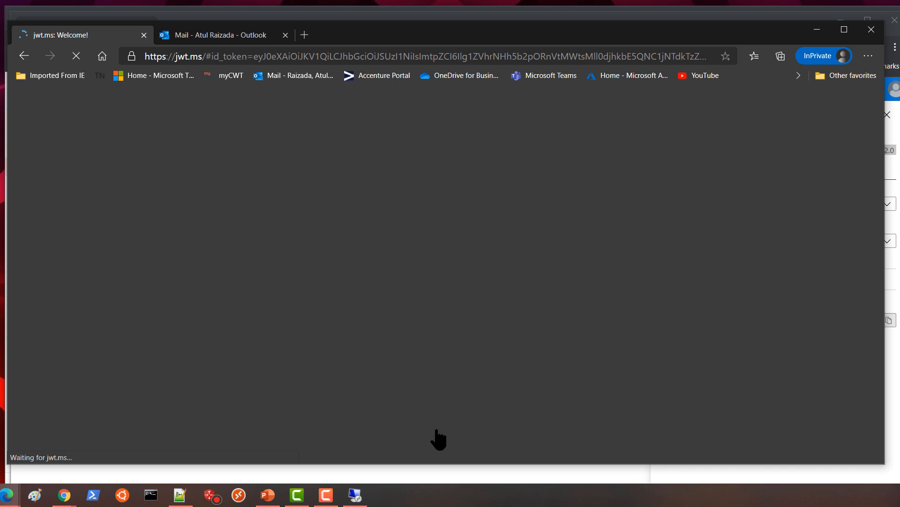
# Examine the decoded token's claims from the issuer down to the signature on jwt.ms, and close the InPrivate window
pyautogui.scroll(-3, 378, 371)
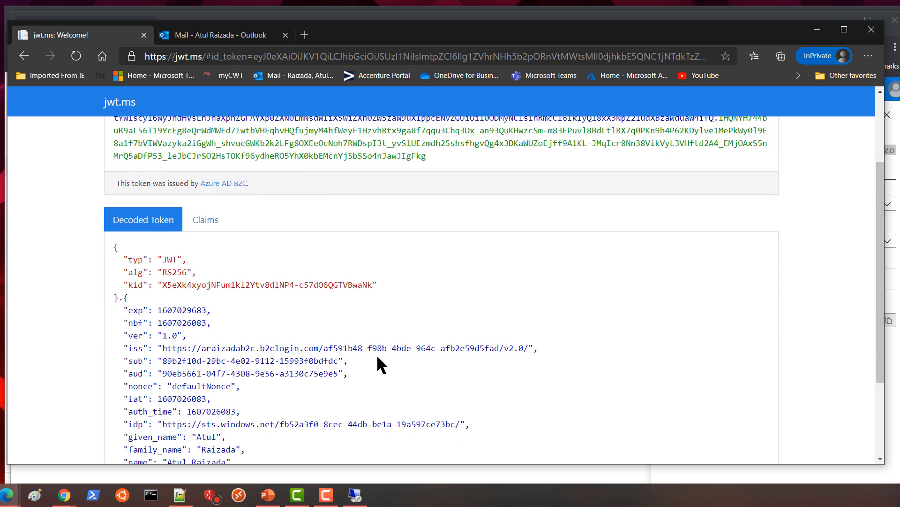
pyautogui.scroll(-1, 268, 412)
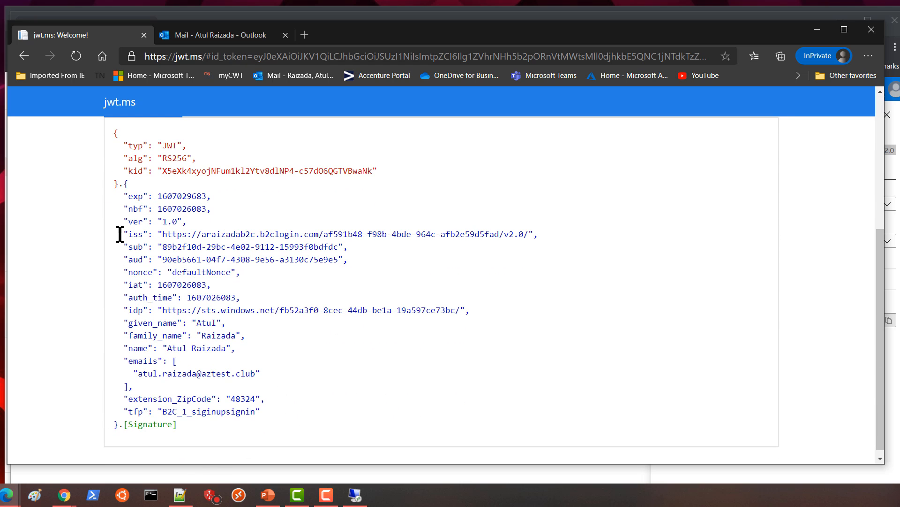
pyautogui.moveTo(117, 235)
pyautogui.mouseDown()
pyautogui.moveTo(135, 423)
pyautogui.moveTo(270, 418)
pyautogui.mouseUp()
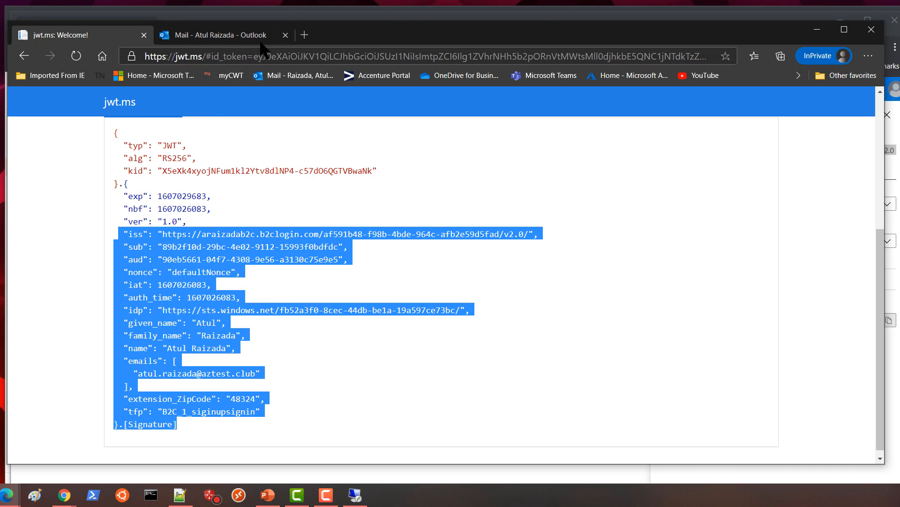
pyautogui.click(285, 34)
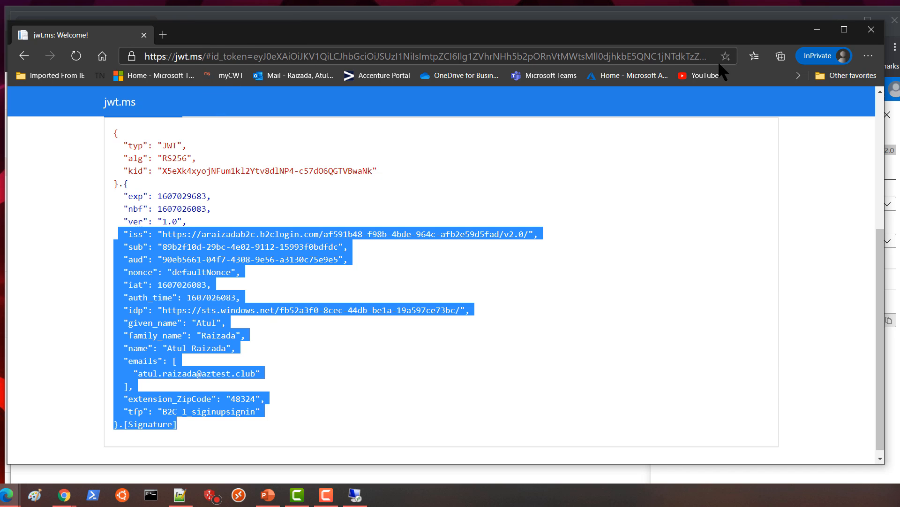
pyautogui.click(870, 31)
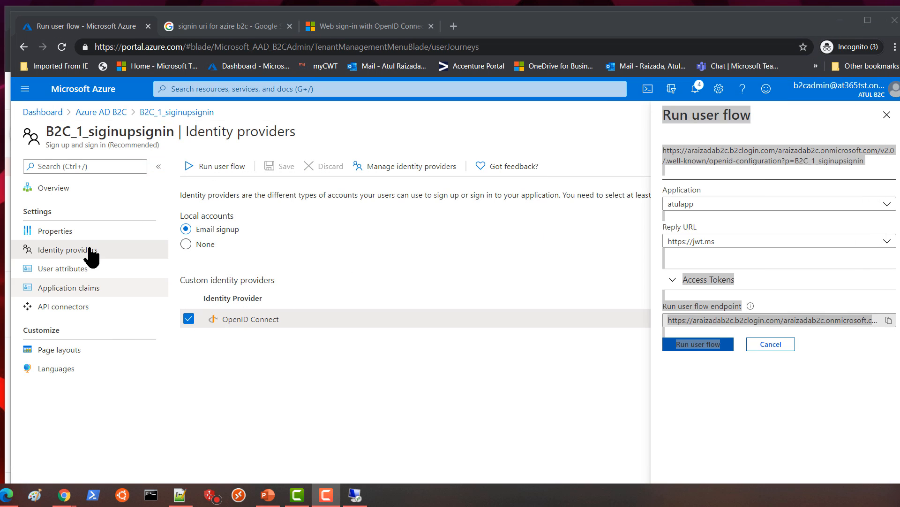
# Check the list of all users in the Azure AD B2C tenant and return to the Azure AD B2C page
pyautogui.click(111, 117)
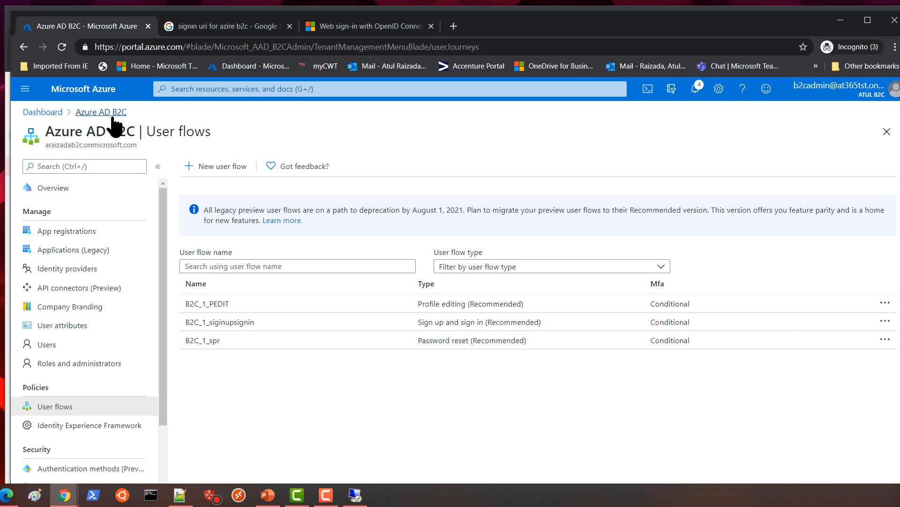
pyautogui.click(53, 345)
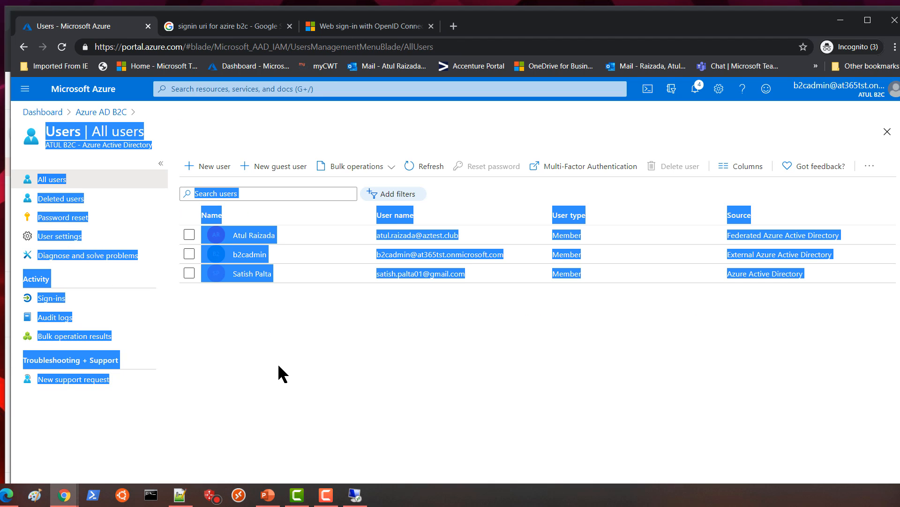
pyautogui.click(53, 113)
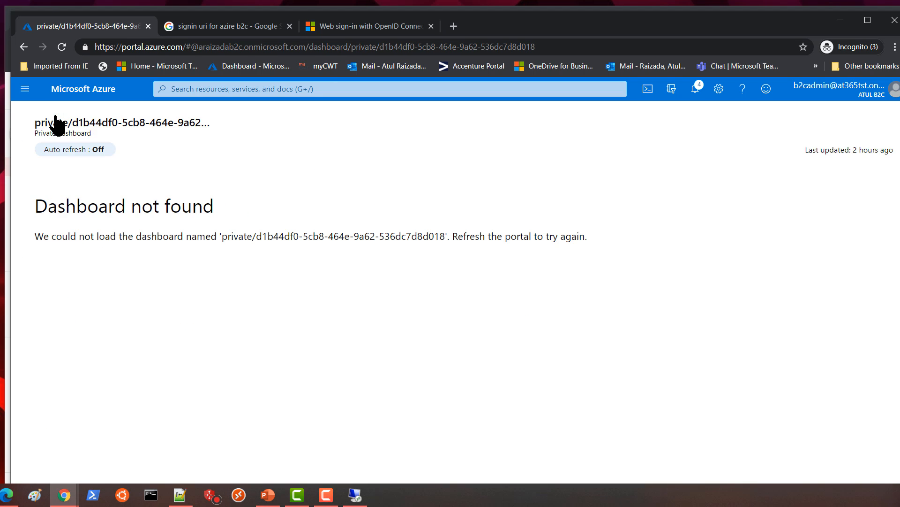
pyautogui.click(25, 89)
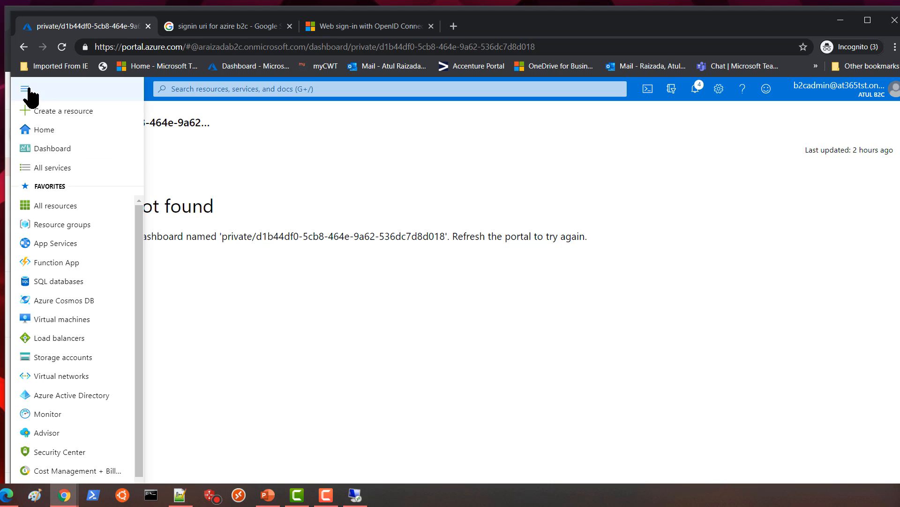
pyautogui.click(211, 91)
pyautogui.click(192, 185)
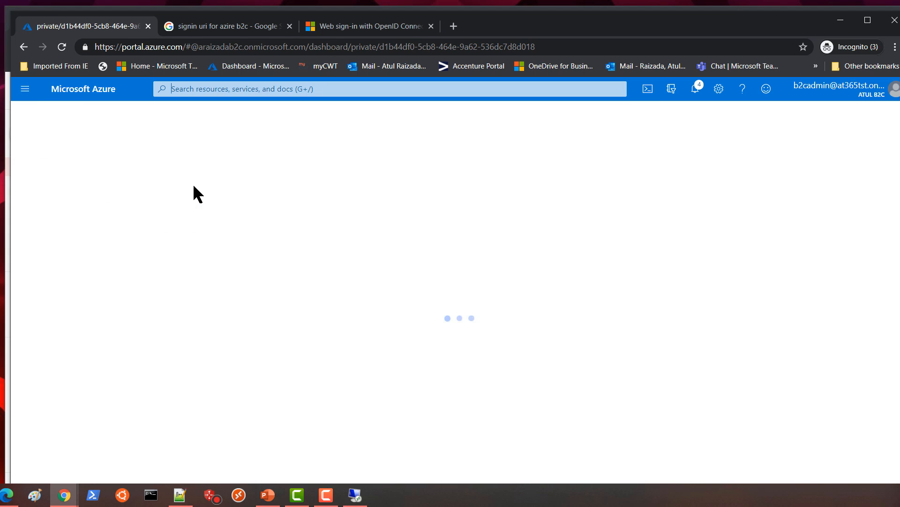
pyautogui.click(50, 346)
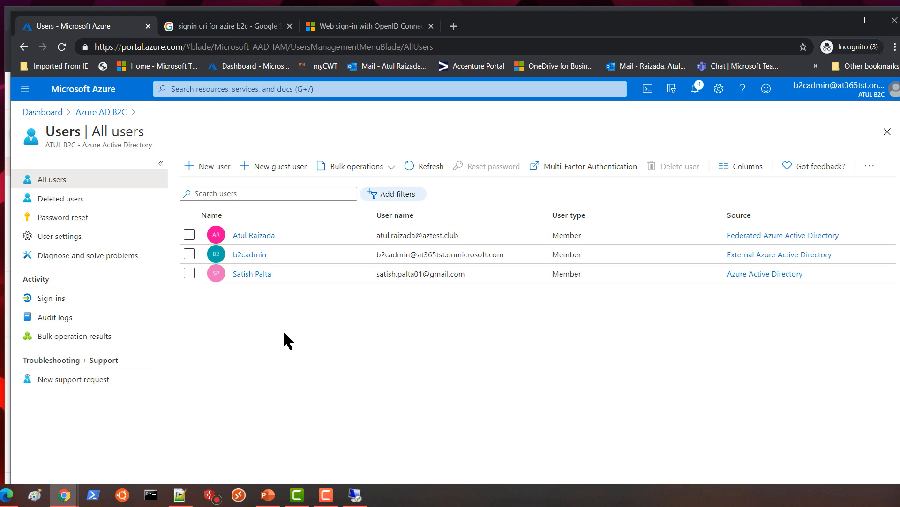
pyautogui.click(89, 113)
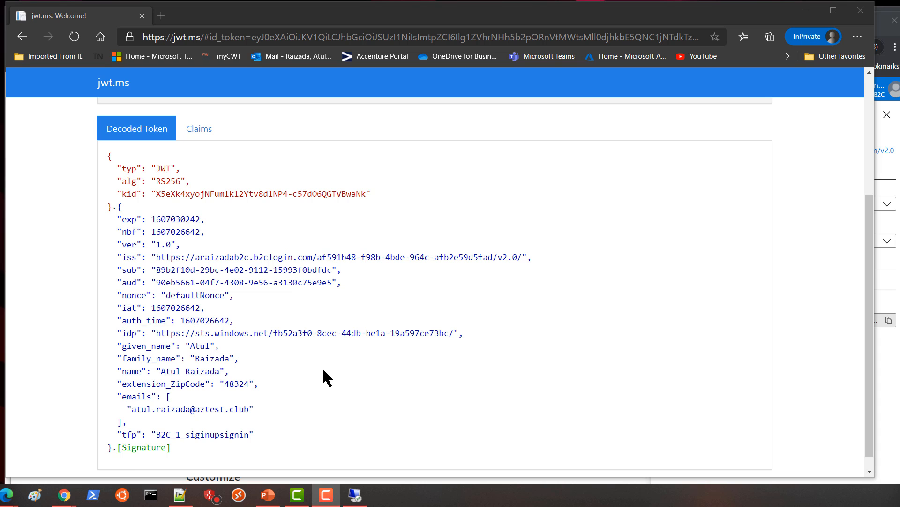
# Review the encoded and decoded token issued by the new B2C_1_siginupsignin run, and close the jwt.ms window
pyautogui.scroll(1, 219, 193)
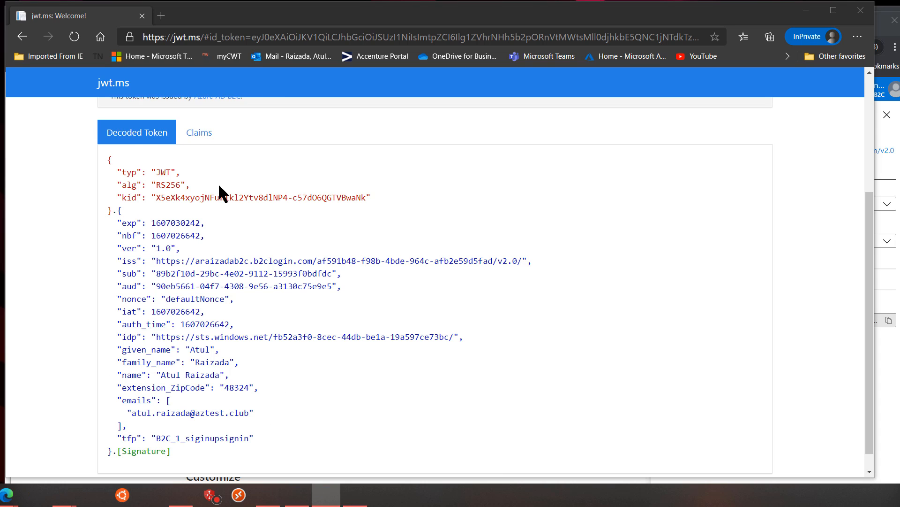
pyautogui.scroll(3, 219, 192)
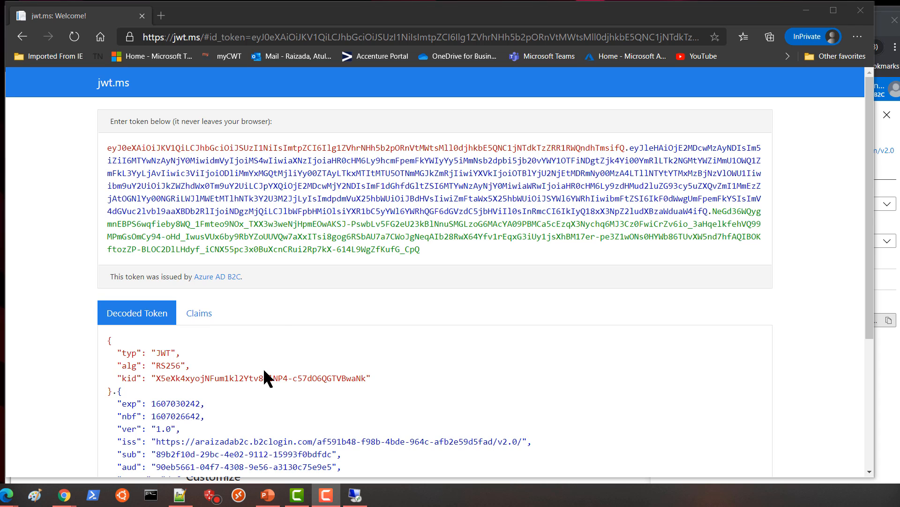
pyautogui.scroll(-4, 268, 361)
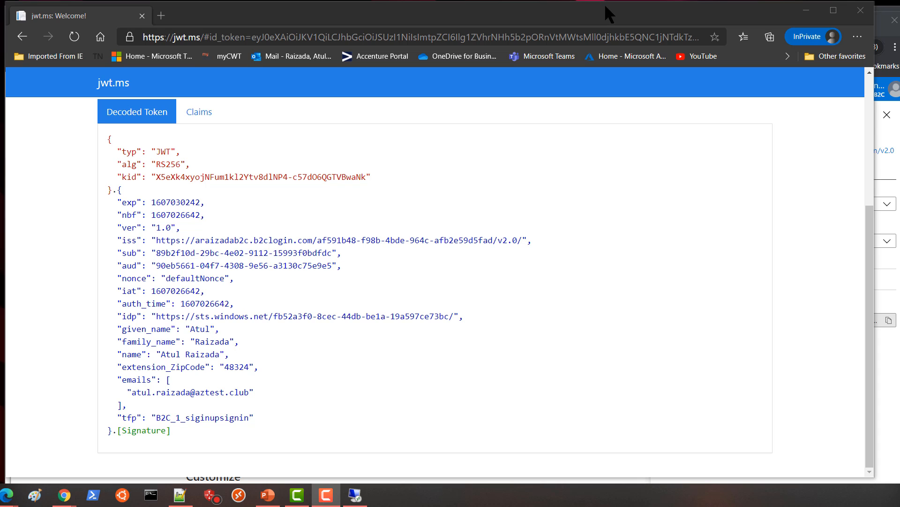
pyautogui.click(859, 10)
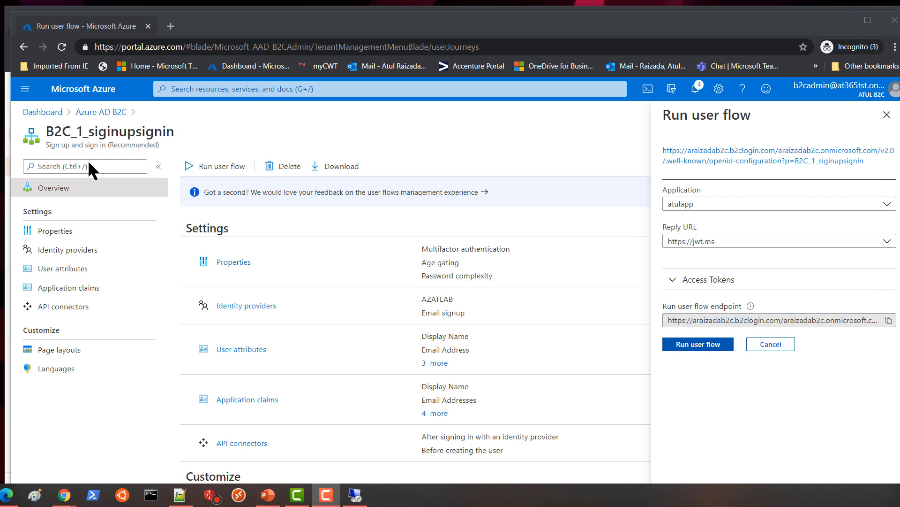
# Go back to the Azure AD B2C tenant's users and examine the source of the newly signed-up aztest.club account
pyautogui.click(86, 118)
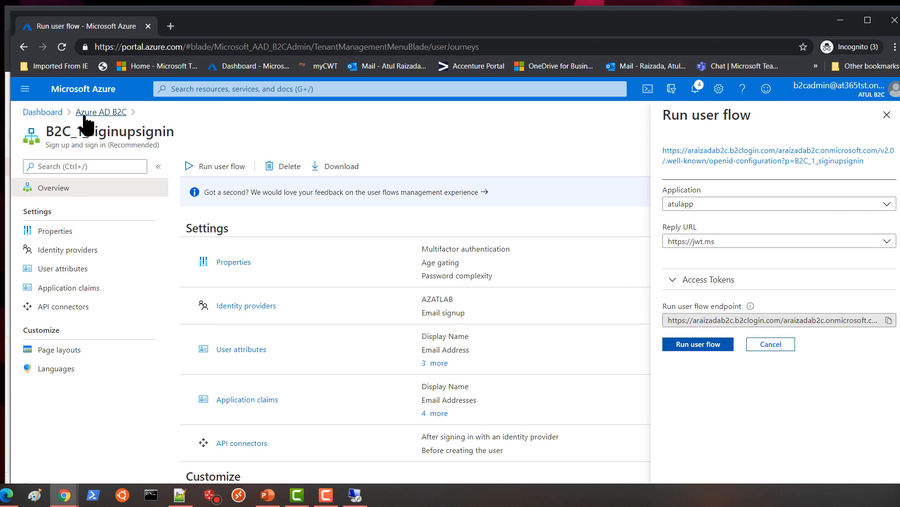
pyautogui.click(47, 348)
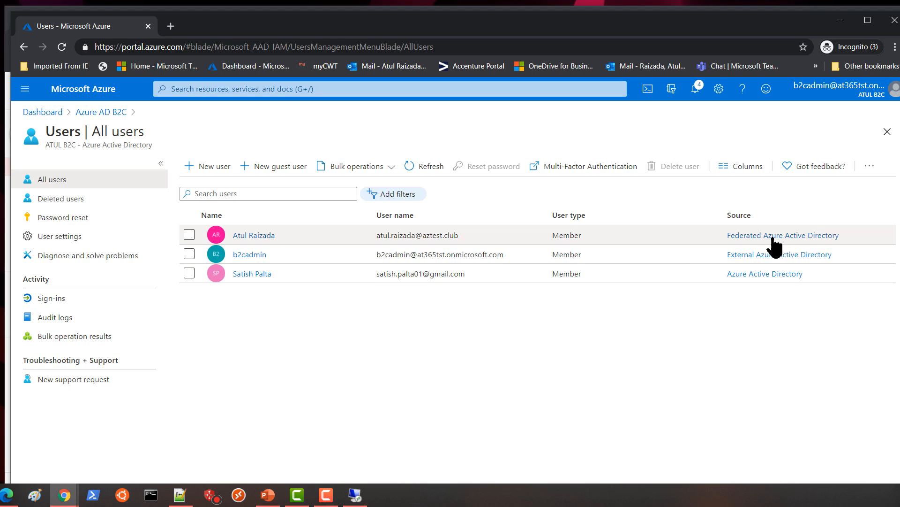
pyautogui.moveTo(844, 237); pyautogui.dragTo(724, 239)
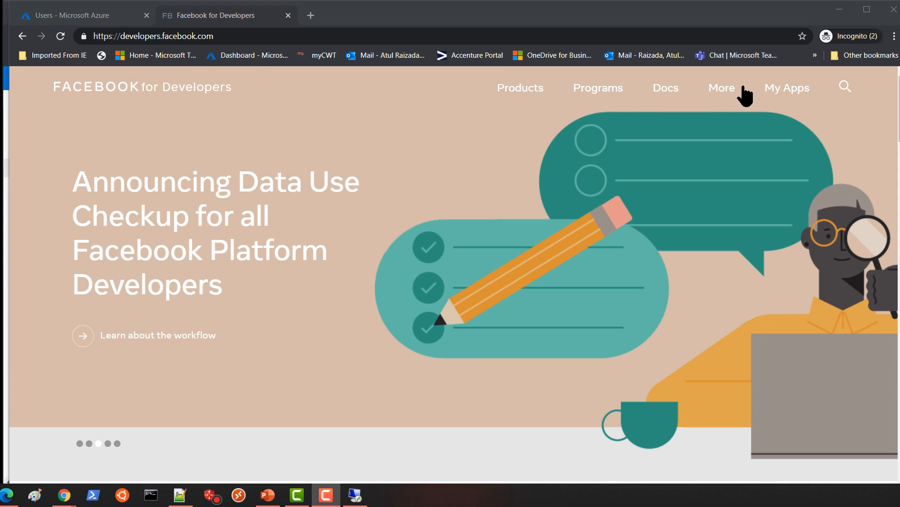
# Start a new app under My Apps on Facebook for Developers, with the app type Build Connected Experiences
pyautogui.click(786, 88)
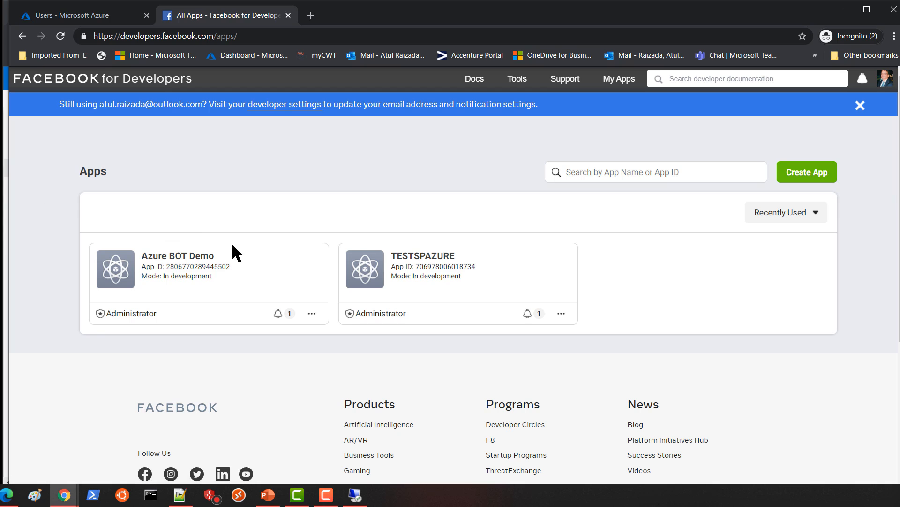
pyautogui.click(804, 177)
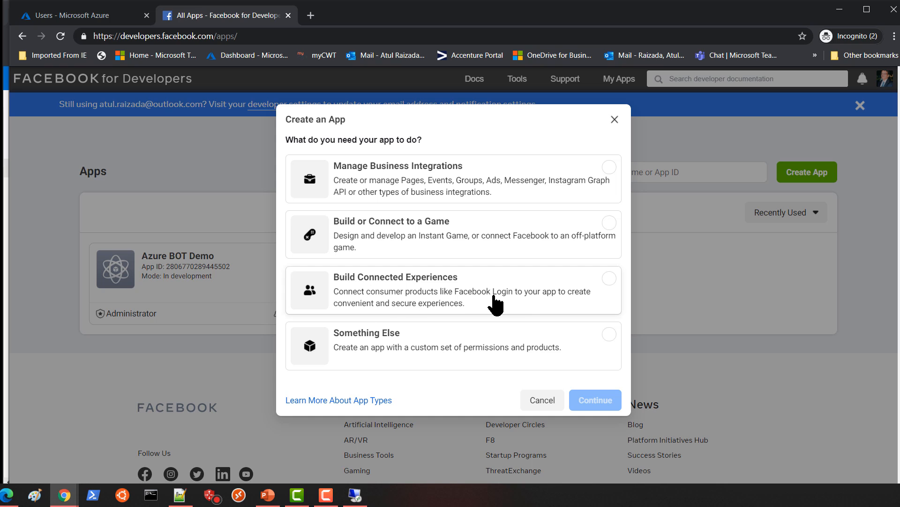
pyautogui.click(361, 299)
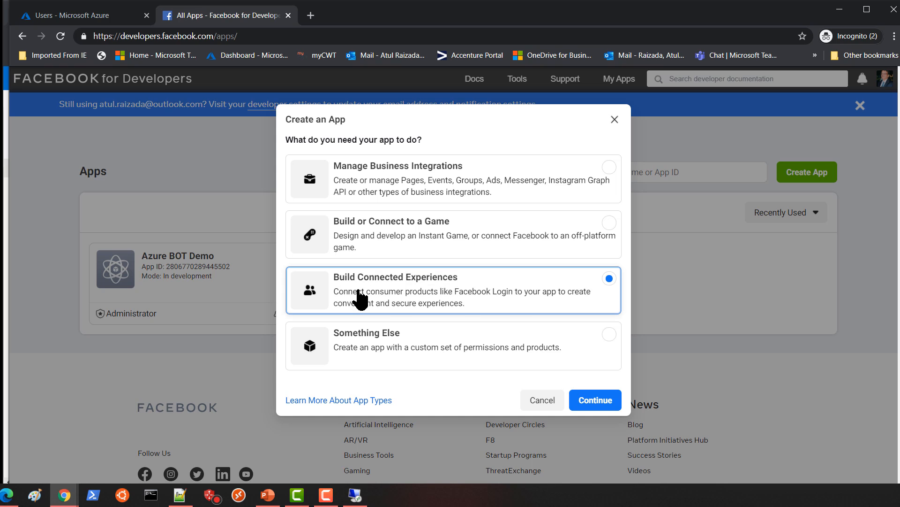
pyautogui.click(595, 403)
# Set the Facebook app's display name to b2c and submit the app for creation
pyautogui.click(302, 180)
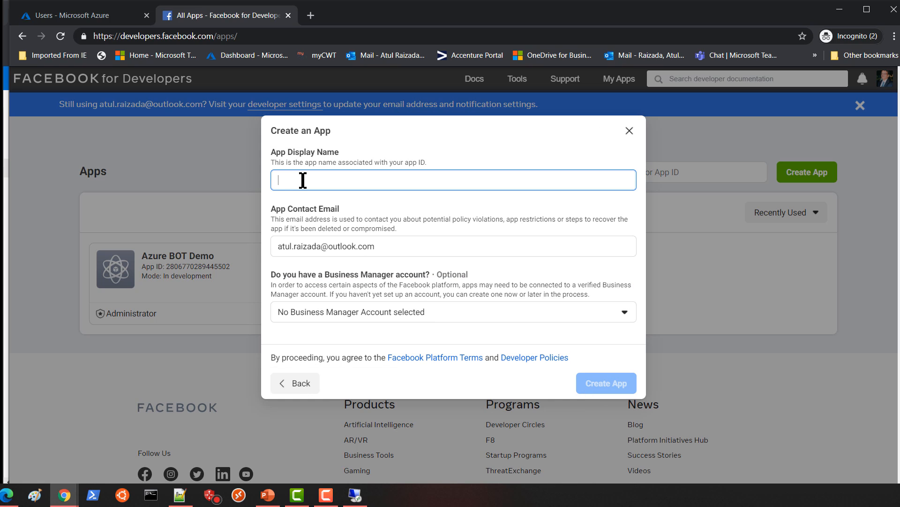
pyautogui.write('b2c')
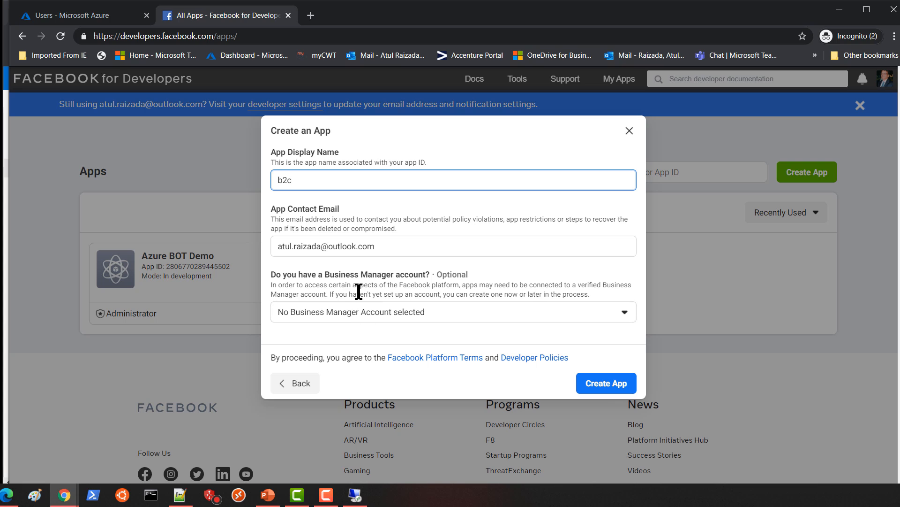
pyautogui.click(606, 386)
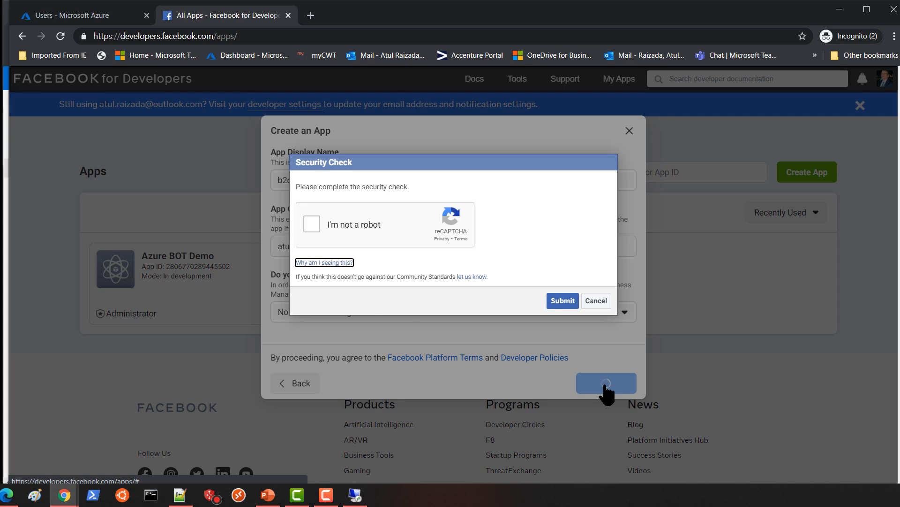
# Complete the security check to finish creating the b2c app, and open the app's basic settings
pyautogui.click(312, 224)
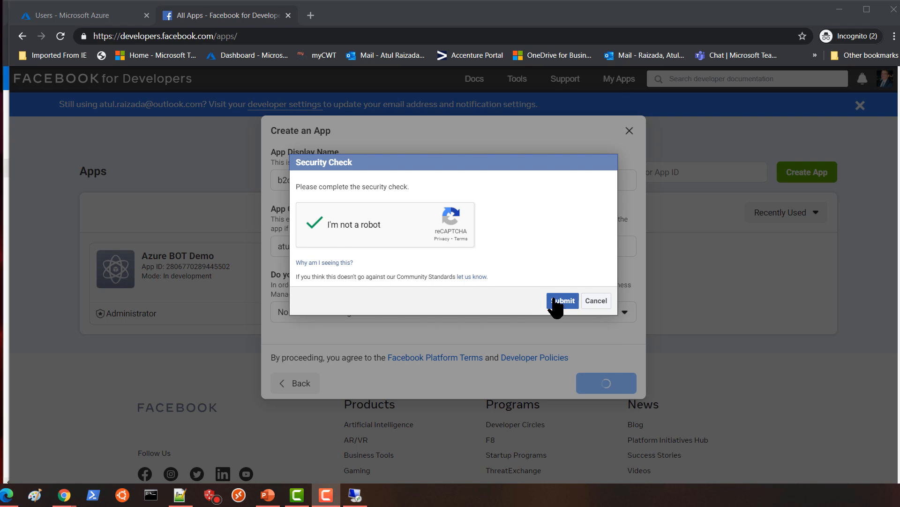
pyautogui.click(552, 304)
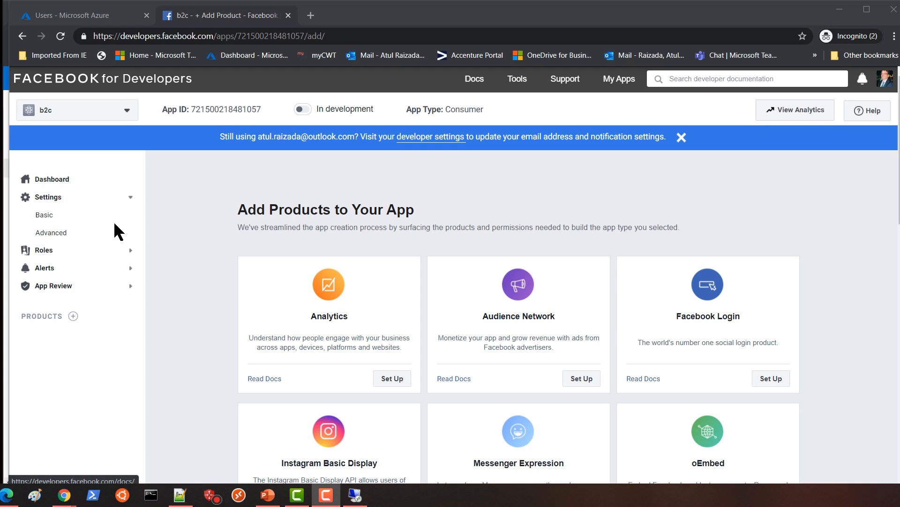
pyautogui.click(42, 217)
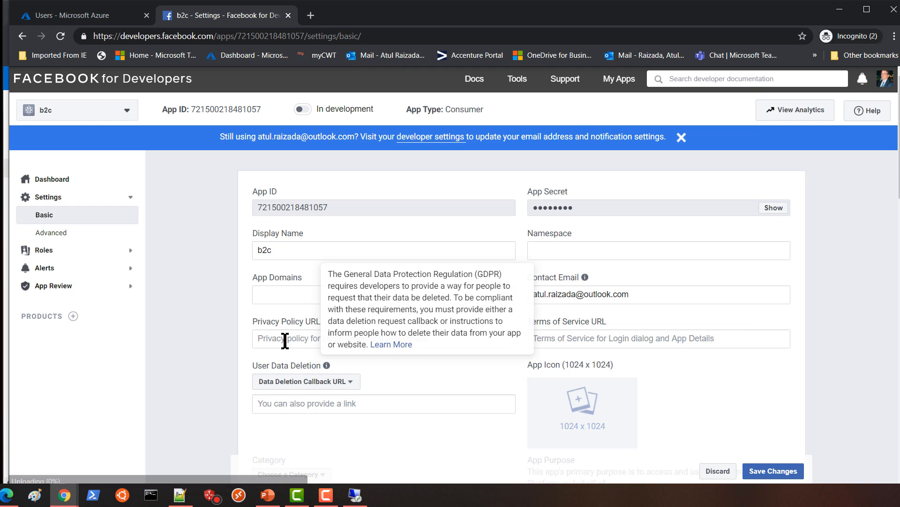
pyautogui.click(301, 339)
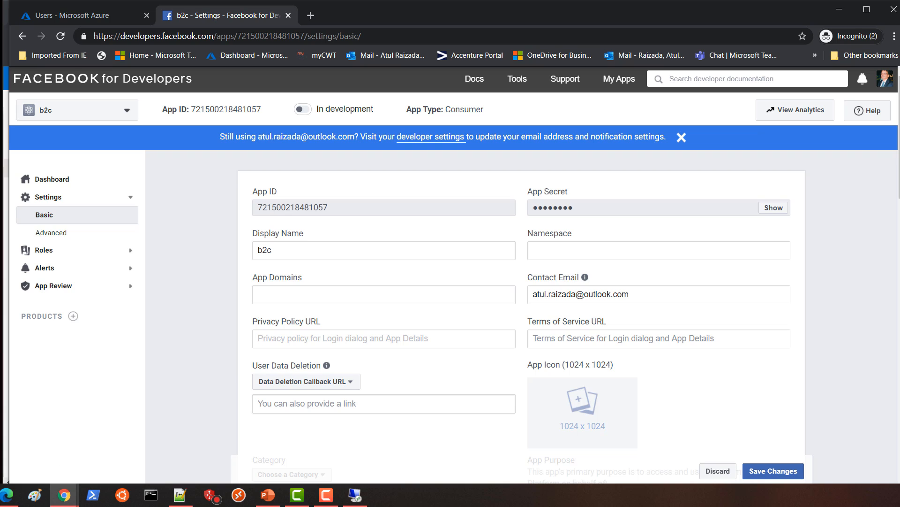
pyautogui.hotkey('alt', 'Tab')
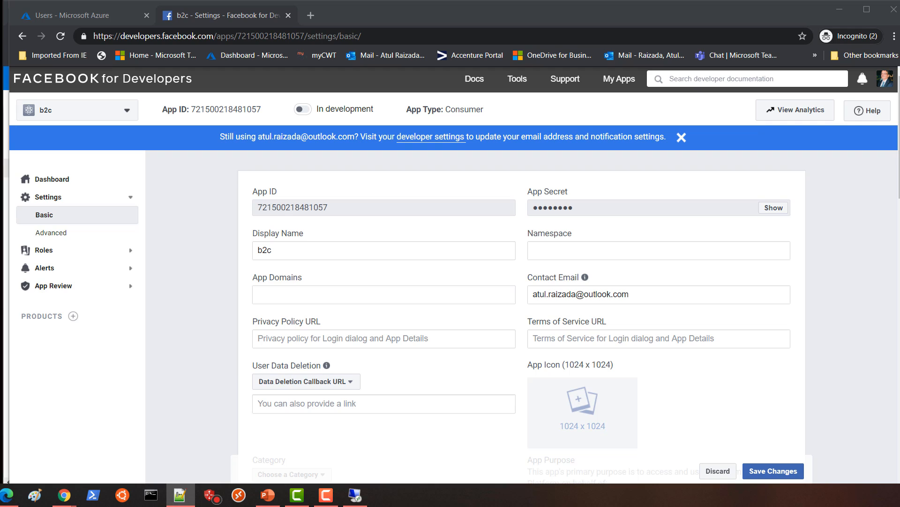
pyautogui.click(278, 340)
pyautogui.write('https://privacy.microsoft.com/en-us/privacystatement')
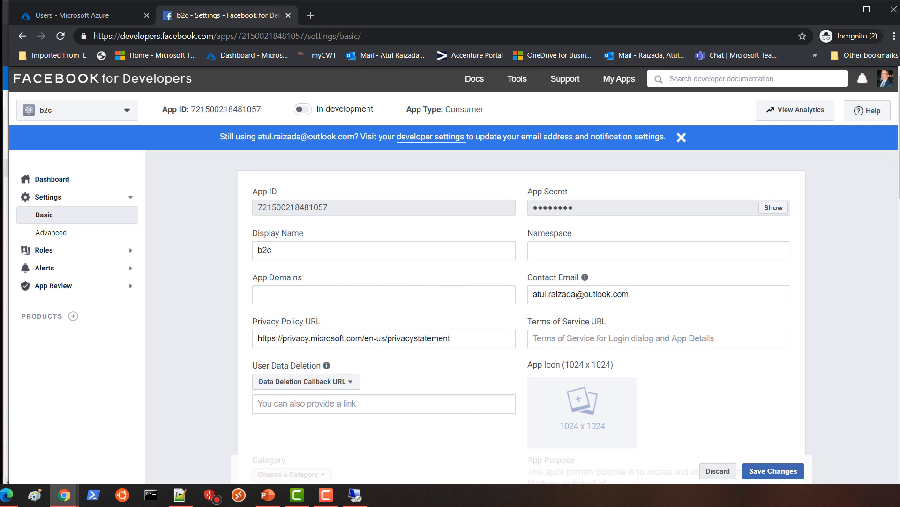
# Add a Website platform to the app, and try to save the settings with the Site URL empty
pyautogui.scroll(-8, 521, 305)
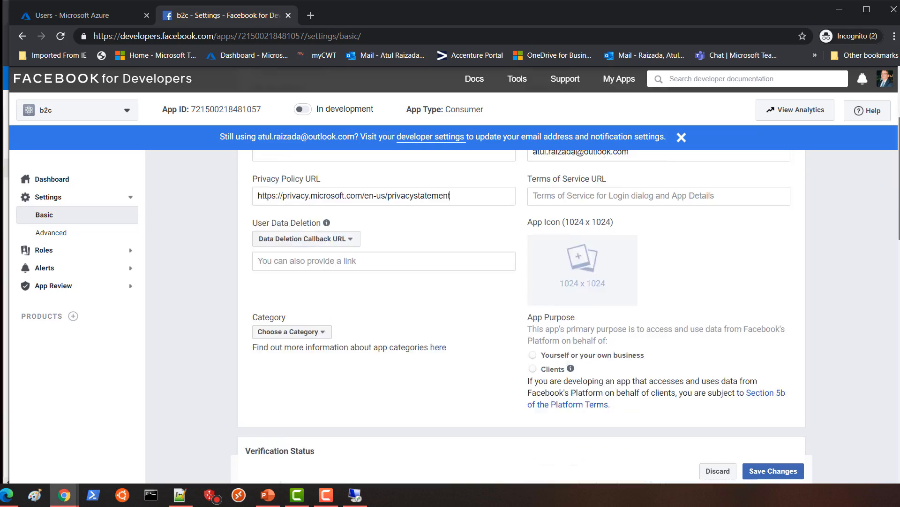
pyautogui.scroll(-10, 522, 305)
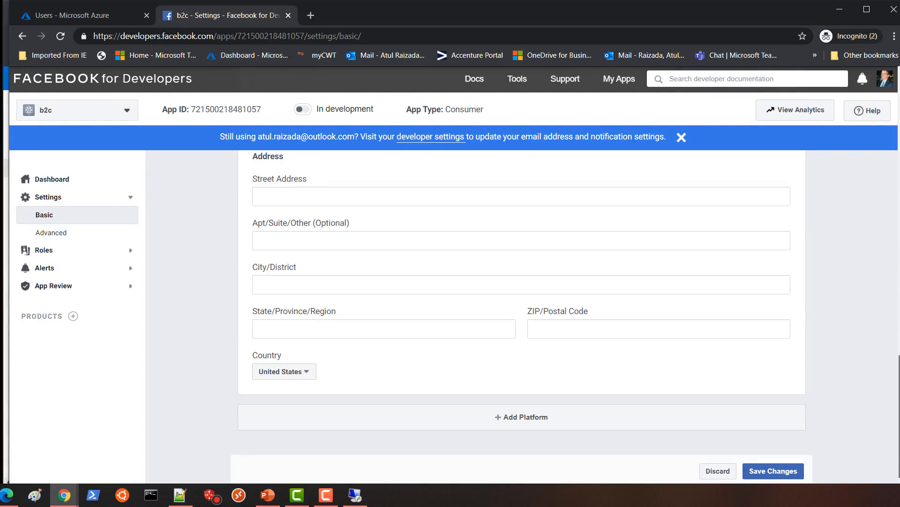
pyautogui.click(523, 418)
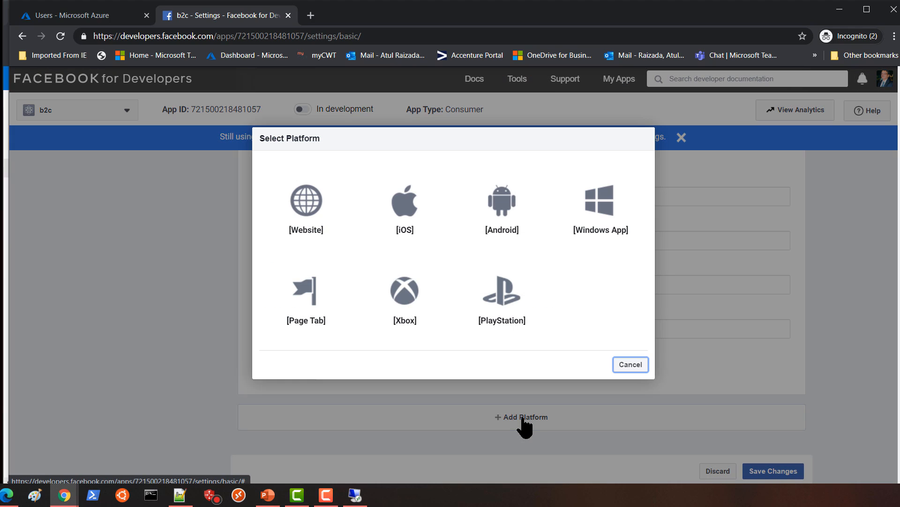
pyautogui.click(306, 213)
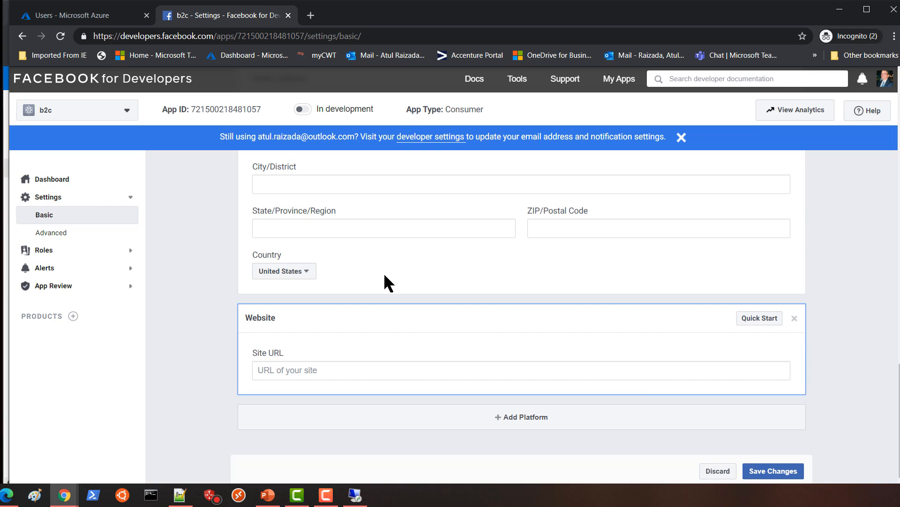
pyautogui.click(771, 471)
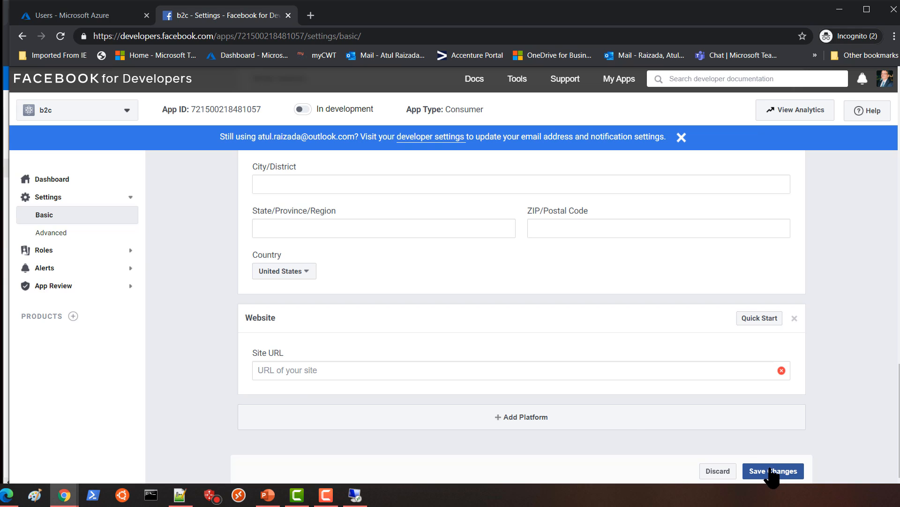
# Fill in the Website platform's Site URL with the B2C tenant's b2clogin.com address from the Notepad++ notes, and save the changes
pyautogui.click(298, 369)
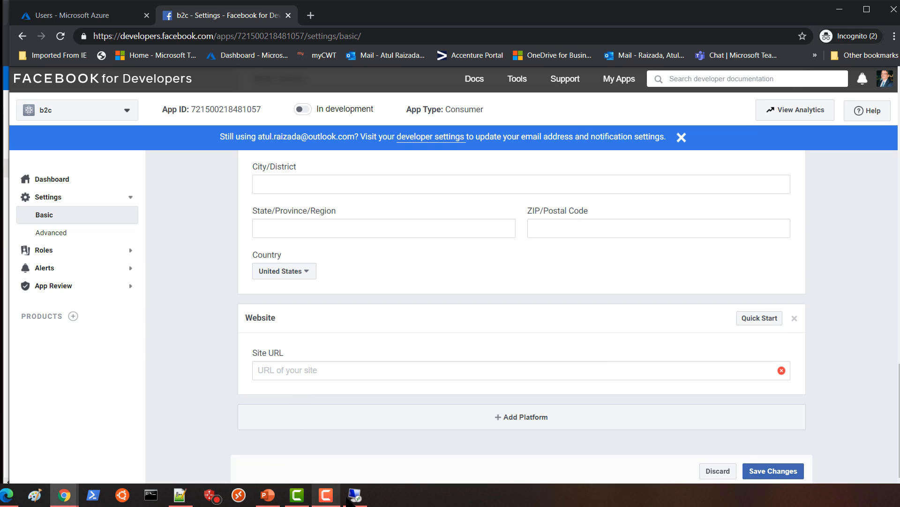
pyautogui.click(180, 499)
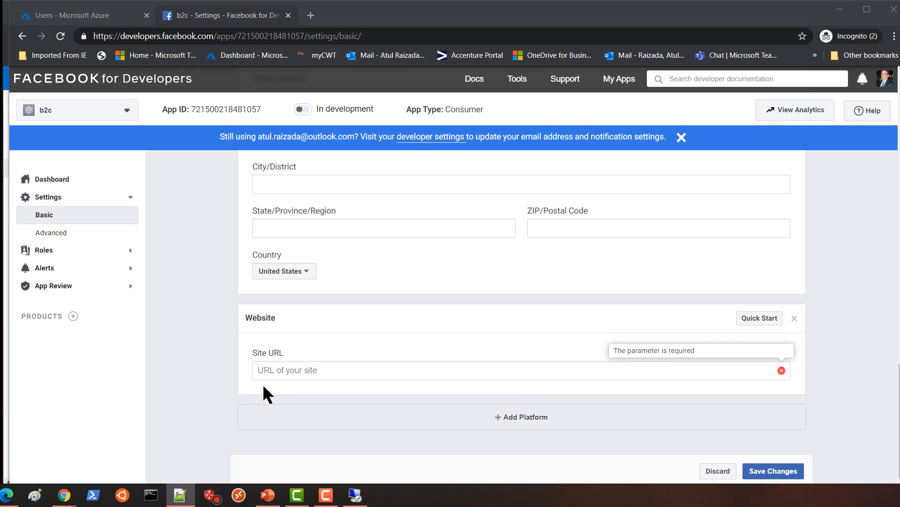
pyautogui.click(299, 375)
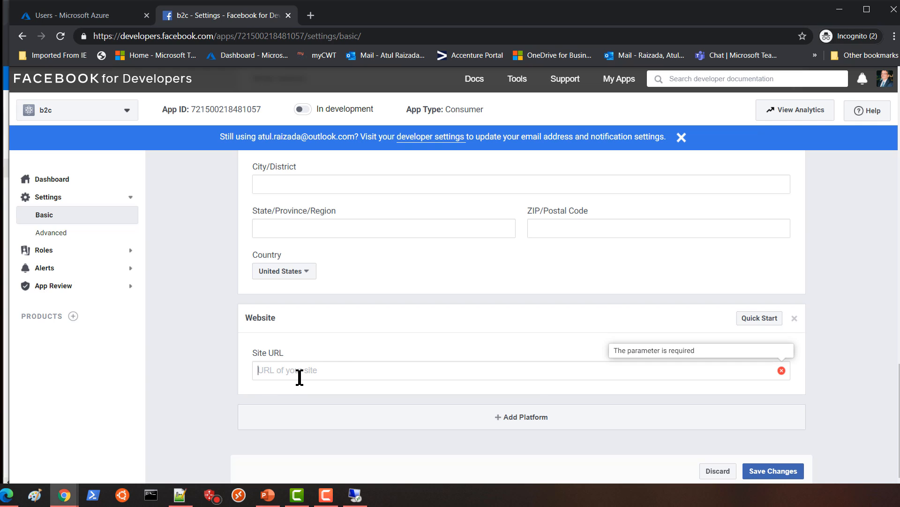
pyautogui.write('https://araizadab2c.b2clogin.com')
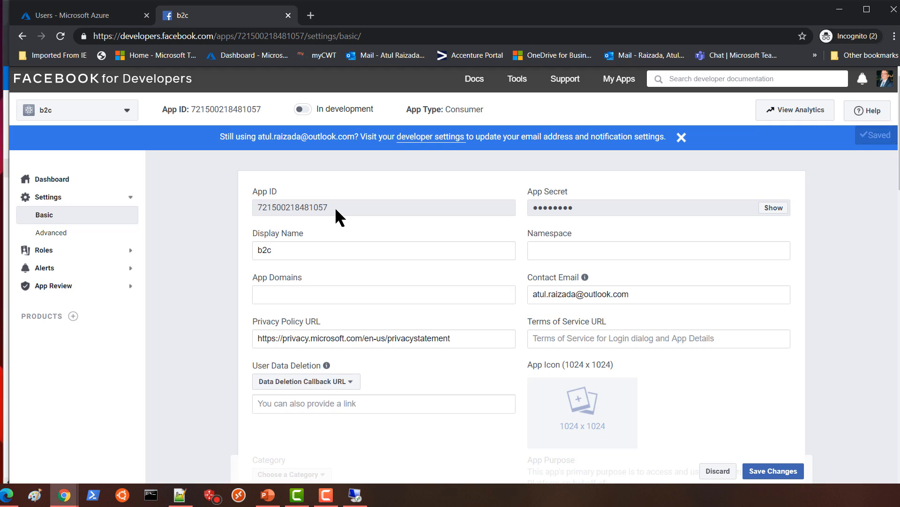
# Copy the Facebook app's ID into the AppID line of the Notepad++ notes, and move the notes window out of the way
pyautogui.moveTo(329, 207); pyautogui.dragTo(255, 204)
pyautogui.hotkey('ctrl', 'c')
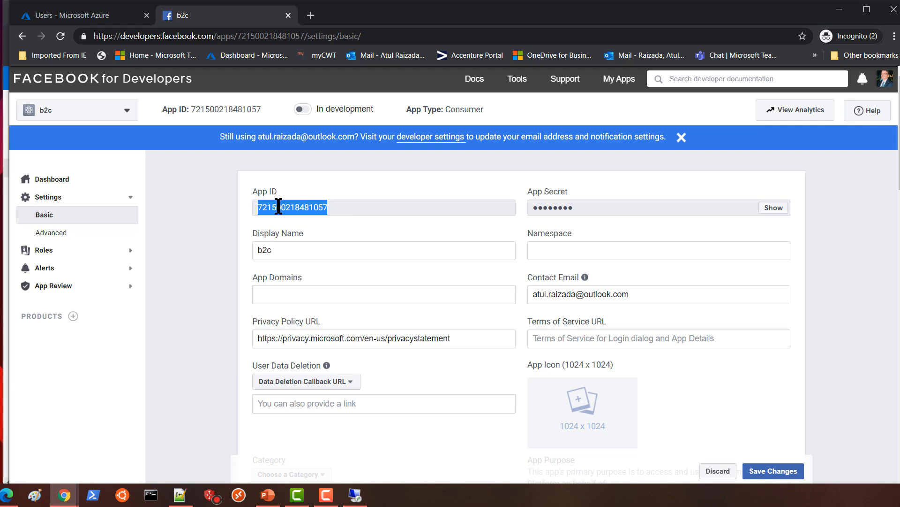
pyautogui.rightClick(295, 207)
pyautogui.click(300, 217)
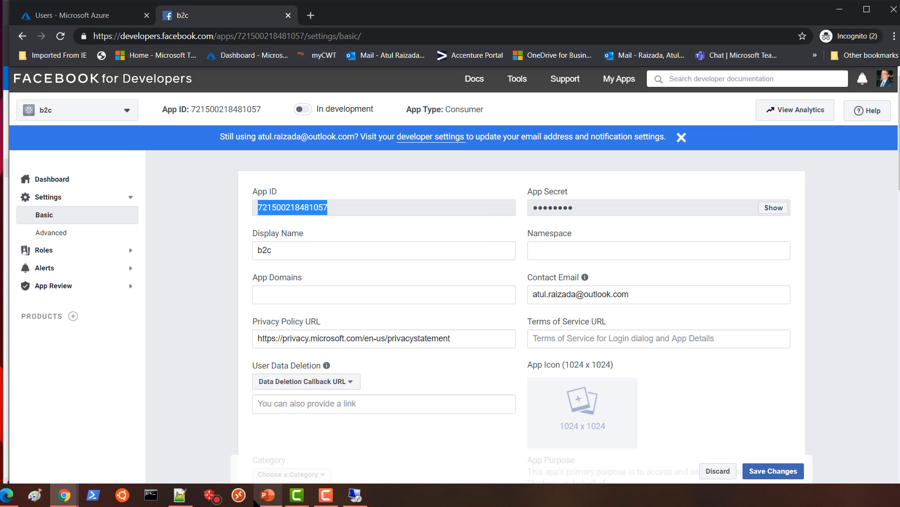
pyautogui.click(179, 495)
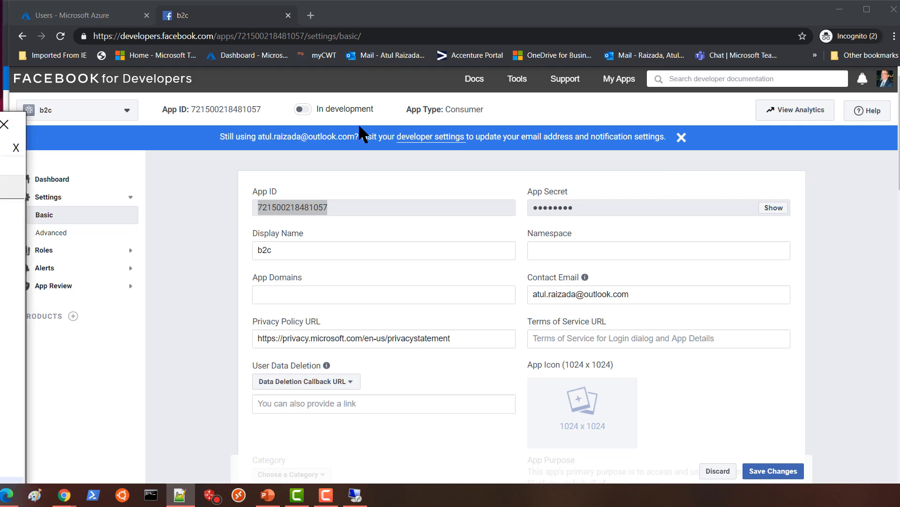
pyautogui.click(485, 340)
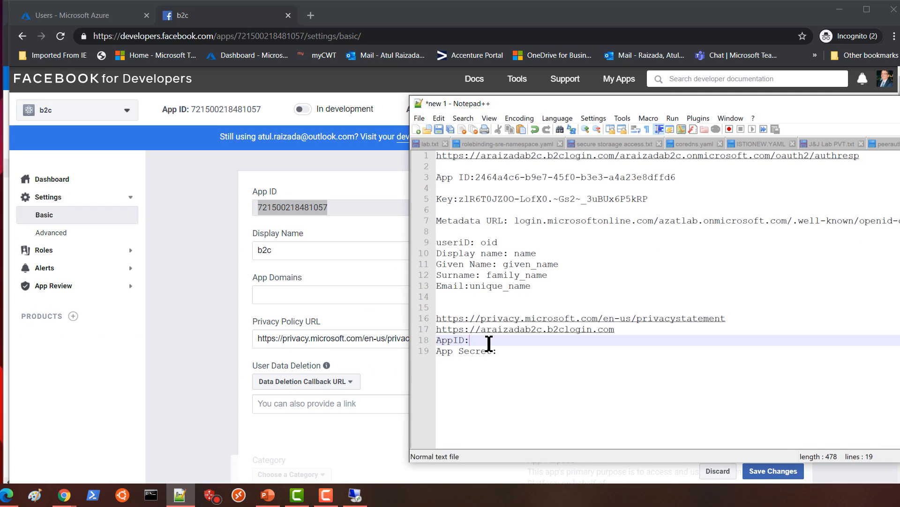
pyautogui.hotkey('ctrl', 'v')
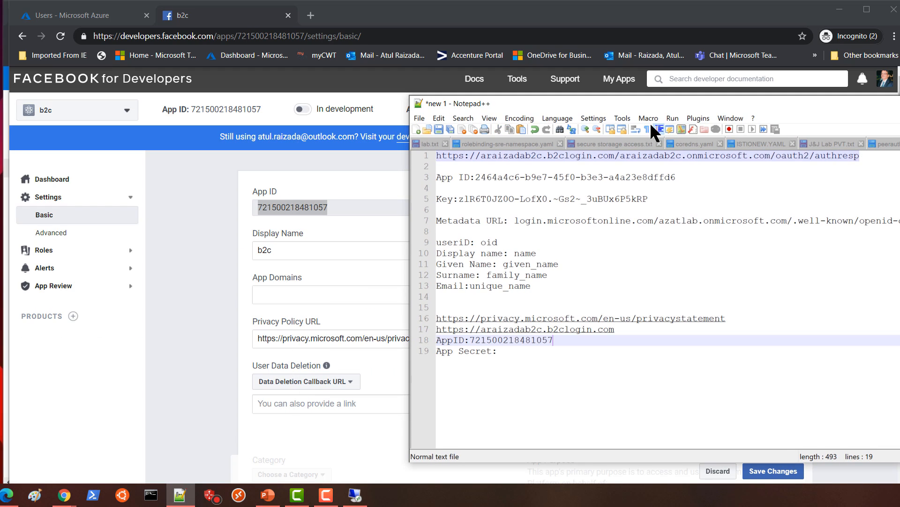
pyautogui.moveTo(674, 106); pyautogui.dragTo(0, 506)
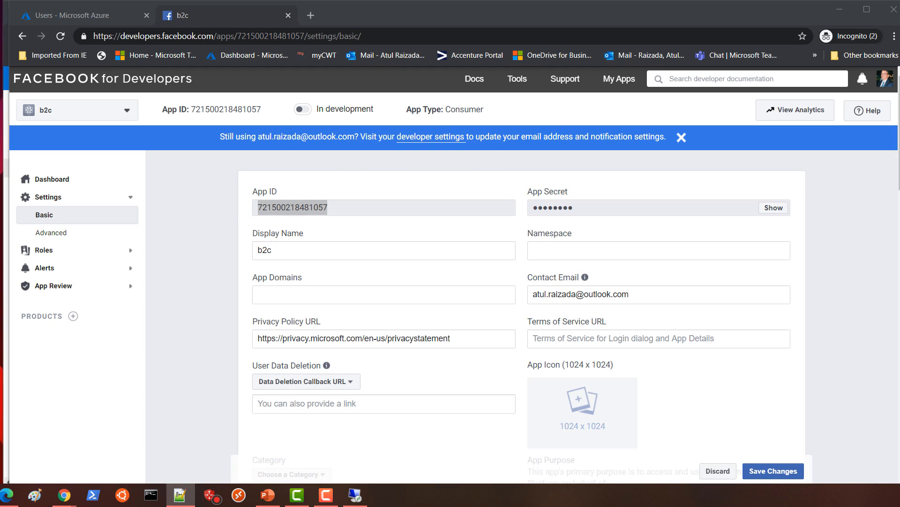
# Reveal the Facebook app's App Secret and copy it over to the Notepad++ notes
pyautogui.click(776, 208)
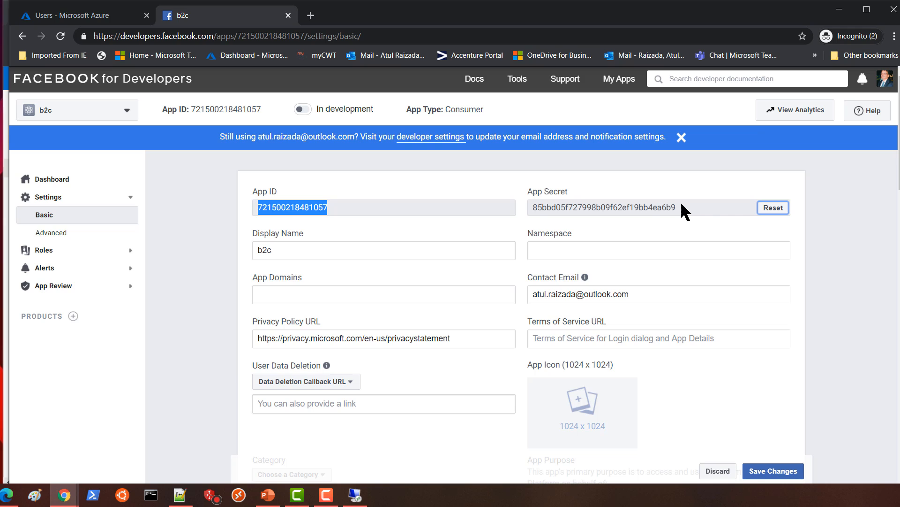
pyautogui.click(677, 207)
pyautogui.moveTo(677, 206); pyautogui.dragTo(538, 206)
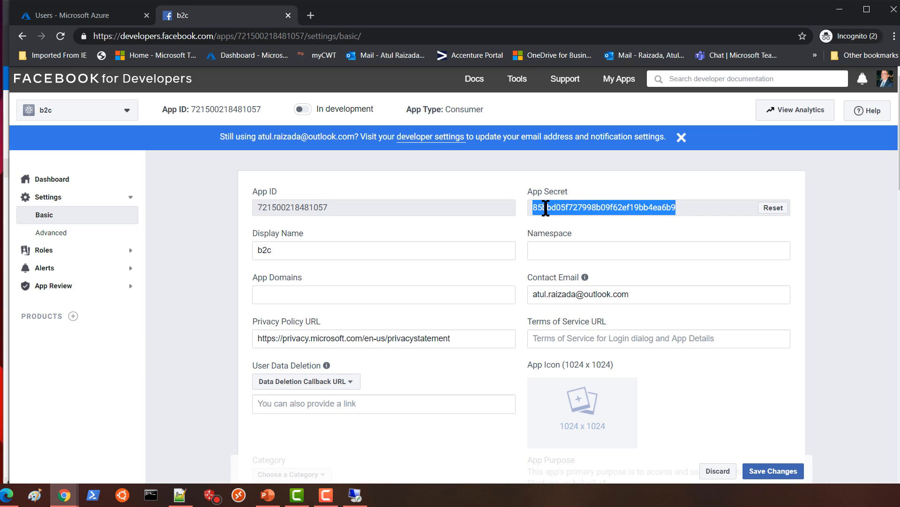
pyautogui.rightClick(542, 208)
pyautogui.click(559, 216)
pyautogui.hotkey('alt', 'Tab')
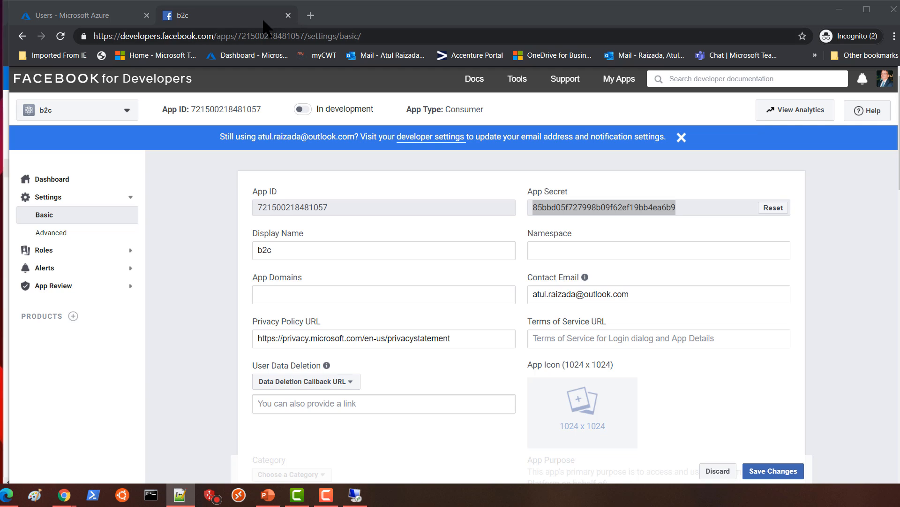
# Close the Facebook app page, switch to the Azure AD B2C tenant's portal window and open its identity providers
pyautogui.click(288, 14)
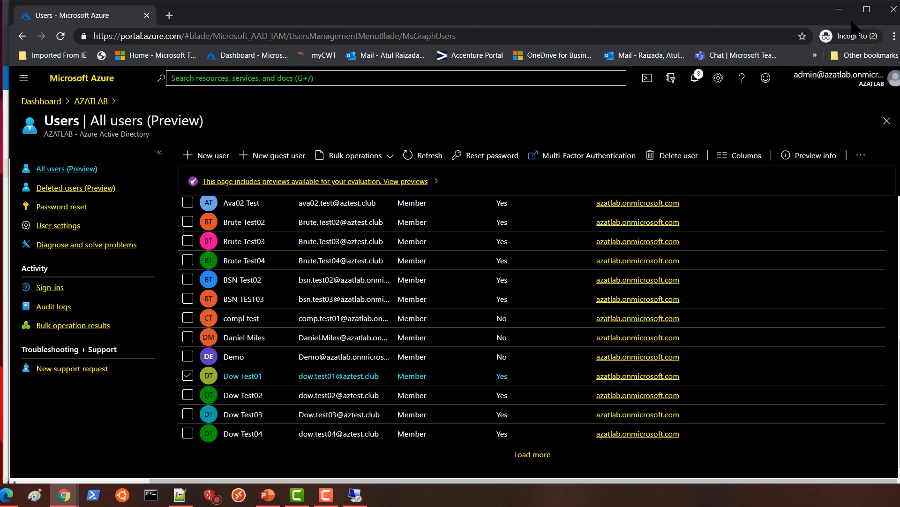
pyautogui.click(841, 9)
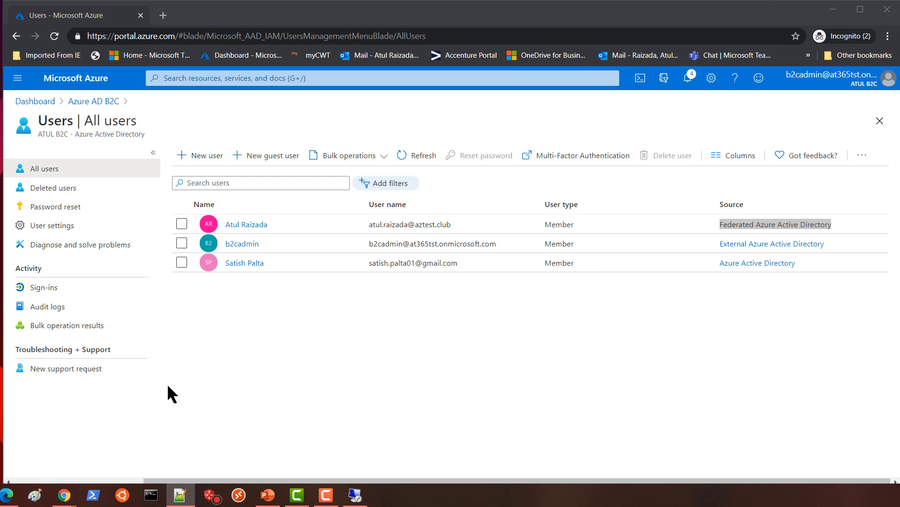
pyautogui.click(87, 102)
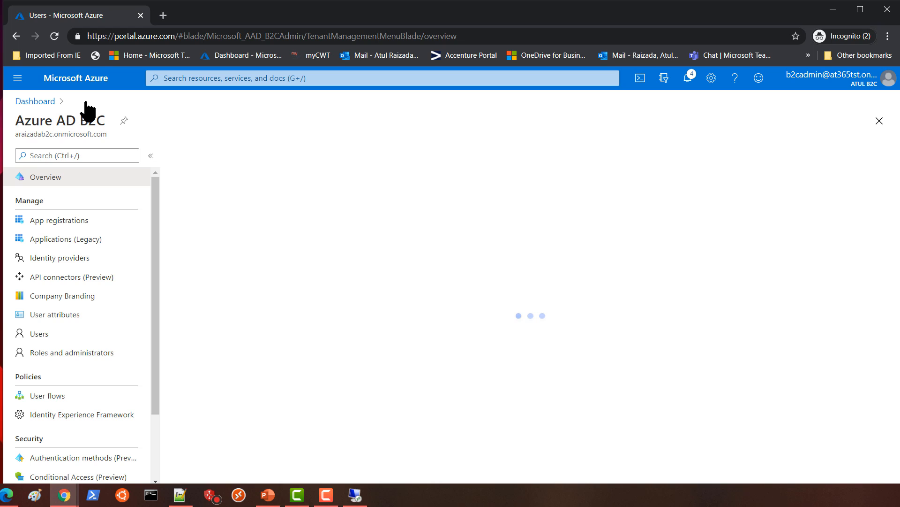
pyautogui.click(60, 263)
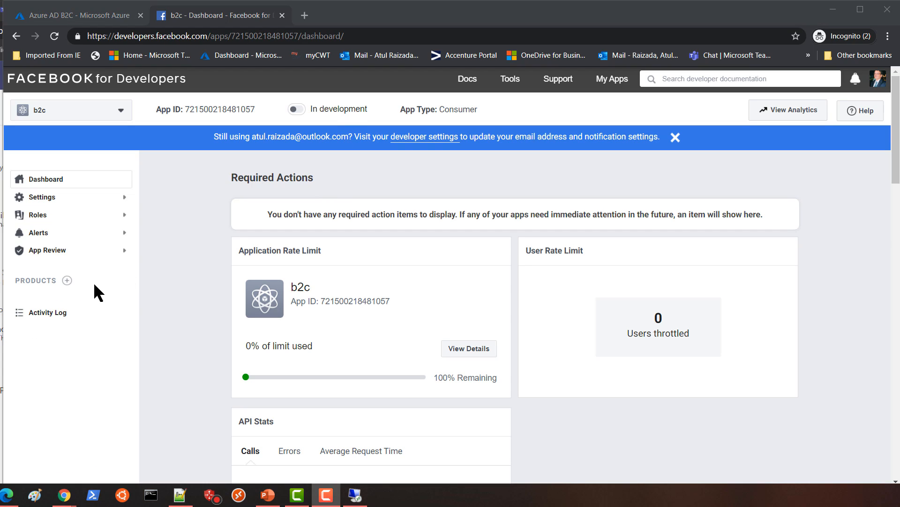
# Add the Facebook Login product to the b2c app on Facebook for Developers, and open the product's settings
pyautogui.click(66, 282)
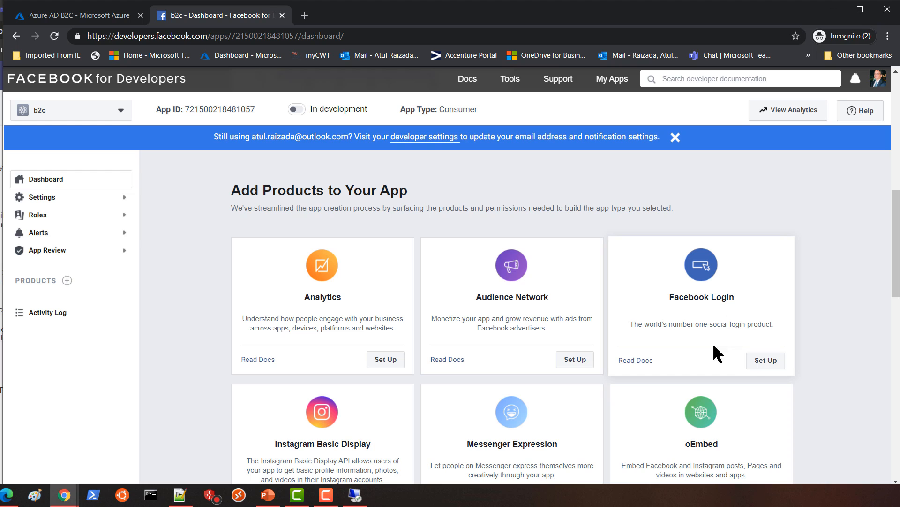
pyautogui.click(760, 363)
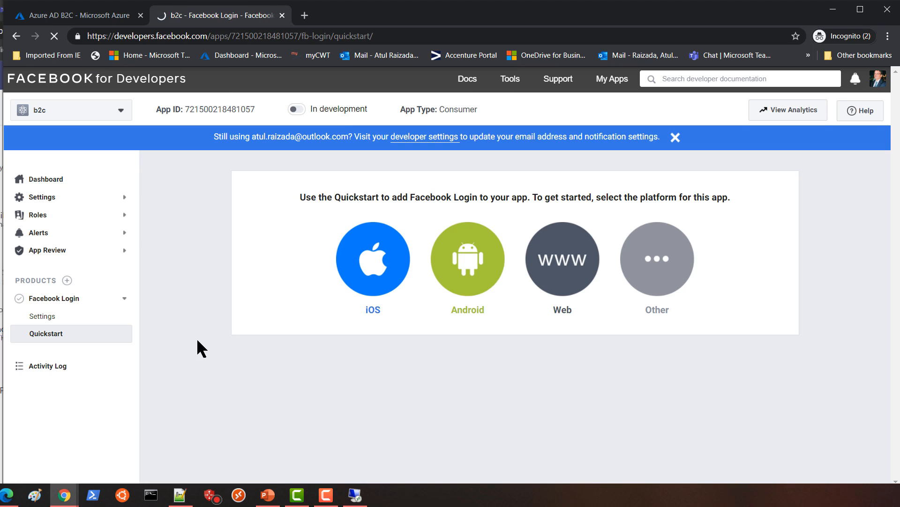
pyautogui.click(29, 317)
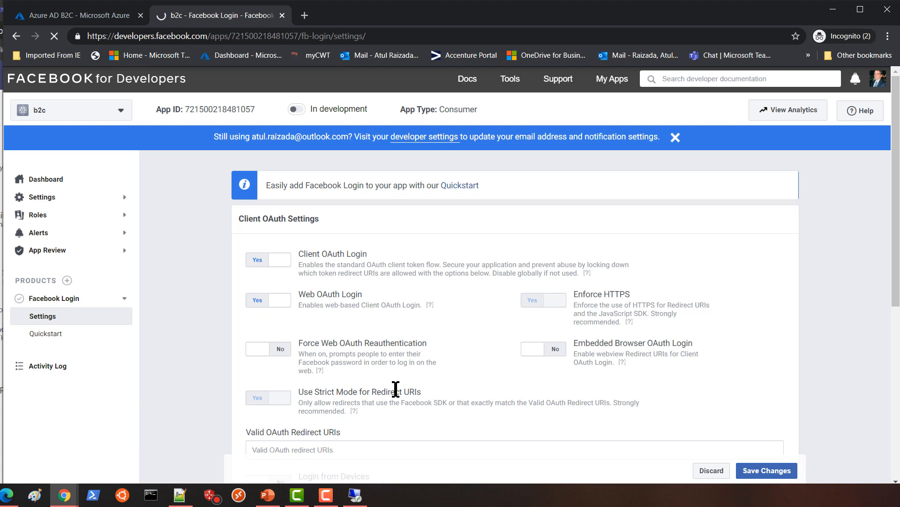
# Copy the B2C tenant's oauth2/authresp URL from the first line of the Notepad++ notes for the Valid OAuth Redirect URIs setting
pyautogui.scroll(-2, 340, 395)
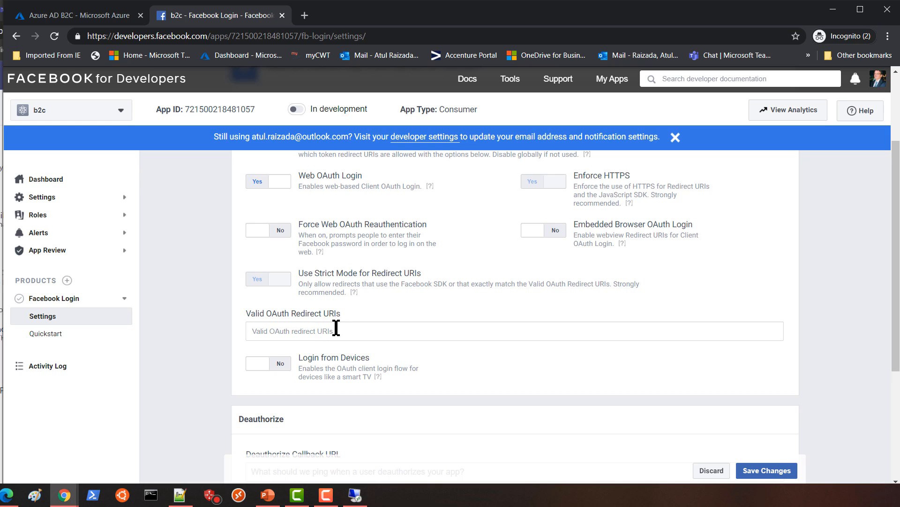
pyautogui.click(180, 494)
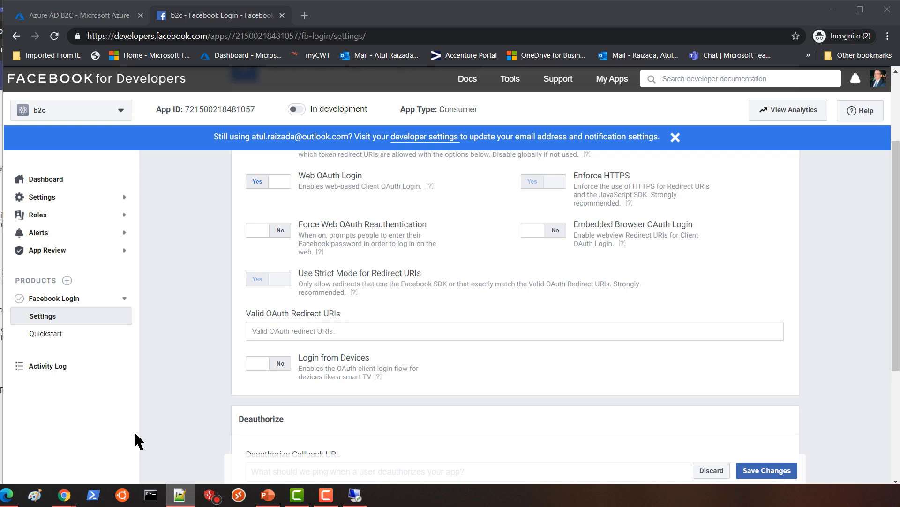
pyautogui.moveTo(0, 164); pyautogui.dragTo(665, 142)
pyautogui.tripleClick(735, 194)
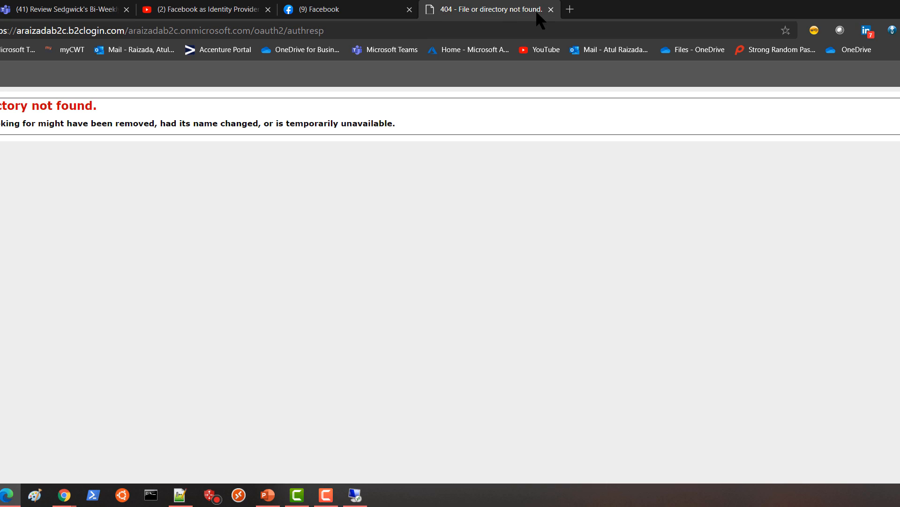
pyautogui.click(551, 10)
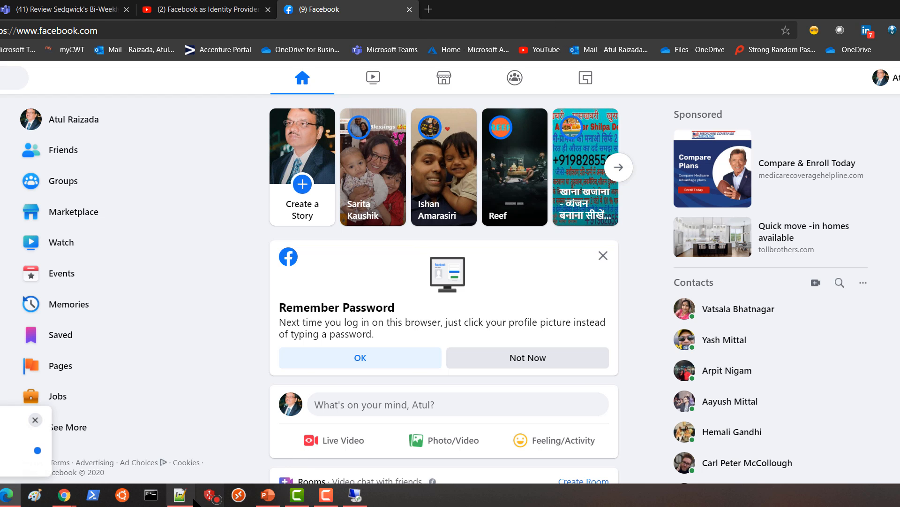
pyautogui.click(174, 499)
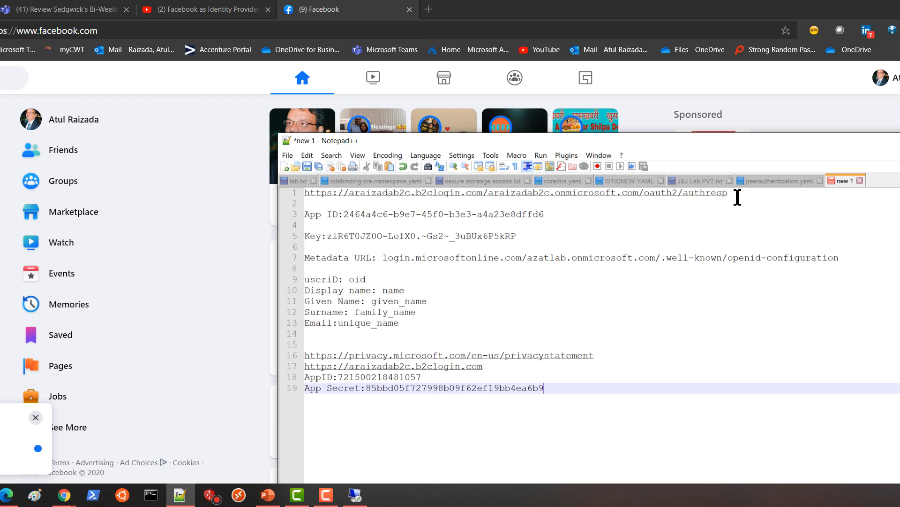
pyautogui.moveTo(734, 194); pyautogui.dragTo(307, 192)
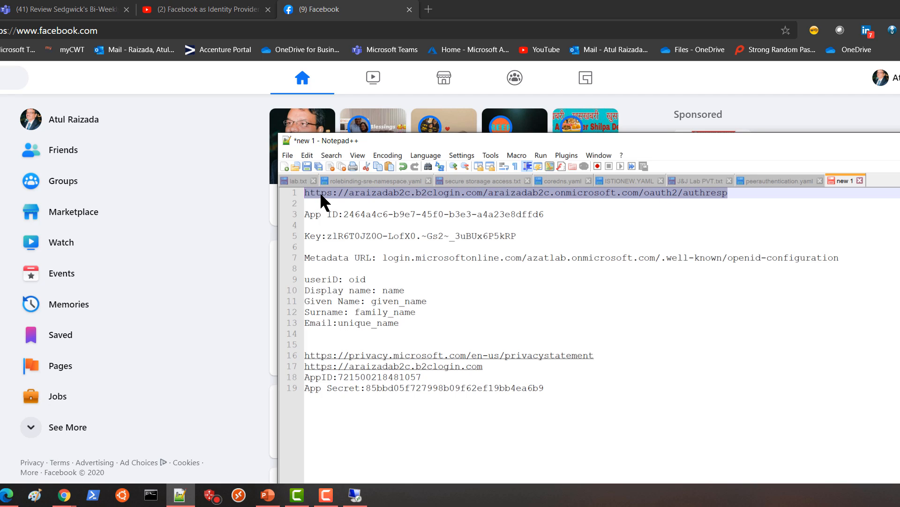
pyautogui.rightClick(321, 196)
pyautogui.click(344, 210)
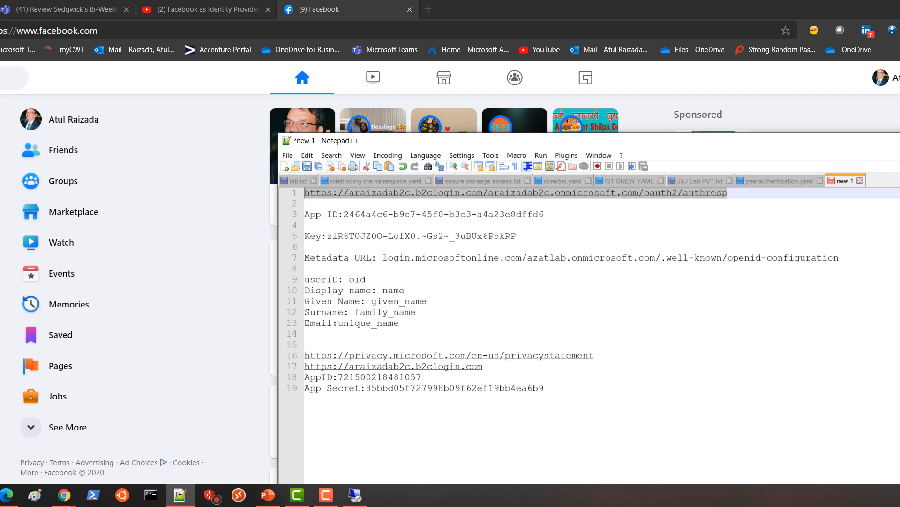
pyautogui.click(888, 175)
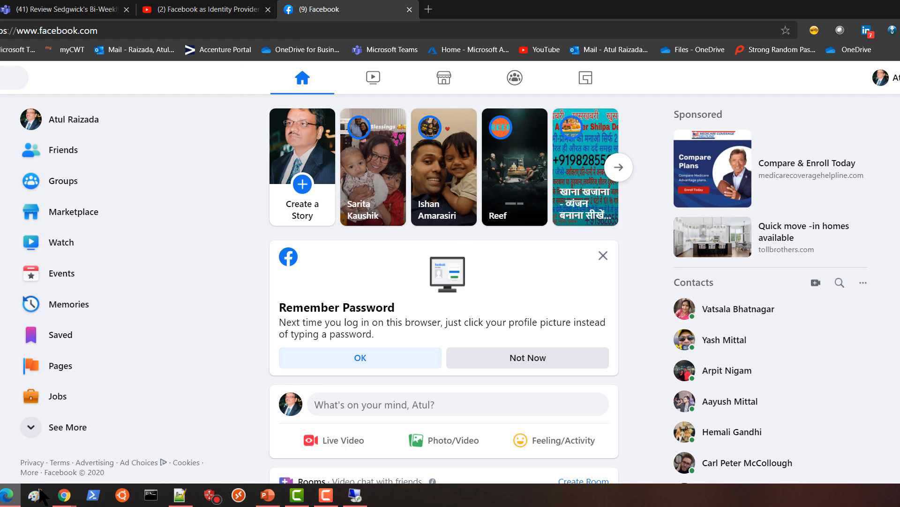
# Switch to the Facebook Login settings, add the copied oauth2/authresp URL as a valid OAuth redirect URI and save the changes
pyautogui.moveTo(64, 495)
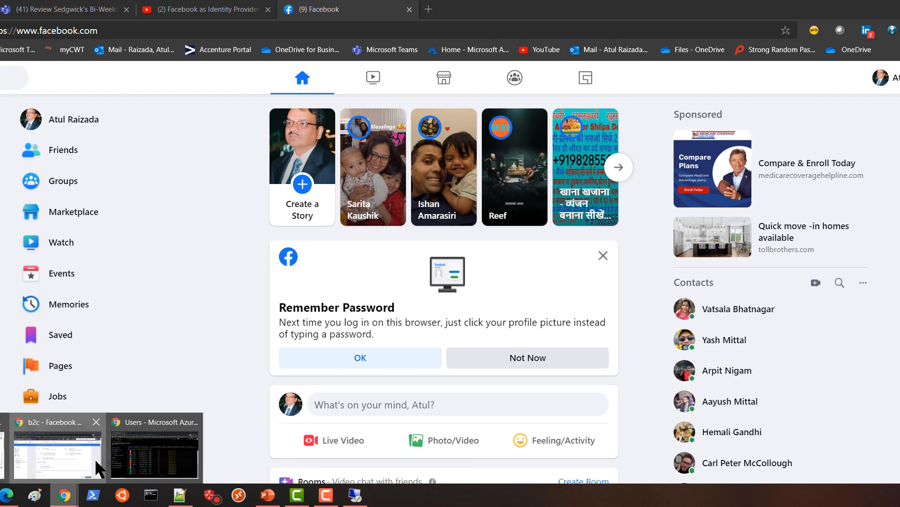
pyautogui.click(95, 458)
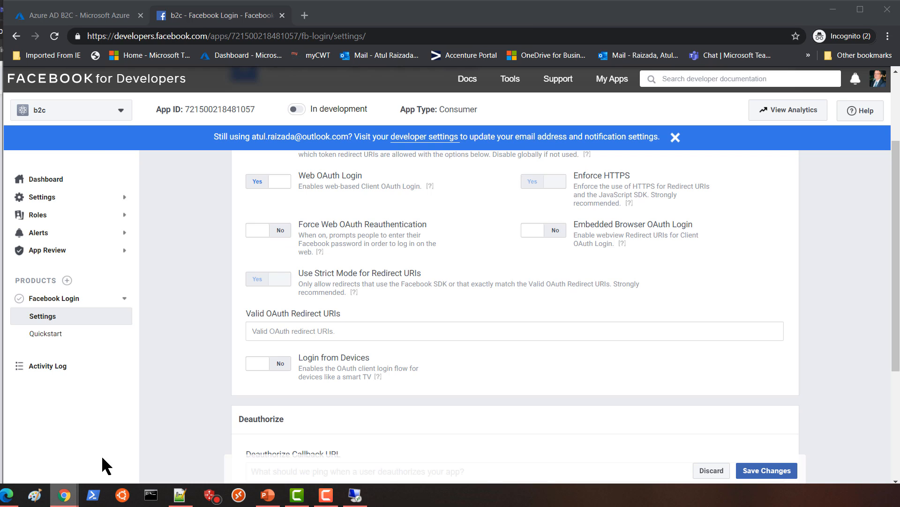
pyautogui.click(302, 331)
pyautogui.hotkey('ctrl', 'v')
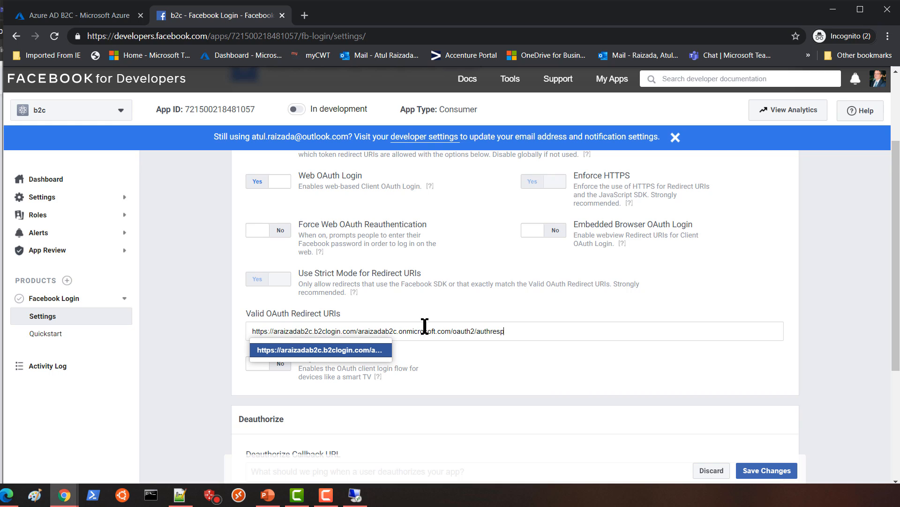
pyautogui.click(568, 377)
pyautogui.click(767, 470)
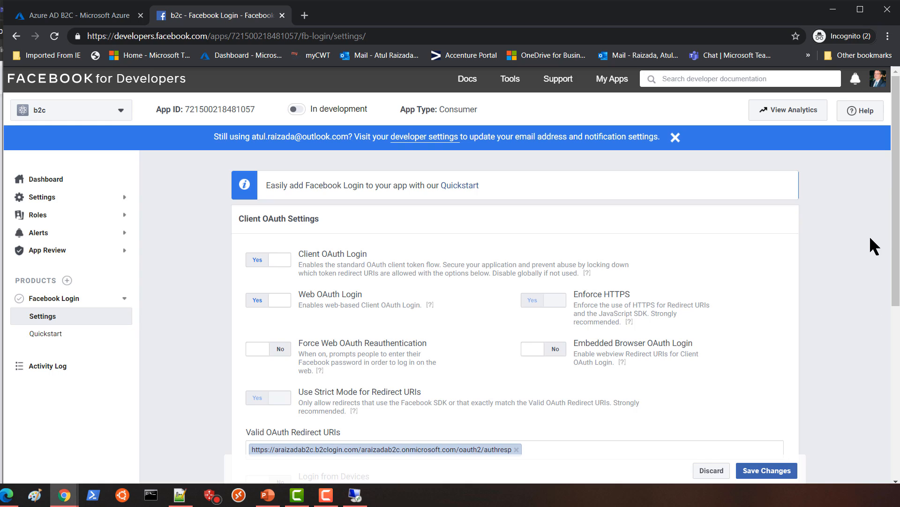
# Try to switch the b2c app to live mode, re-saving its basic settings and its Facebook Login settings
pyautogui.click(297, 110)
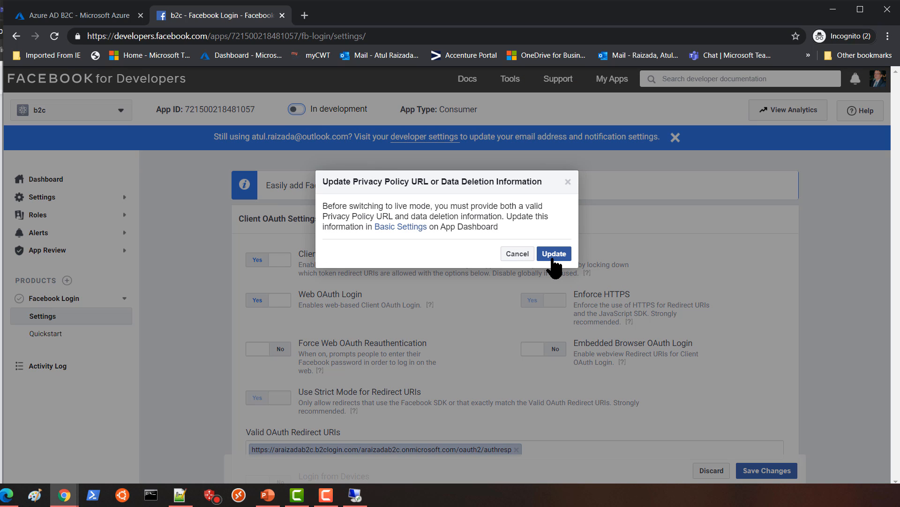
pyautogui.click(554, 255)
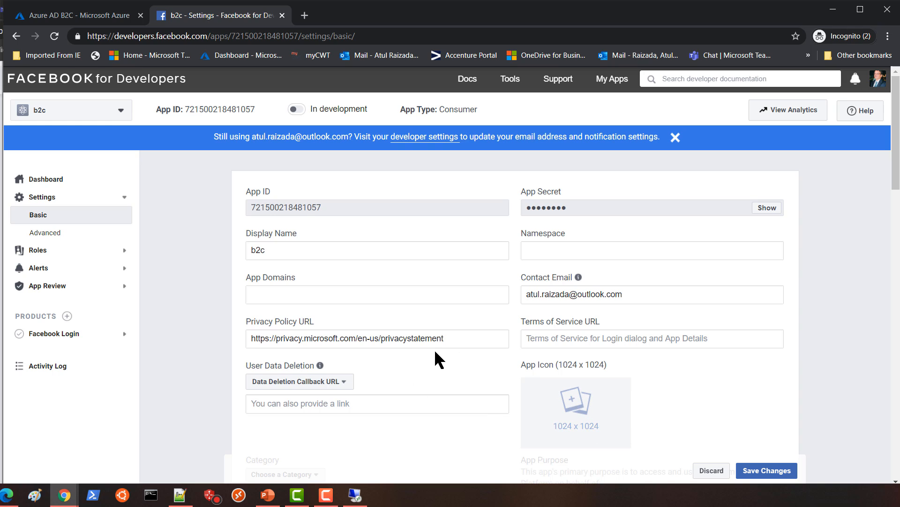
pyautogui.click(758, 471)
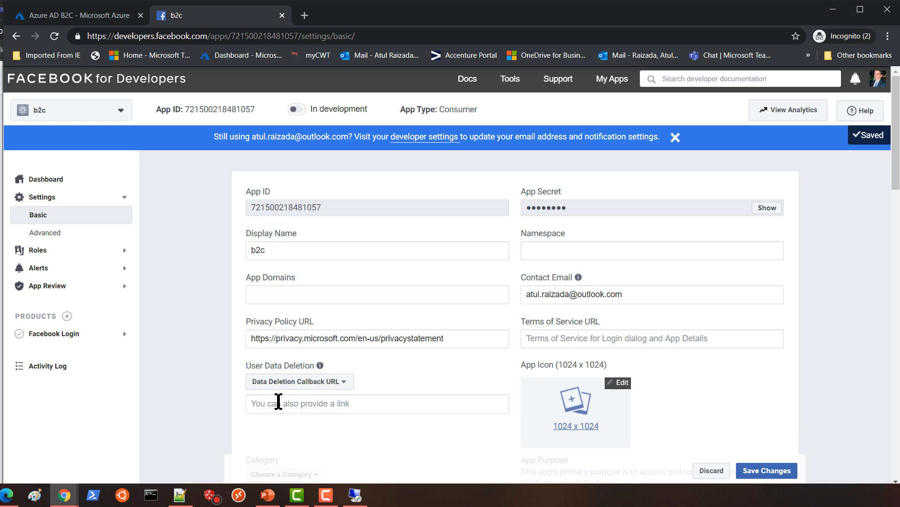
pyautogui.click(67, 334)
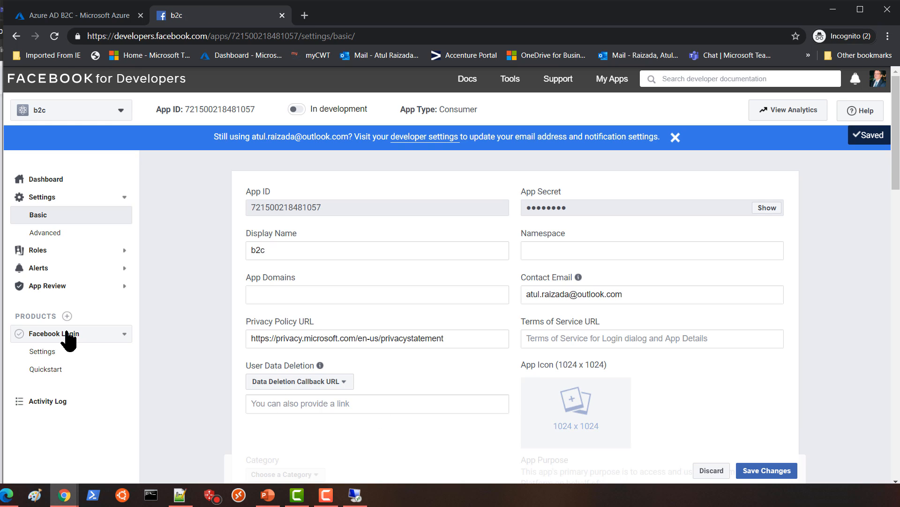
pyautogui.click(50, 356)
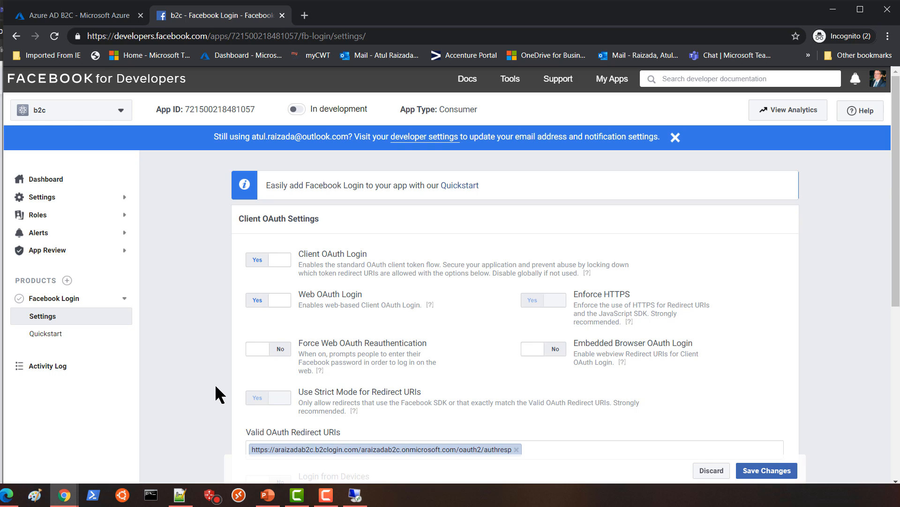
pyautogui.scroll(-5, 699, 387)
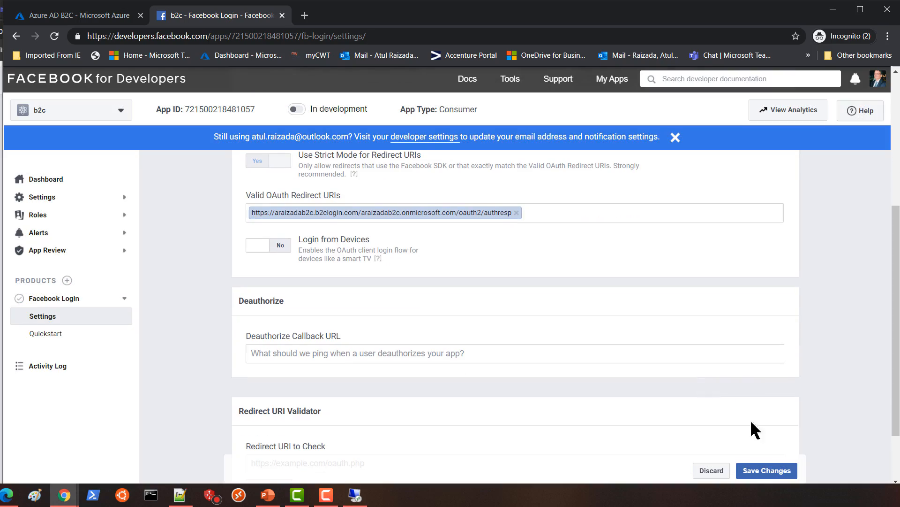
pyautogui.click(768, 472)
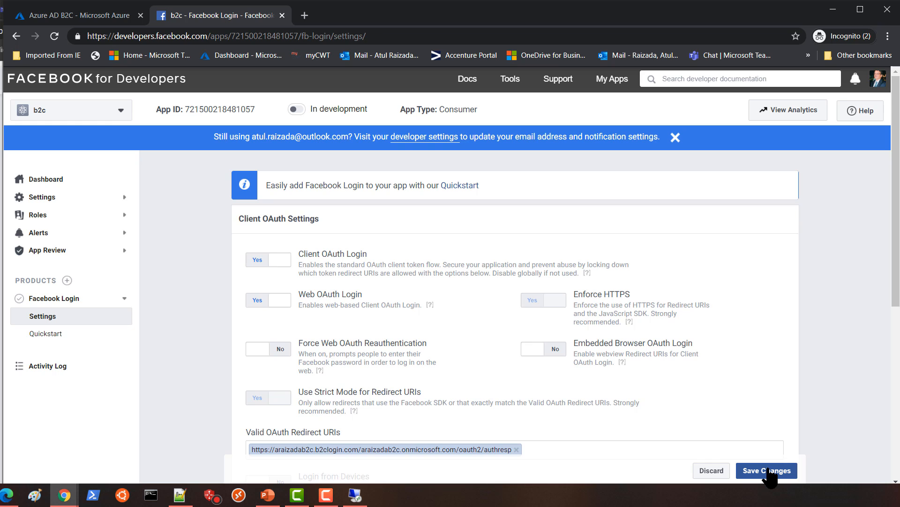
pyautogui.click(296, 110)
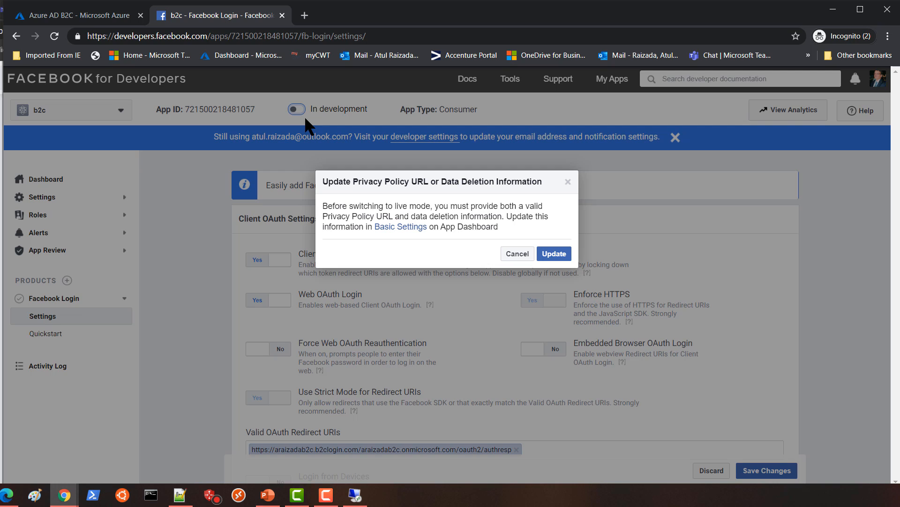
pyautogui.click(554, 257)
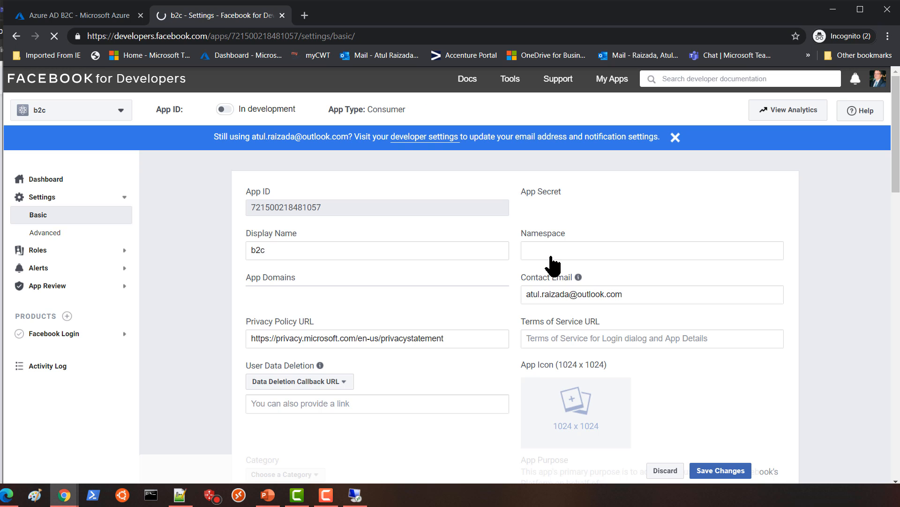
pyautogui.click(339, 404)
pyautogui.moveTo(446, 337); pyautogui.dragTo(278, 339)
pyautogui.rightClick(277, 339)
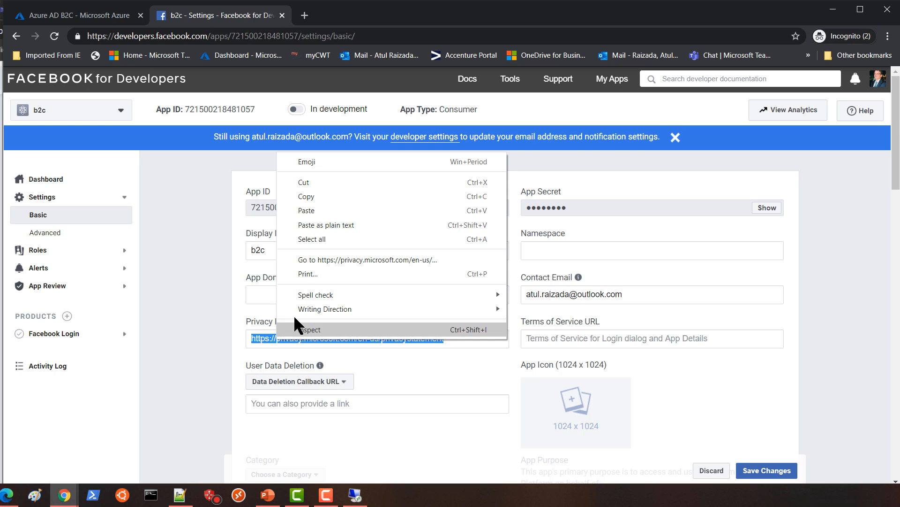
pyautogui.click(314, 196)
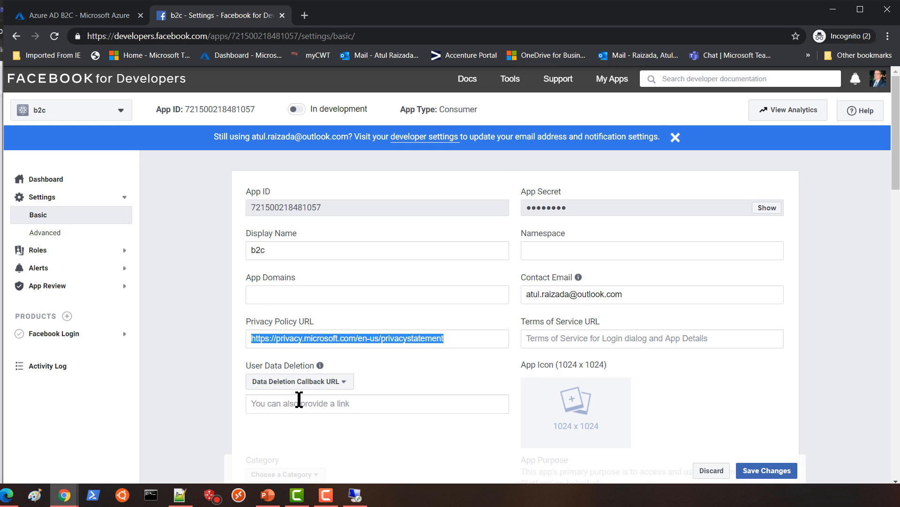
pyautogui.click(299, 400)
pyautogui.hotkey('ctrl', 'v')
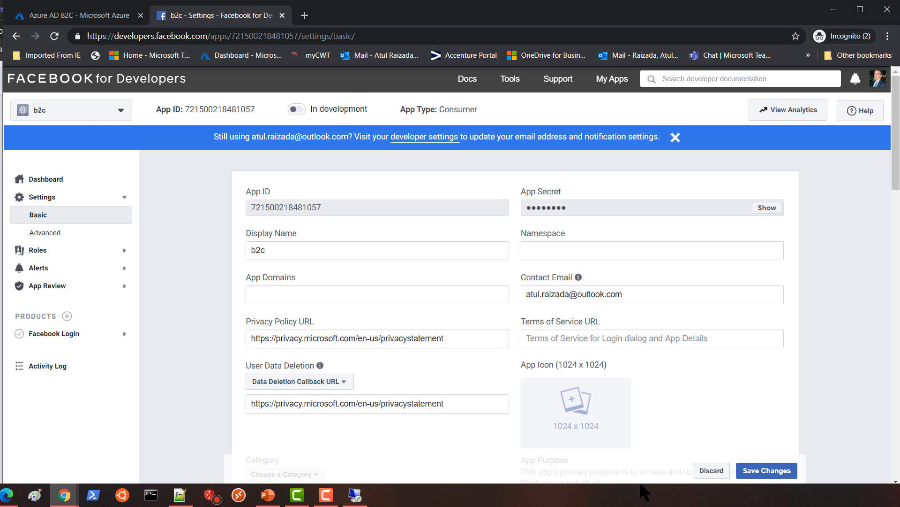
pyautogui.click(762, 472)
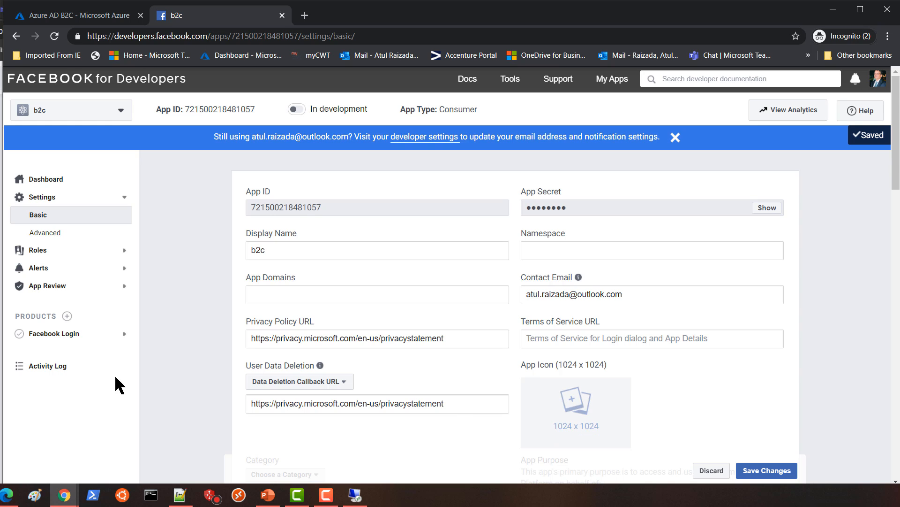
# Return to the Facebook Login settings and switch the b2c app to live mode with the category Education
pyautogui.click(62, 334)
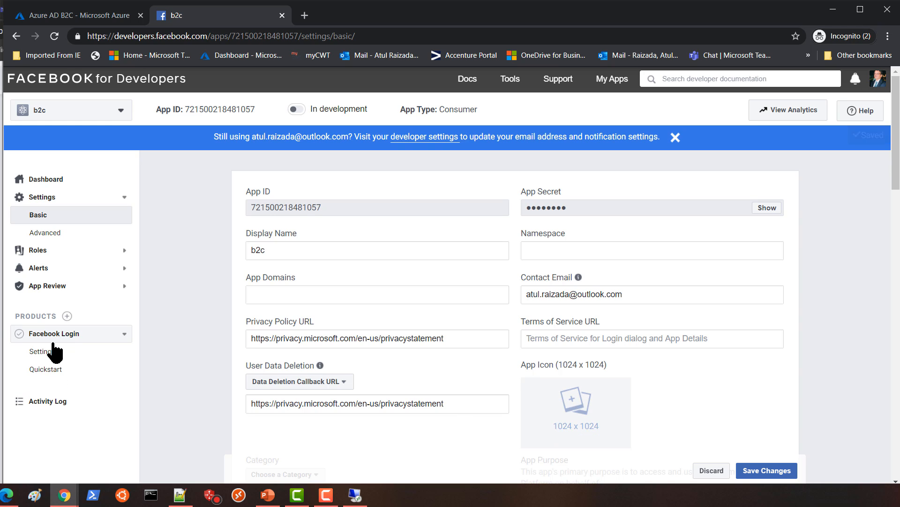
pyautogui.click(47, 355)
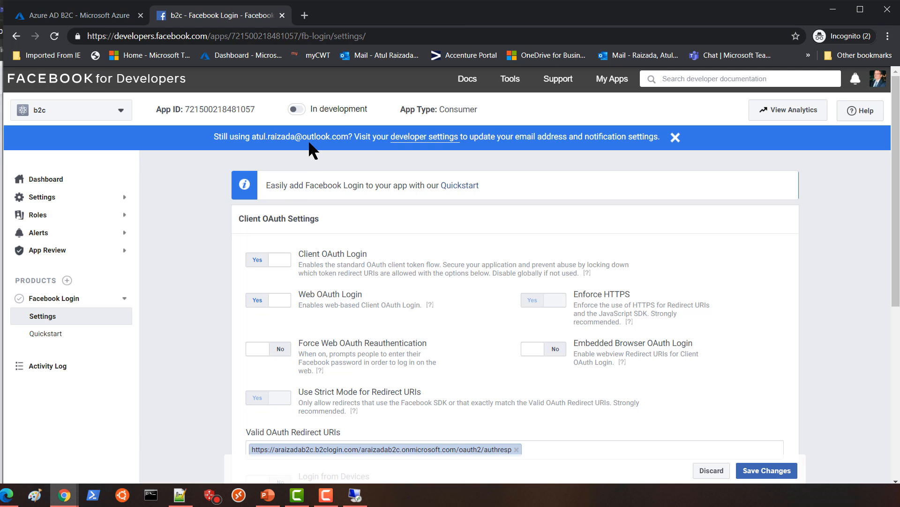
pyautogui.click(304, 111)
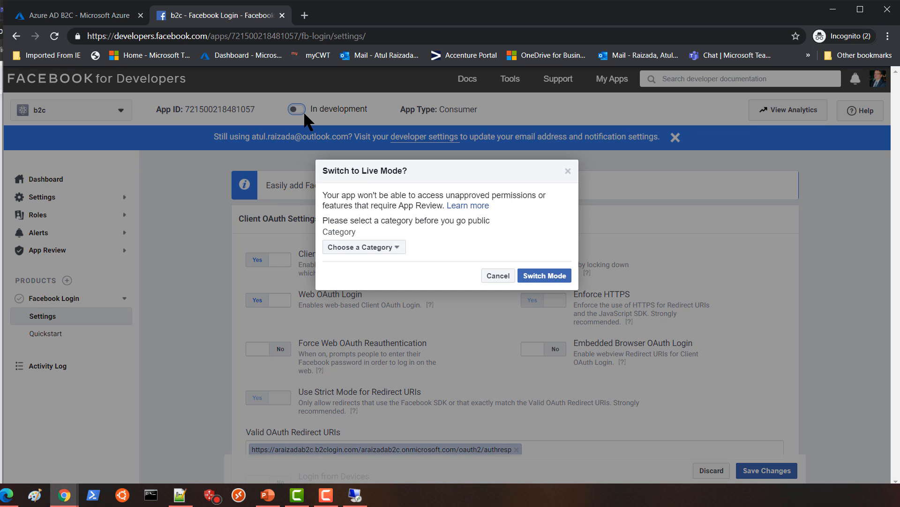
pyautogui.click(397, 248)
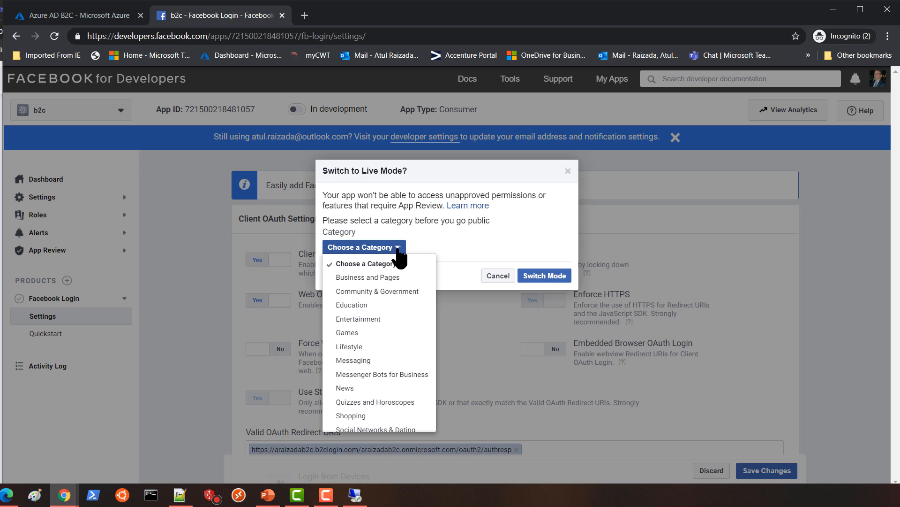
pyautogui.click(365, 305)
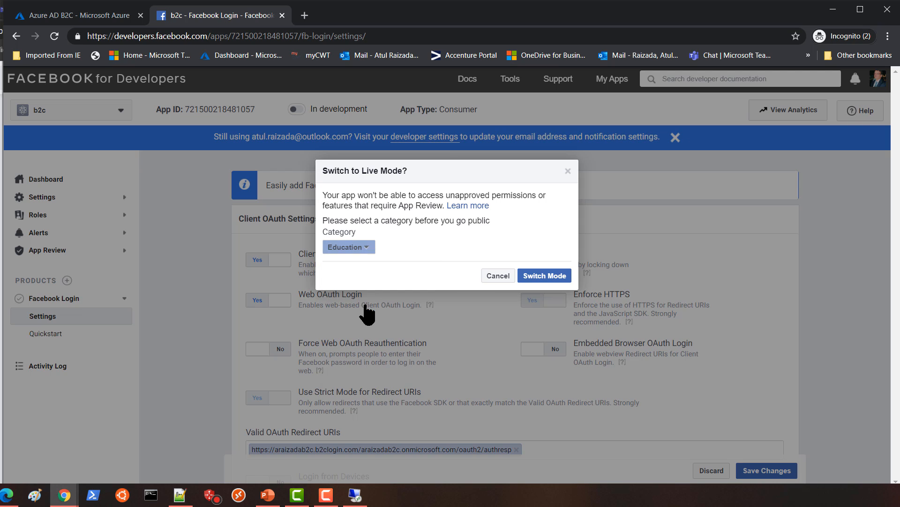
pyautogui.click(539, 277)
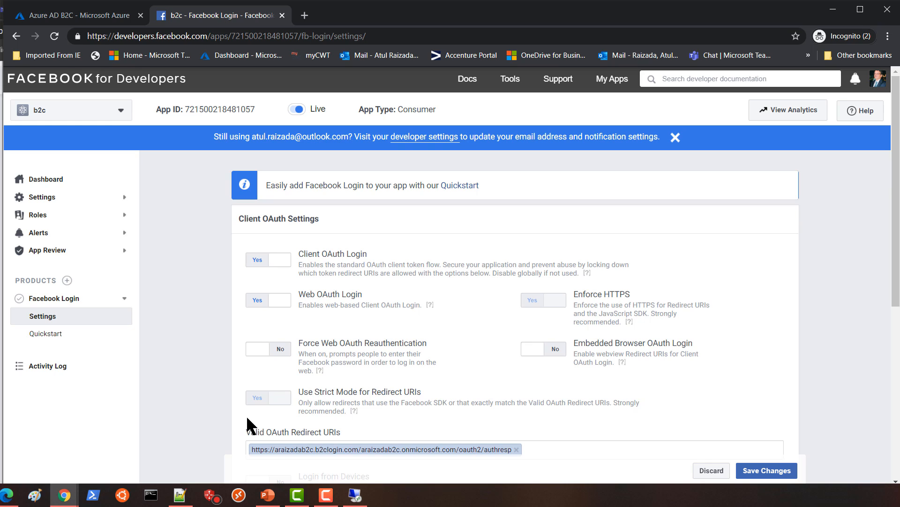
# Close the Facebook developer page and, in the Azure AD B2C identity providers, open the Facebook configuration and name it Facebook
pyautogui.hotkey('ctrl', 'w')
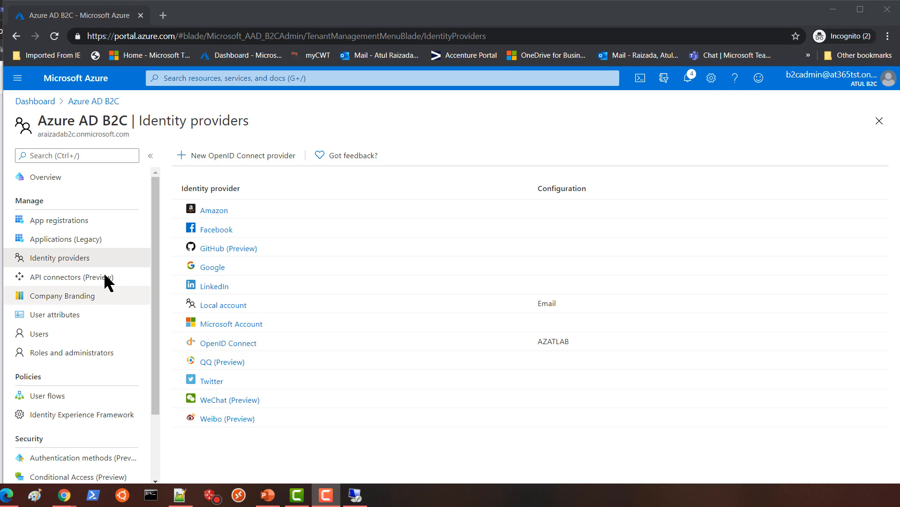
pyautogui.click(85, 260)
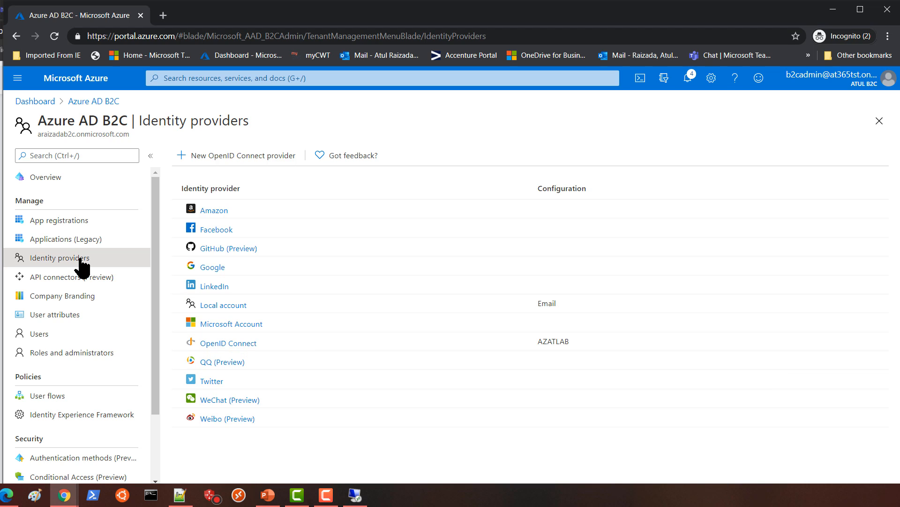
pyautogui.click(221, 231)
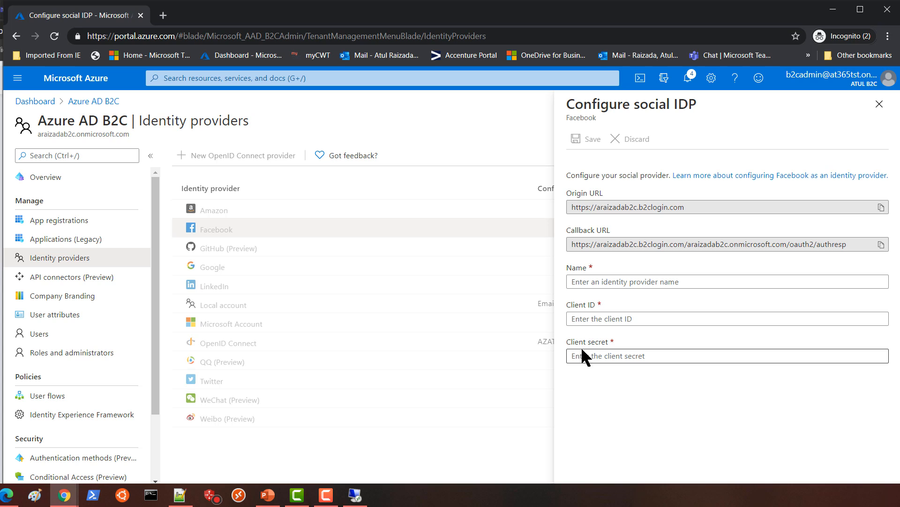
pyautogui.click(590, 282)
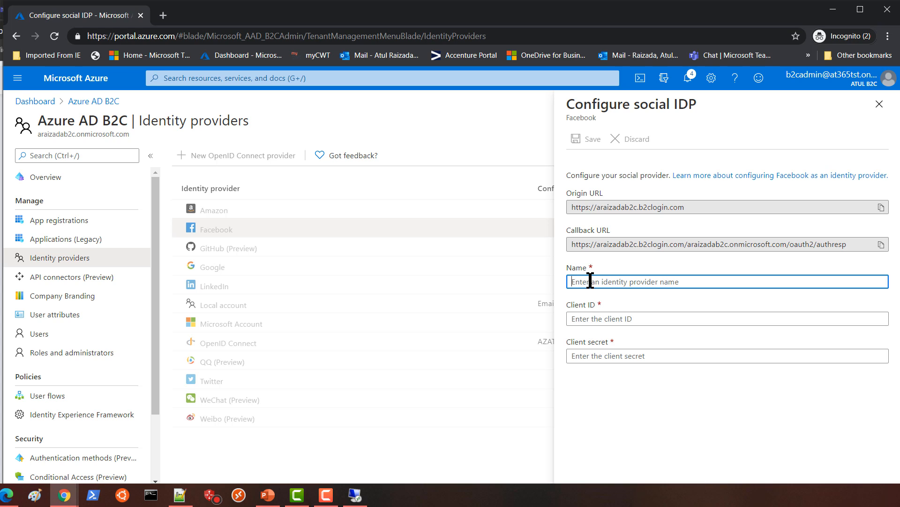
pyautogui.write('ace')
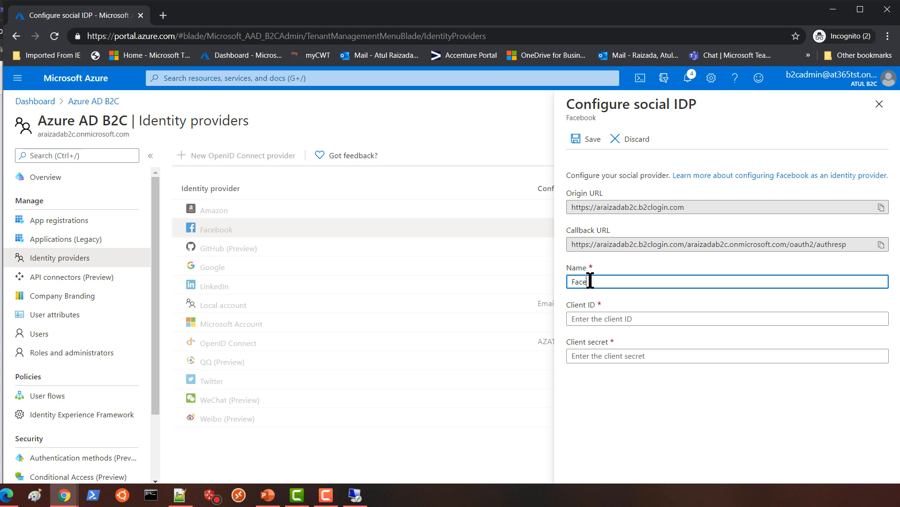
pyautogui.write('book')
# Copy the Facebook AppID from the Notepad++ notes and paste it as the Facebook provider's client ID
pyautogui.click(180, 495)
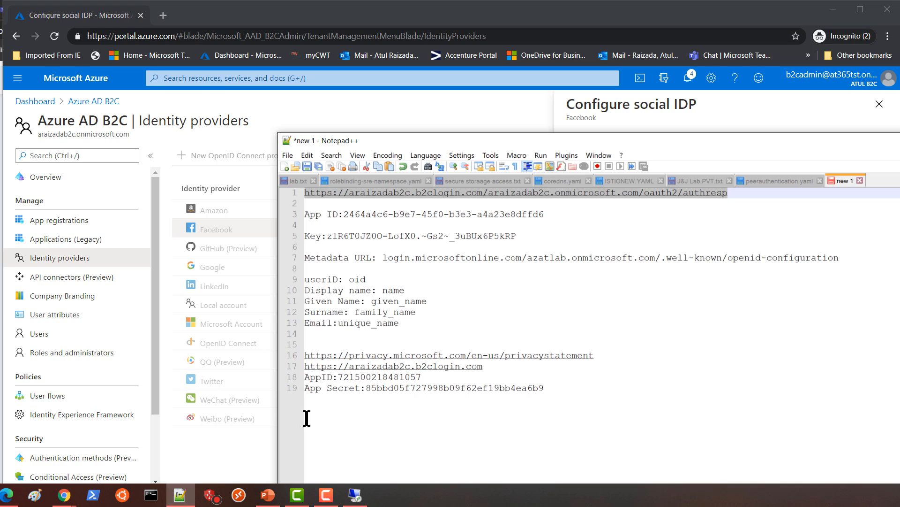
pyautogui.moveTo(421, 377); pyautogui.dragTo(341, 377)
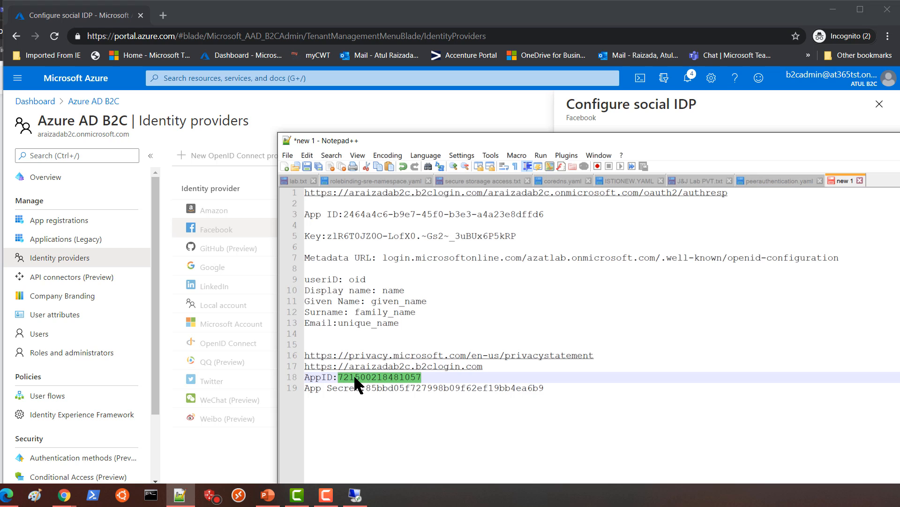
pyautogui.rightClick(353, 376)
pyautogui.click(415, 161)
pyautogui.moveTo(711, 142); pyautogui.dragTo(600, 316)
pyautogui.click(599, 318)
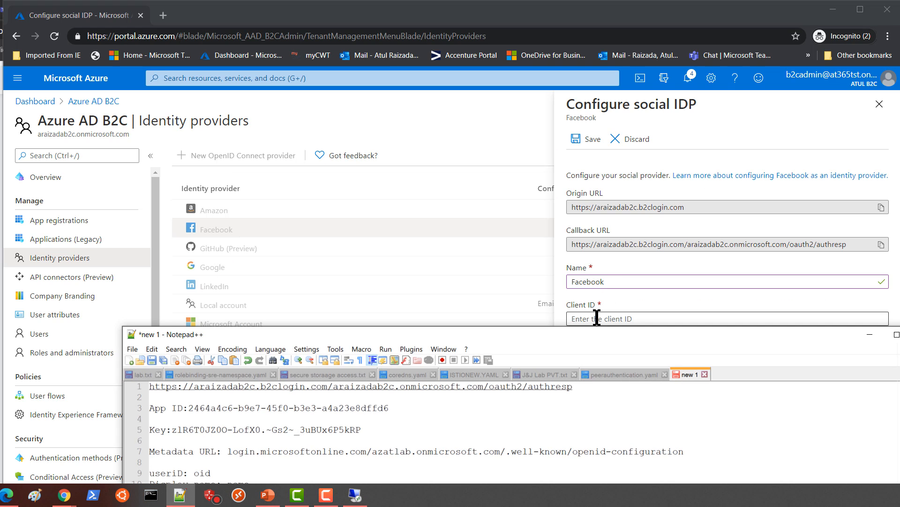
pyautogui.hotkey('ctrl', 'v')
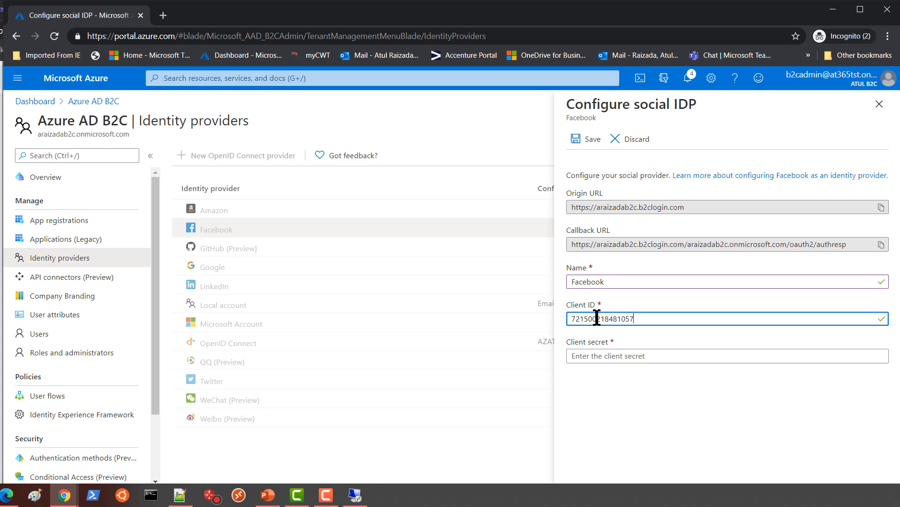
# Switch back to the Notepad++ notes and copy the Facebook App Secret
pyautogui.hotkey('alt', 'Tab')
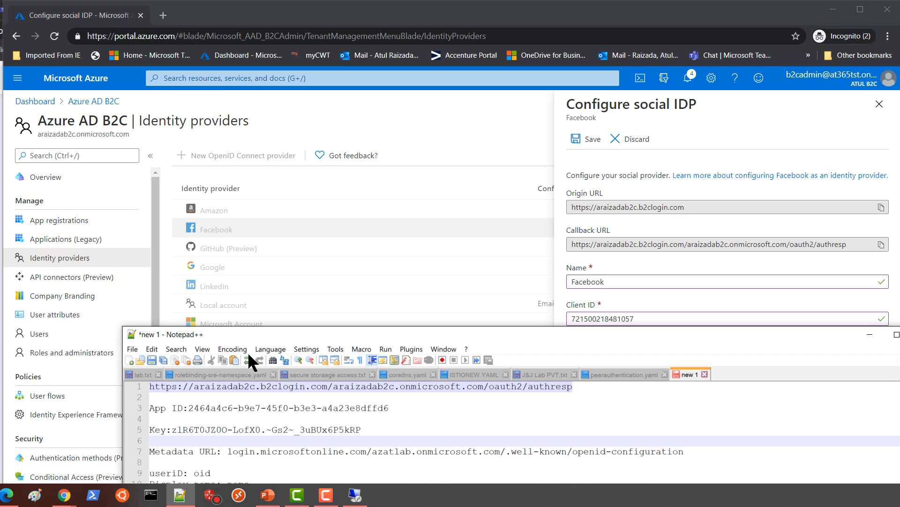
pyautogui.moveTo(283, 331); pyautogui.dragTo(241, 99)
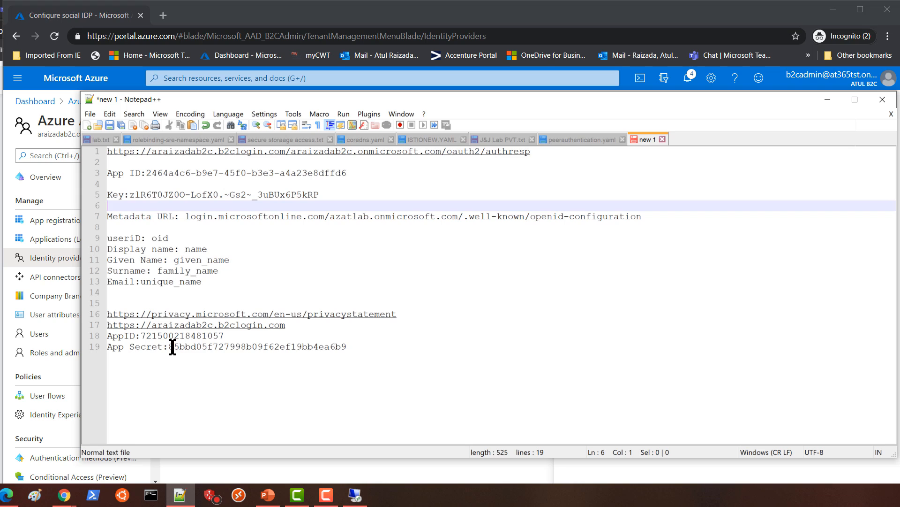
pyautogui.moveTo(170, 347); pyautogui.dragTo(347, 349)
pyautogui.rightClick(342, 348)
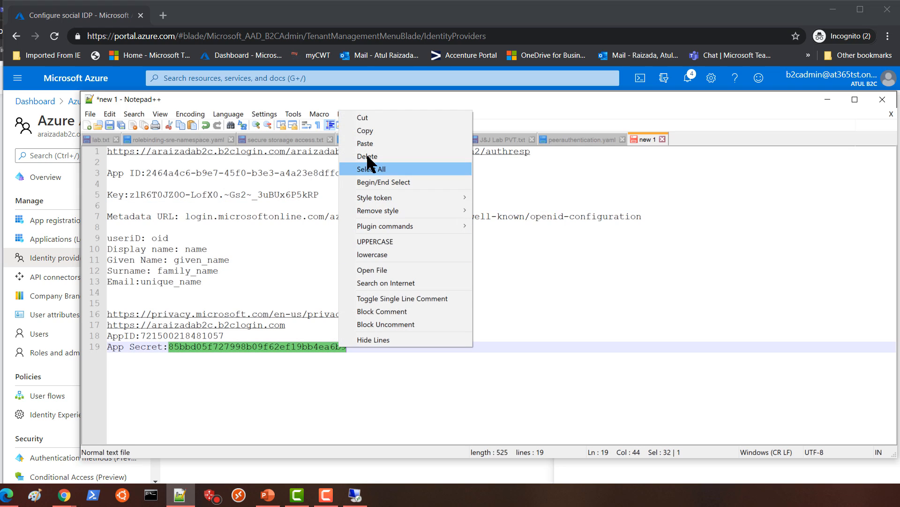
pyautogui.click(367, 131)
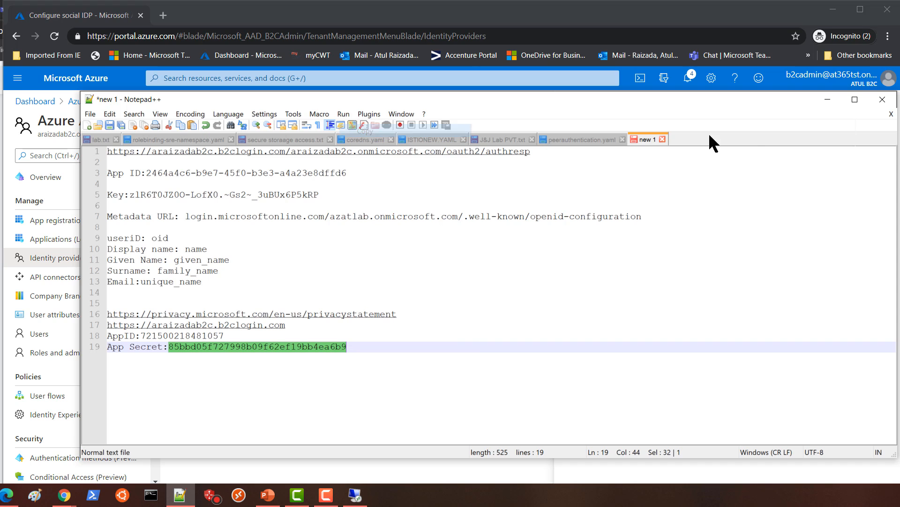
# Return to the Azure portal, paste the copied App Secret as the Facebook provider's client secret and save the configuration
pyautogui.click(827, 8)
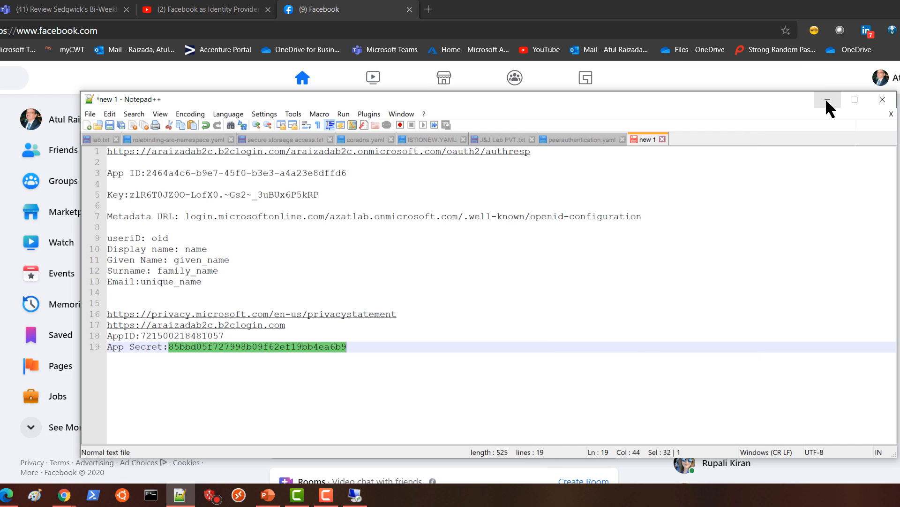
pyautogui.click(827, 101)
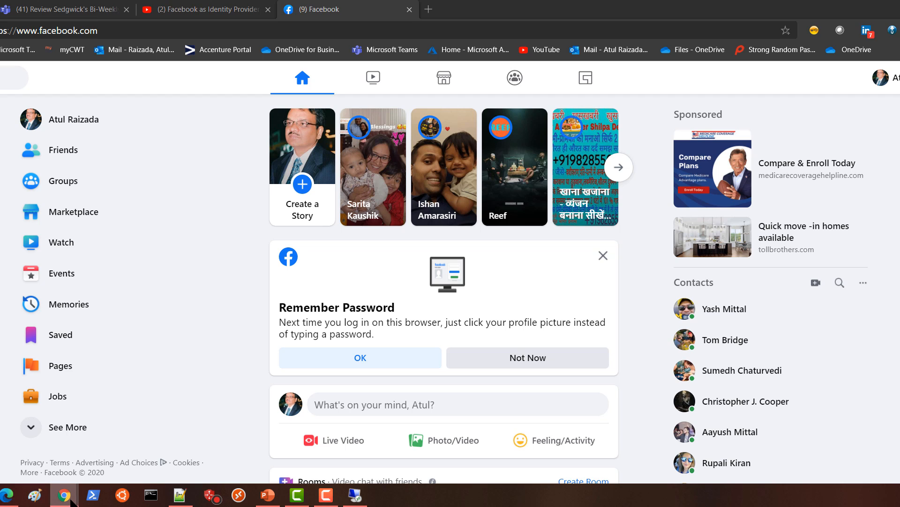
pyautogui.moveTo(71, 500)
pyautogui.click(94, 457)
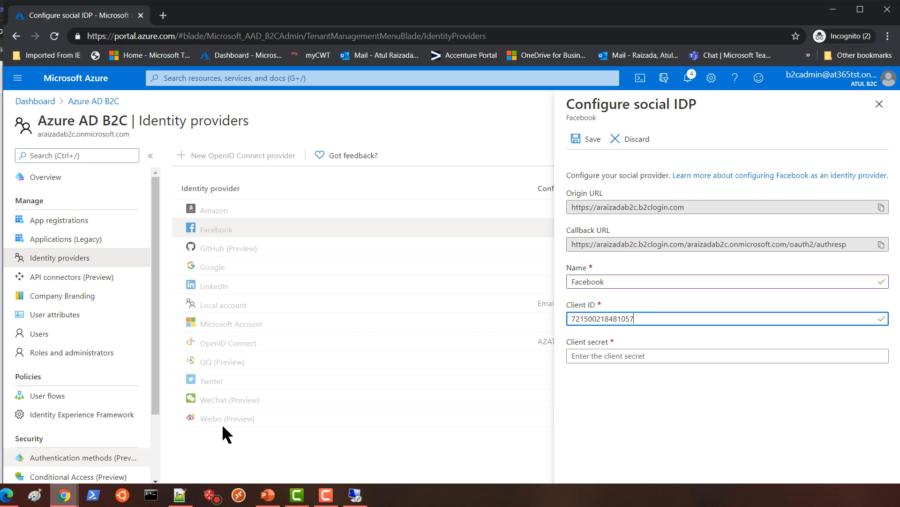
pyautogui.click(580, 357)
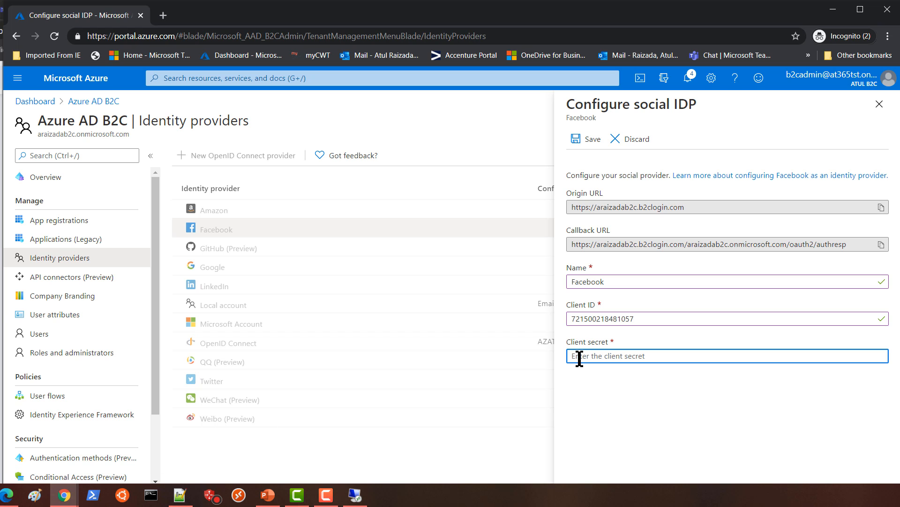
pyautogui.hotkey('ctrl', 'v')
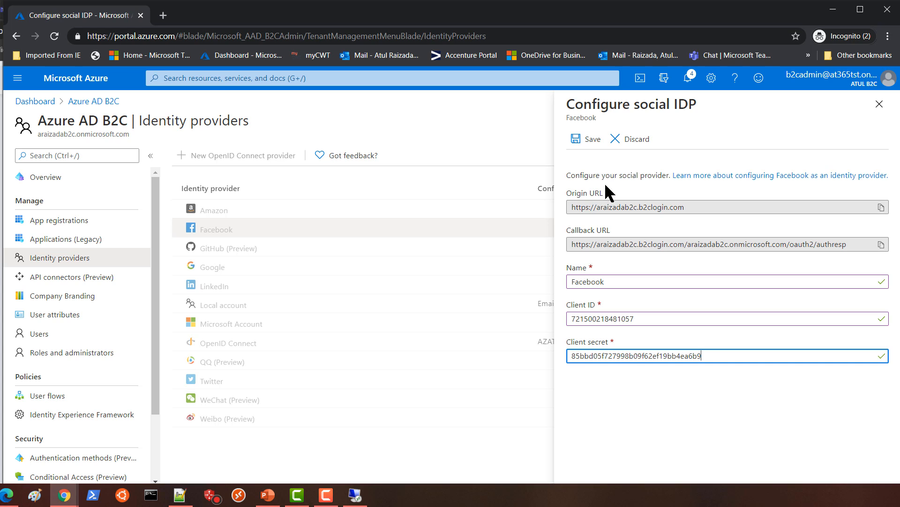
pyautogui.click(593, 142)
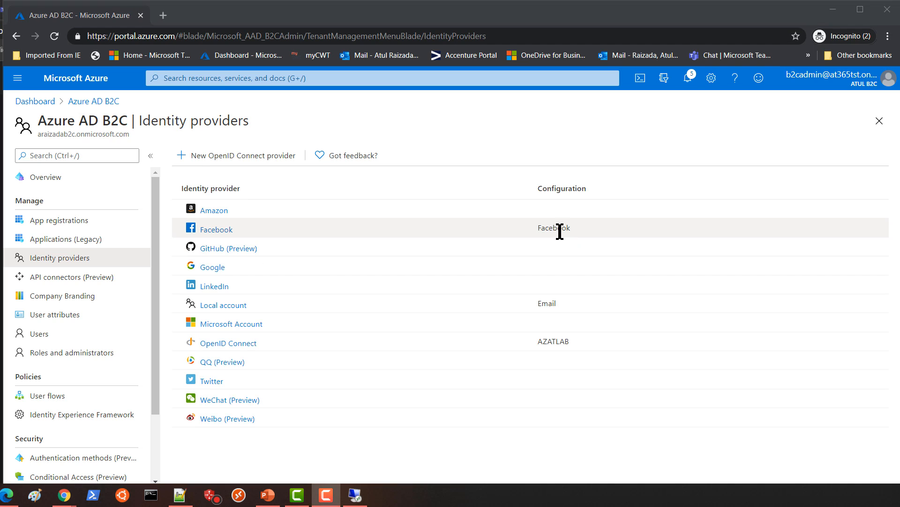
# In the B2C_1_siginupsignin user flow, enable Facebook as a social identity provider and save
pyautogui.click(55, 402)
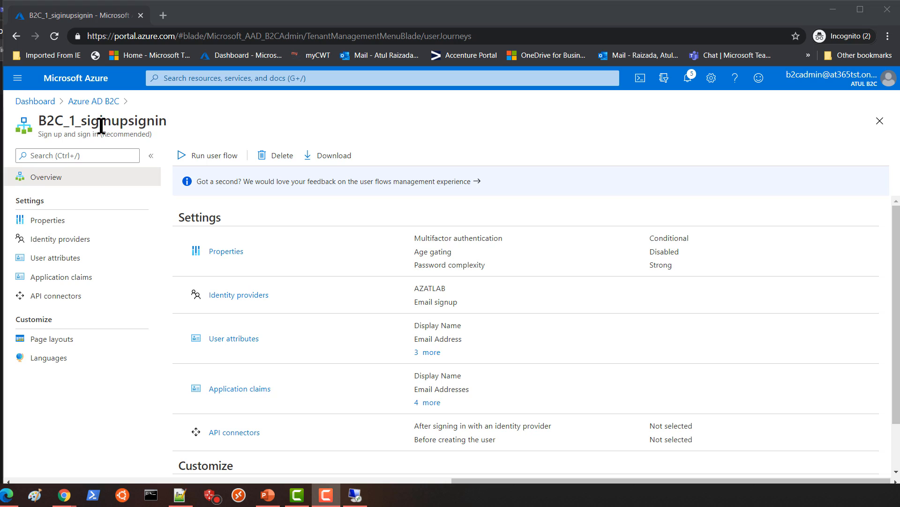
pyautogui.click(80, 241)
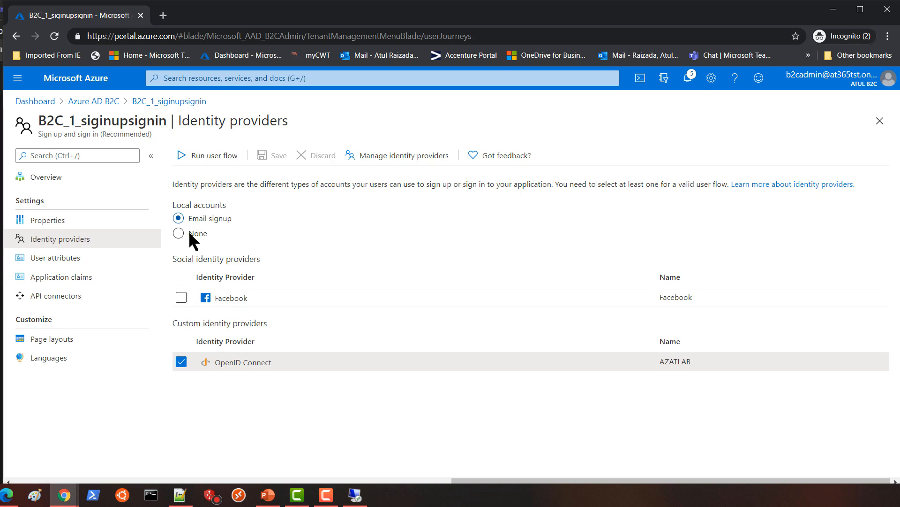
pyautogui.click(185, 296)
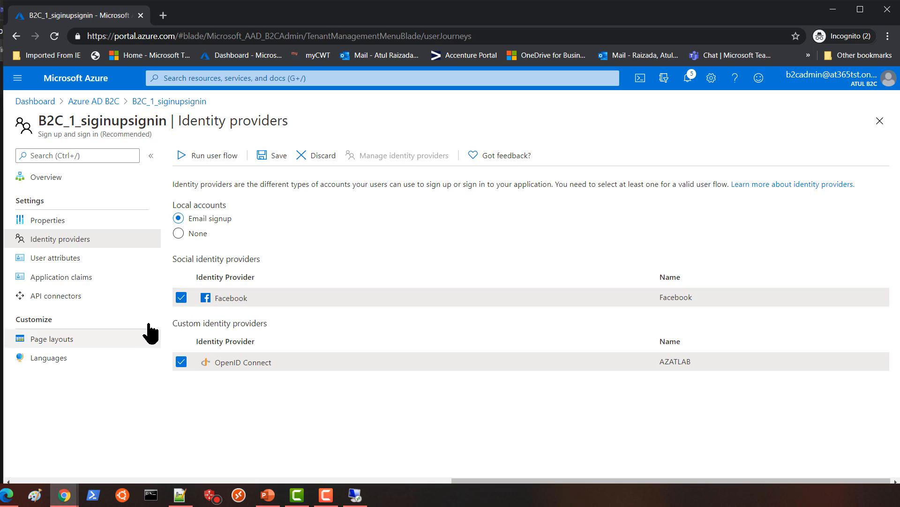
pyautogui.click(263, 160)
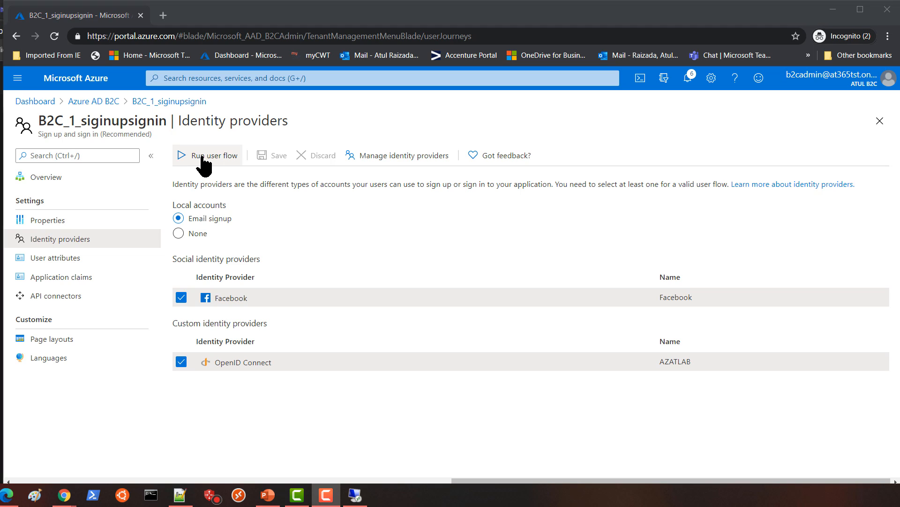
pyautogui.click(203, 160)
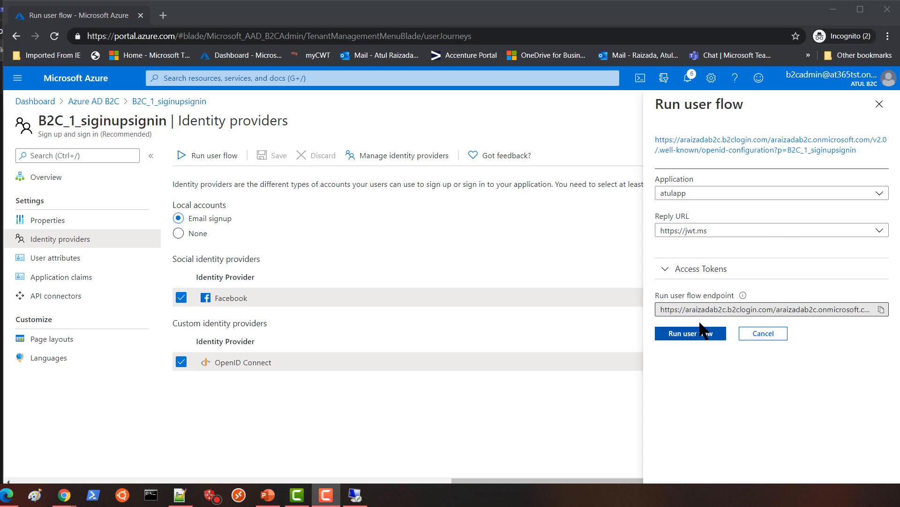
pyautogui.click(697, 334)
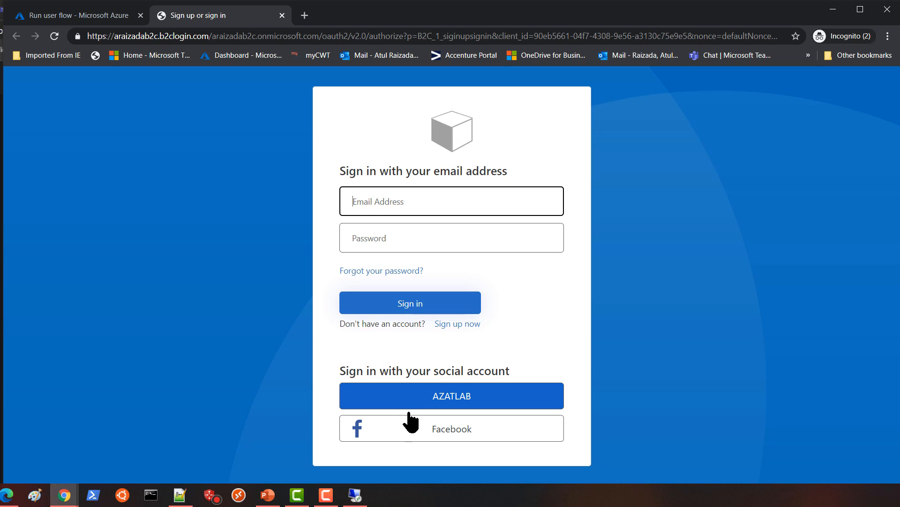
pyautogui.click(414, 435)
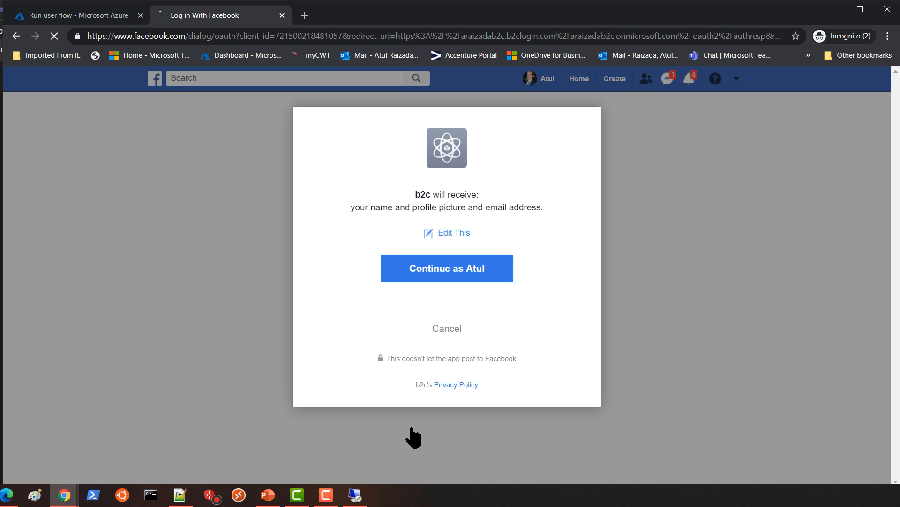
pyautogui.click(439, 279)
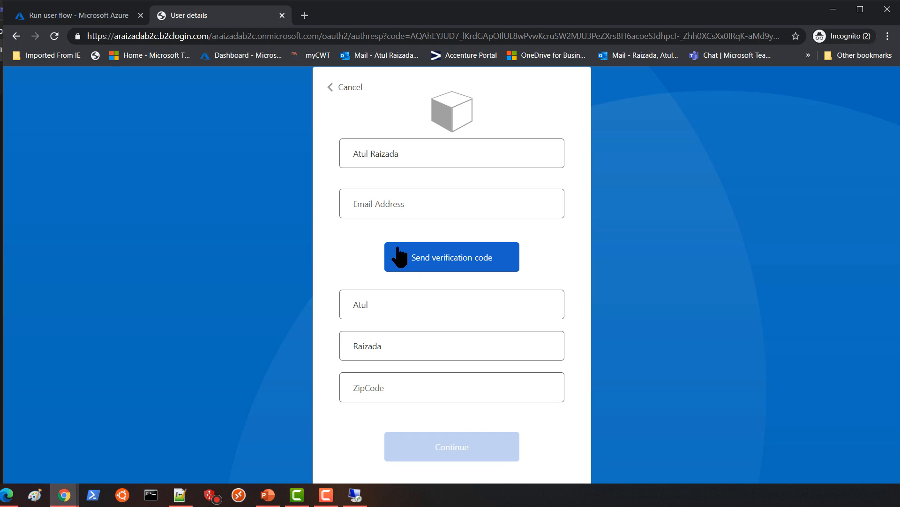
# Enter the user's email address in the sign-up details and request a verification code
pyautogui.click(360, 204)
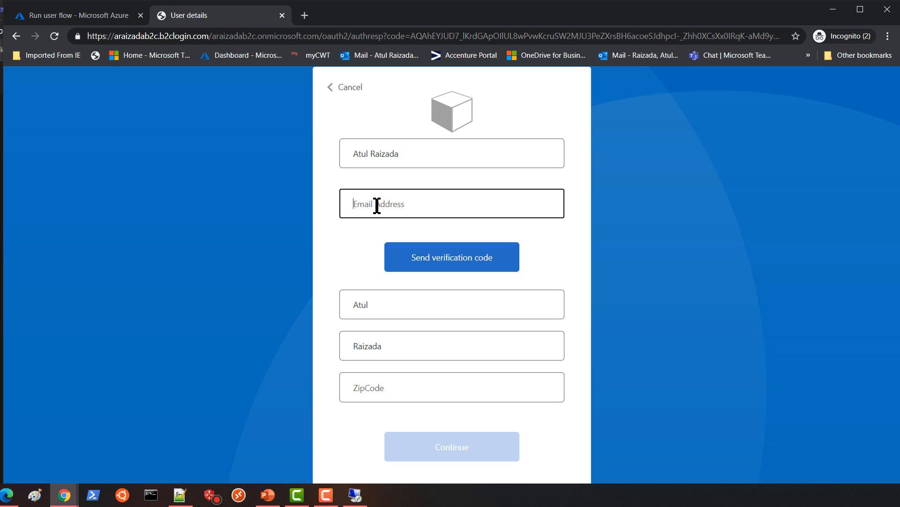
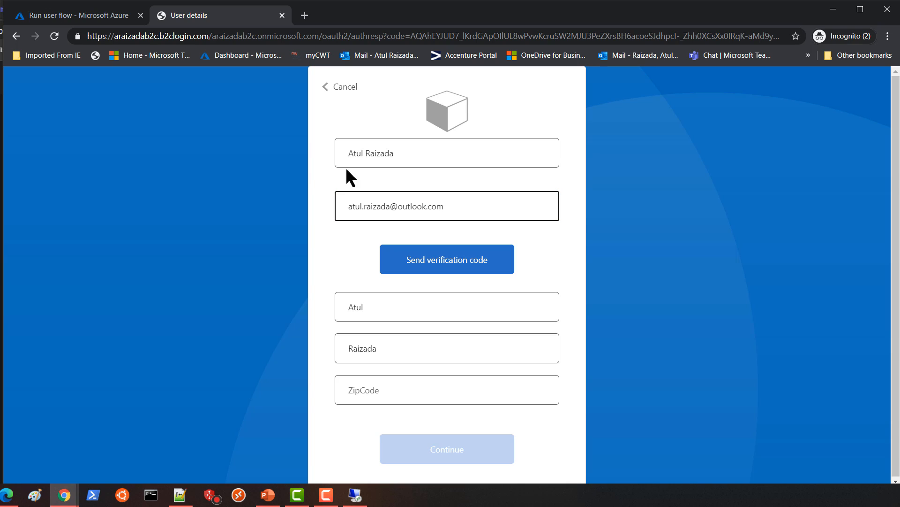
pyautogui.click(342, 261)
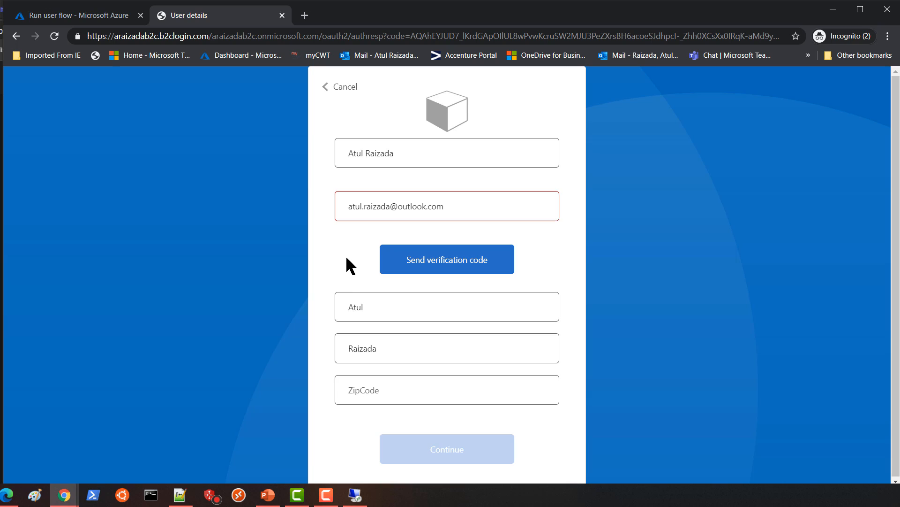
pyautogui.click(430, 264)
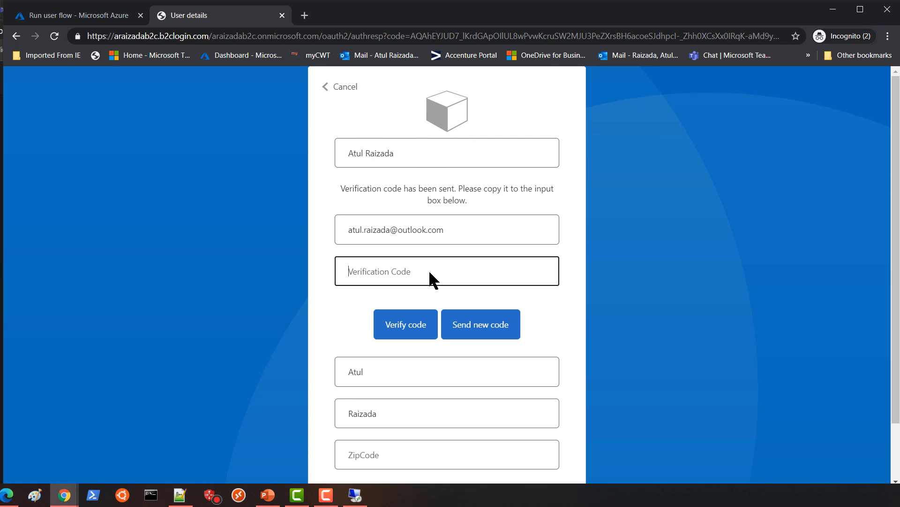
pyautogui.click(304, 15)
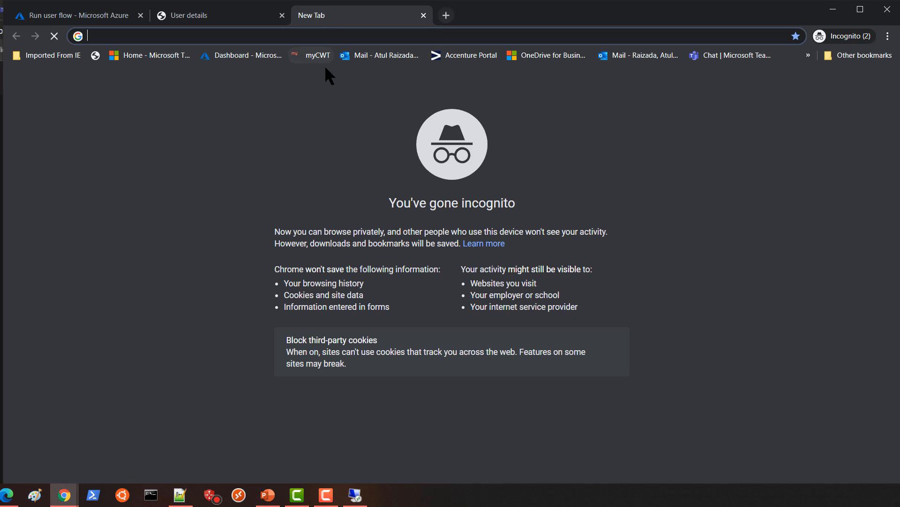
pyautogui.click(651, 61)
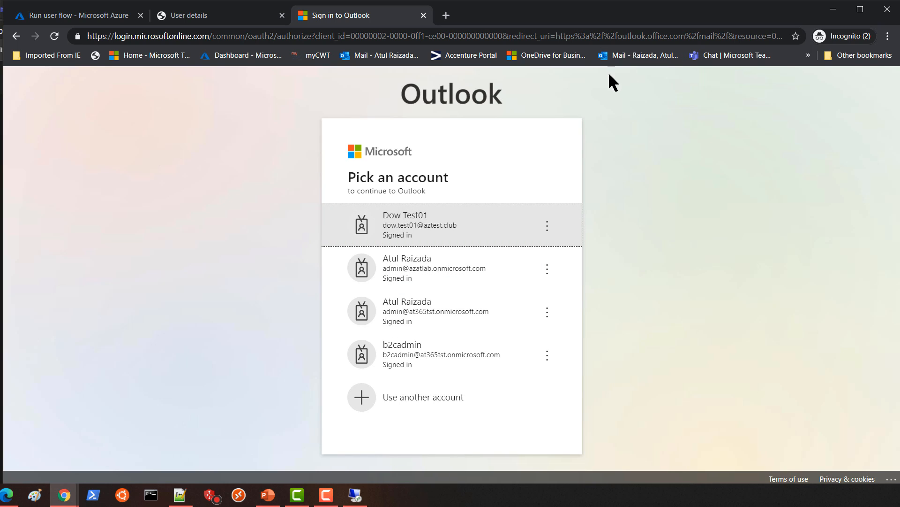
pyautogui.click(424, 15)
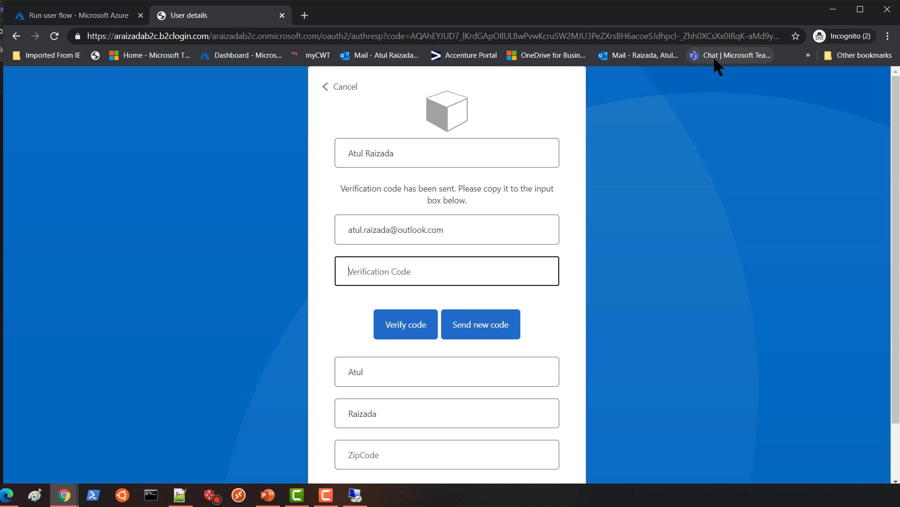
# Sign in to Outlook mail with the user's saved email address and account password, and open the ATUL B2C email containing the verification code
pyautogui.click(393, 55)
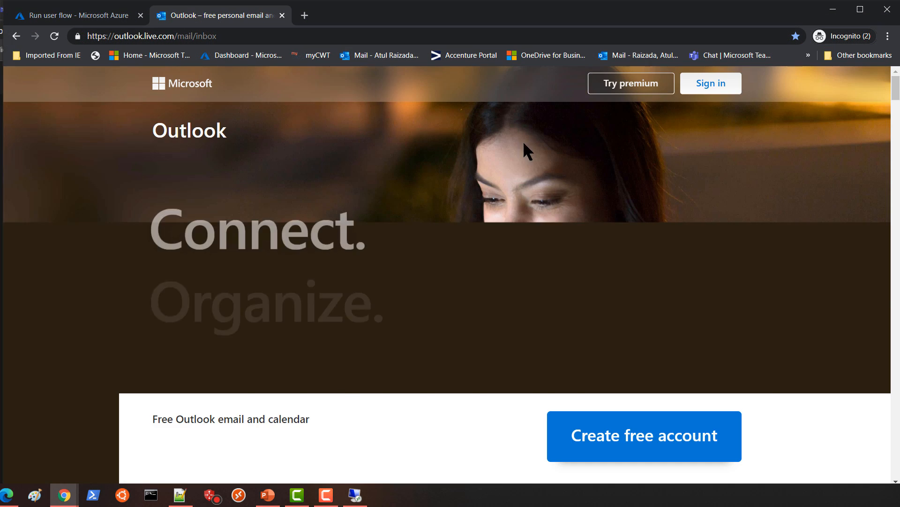
pyautogui.click(706, 87)
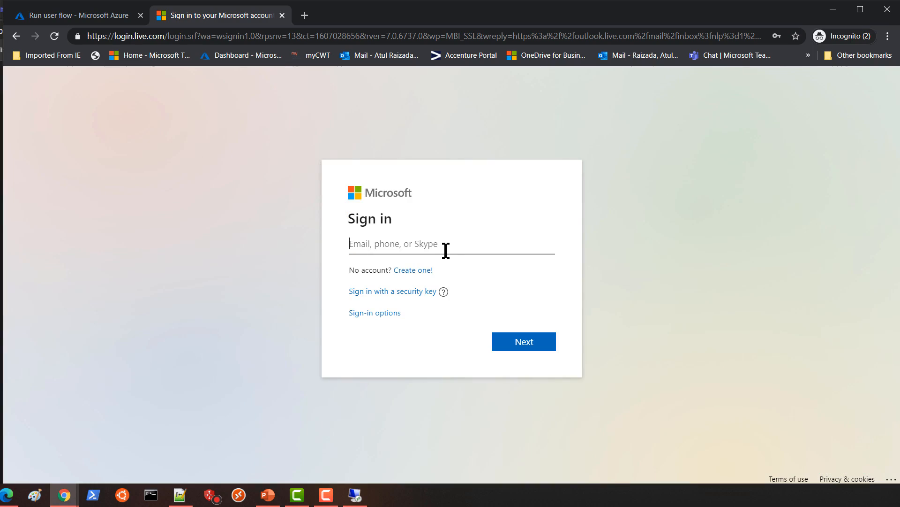
pyautogui.click(444, 243)
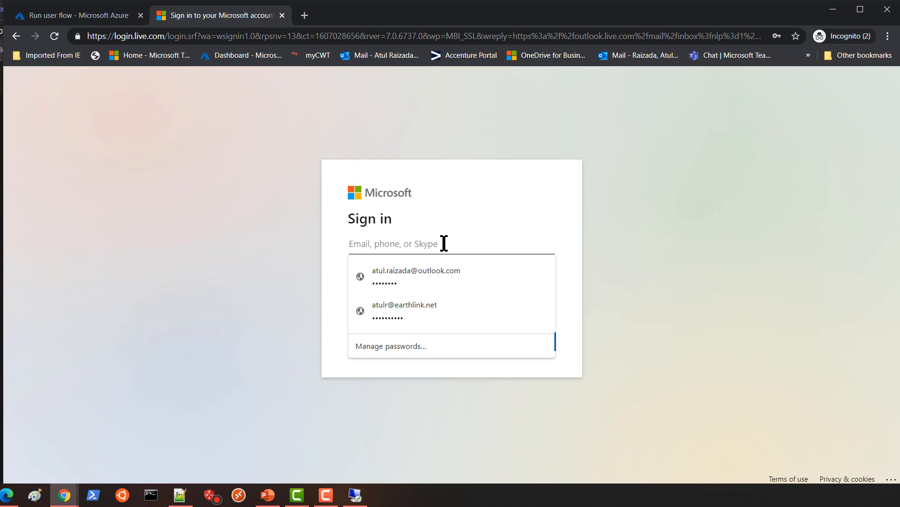
pyautogui.click(436, 272)
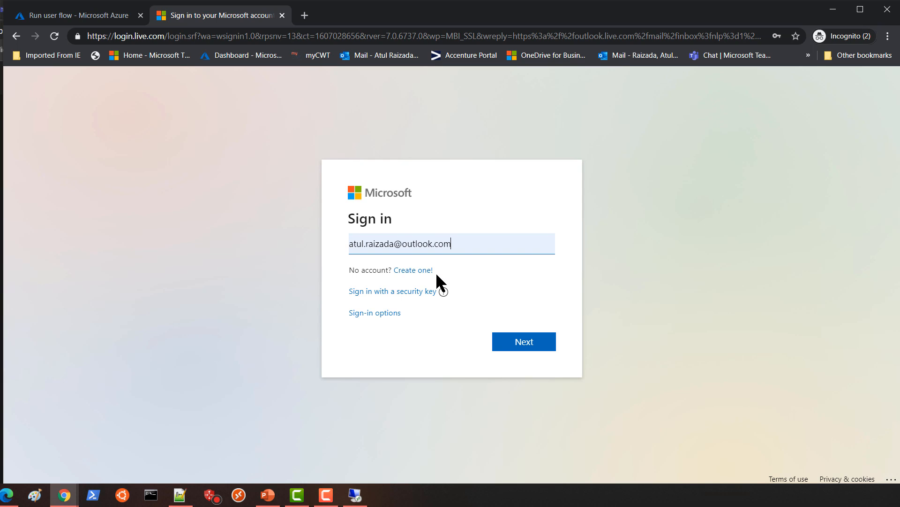
pyautogui.click(516, 346)
pyautogui.click(517, 352)
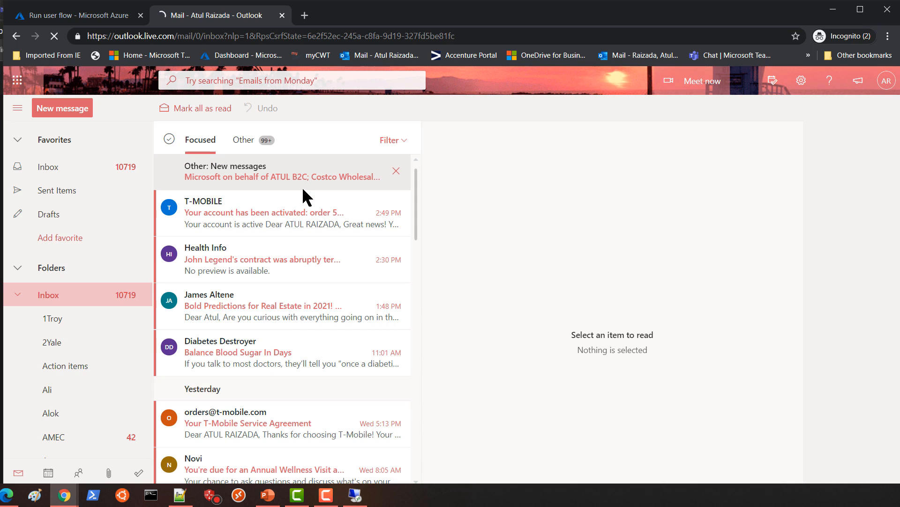
pyautogui.click(295, 178)
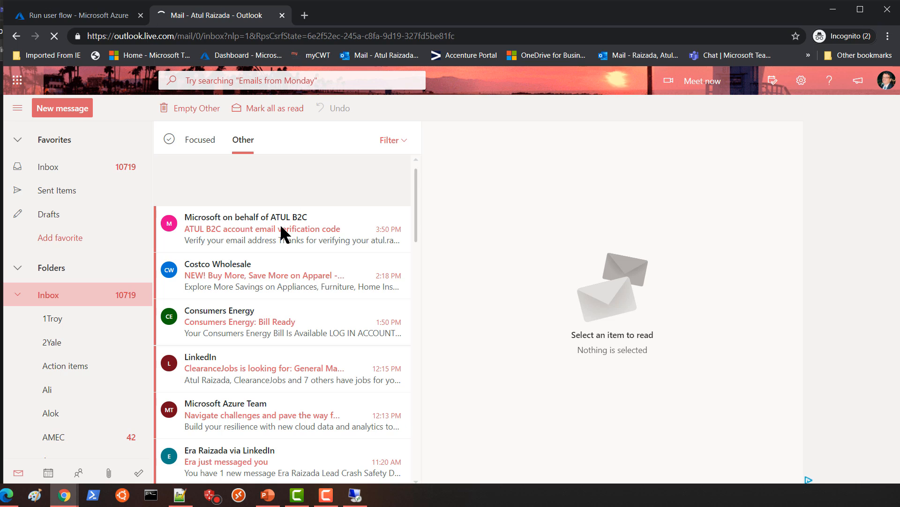
pyautogui.click(285, 233)
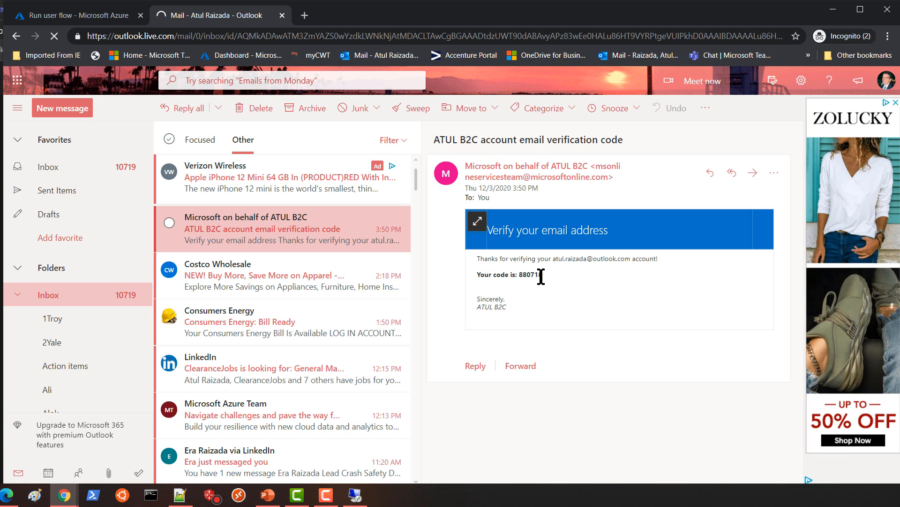
pyautogui.click(66, 496)
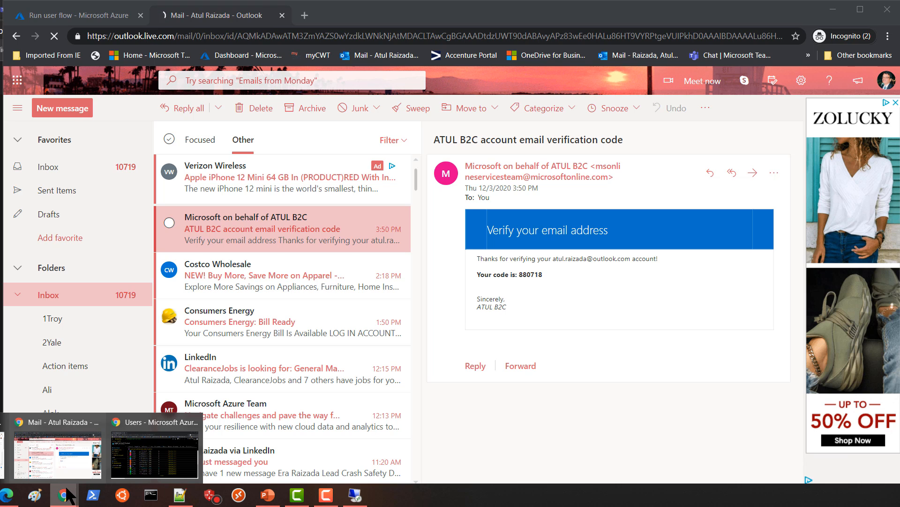
pyautogui.click(91, 16)
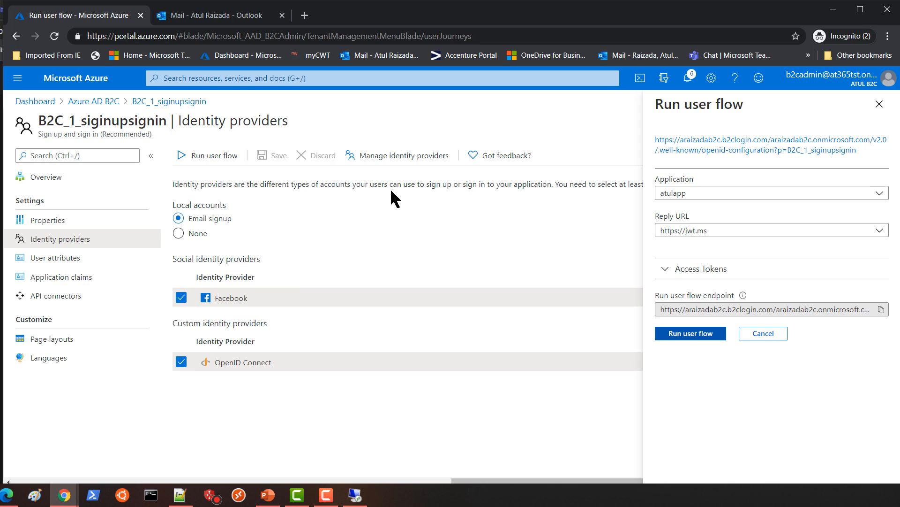
pyautogui.click(194, 17)
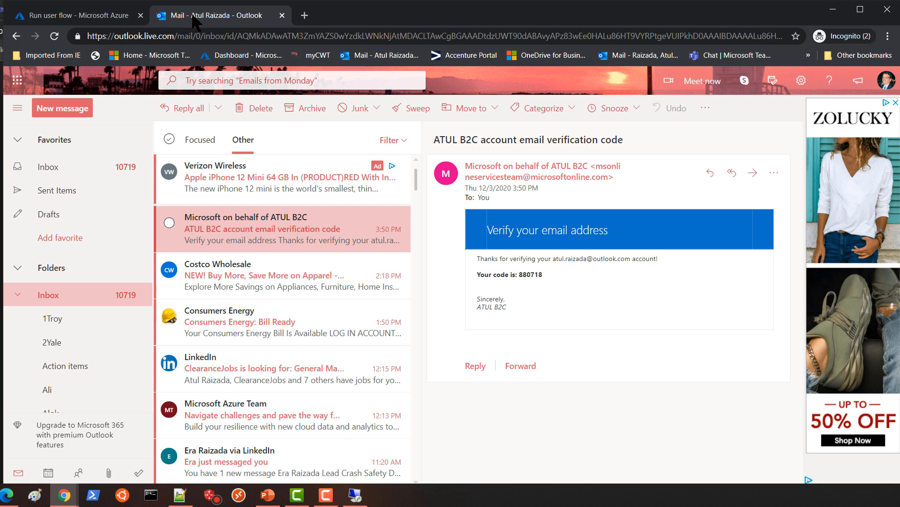
pyautogui.click(64, 498)
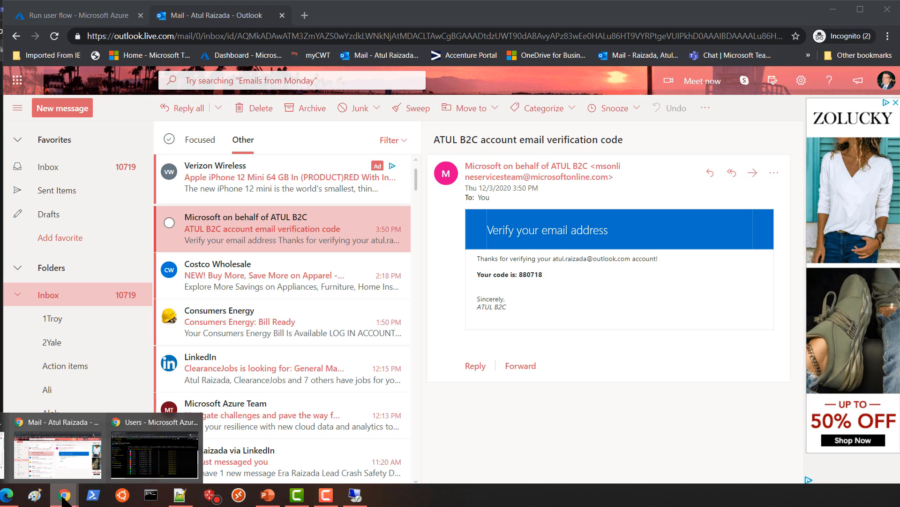
pyautogui.click(135, 475)
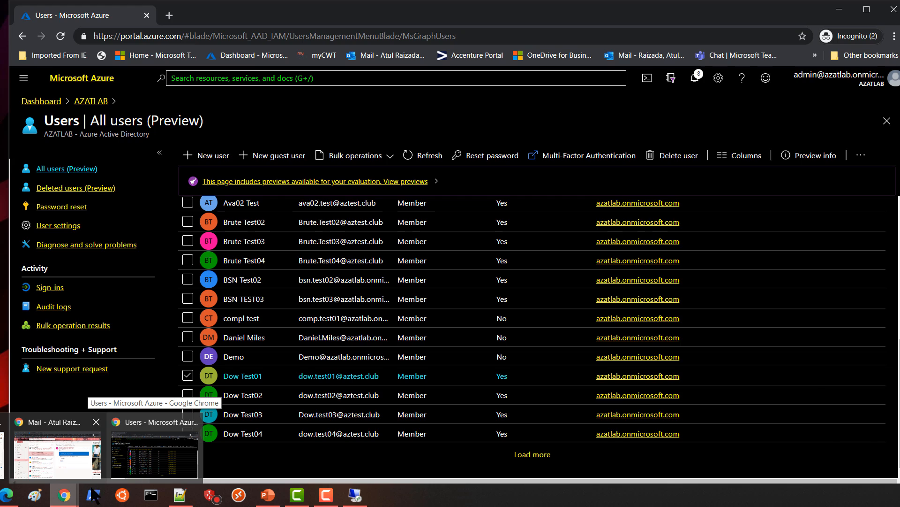
pyautogui.click(57, 453)
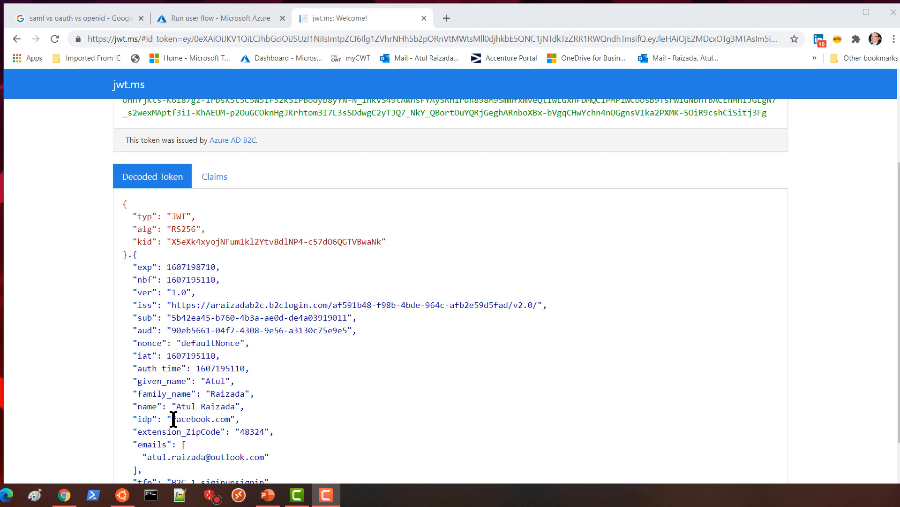
# Examine the idp, extension_ZipCode and emails claims in the decoded jwt.ms token, and close the token page
pyautogui.moveTo(172, 419); pyautogui.dragTo(275, 431)
pyautogui.moveTo(147, 457); pyautogui.dragTo(271, 457)
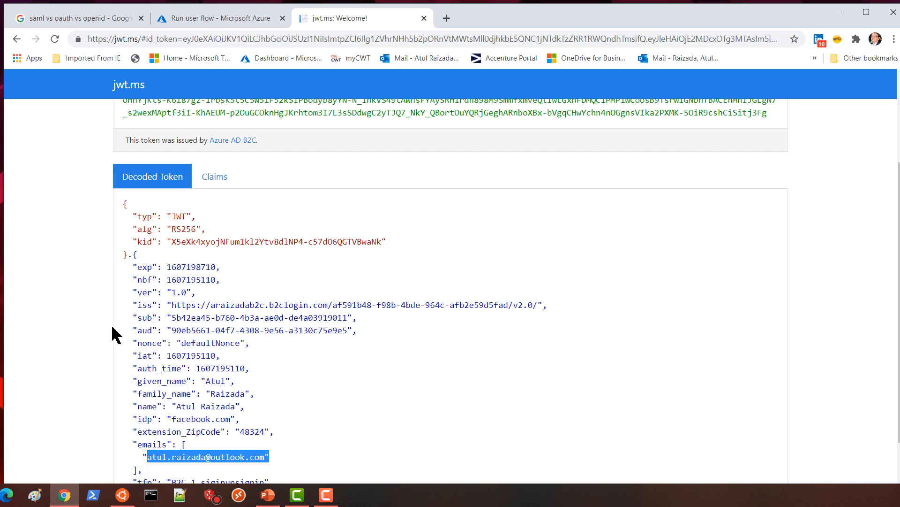
pyautogui.click(424, 18)
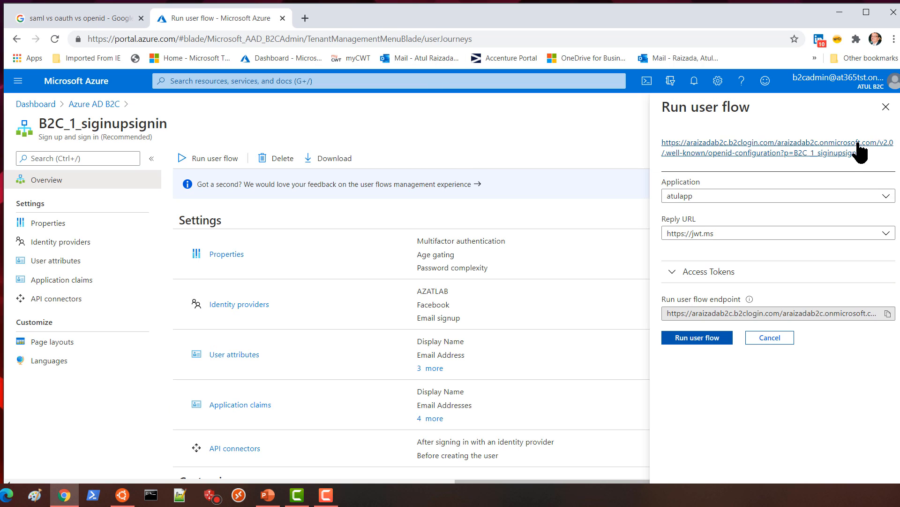
# Leave the B2C_1_siginupsignin user flow and open the Users list of the Azure AD B2C tenant
pyautogui.click(885, 108)
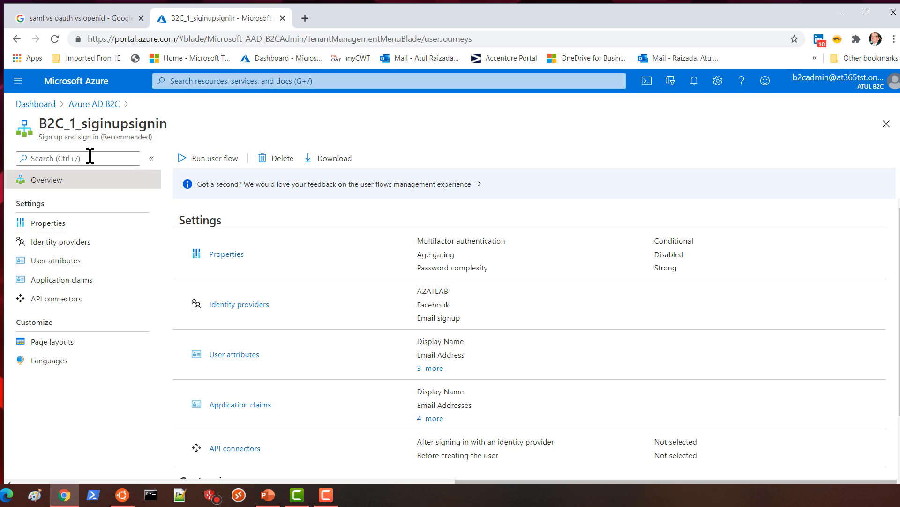
pyautogui.click(89, 106)
pyautogui.click(43, 337)
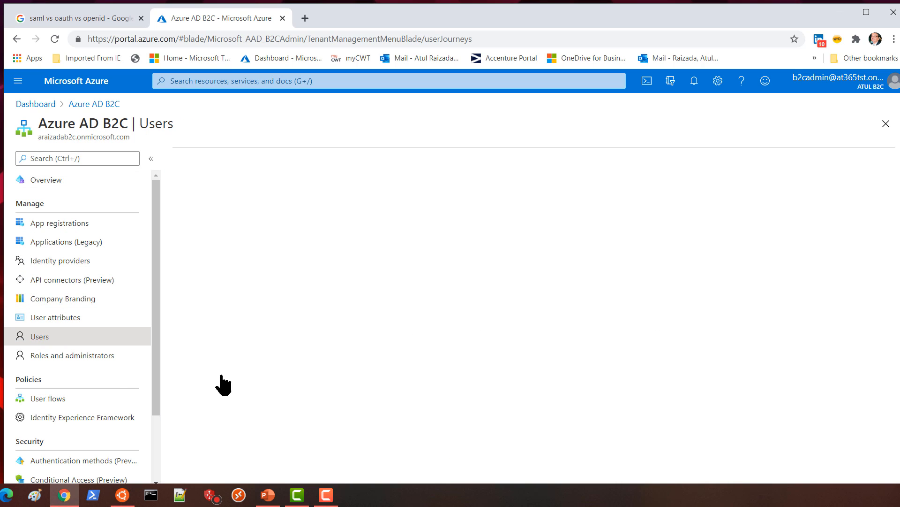